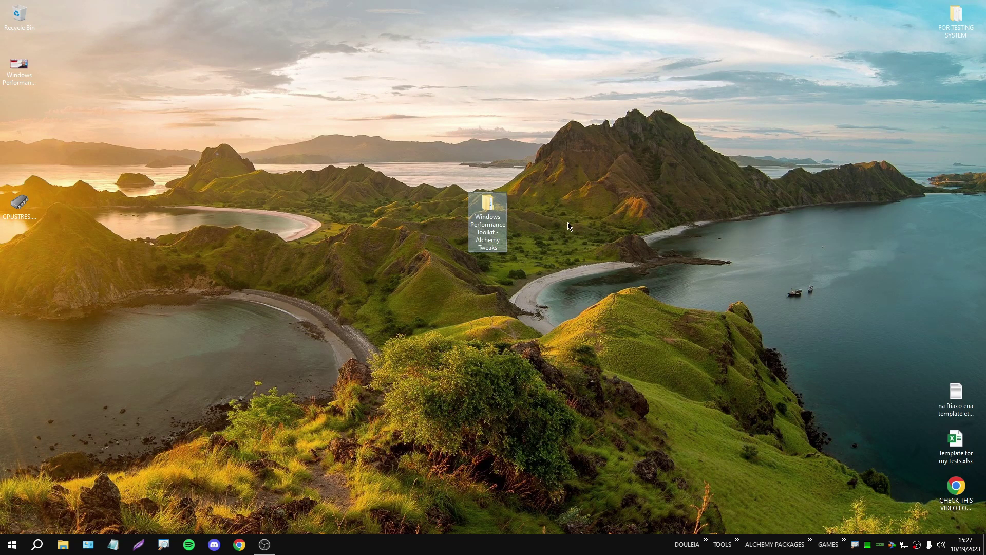
Launch the Install Windows Performance Toolkit shortcut in the 1 INSTALLATION PART subfolder of the desktop's Windows Performance Toolkit - Alchemy Tweaks folder.
{"action": "left_click", "coordinate": [568, 226]}
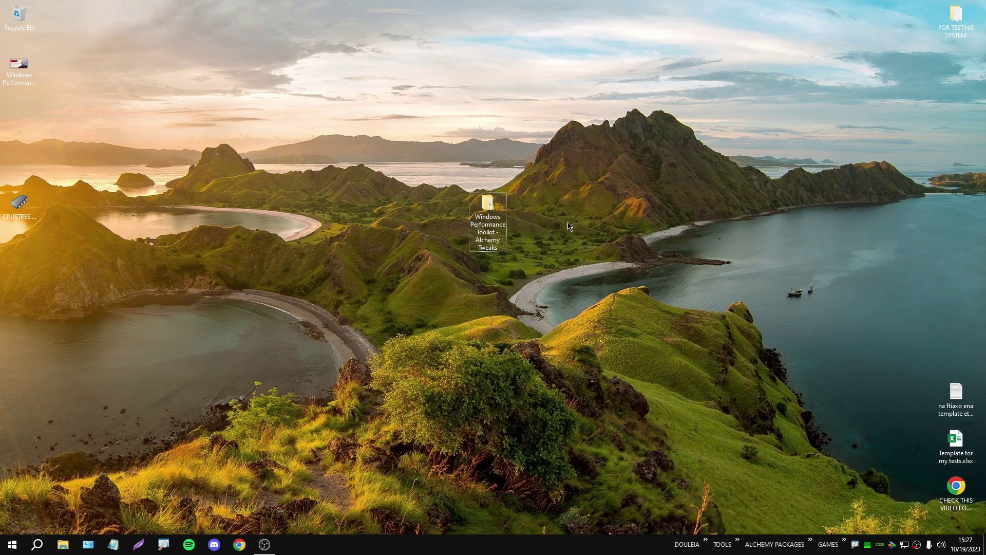
{"action": "mouse_move", "coordinate": [504, 227]}
{"action": "double_click", "coordinate": [504, 227]}
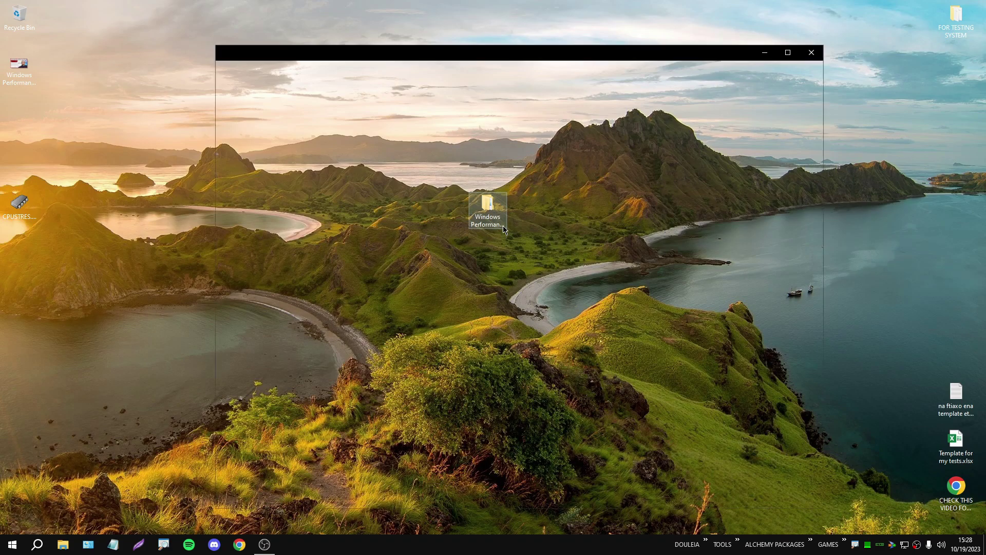
{"action": "left_click_drag", "start_coordinate": [444, 52], "coordinate": [457, 71]}
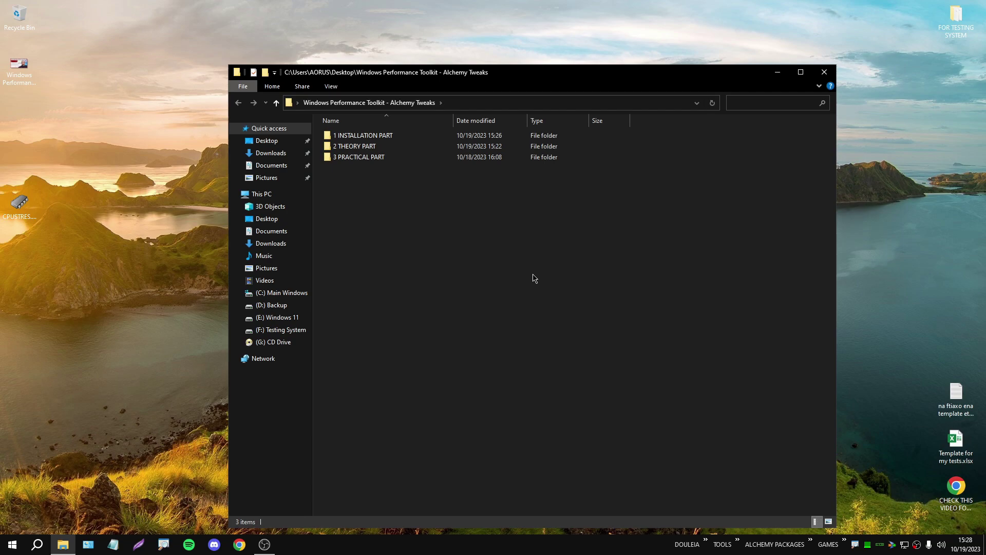
{"action": "double_click", "coordinate": [418, 136]}
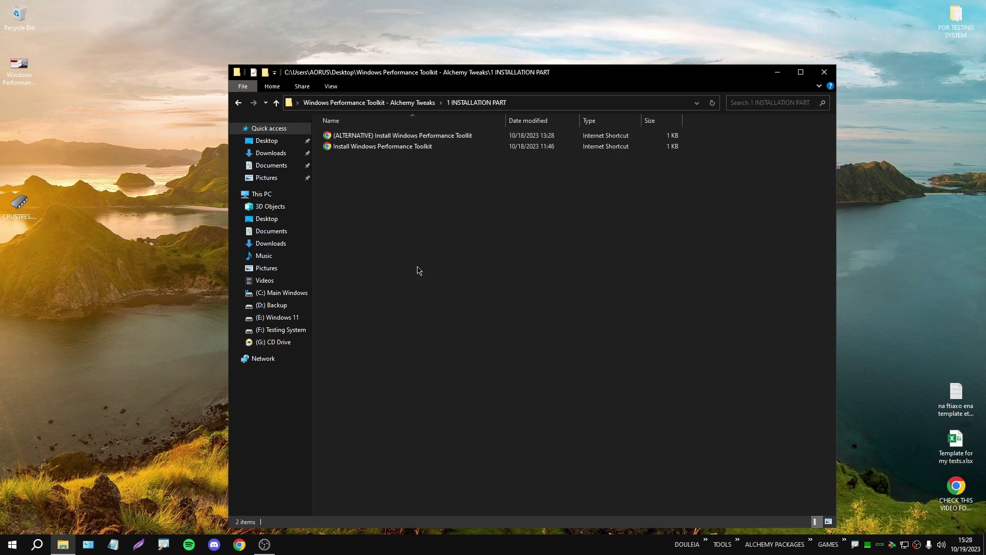
{"action": "double_click", "coordinate": [355, 150]}
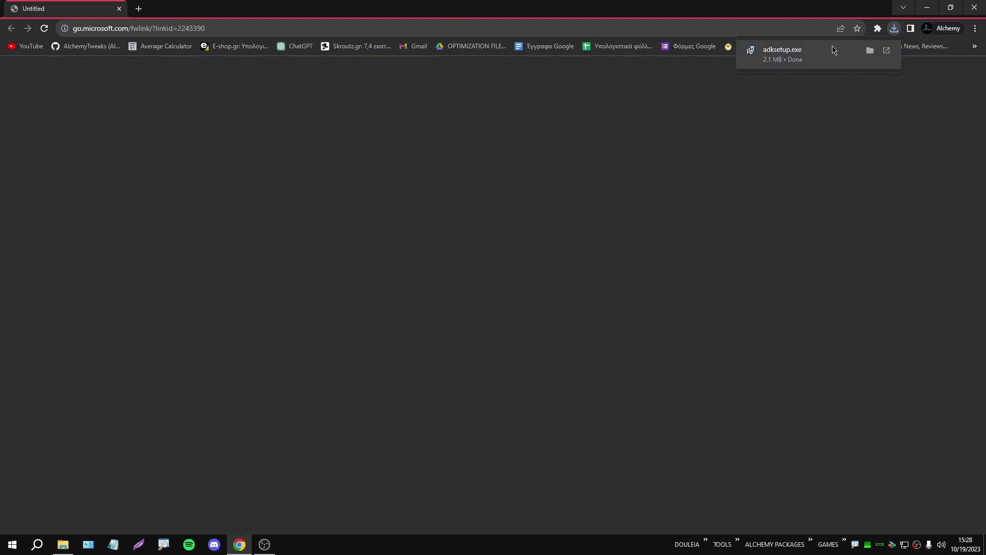
{"action": "left_click", "coordinate": [871, 56]}
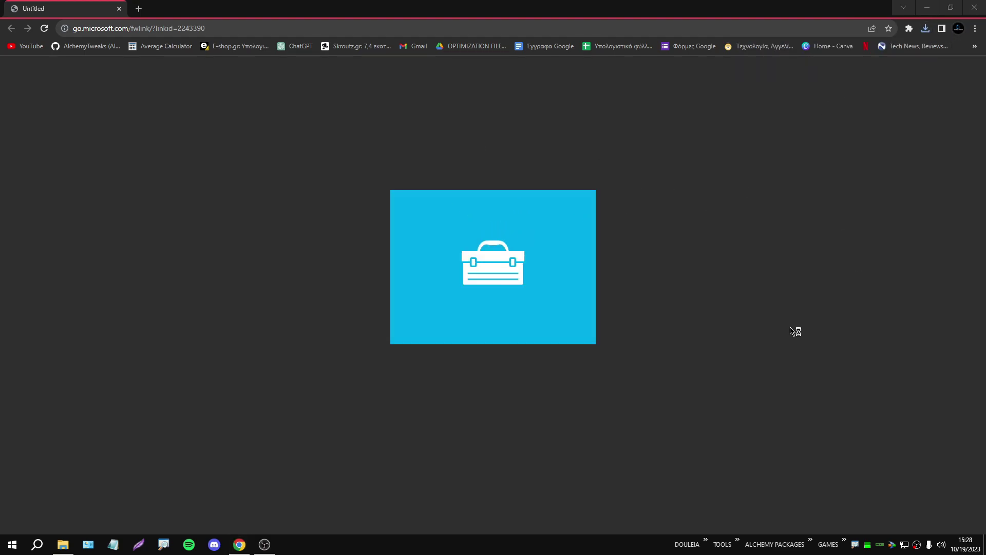
{"action": "left_click", "coordinate": [670, 135]}
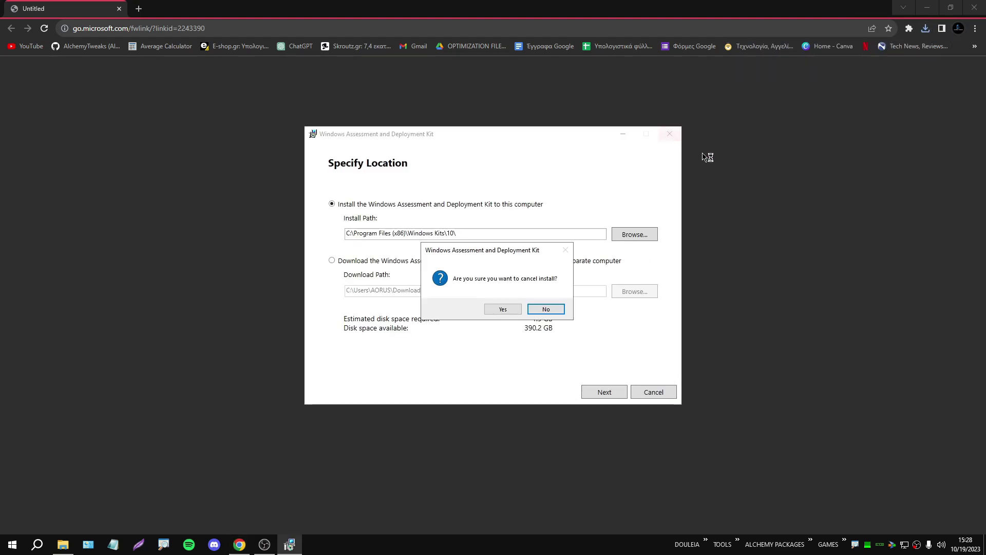
{"action": "left_click", "coordinate": [503, 309]}
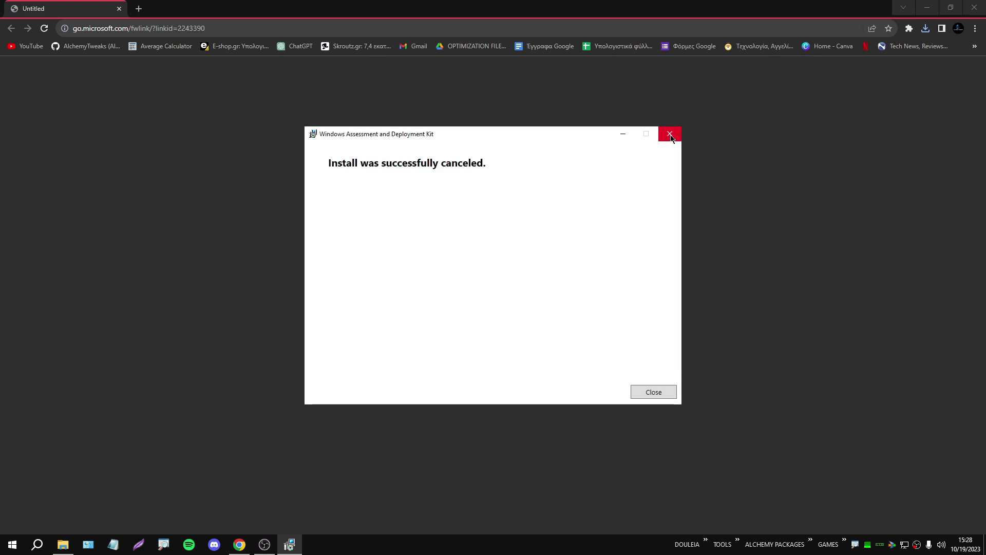
{"action": "left_click", "coordinate": [671, 392]}
Show the downloaded adksetup.exe in its containing folder and put the folder window away.
{"action": "left_click", "coordinate": [925, 29]}
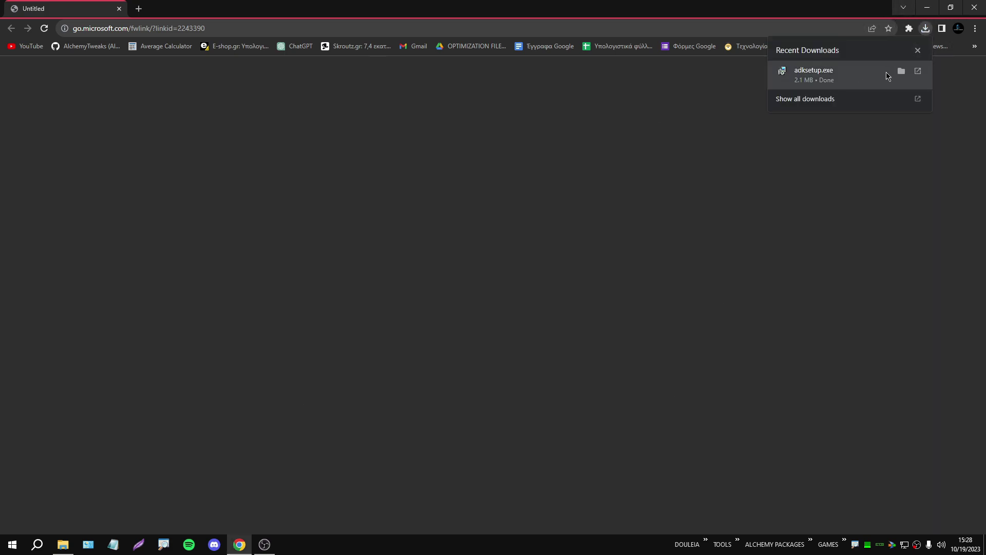
{"action": "left_click", "coordinate": [901, 71]}
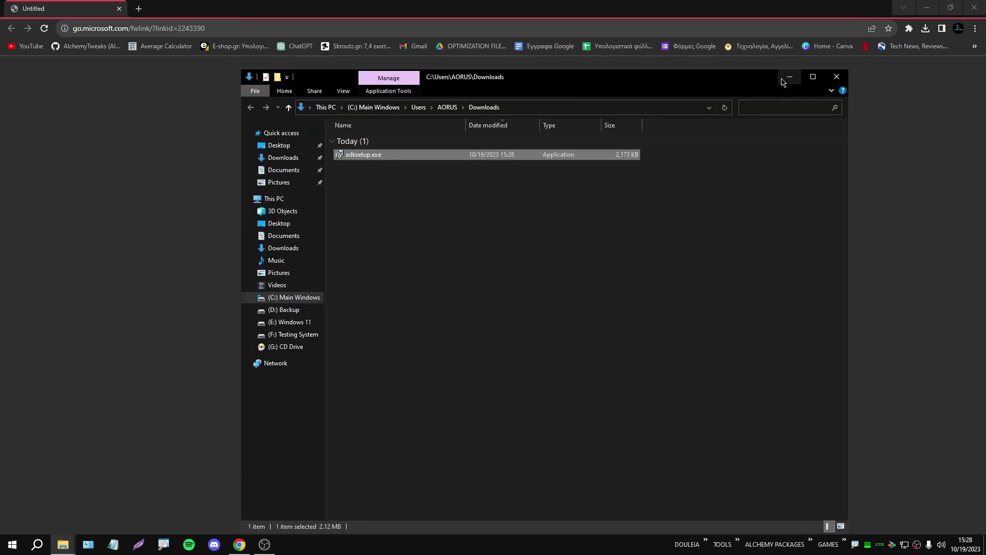
{"action": "left_click", "coordinate": [784, 79]}
Search the web for "Windows performance toolkit" in a new tab and open the Microsoft Learn result.
{"action": "left_click", "coordinate": [138, 8]}
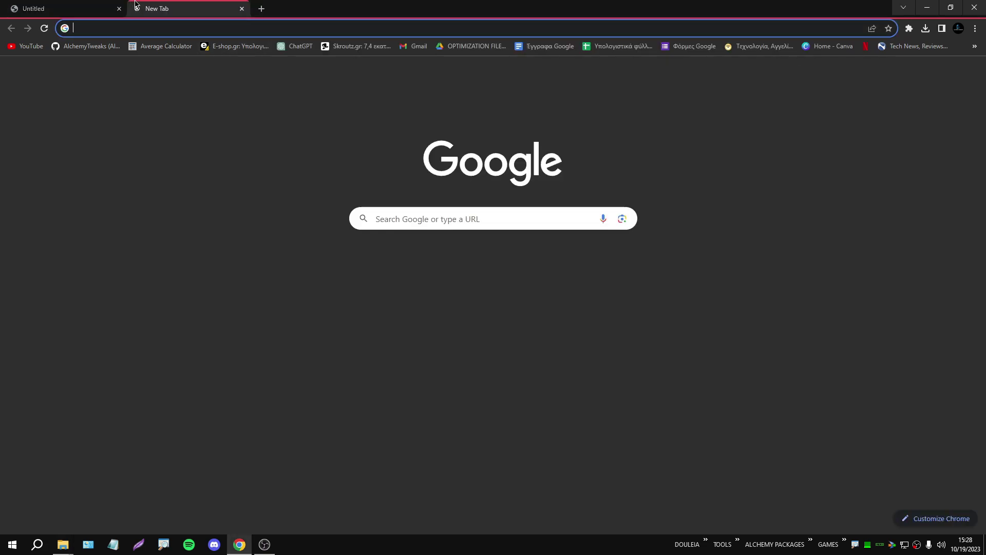
{"action": "type", "text": "Windows per"}
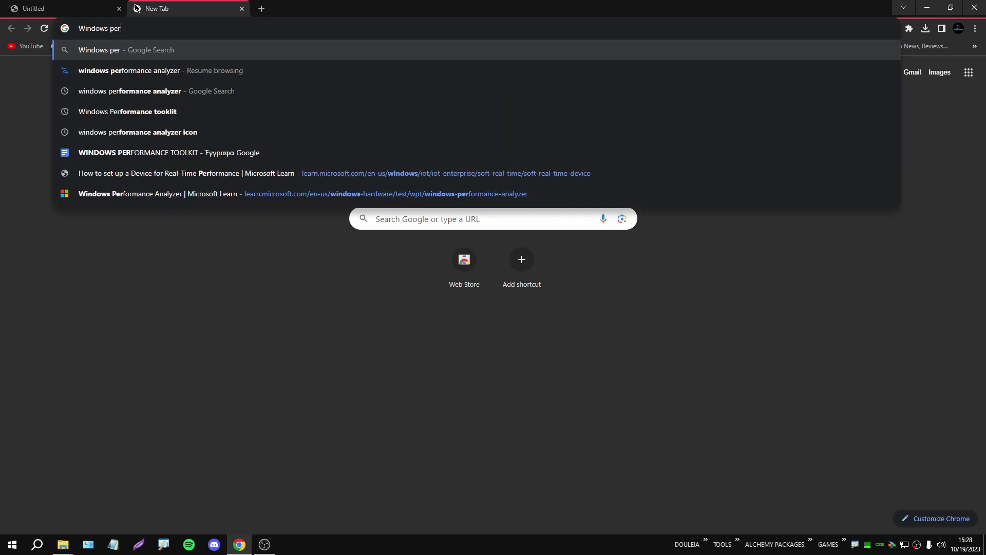
{"action": "type", "text": "formance toolkit"}
{"action": "key", "text": "Return"}
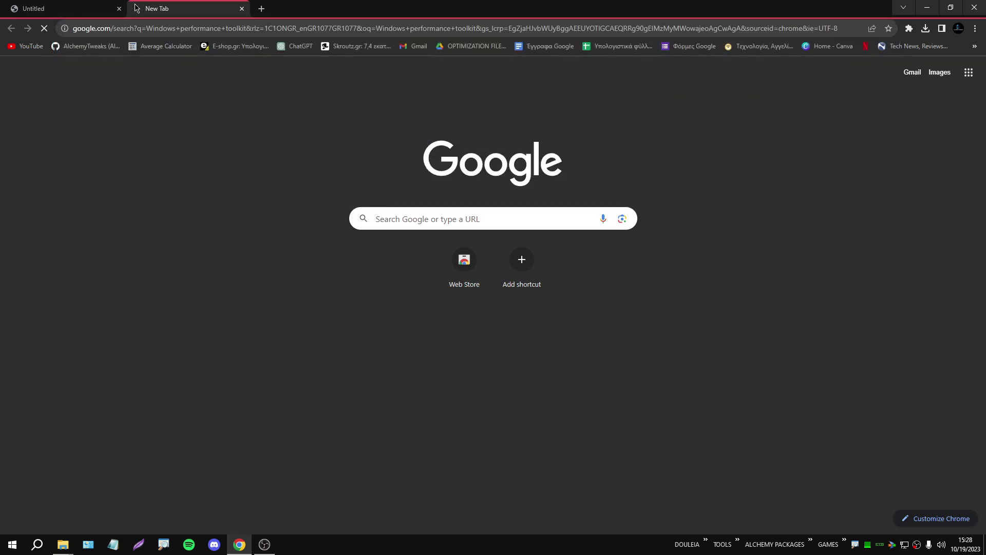
{"action": "left_click", "coordinate": [126, 186]}
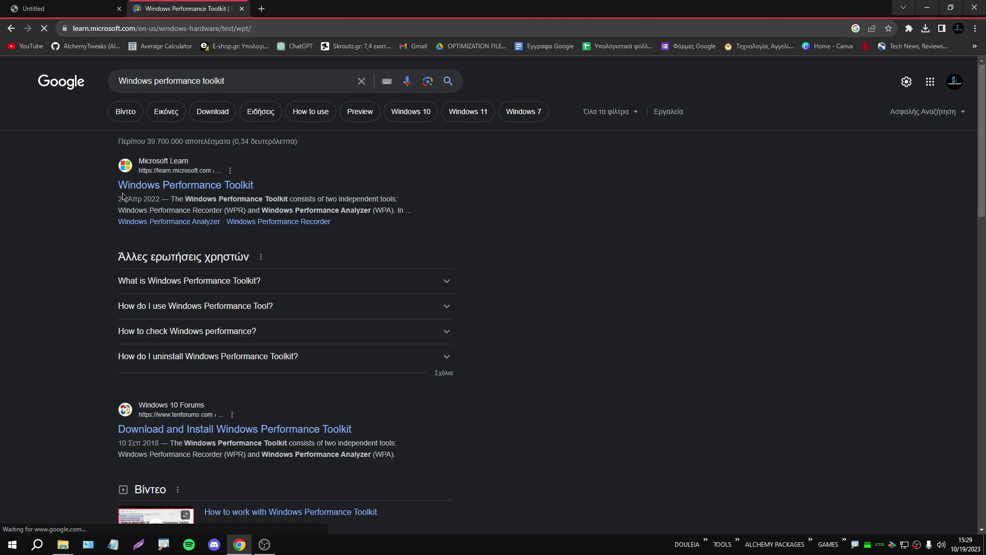
Follow the Windows Assessment and Deployment Kit link in the article's introduction to reach its download page.
{"action": "scroll", "coordinate": [373, 294], "scroll_direction": "down", "scroll_amount": 10}
{"action": "scroll", "coordinate": [372, 294], "scroll_direction": "up", "scroll_amount": 4}
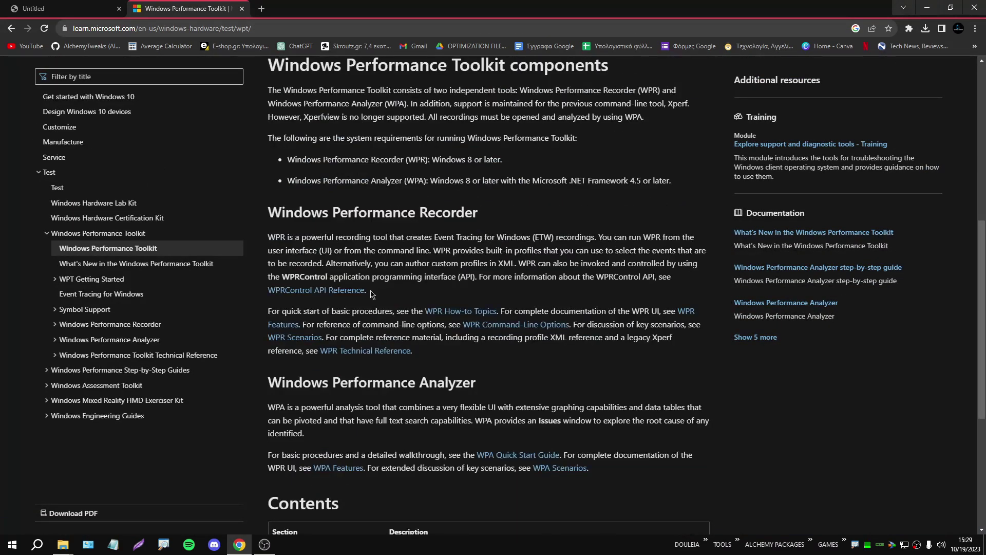
{"action": "scroll", "coordinate": [372, 294], "scroll_direction": "up", "scroll_amount": 6}
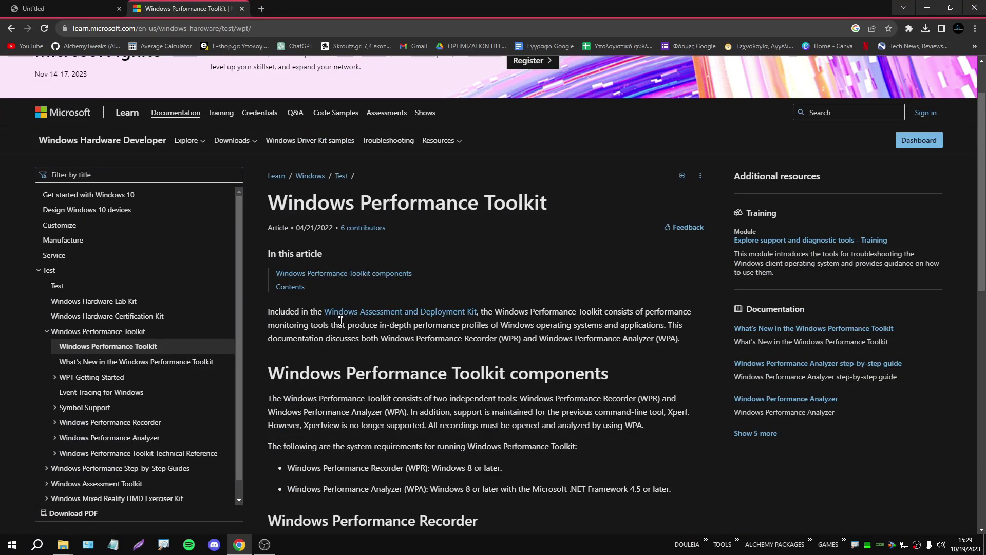
{"action": "left_click", "coordinate": [346, 312]}
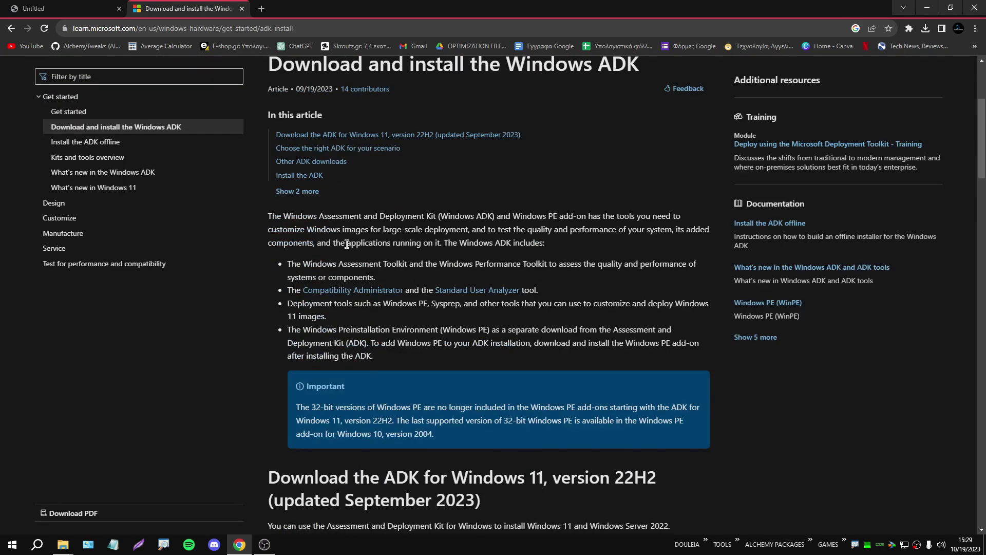
Download the Windows ADK for Windows 11, version 22H2, show the file in its folder, and close the folder and browser windows.
{"action": "scroll", "coordinate": [347, 244], "scroll_direction": "down", "scroll_amount": 5}
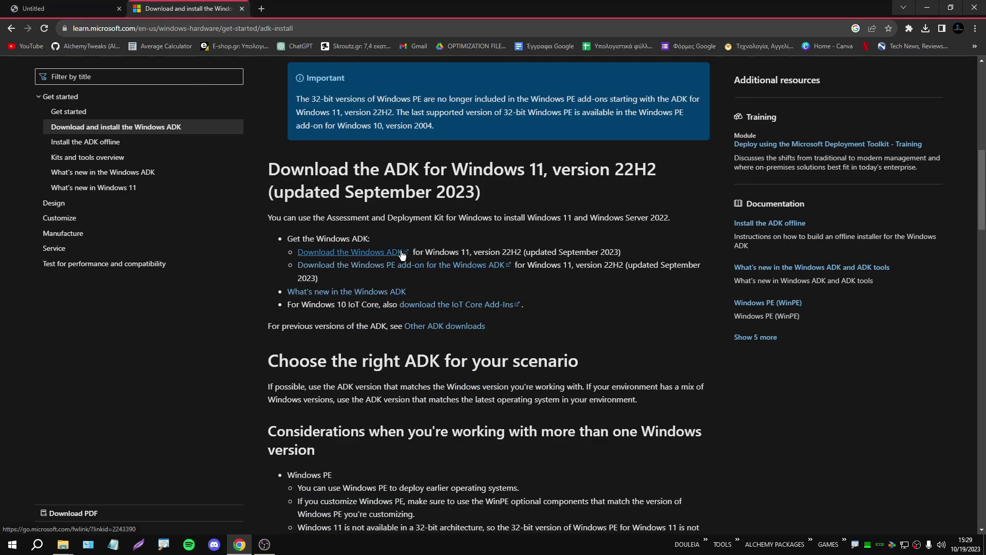
{"action": "left_click", "coordinate": [352, 252]}
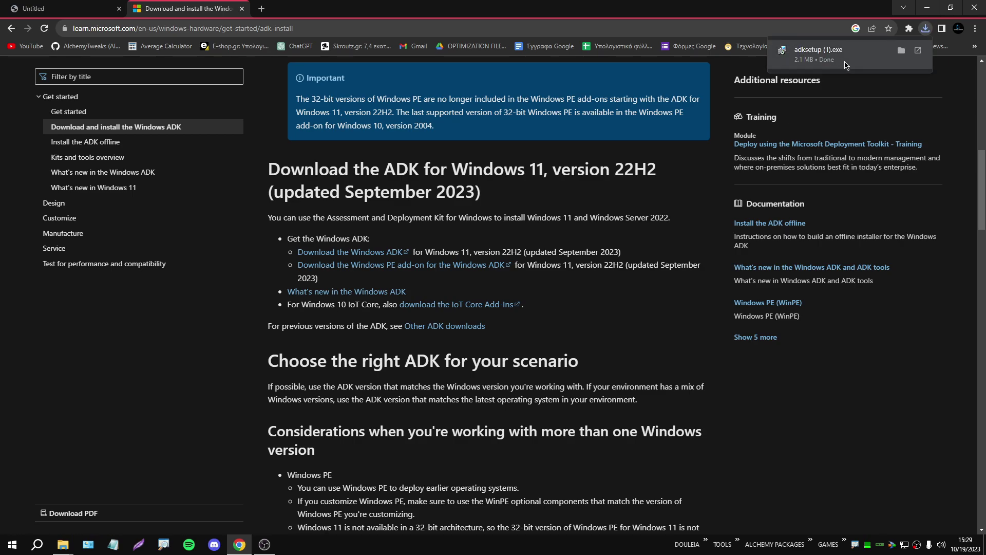
{"action": "left_click", "coordinate": [901, 50]}
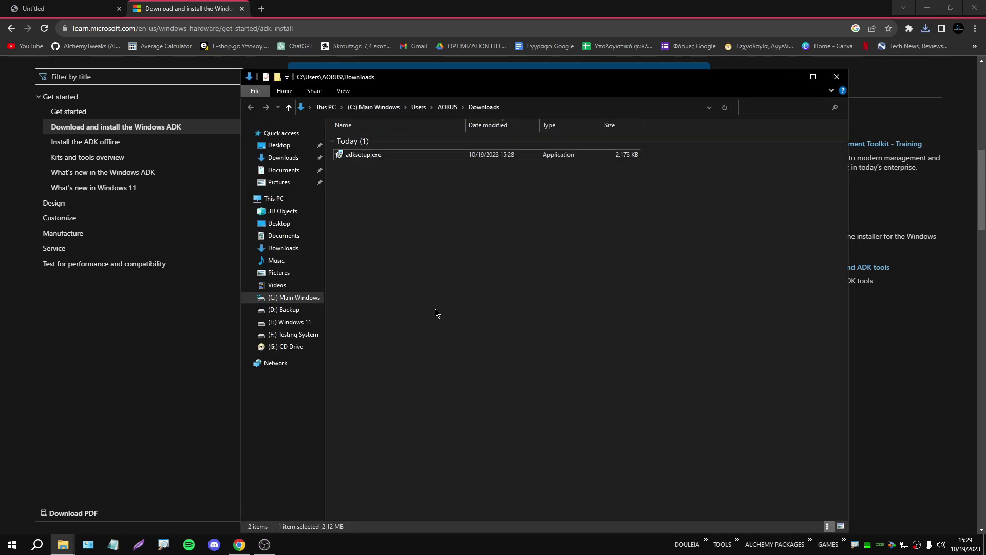
{"action": "left_click", "coordinate": [837, 76]}
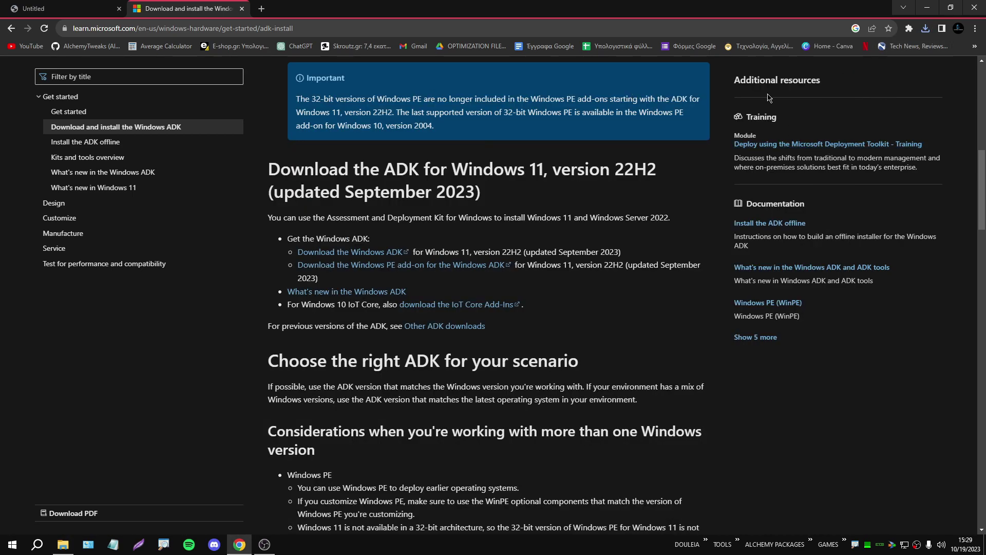
{"action": "left_click", "coordinate": [974, 7]}
Open the alternative Windows Performance Toolkit install shortcut and examine the latest release, v1.1.13, on the GitHub releases page.
{"action": "double_click", "coordinate": [454, 136]}
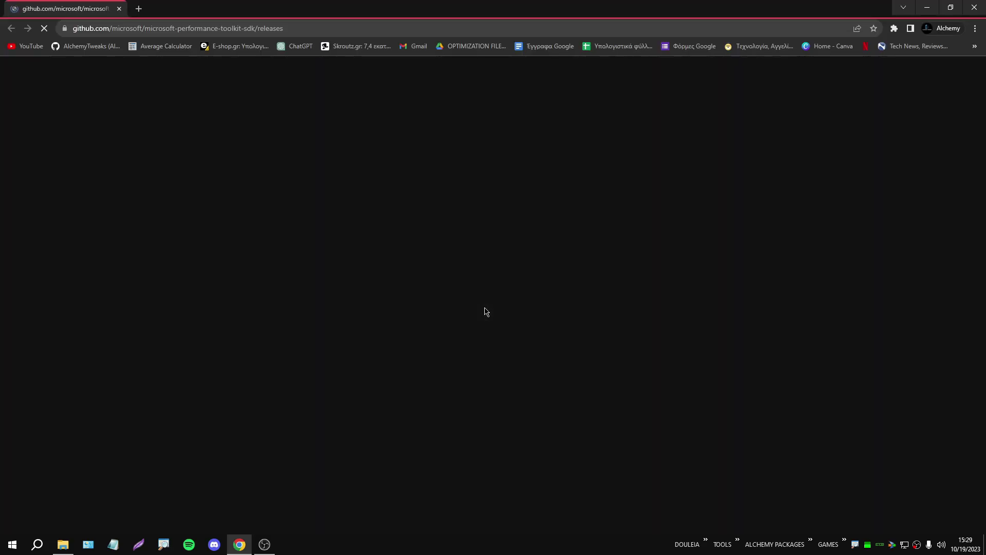
{"action": "left_click_drag", "start_coordinate": [409, 206], "coordinate": [309, 202]}
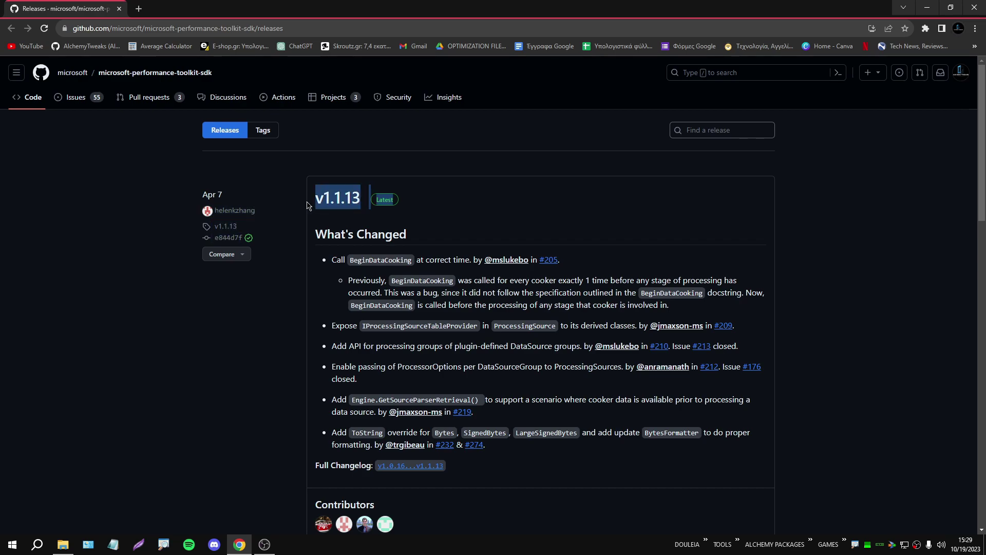
{"action": "left_click", "coordinate": [308, 202]}
{"action": "scroll", "coordinate": [468, 296], "scroll_direction": "down", "scroll_amount": 10}
{"action": "scroll", "coordinate": [467, 296], "scroll_direction": "down", "scroll_amount": 8}
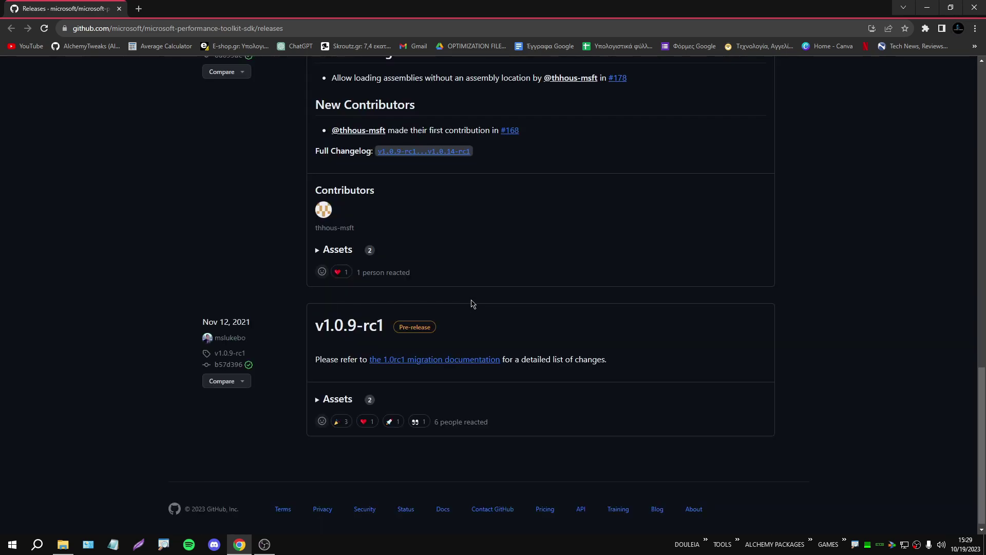
{"action": "scroll", "coordinate": [361, 191], "scroll_direction": "up", "scroll_amount": 20}
{"action": "left_click_drag", "start_coordinate": [361, 192], "coordinate": [313, 199]}
{"action": "left_click", "coordinate": [586, 220]}
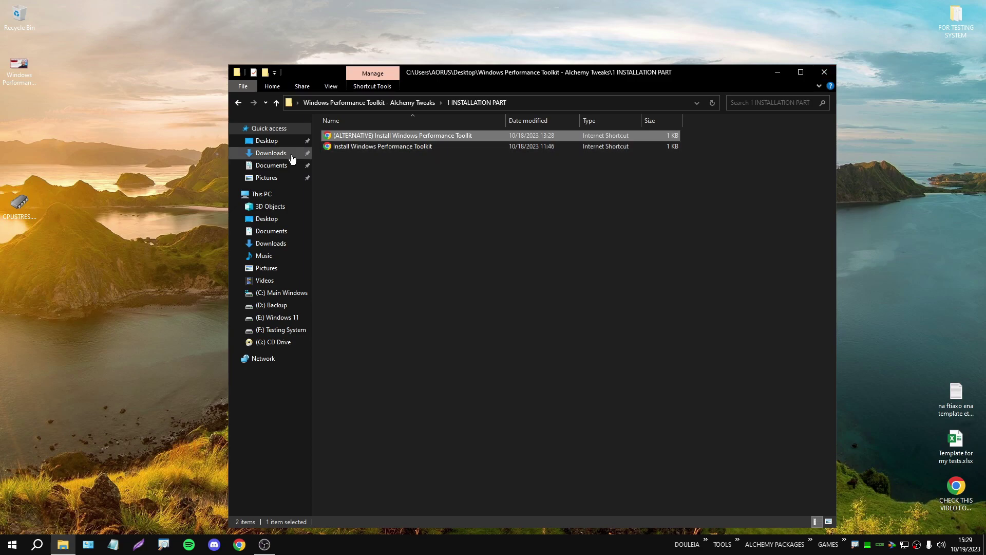
Move adksetup.exe from the Downloads folder to the desktop and clear the open folder windows.
{"action": "left_click", "coordinate": [273, 153]}
{"action": "left_click_drag", "start_coordinate": [343, 160], "coordinate": [411, 12]}
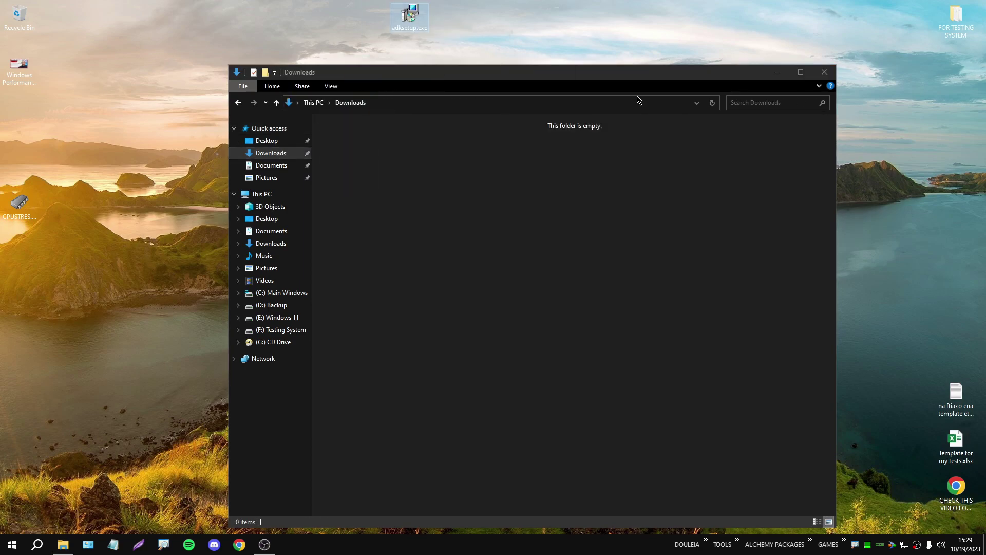
{"action": "left_click", "coordinate": [825, 72]}
{"action": "double_click", "coordinate": [481, 214]}
{"action": "left_click", "coordinate": [790, 73]}
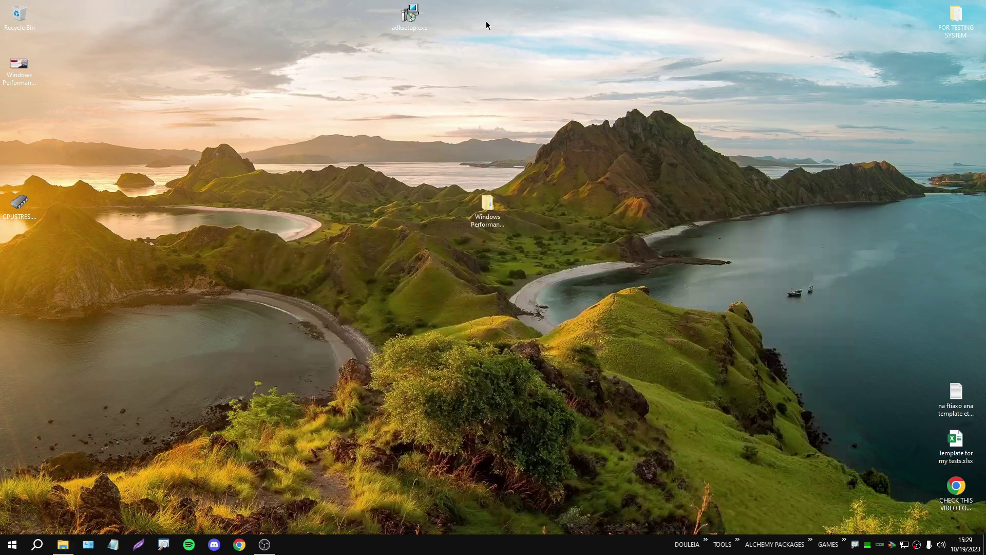
Run adksetup.exe from the desktop as administrator.
{"action": "right_click", "coordinate": [407, 19]}
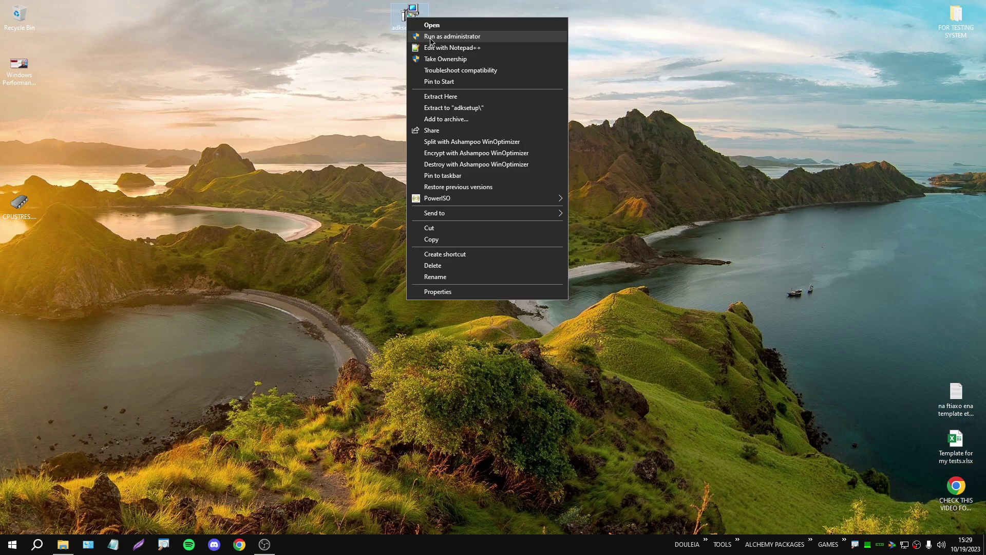
{"action": "left_click", "coordinate": [431, 37]}
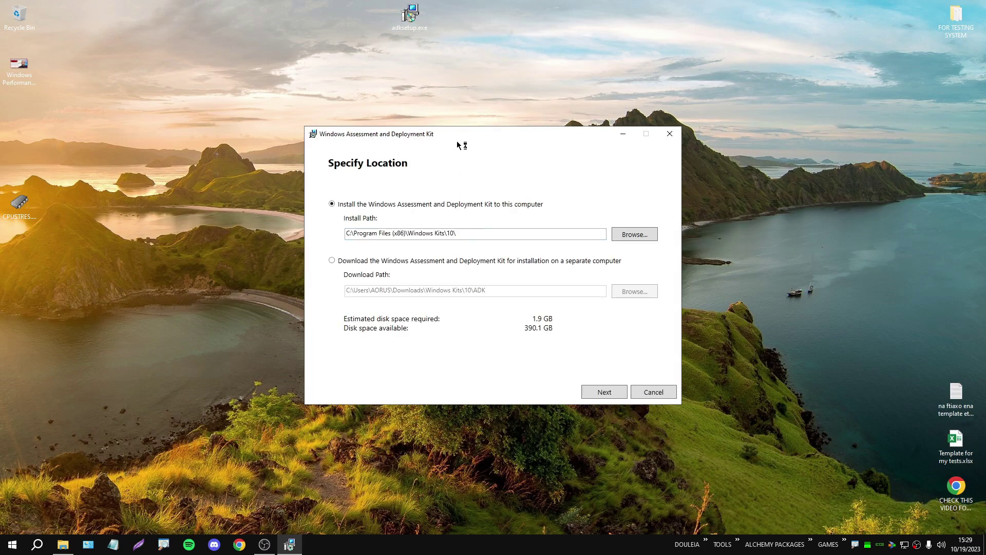
Review the installer's default install path and the folders available for another location, leaving the path as it is.
{"action": "left_click_drag", "start_coordinate": [476, 230], "coordinate": [353, 236]}
{"action": "left_click_drag", "start_coordinate": [570, 230], "coordinate": [302, 233]}
{"action": "left_click", "coordinate": [487, 230]}
{"action": "left_click_drag", "start_coordinate": [487, 231], "coordinate": [309, 239]}
{"action": "left_click", "coordinate": [582, 231]}
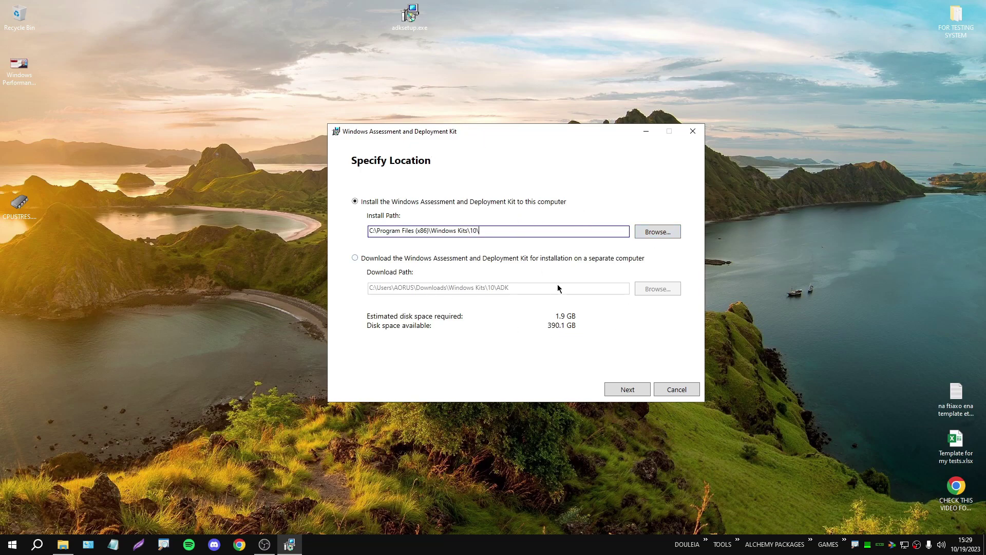
{"action": "left_click", "coordinate": [647, 234]}
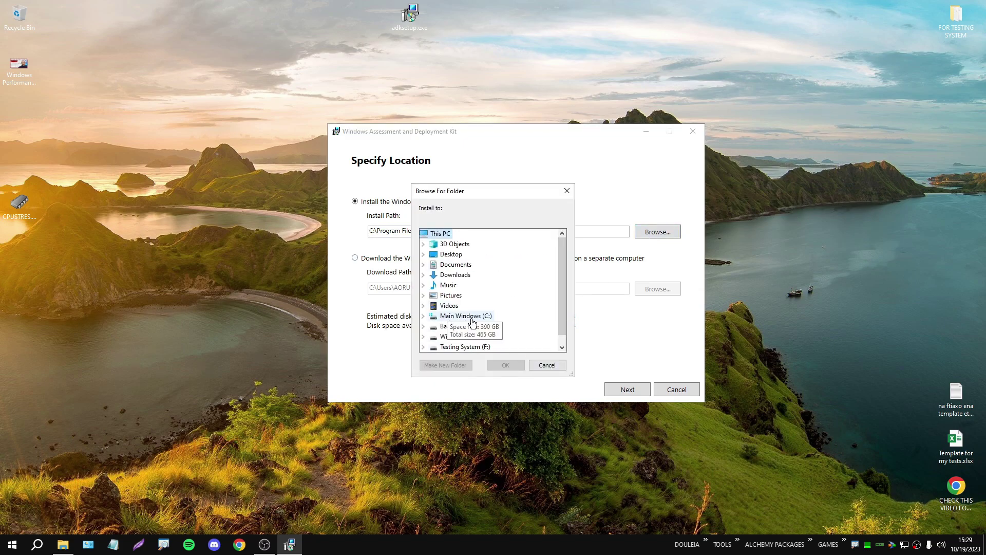
{"action": "left_click", "coordinate": [542, 366]}
{"action": "left_click_drag", "start_coordinate": [492, 234], "coordinate": [318, 250]}
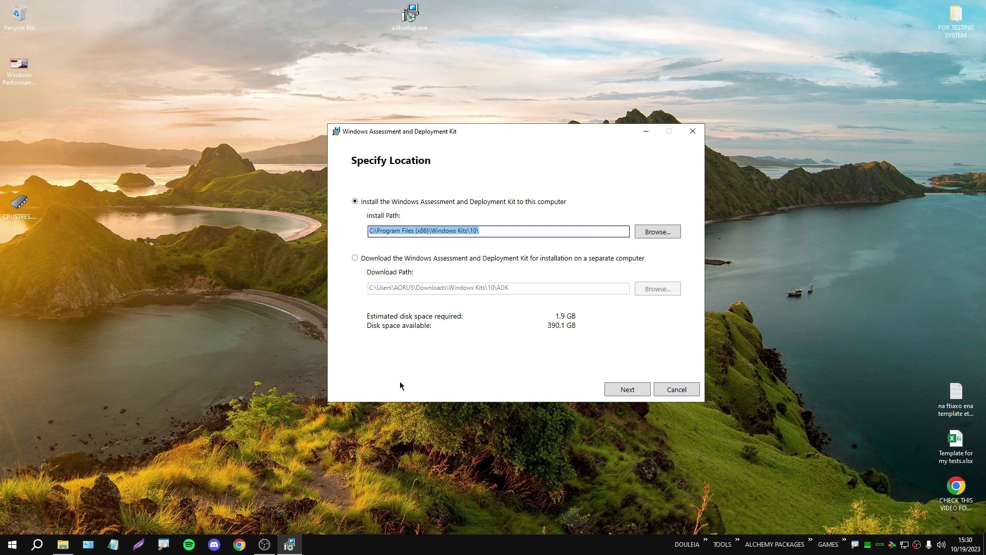
Continue with the default install path and No for Microsoft insights collection, and accept the license agreement.
{"action": "left_click", "coordinate": [628, 390]}
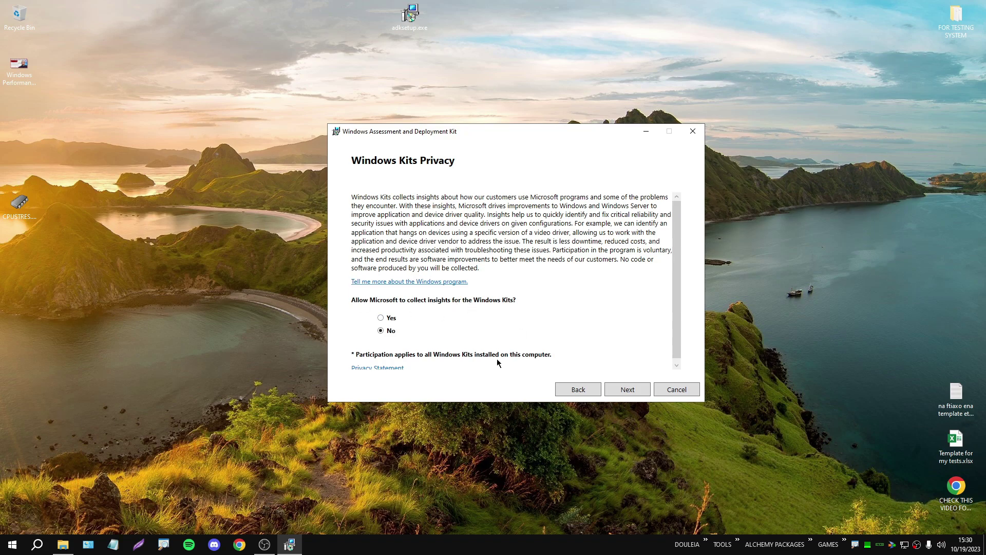
{"action": "left_click", "coordinate": [621, 393]}
{"action": "left_click_drag", "start_coordinate": [676, 215], "coordinate": [676, 355]}
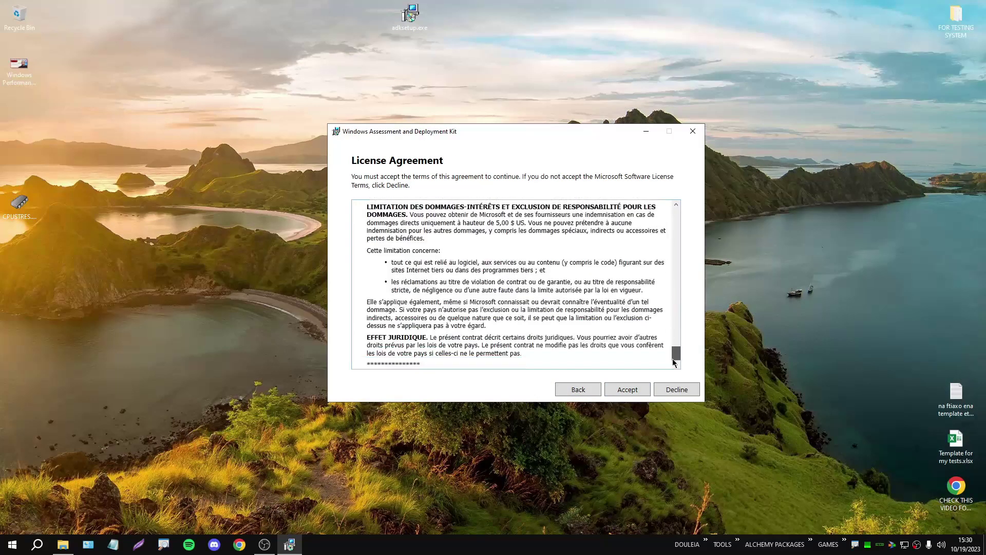
{"action": "left_click", "coordinate": [633, 391]}
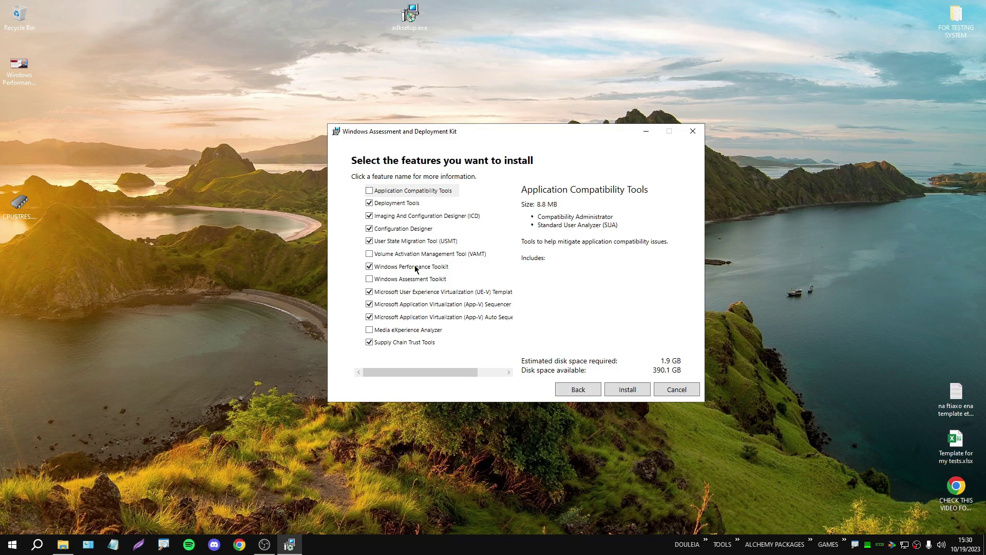
Clear every selected feature except Windows Performance Toolkit and start the installation.
{"action": "left_click", "coordinate": [370, 343]}
{"action": "left_click", "coordinate": [370, 317]}
{"action": "left_click", "coordinate": [359, 304]}
{"action": "left_click", "coordinate": [361, 292]}
{"action": "left_click", "coordinate": [434, 267]}
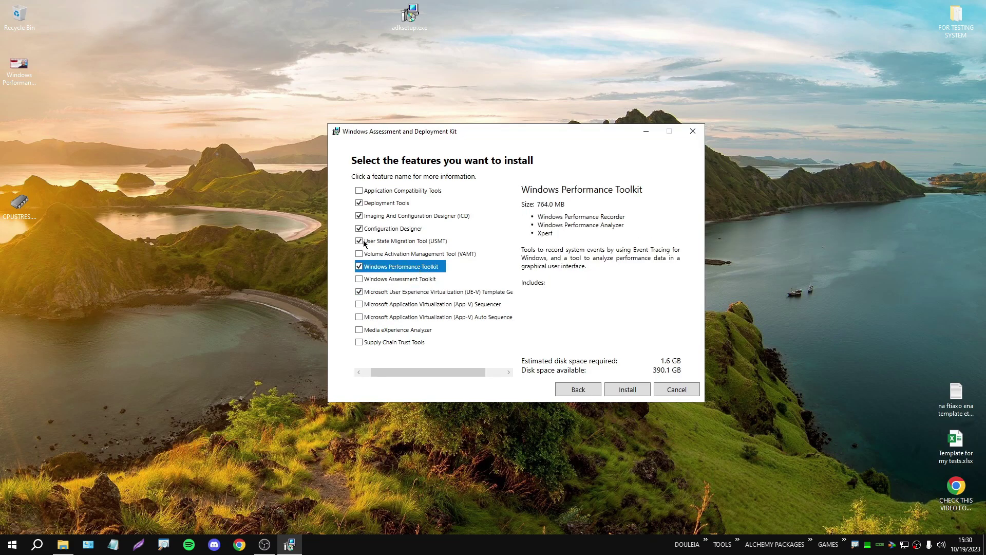
{"action": "left_click", "coordinate": [370, 241]}
{"action": "left_click", "coordinate": [362, 228]}
{"action": "left_click", "coordinate": [360, 216]}
{"action": "left_click", "coordinate": [359, 204]}
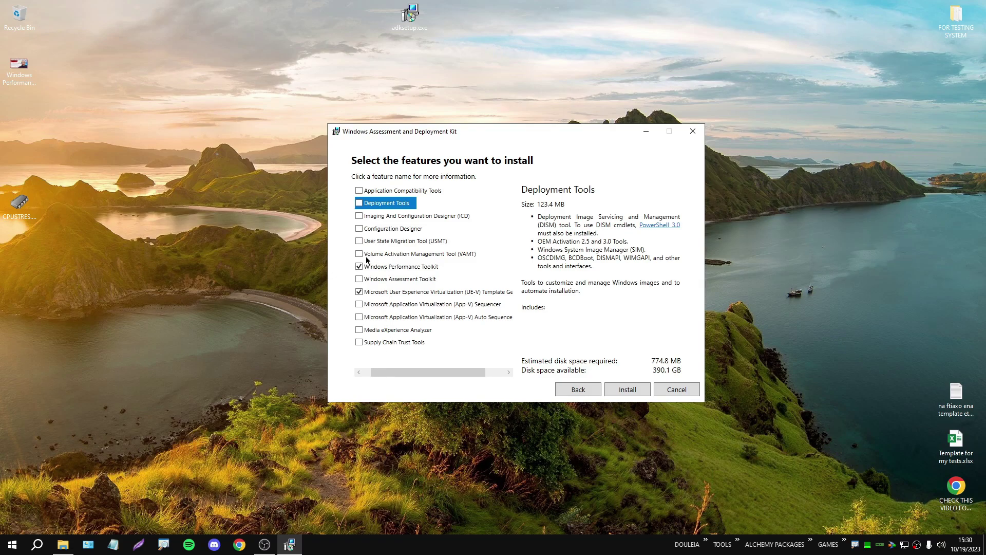
{"action": "left_click", "coordinate": [359, 292]}
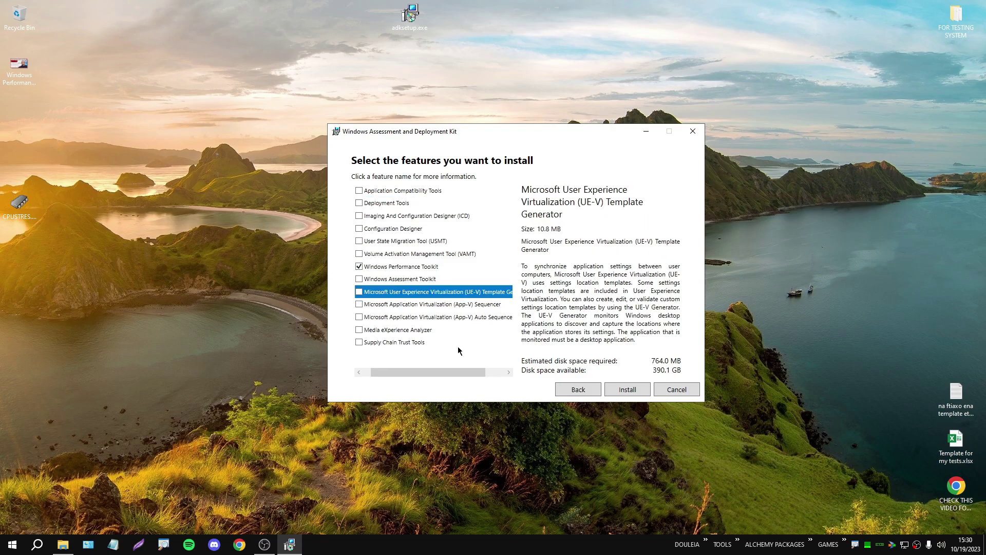
{"action": "left_click_drag", "start_coordinate": [458, 371], "coordinate": [398, 357]}
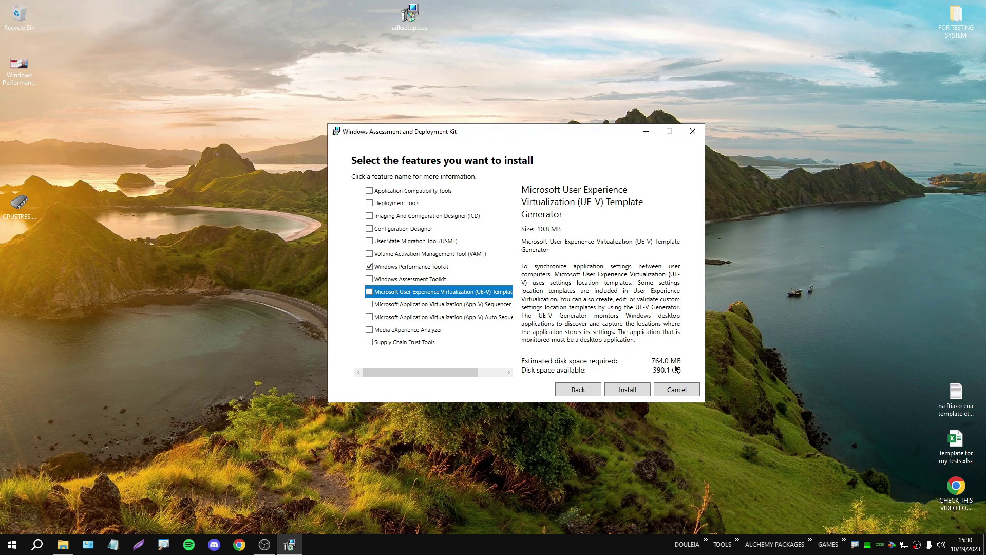
{"action": "left_click", "coordinate": [631, 391]}
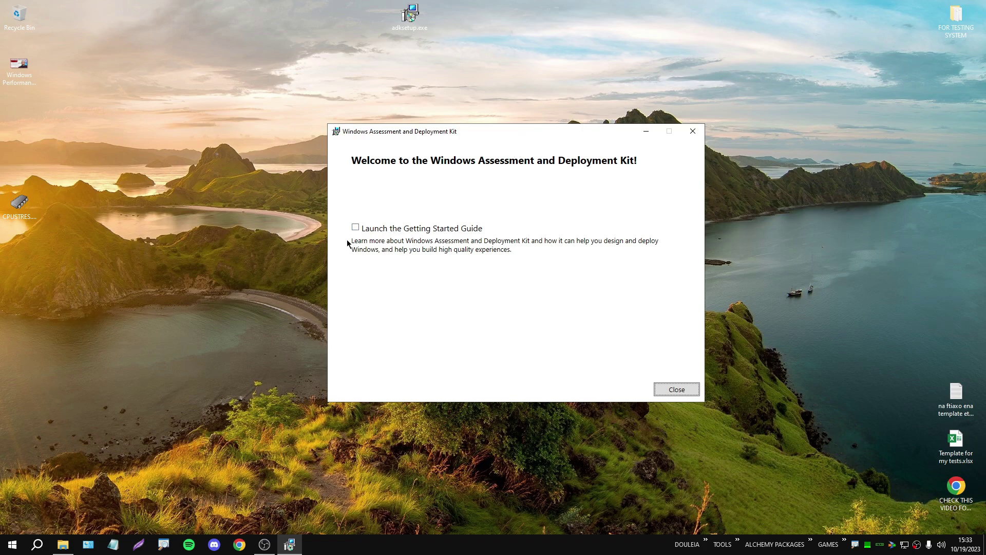
Finish the setup with the Getting Started Guide launched, and skim the What's new in the ADK tools page.
{"action": "left_click", "coordinate": [361, 229]}
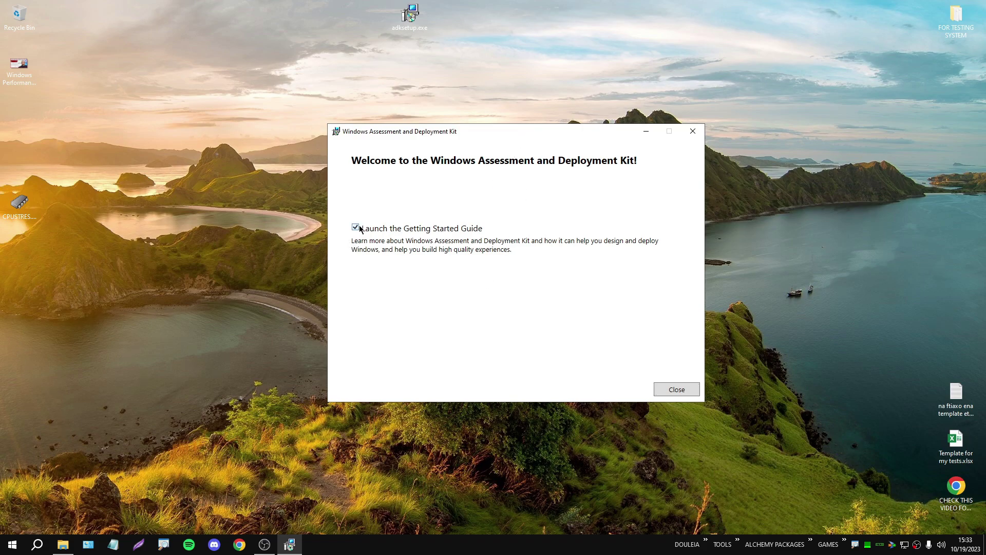
{"action": "left_click", "coordinate": [677, 391]}
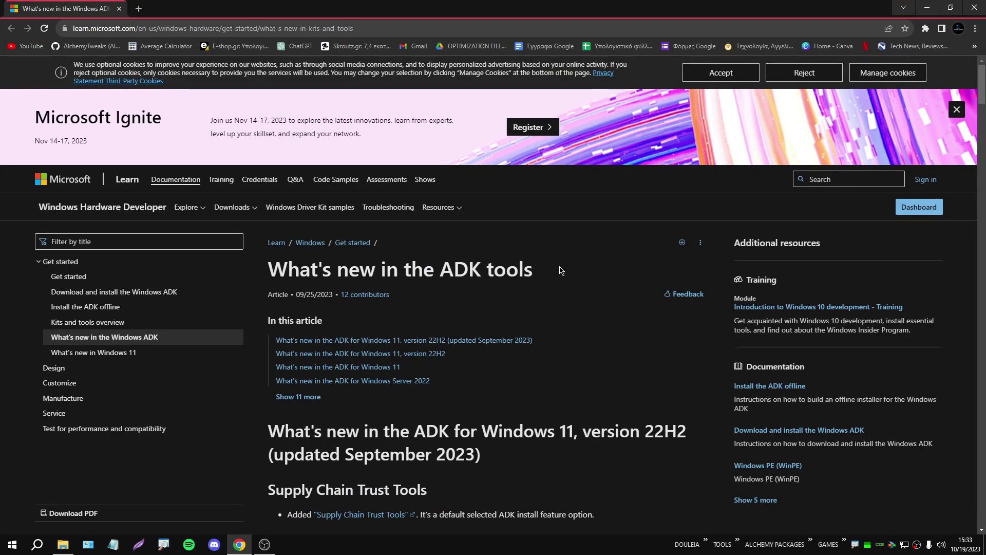
{"action": "left_click_drag", "start_coordinate": [562, 271], "coordinate": [285, 269]}
{"action": "left_click", "coordinate": [262, 267]}
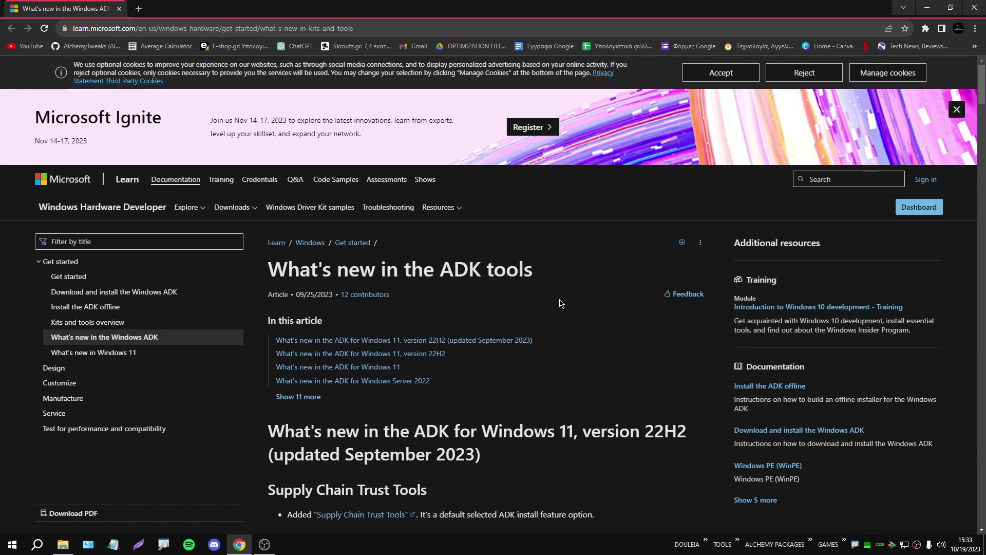
{"action": "scroll", "coordinate": [562, 303], "scroll_direction": "down", "scroll_amount": 20}
{"action": "scroll", "coordinate": [572, 312], "scroll_direction": "down", "scroll_amount": 20}
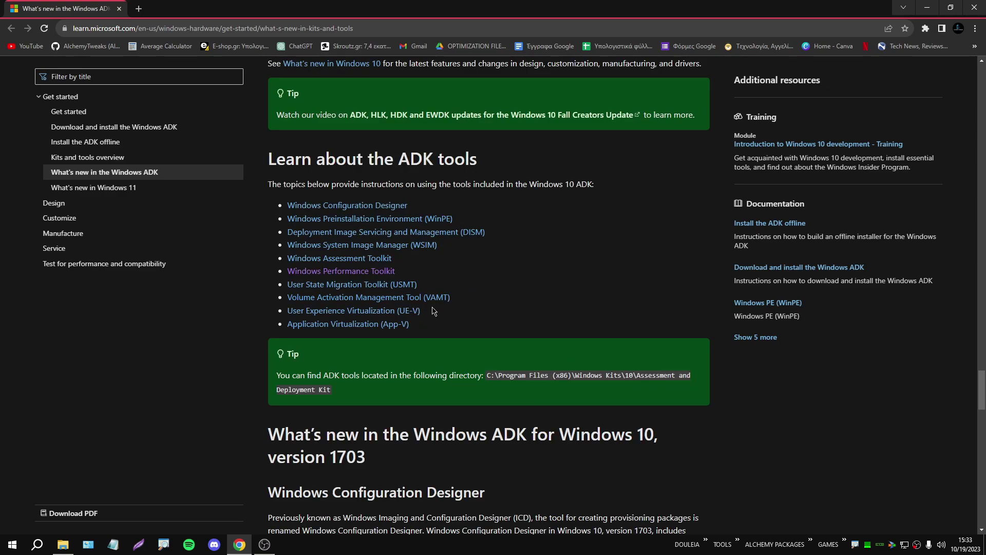
{"action": "left_click", "coordinate": [976, 6]}
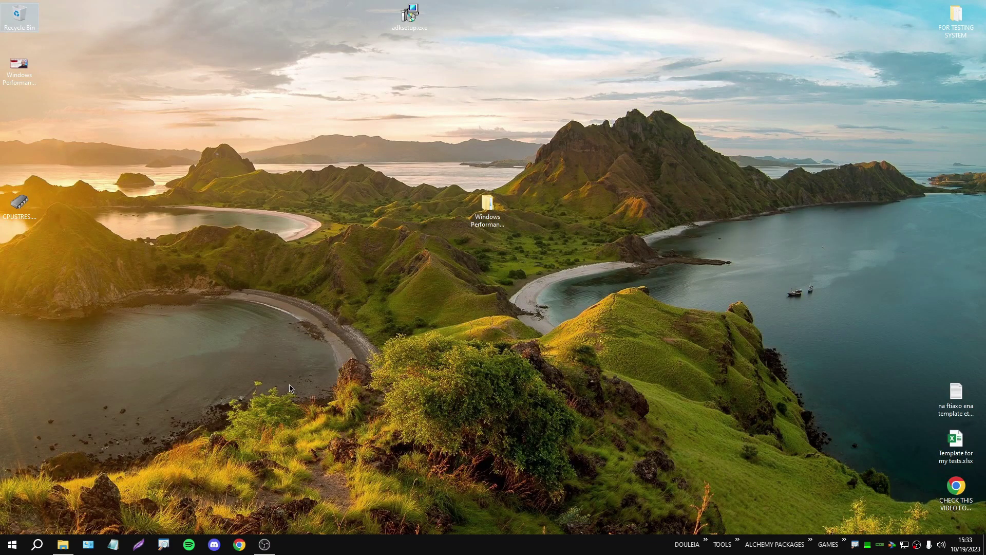
Look through the Start menu's app list for the installed performance tools.
{"action": "left_click", "coordinate": [12, 544]}
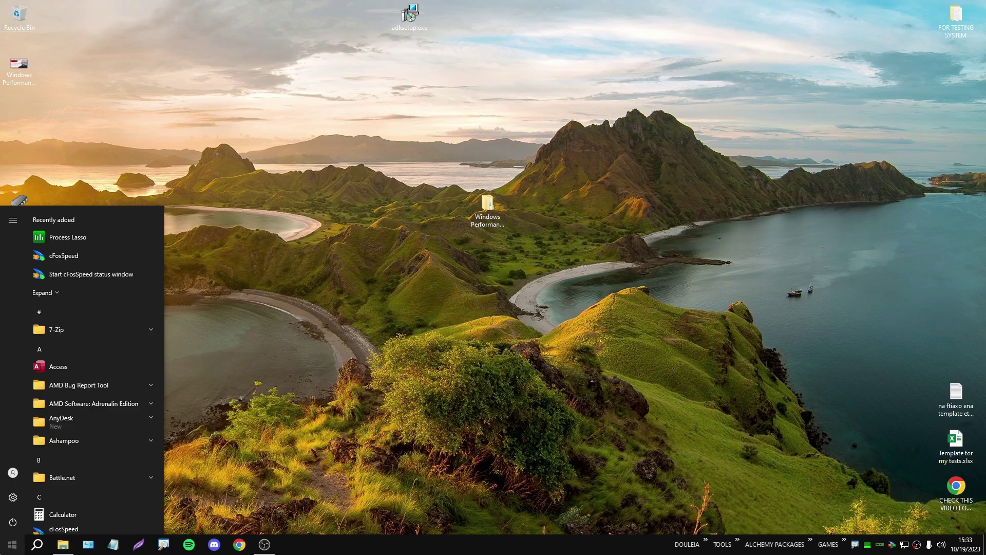
{"action": "left_click", "coordinate": [71, 333]}
{"action": "scroll", "coordinate": [53, 344], "scroll_direction": "down", "scroll_amount": 5}
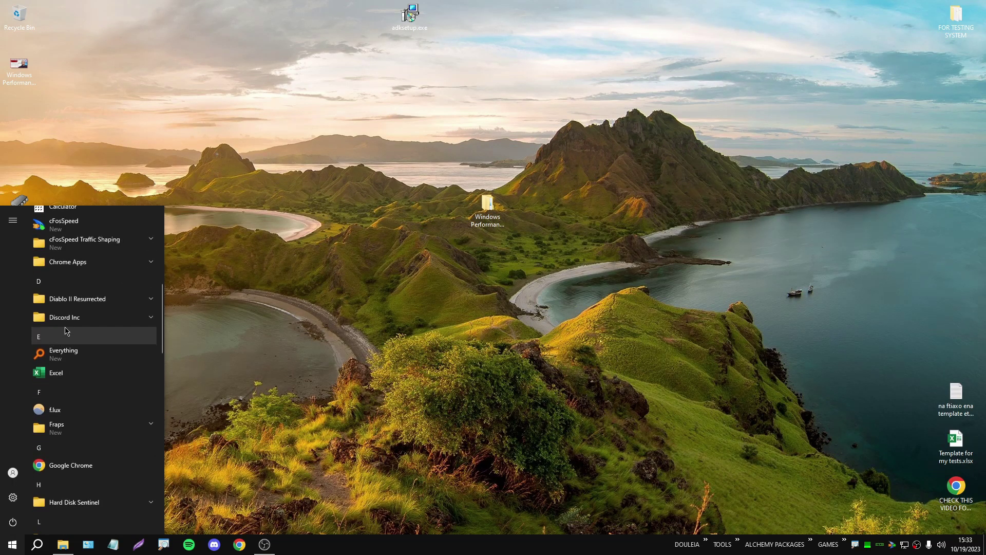
{"action": "scroll", "coordinate": [61, 344], "scroll_direction": "down", "scroll_amount": 15}
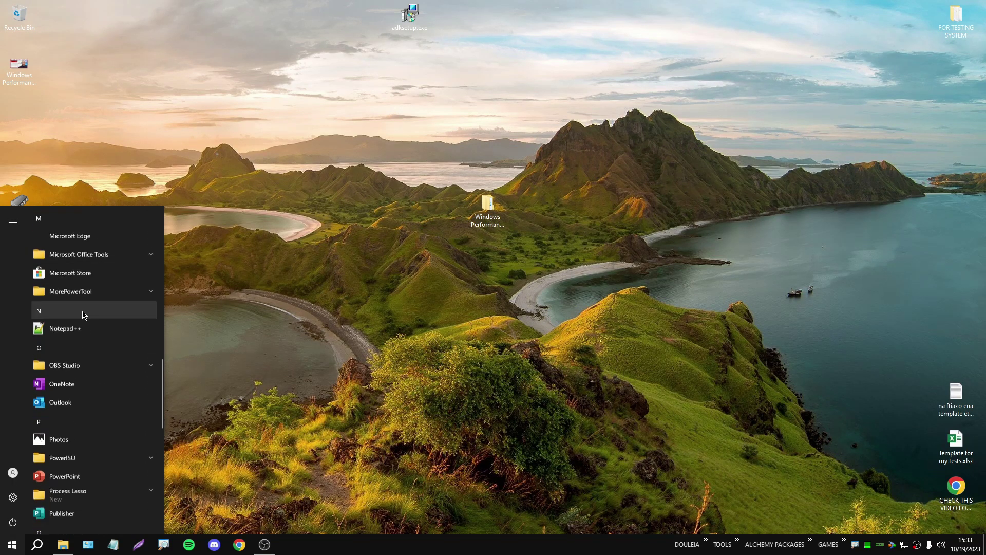
Search Windows for "Windows Performance" and for "Performance" to locate the installed tools.
{"action": "left_click", "coordinate": [43, 551]}
{"action": "type", "text": "wINDOWS"}
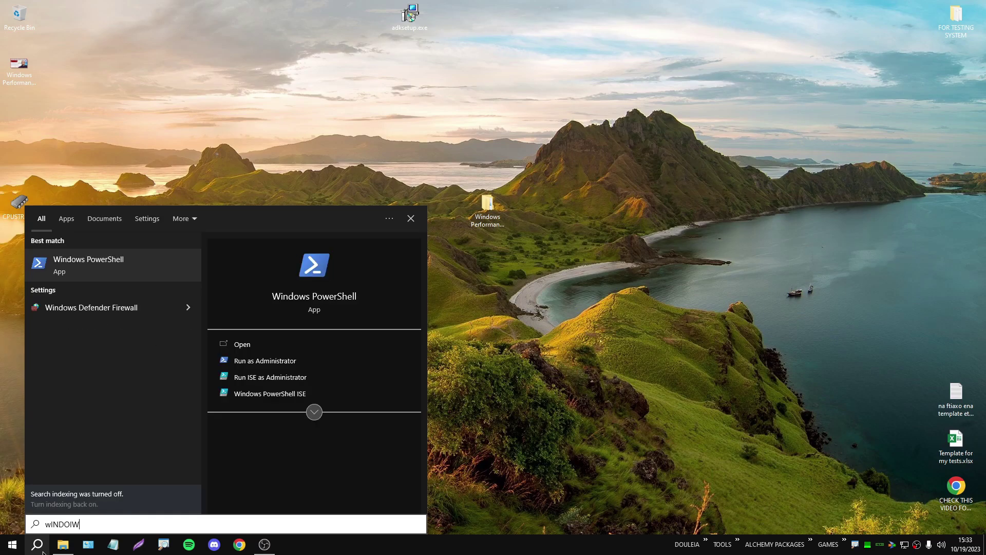
{"action": "key", "text": "BackSpace"}
{"action": "key", "text": "BackSpace"}
{"action": "key", "text": "BackSpace"}
{"action": "key", "text": "BackSpace"}
{"action": "key", "text": "BackSpace"}
{"action": "key", "text": "BackSpace"}
{"action": "key", "text": "BackSpace"}
{"action": "type", "text": "Windows Perfor"}
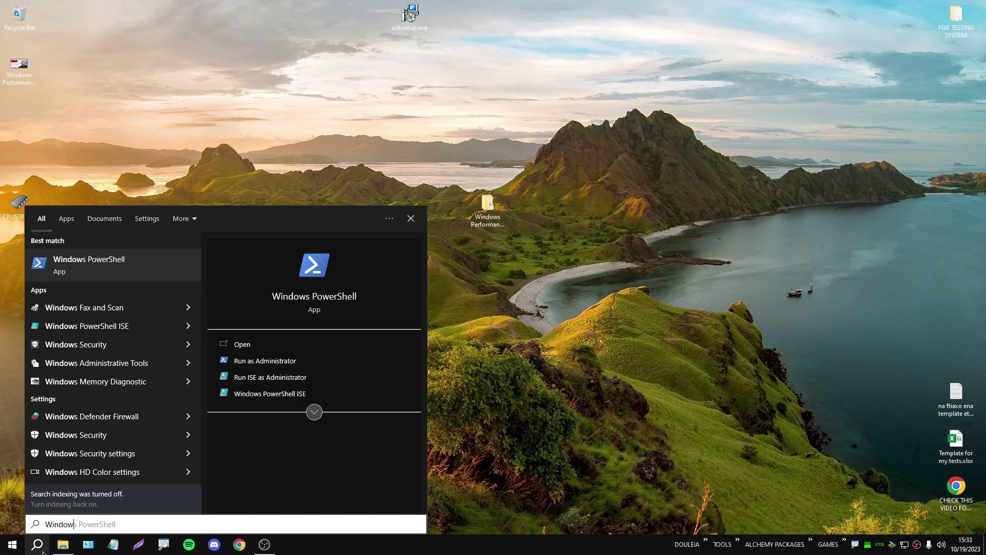
{"action": "type", "text": "mance"}
{"action": "key", "text": "ctrl+a"}
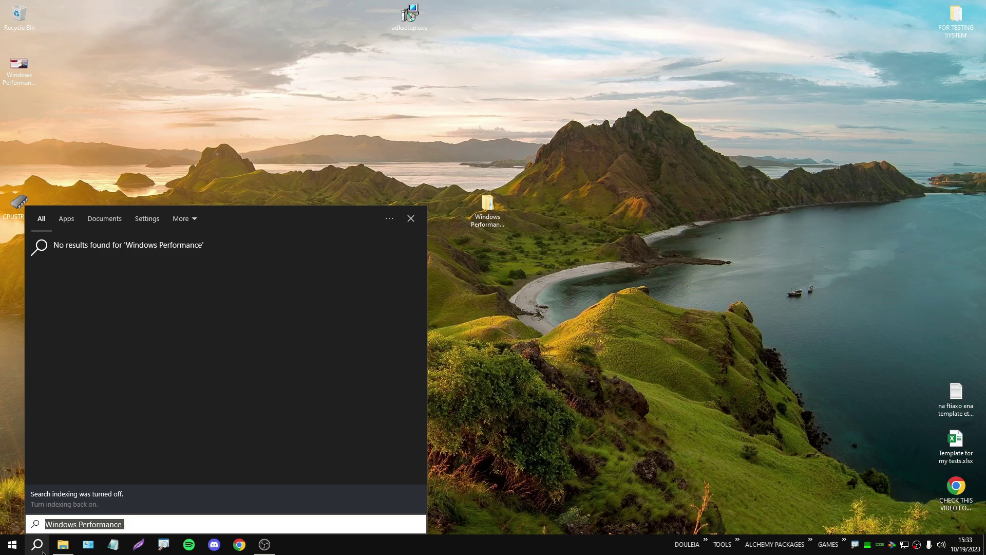
{"action": "type", "text": "Performance"}
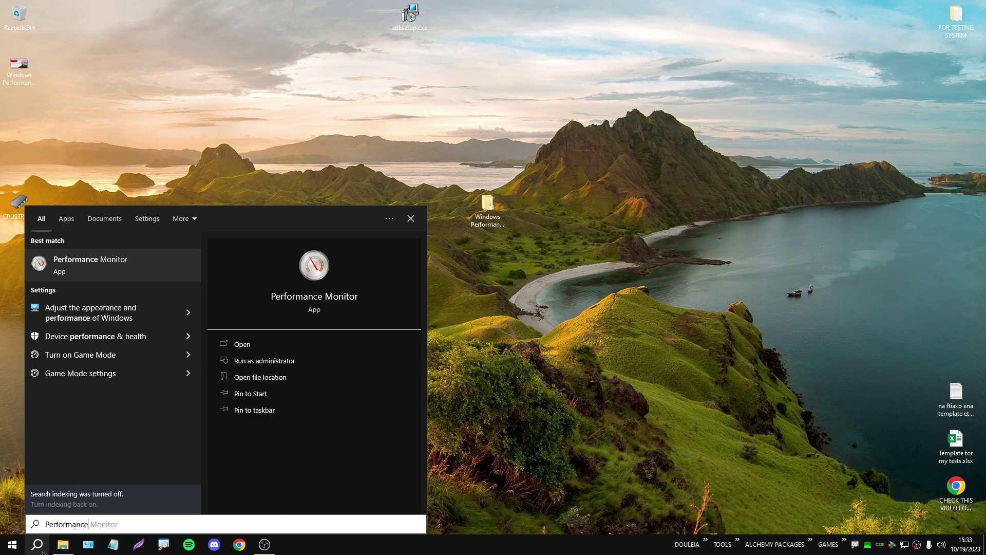
{"action": "left_click", "coordinate": [1, 392]}
Copy the Windows Performance Analyzer and Windows Performance Recorder shortcuts from their Windows Kits file location to the desktop.
{"action": "key", "text": "super"}
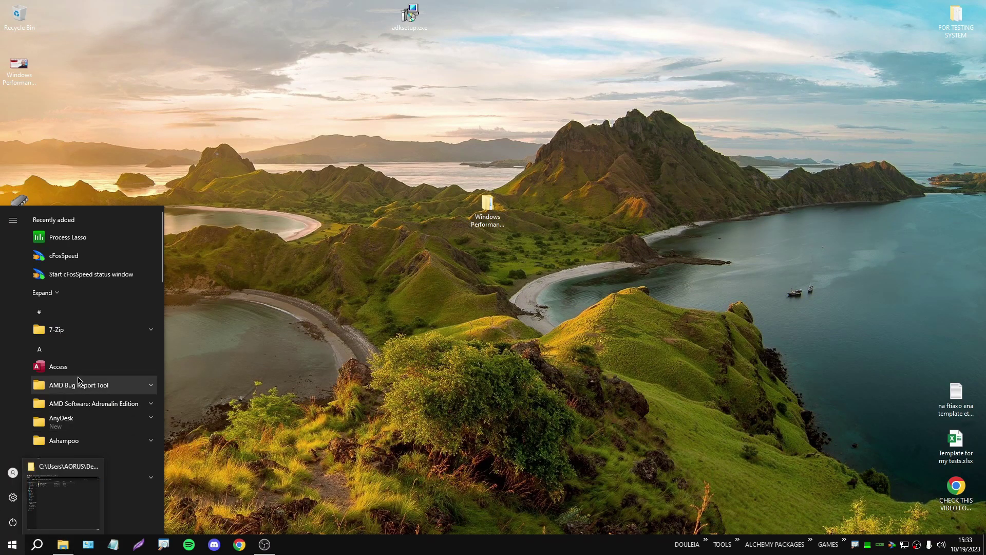
{"action": "scroll", "coordinate": [96, 405], "scroll_direction": "down", "scroll_amount": 15}
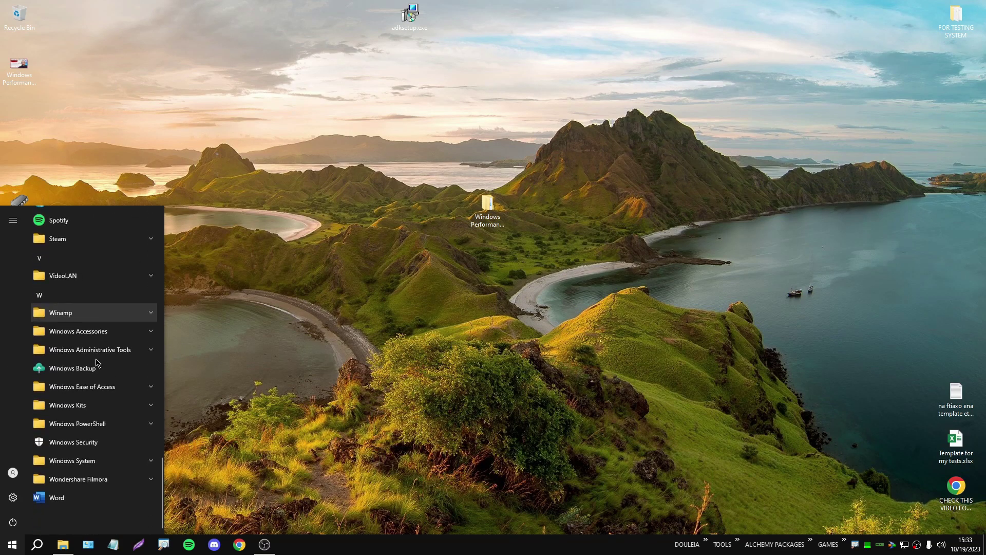
{"action": "left_click", "coordinate": [97, 409]}
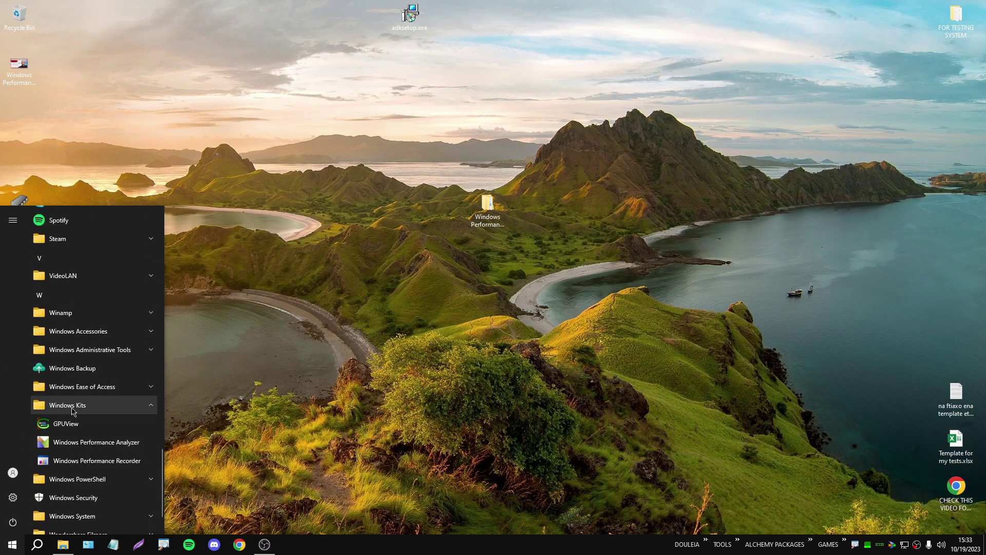
{"action": "right_click", "coordinate": [82, 444]}
{"action": "mouse_move", "coordinate": [109, 472]}
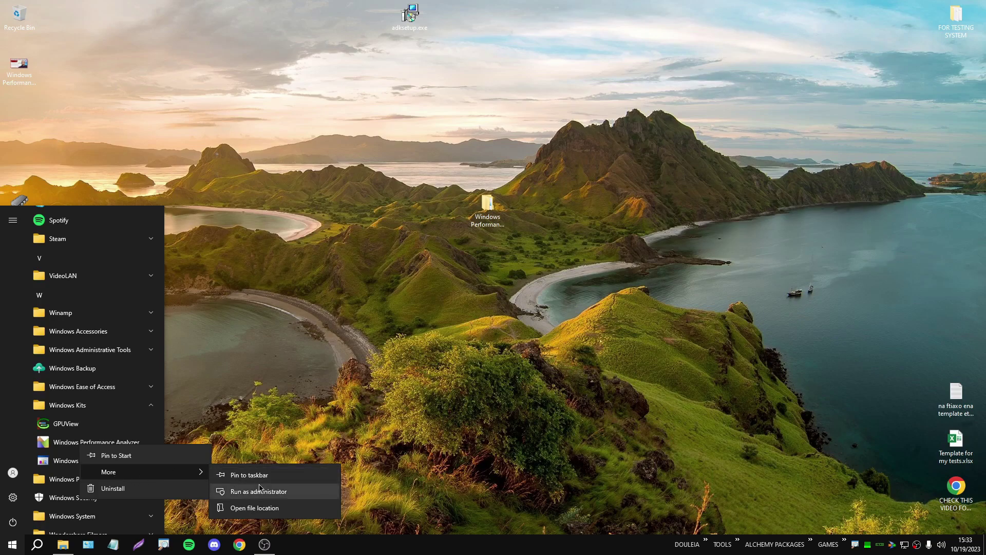
{"action": "left_click", "coordinate": [256, 508]}
{"action": "left_click_drag", "start_coordinate": [442, 242], "coordinate": [116, 279]}
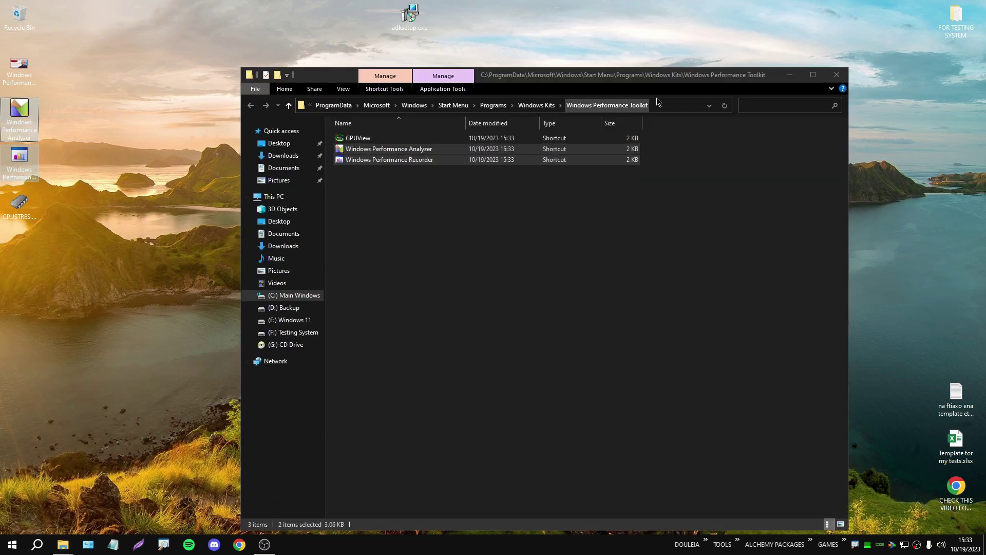
{"action": "left_click", "coordinate": [848, 76]}
Pin Windows Performance Recorder and Windows Performance Analyzer to the taskbar and place them side by side before the feather icon.
{"action": "right_click", "coordinate": [29, 160]}
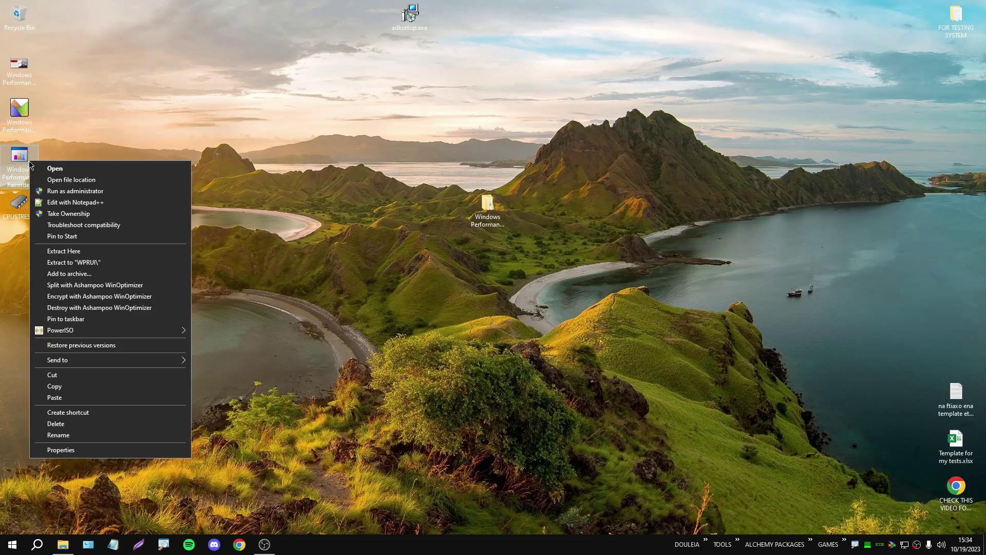
{"action": "left_click", "coordinate": [76, 319]}
{"action": "right_click", "coordinate": [29, 113]}
{"action": "left_click", "coordinate": [91, 271]}
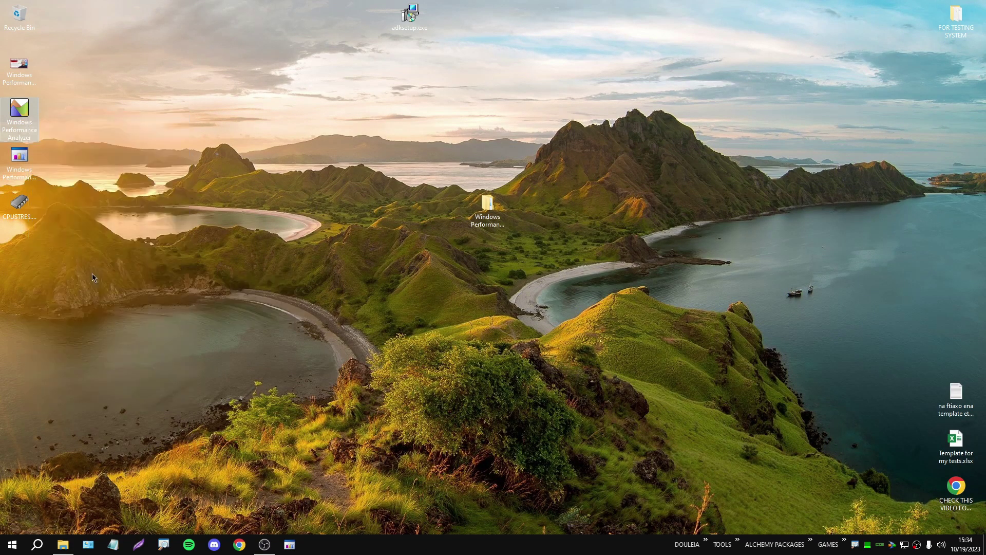
{"action": "left_click_drag", "start_coordinate": [288, 547], "coordinate": [137, 547]}
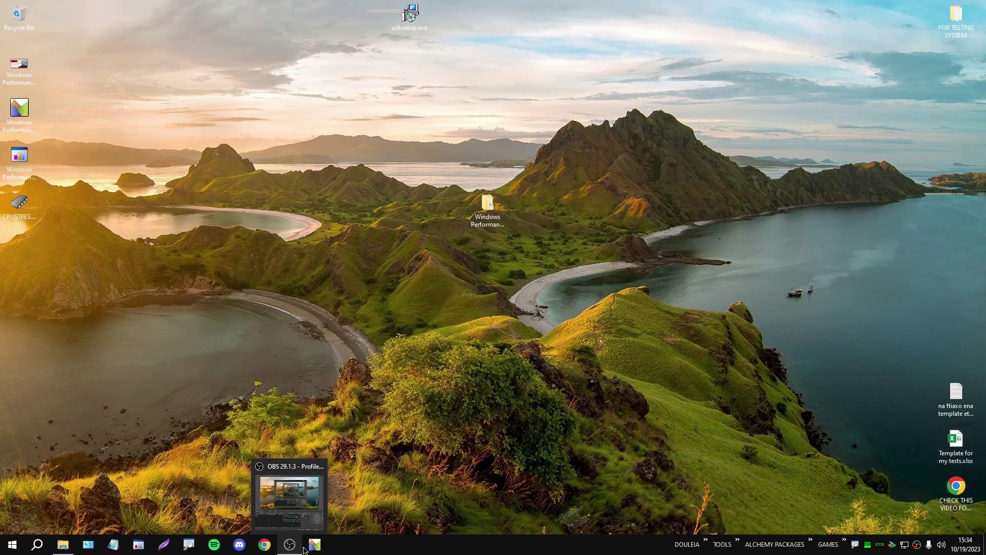
{"action": "left_click_drag", "start_coordinate": [308, 548], "coordinate": [159, 546]}
{"action": "left_click_drag", "start_coordinate": [61, 164], "coordinate": [7, 109]}
{"action": "left_click", "coordinate": [69, 134]}
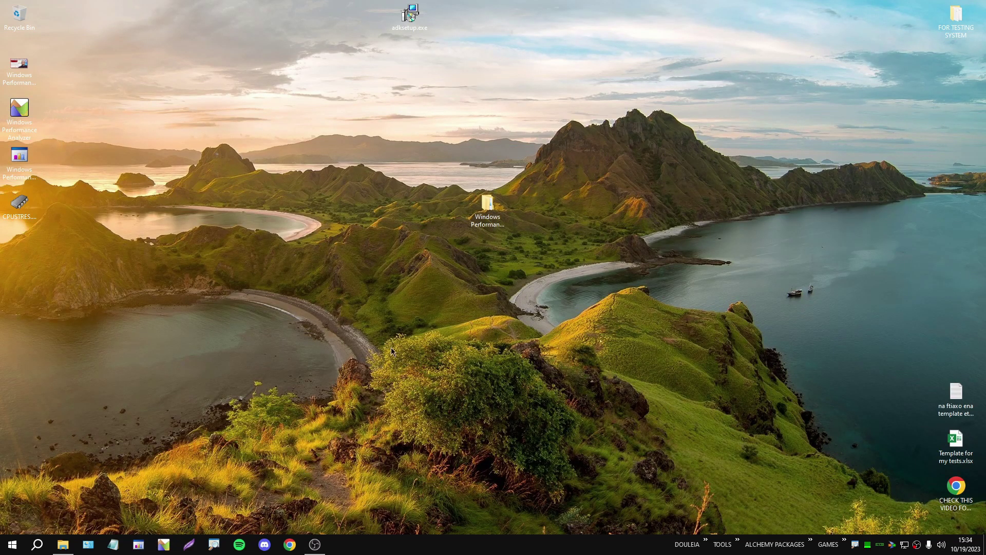
Open the Windows Performance Toolkit - Alchemy Tweaks folder and permanently delete adksetup.exe from the desktop.
{"action": "double_click", "coordinate": [491, 205]}
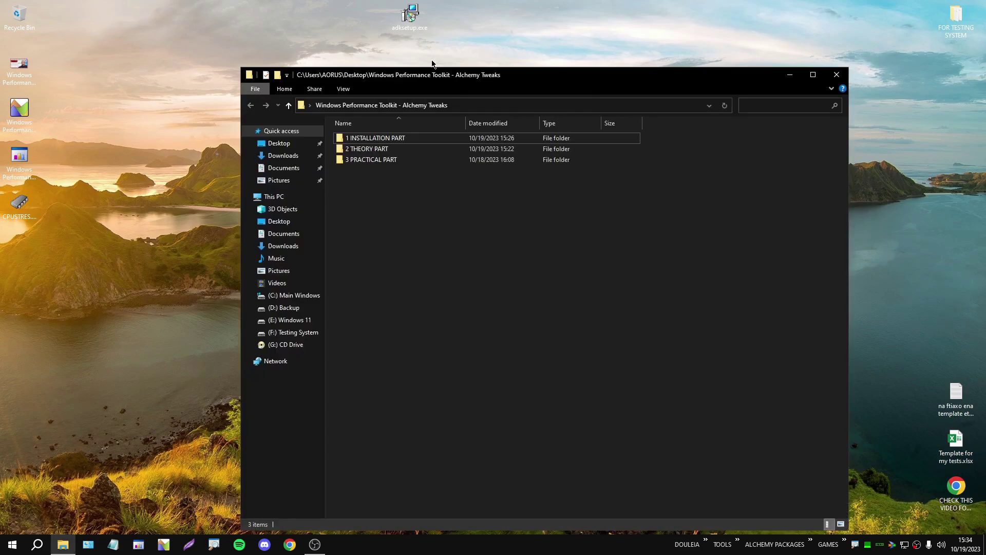
{"action": "left_click", "coordinate": [410, 16]}
{"action": "key", "text": "shift+Delete"}
{"action": "key", "text": "Return"}
{"action": "left_click_drag", "start_coordinate": [440, 77], "coordinate": [448, 84]}
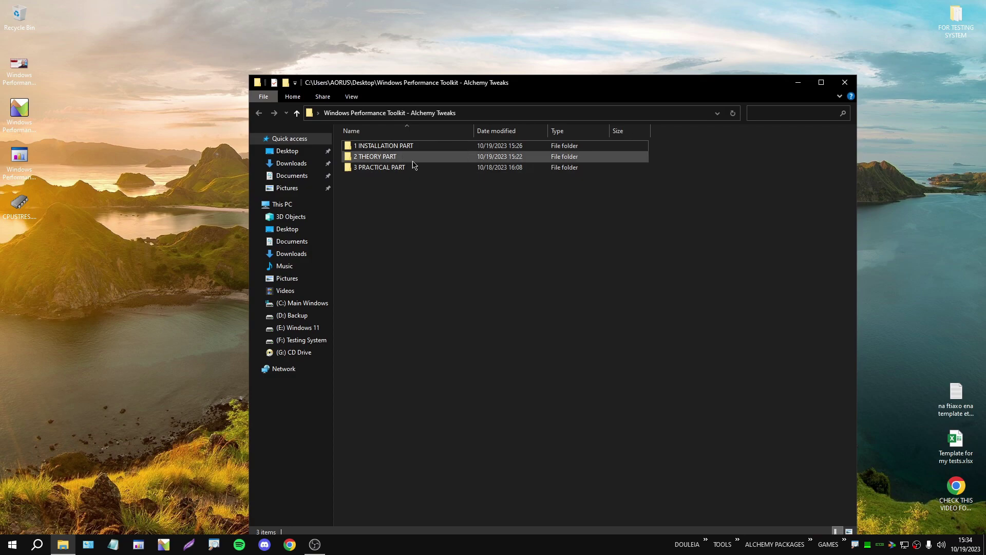
Open My recommendations for further reading inside the 2 THEORY PART folder, fitting the Name column to the file names.
{"action": "double_click", "coordinate": [412, 160]}
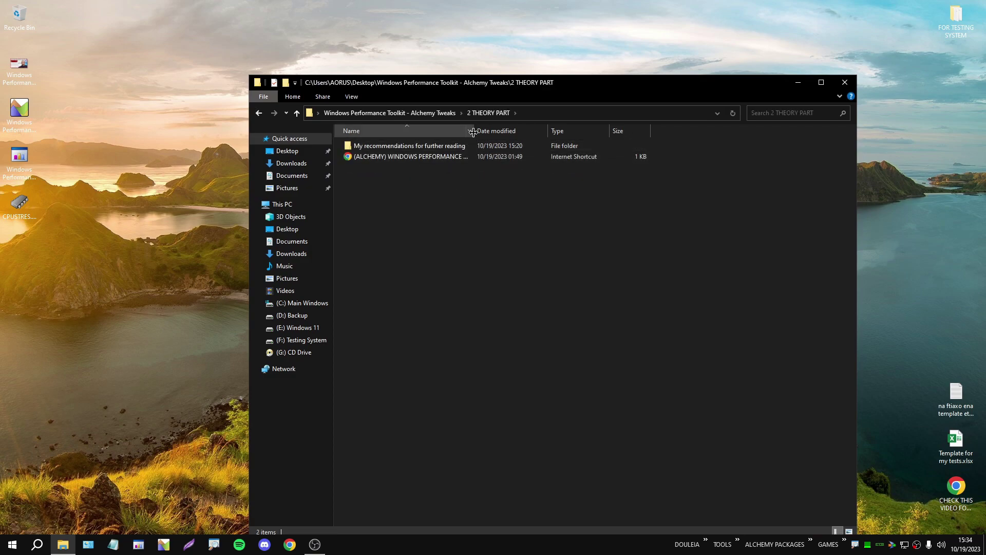
{"action": "double_click", "coordinate": [473, 132]}
{"action": "left_click", "coordinate": [385, 157]}
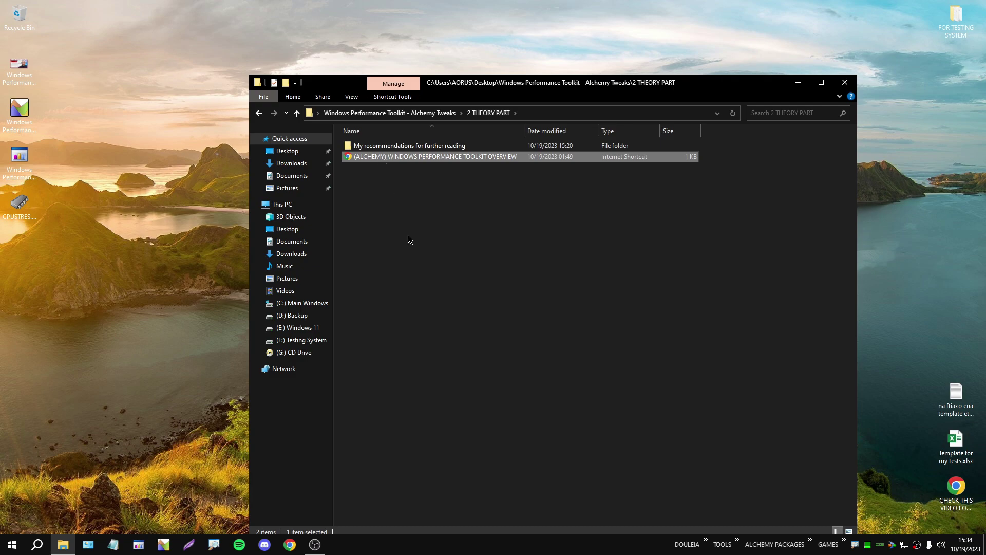
{"action": "double_click", "coordinate": [412, 146]}
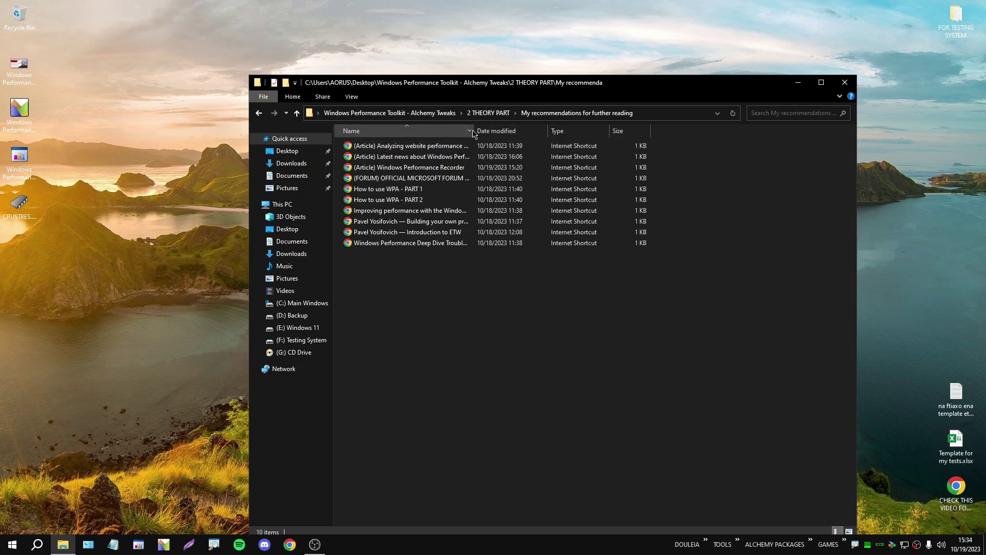
{"action": "double_click", "coordinate": [474, 133]}
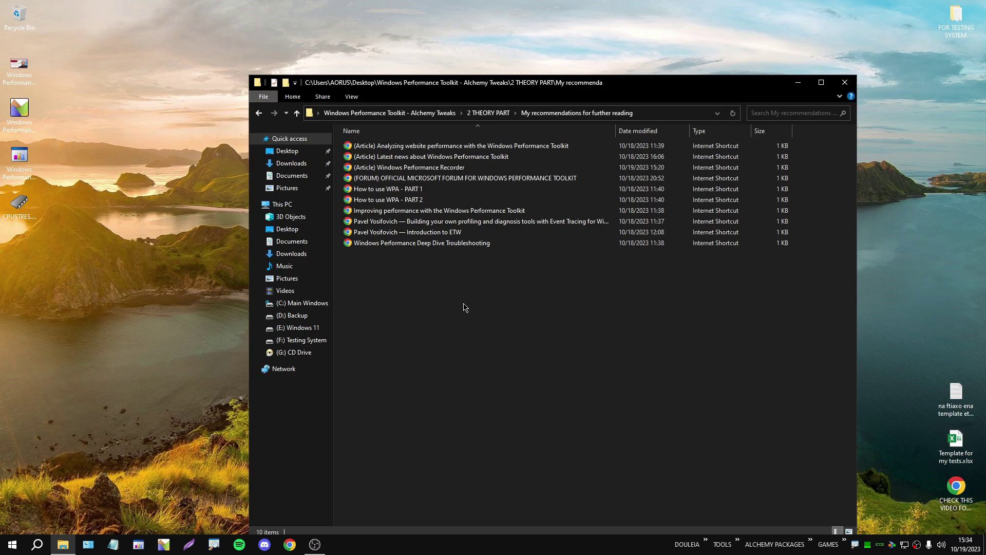
Open the three article shortcuts and the official Microsoft forum shortcut for the Windows Performance Toolkit in separate browser tabs.
{"action": "double_click", "coordinate": [395, 146]}
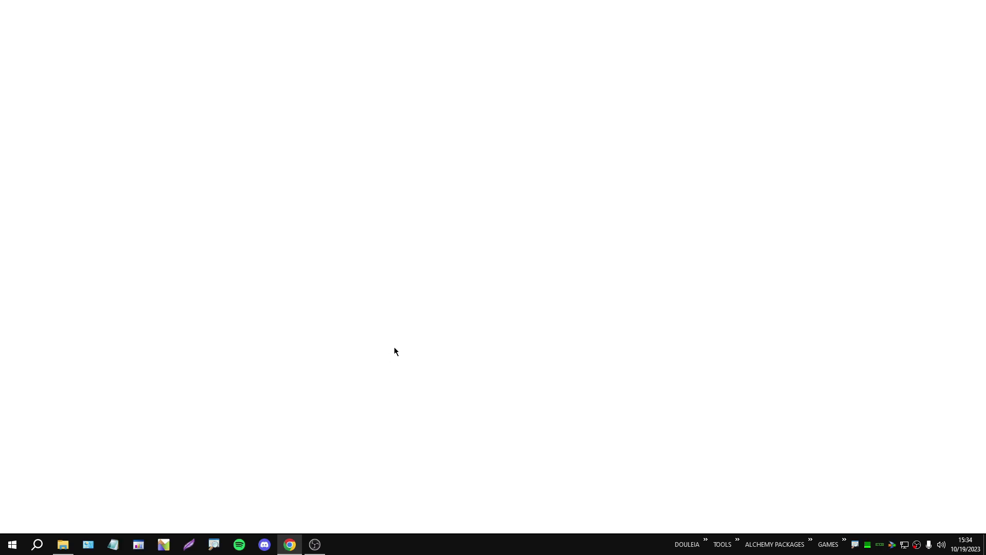
{"action": "left_click", "coordinate": [62, 545]}
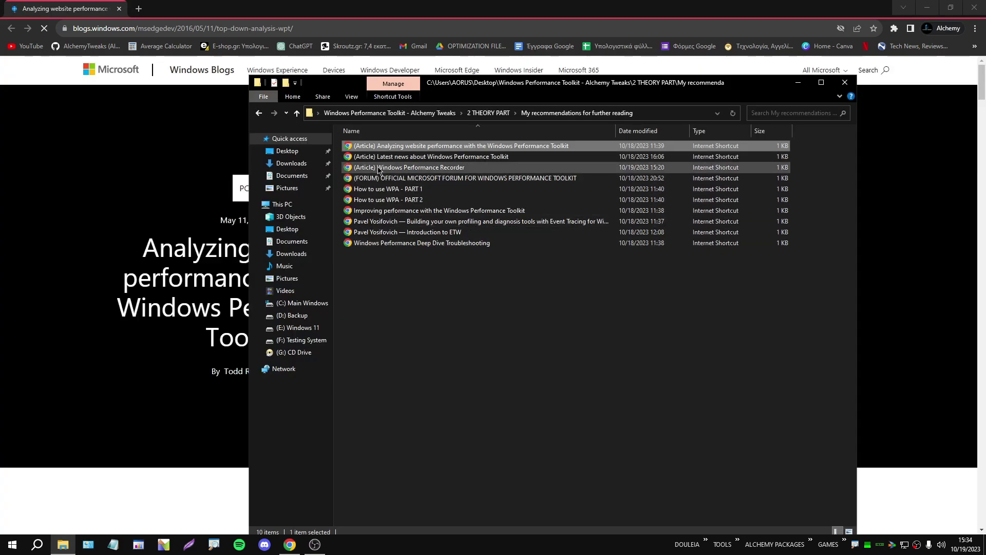
{"action": "double_click", "coordinate": [379, 157]}
{"action": "left_click", "coordinate": [63, 544]}
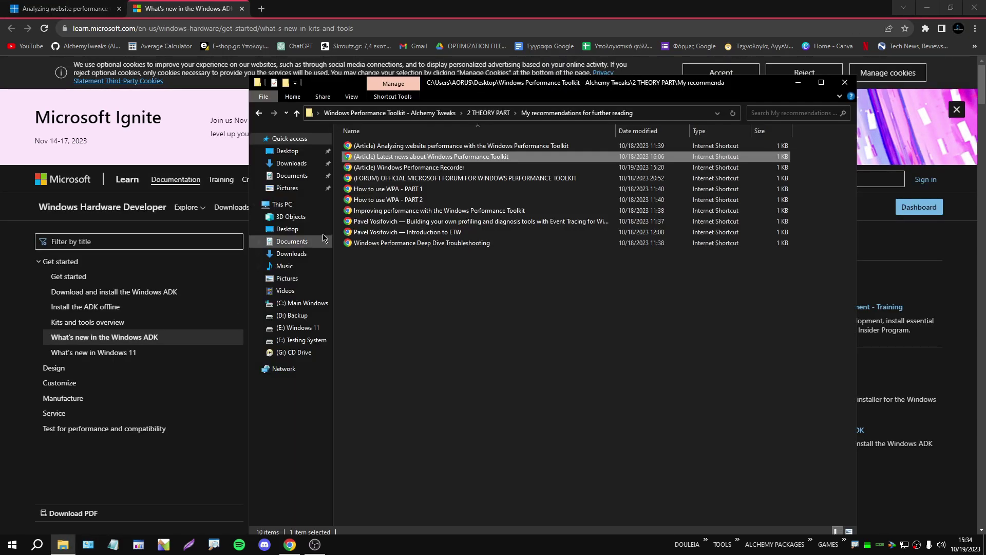
{"action": "double_click", "coordinate": [377, 169]}
{"action": "left_click", "coordinate": [63, 544]}
{"action": "double_click", "coordinate": [371, 179]}
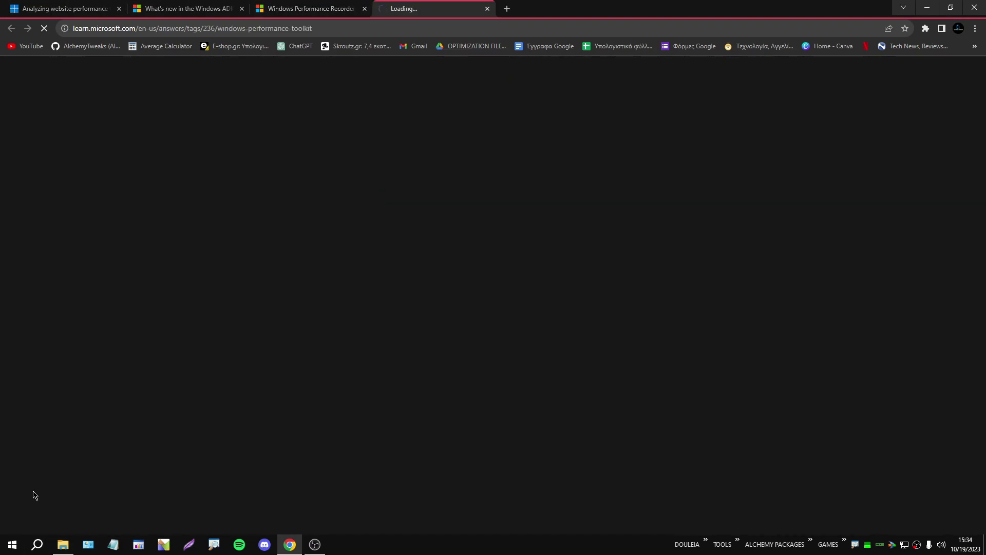
Look over the title and introduction of the article on analyzing website performance with the Windows Performance Toolkit.
{"action": "left_click", "coordinate": [67, 9]}
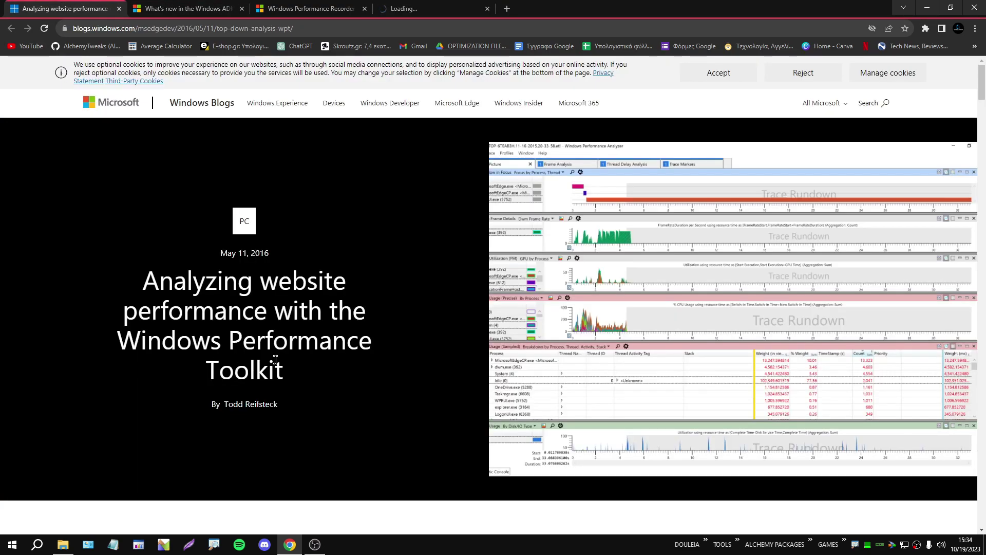
{"action": "left_click_drag", "start_coordinate": [305, 263], "coordinate": [224, 253]}
{"action": "left_click", "coordinate": [182, 257]}
{"action": "left_click", "coordinate": [298, 256]}
{"action": "left_click", "coordinate": [359, 261]}
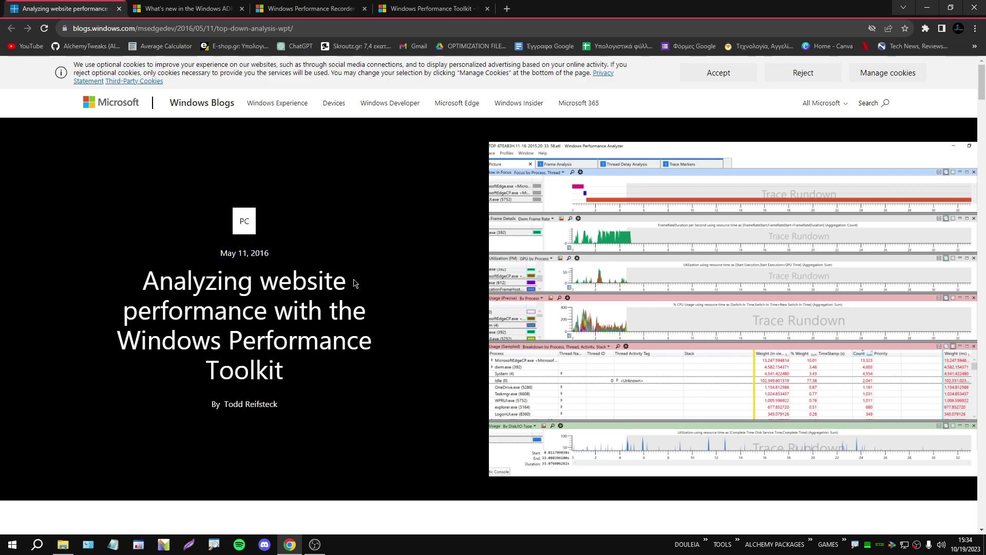
{"action": "left_click_drag", "start_coordinate": [145, 276], "coordinate": [325, 364]}
{"action": "scroll", "coordinate": [329, 366], "scroll_direction": "down", "scroll_amount": 10}
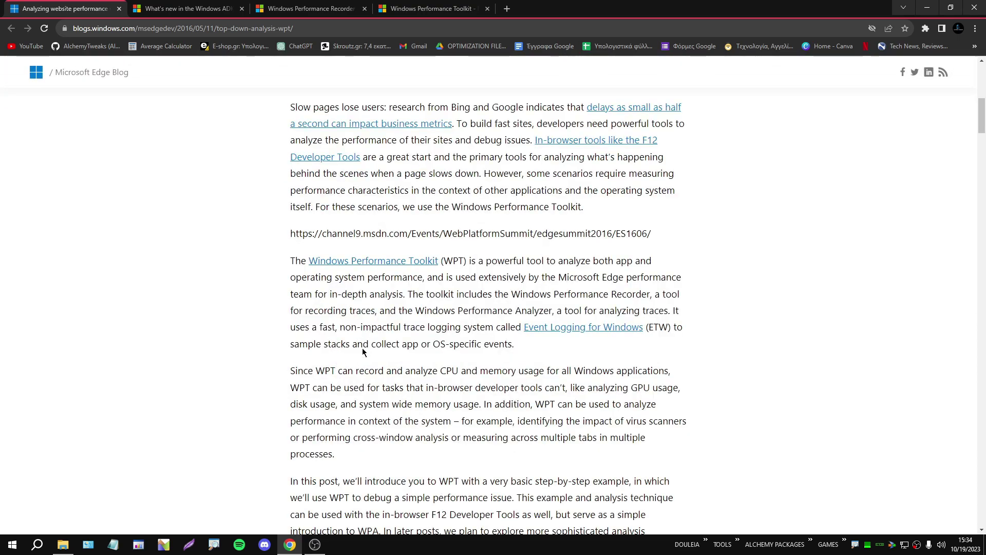
{"action": "scroll", "coordinate": [359, 334], "scroll_direction": "up", "scroll_amount": 6}
{"action": "scroll", "coordinate": [412, 310], "scroll_direction": "up", "scroll_amount": 3}
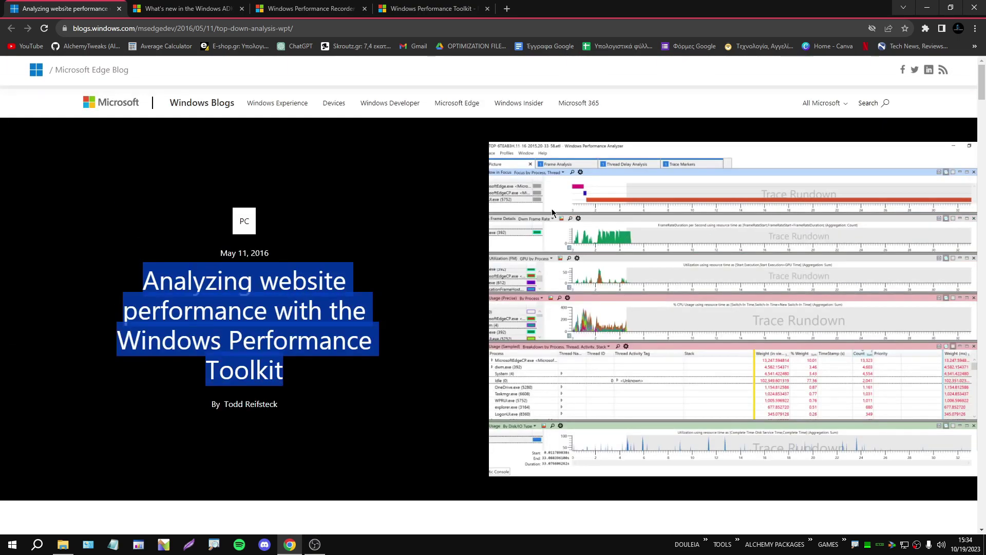
{"action": "scroll", "coordinate": [573, 234], "scroll_direction": "down", "scroll_amount": 15}
{"action": "scroll", "coordinate": [457, 226], "scroll_direction": "up", "scroll_amount": 8}
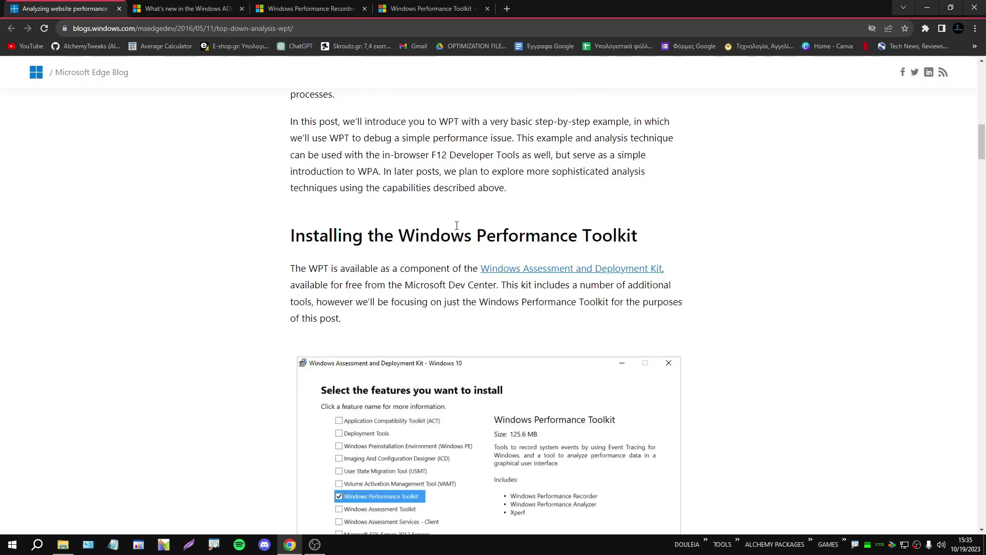
Examine the article's Installing the Windows Performance Toolkit section and its Windows Performance Analyzer example screenshots.
{"action": "left_click_drag", "start_coordinate": [623, 237], "coordinate": [385, 237]}
{"action": "left_click", "coordinate": [395, 283]}
{"action": "scroll", "coordinate": [429, 335], "scroll_direction": "down", "scroll_amount": 10}
{"action": "scroll", "coordinate": [428, 335], "scroll_direction": "up", "scroll_amount": 10}
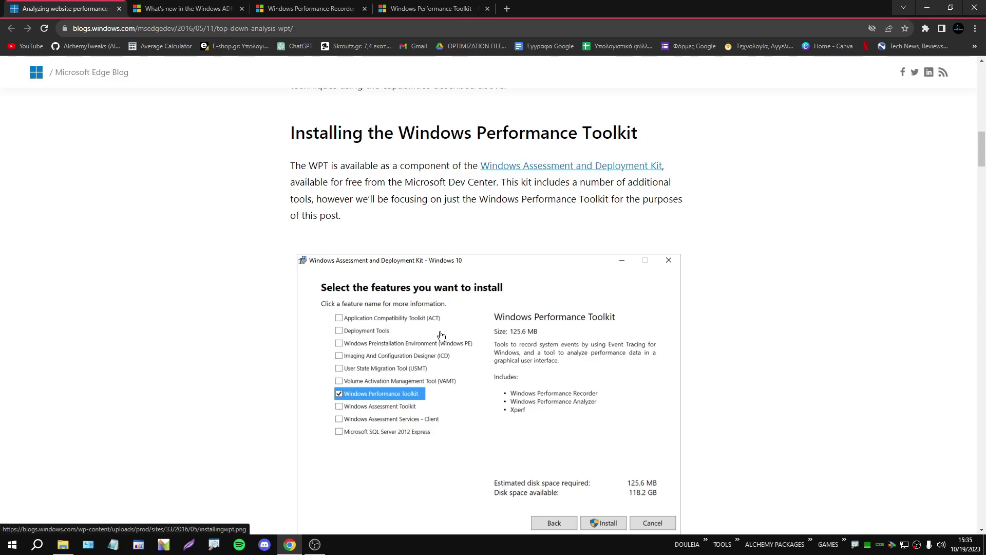
{"action": "mouse_move", "coordinate": [637, 133]}
{"action": "left_mouse_down"}
{"action": "mouse_move", "coordinate": [295, 132]}
{"action": "mouse_move", "coordinate": [419, 135]}
{"action": "mouse_move", "coordinate": [406, 134]}
{"action": "left_mouse_up"}
{"action": "scroll", "coordinate": [679, 324], "scroll_direction": "down", "scroll_amount": 7}
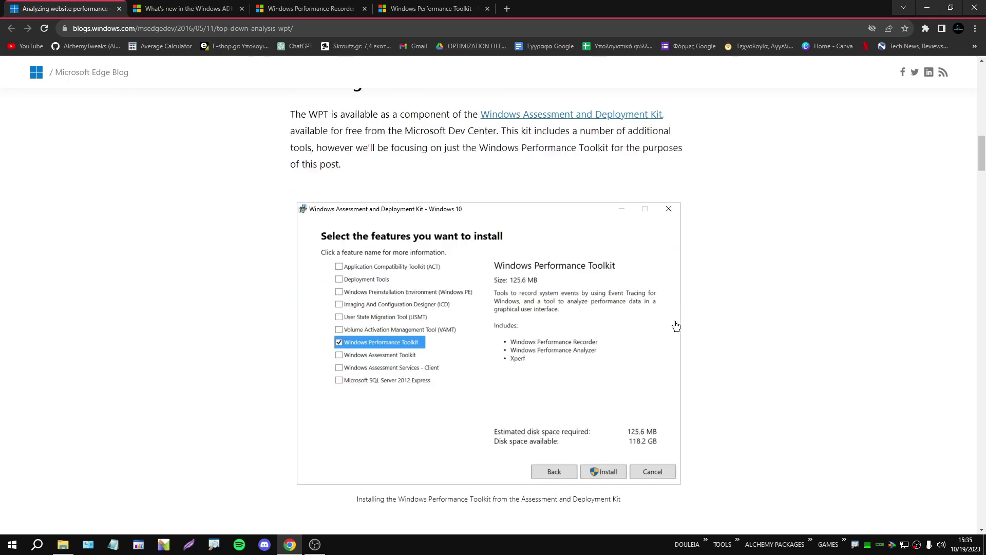
{"action": "scroll", "coordinate": [684, 322], "scroll_direction": "down", "scroll_amount": 20}
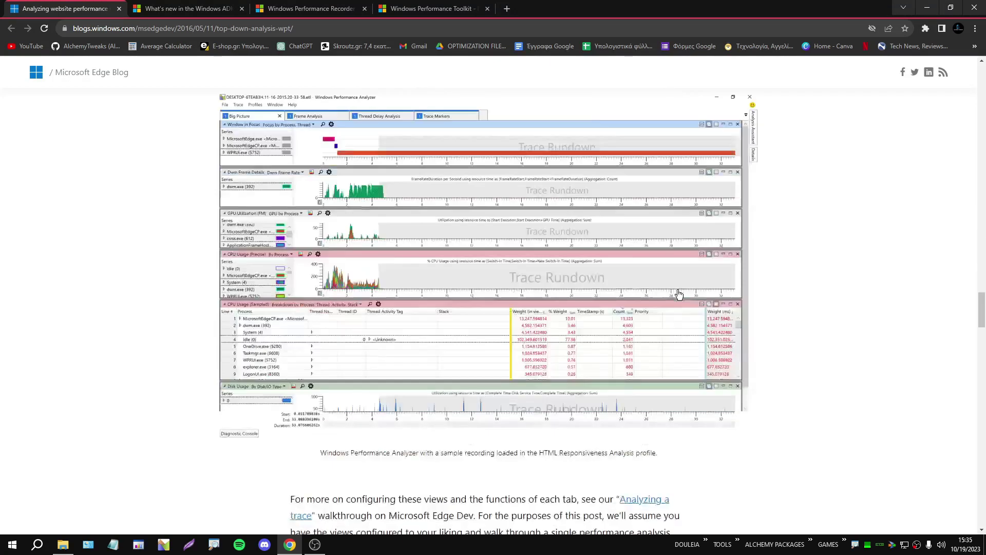
{"action": "scroll", "coordinate": [615, 307], "scroll_direction": "down", "scroll_amount": 20}
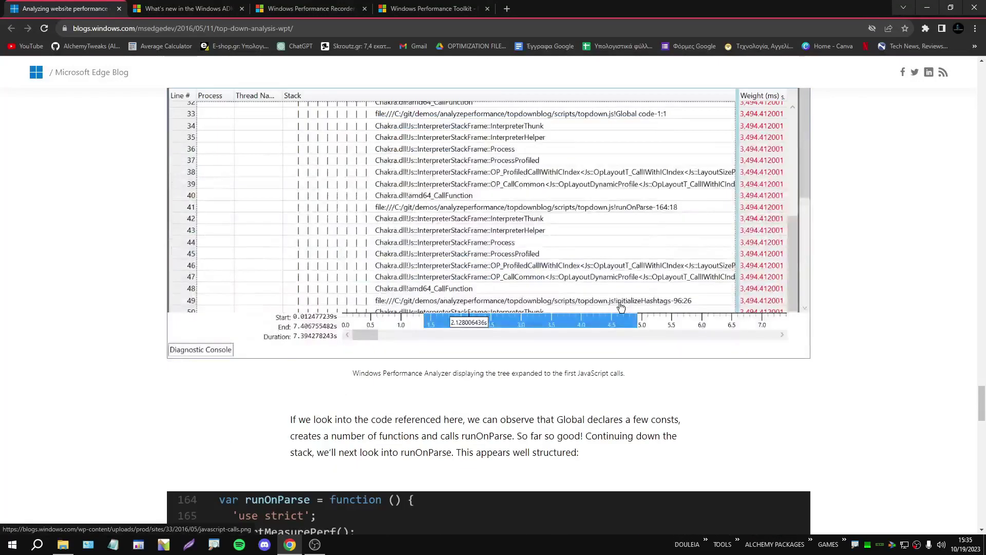
{"action": "scroll", "coordinate": [370, 278], "scroll_direction": "down", "scroll_amount": 3}
{"action": "scroll", "coordinate": [422, 292], "scroll_direction": "up", "scroll_amount": 10}
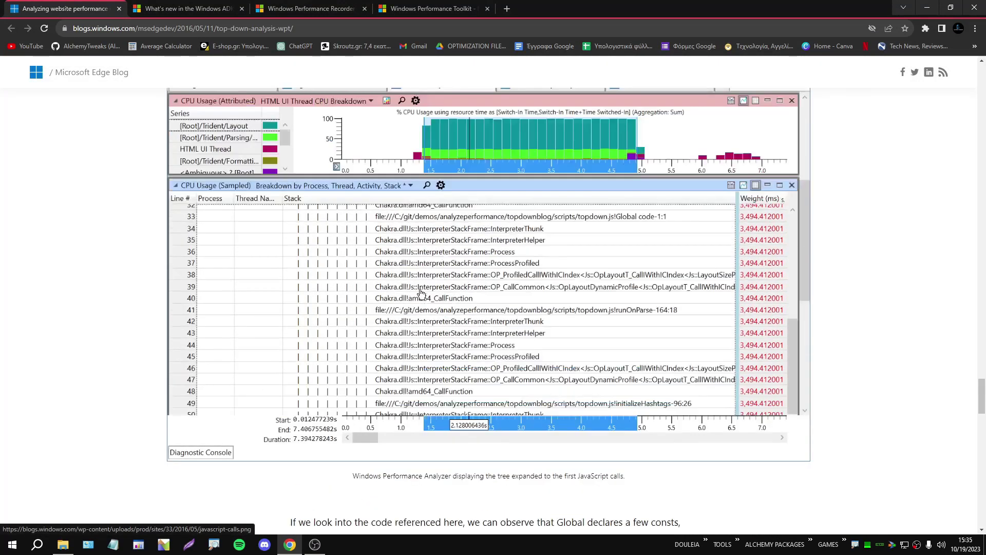
Skim the What's new in the ADK tools article for its release sections.
{"action": "key", "text": "ctrl+Tab"}
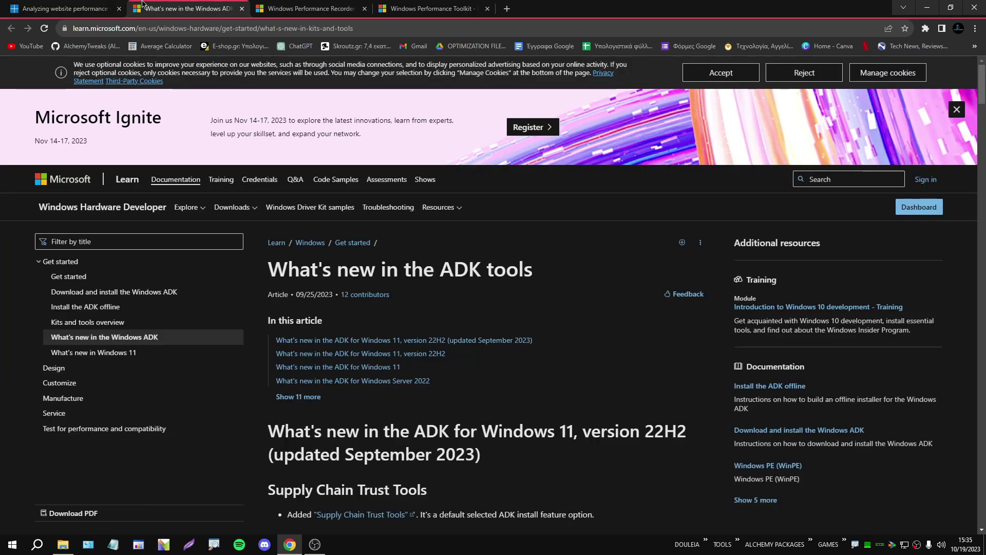
{"action": "scroll", "coordinate": [550, 287], "scroll_direction": "down", "scroll_amount": 5}
{"action": "scroll", "coordinate": [550, 287], "scroll_direction": "up", "scroll_amount": 5}
{"action": "scroll", "coordinate": [555, 297], "scroll_direction": "down", "scroll_amount": 8}
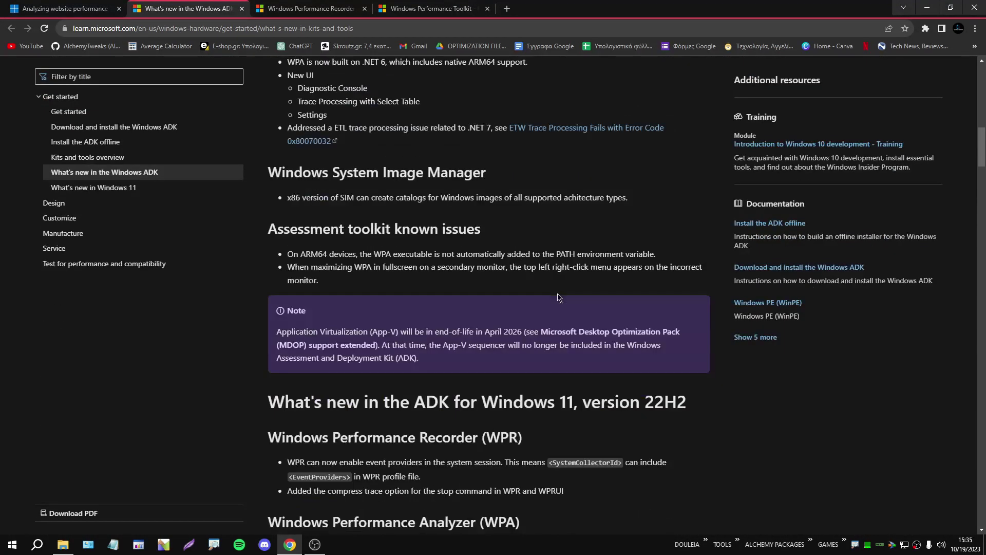
Look through the Windows Performance Recorder article down to its related topics, and return to its beginning.
{"action": "key", "text": "ctrl+Tab"}
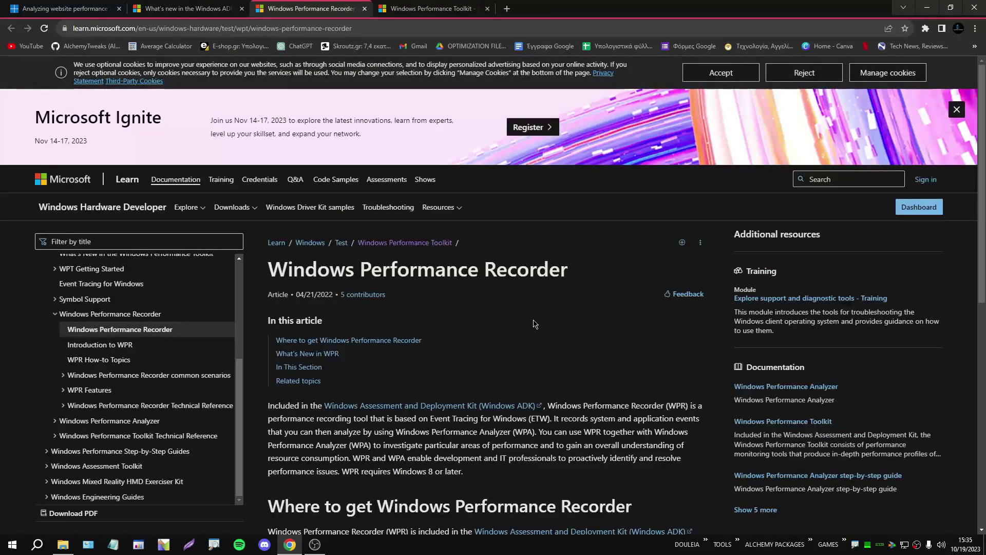
{"action": "scroll", "coordinate": [544, 333], "scroll_direction": "down", "scroll_amount": 5}
{"action": "scroll", "coordinate": [544, 333], "scroll_direction": "up", "scroll_amount": 4}
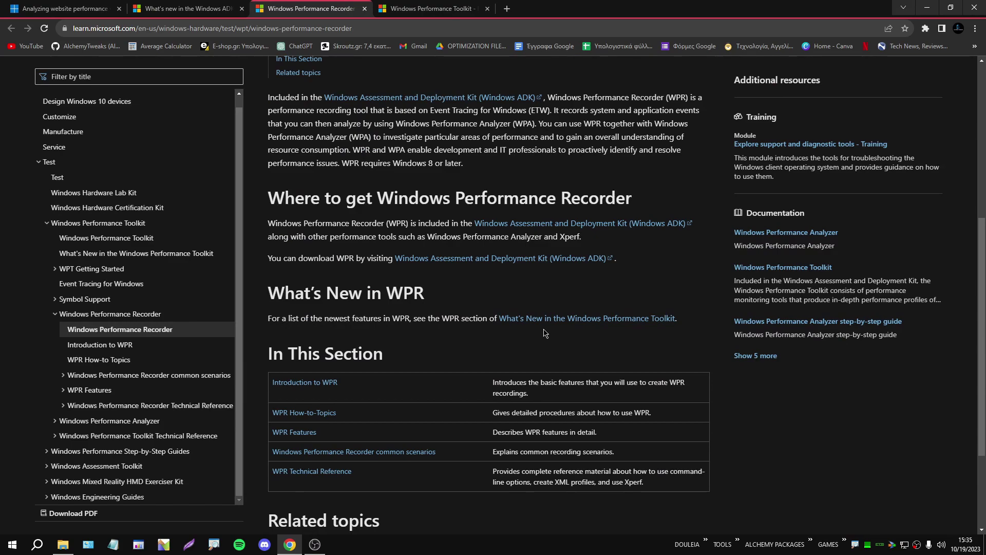
{"action": "scroll", "coordinate": [546, 333], "scroll_direction": "down", "scroll_amount": 3}
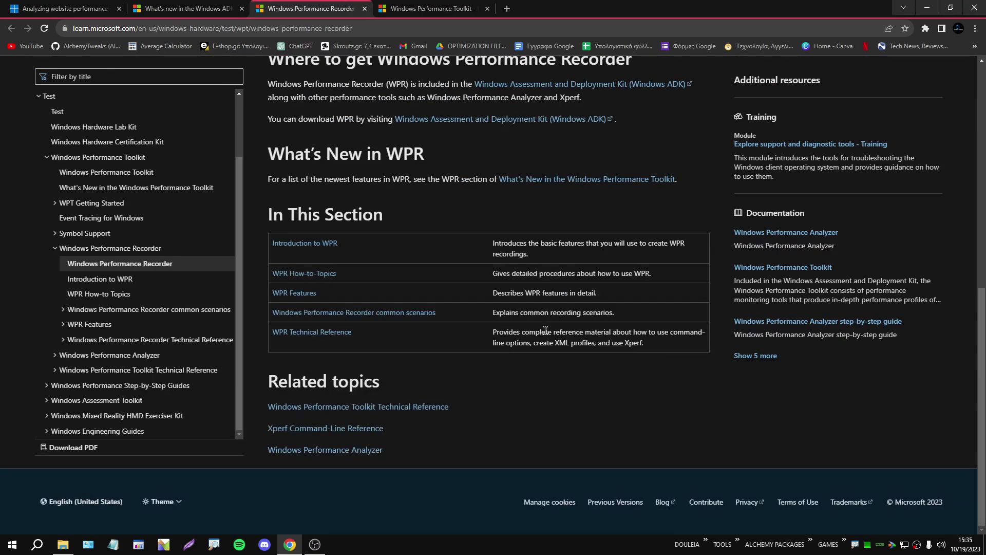
{"action": "key", "text": "F5"}
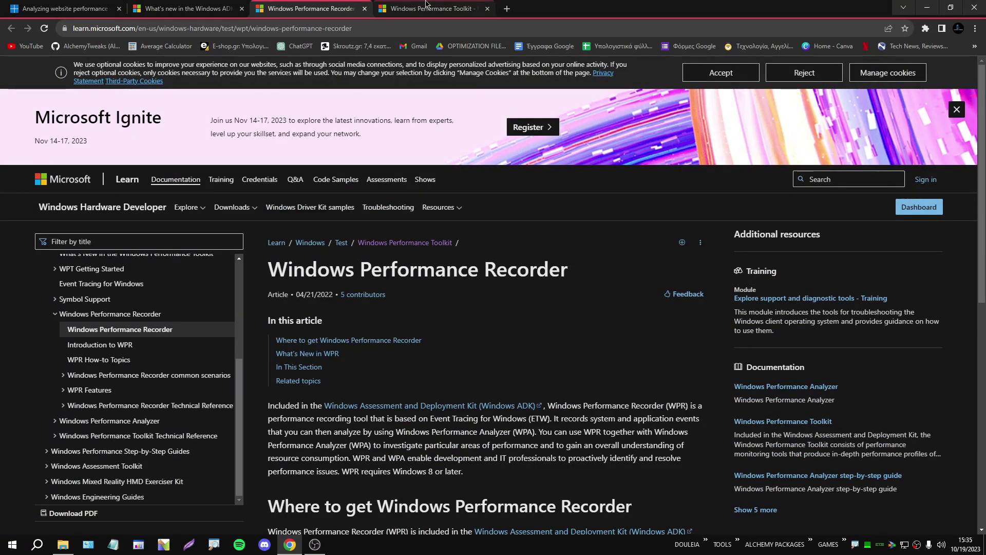
Bring up the Windows Performance Toolkit Q&A forum page and close the three article tabs.
{"action": "left_click", "coordinate": [434, 8]}
{"action": "scroll", "coordinate": [436, 319], "scroll_direction": "down", "scroll_amount": 3}
{"action": "scroll", "coordinate": [447, 370], "scroll_direction": "up", "scroll_amount": 3}
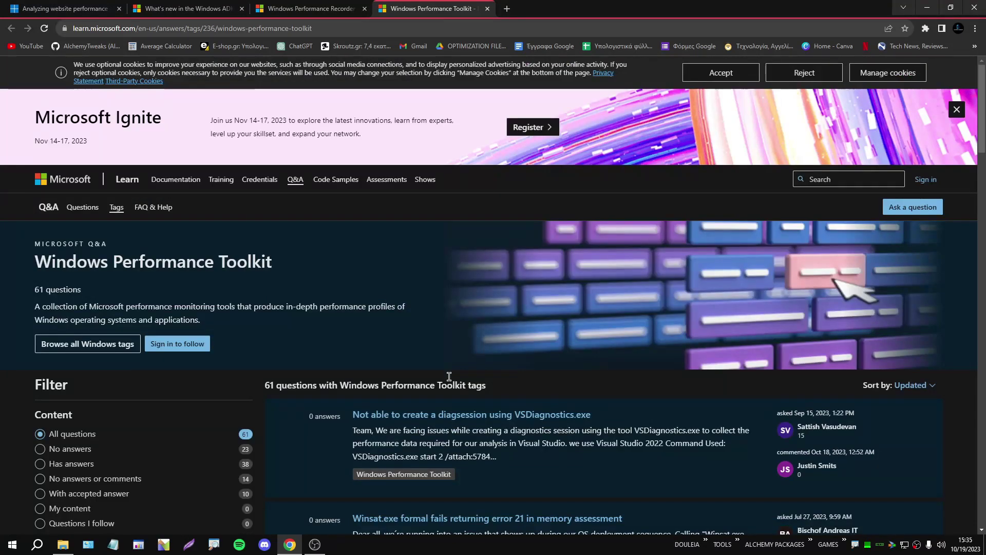
{"action": "left_click", "coordinate": [119, 8]}
{"action": "left_click", "coordinate": [118, 8]}
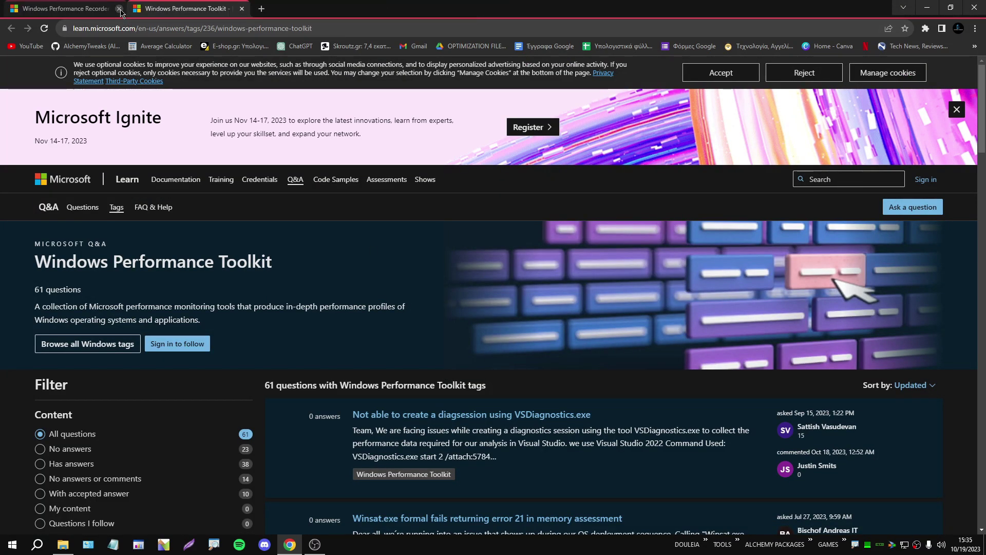
{"action": "left_click", "coordinate": [119, 8]}
Browse the questions tagged Windows Performance Toolkit on the Microsoft Q&A forum page.
{"action": "scroll", "coordinate": [416, 375], "scroll_direction": "down", "scroll_amount": 4}
{"action": "scroll", "coordinate": [416, 375], "scroll_direction": "up", "scroll_amount": 3}
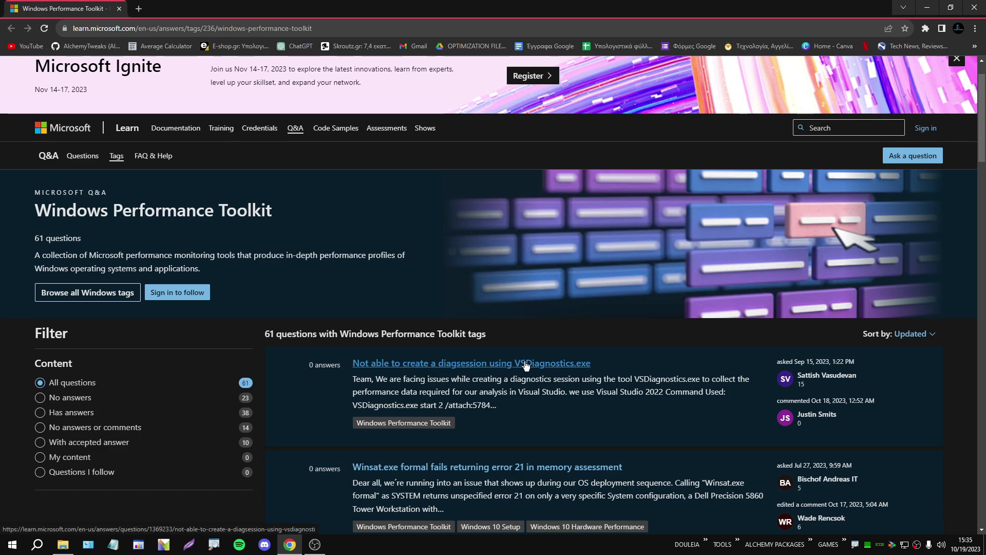
{"action": "scroll", "coordinate": [415, 372], "scroll_direction": "down", "scroll_amount": 5}
{"action": "scroll", "coordinate": [565, 392], "scroll_direction": "up", "scroll_amount": 6}
{"action": "scroll", "coordinate": [565, 391], "scroll_direction": "down", "scroll_amount": 3}
{"action": "scroll", "coordinate": [565, 393], "scroll_direction": "up", "scroll_amount": 3}
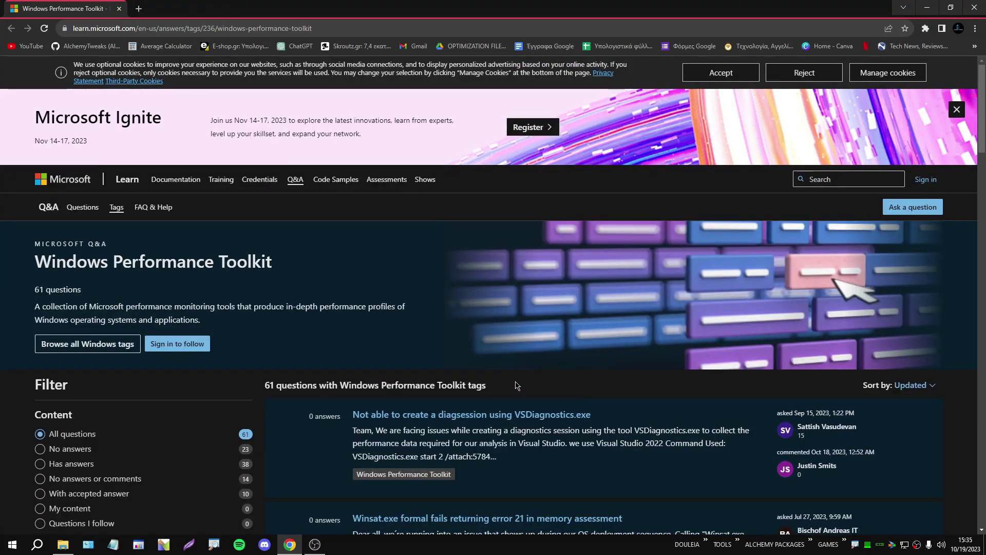
{"action": "scroll", "coordinate": [485, 383], "scroll_direction": "down", "scroll_amount": 4}
{"action": "scroll", "coordinate": [278, 410], "scroll_direction": "up", "scroll_amount": 3}
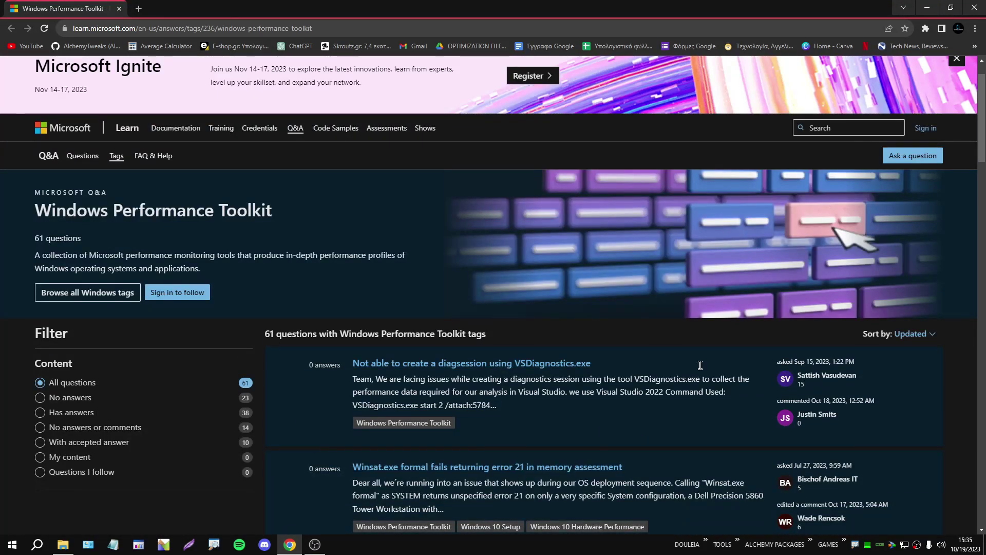
{"action": "scroll", "coordinate": [587, 383], "scroll_direction": "up", "scroll_amount": 1}
{"action": "scroll", "coordinate": [587, 383], "scroll_direction": "down", "scroll_amount": 4}
{"action": "scroll", "coordinate": [590, 388], "scroll_direction": "up", "scroll_amount": 4}
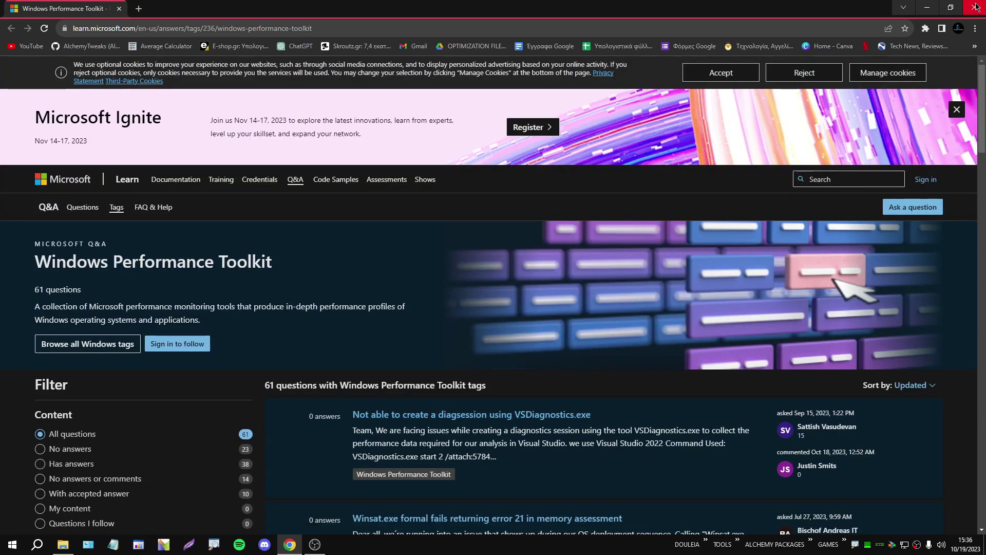
Open the How to use WPA - PART 1 and PART 2 videos from the recommendations folder and close the forum tab.
{"action": "left_click", "coordinate": [63, 544]}
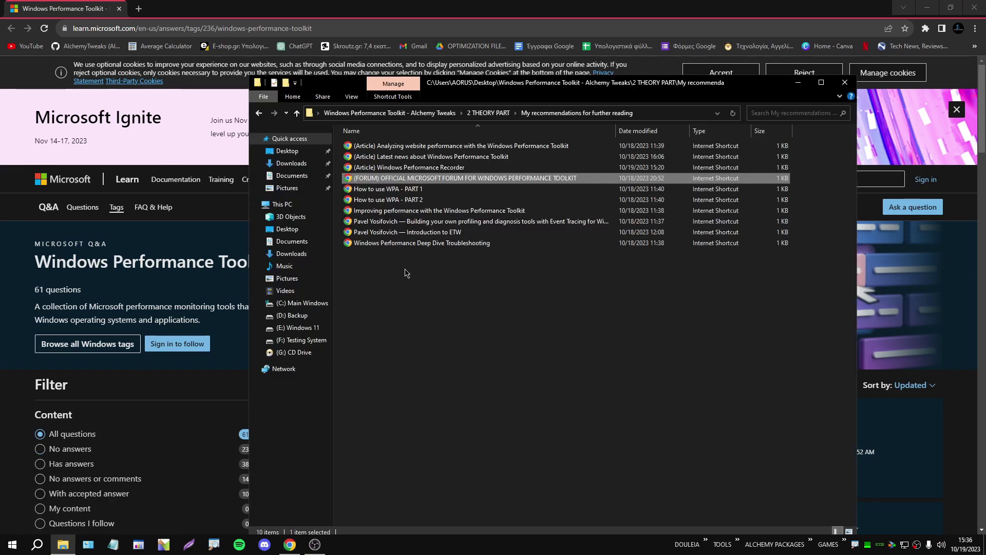
{"action": "double_click", "coordinate": [403, 189]}
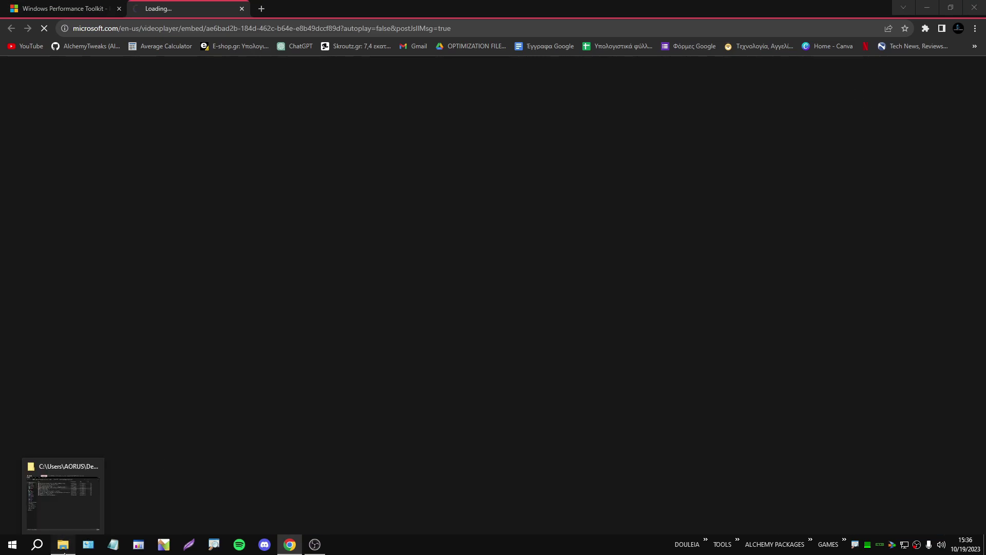
{"action": "left_click", "coordinate": [63, 545]}
{"action": "double_click", "coordinate": [378, 191]}
{"action": "left_click", "coordinate": [170, 8]}
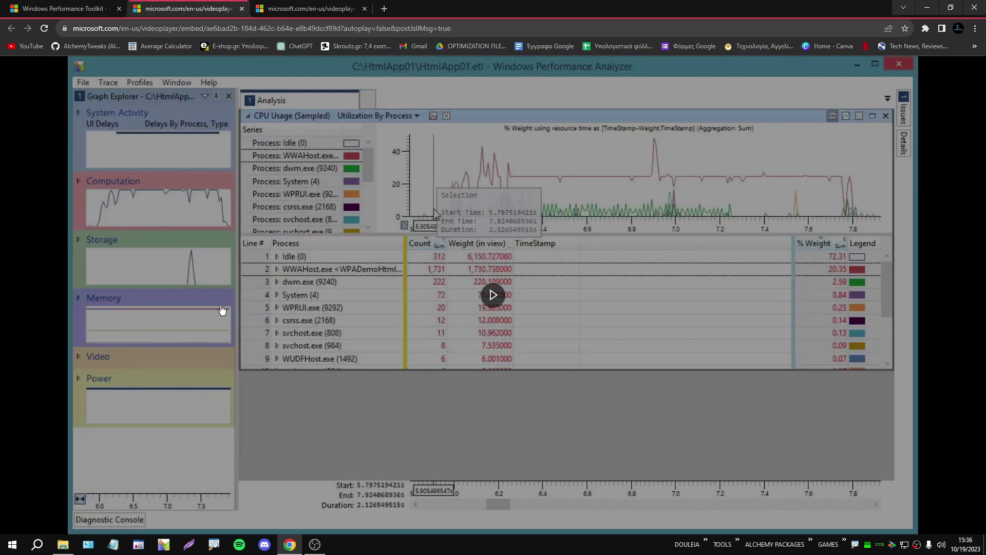
{"action": "left_click", "coordinate": [118, 8]}
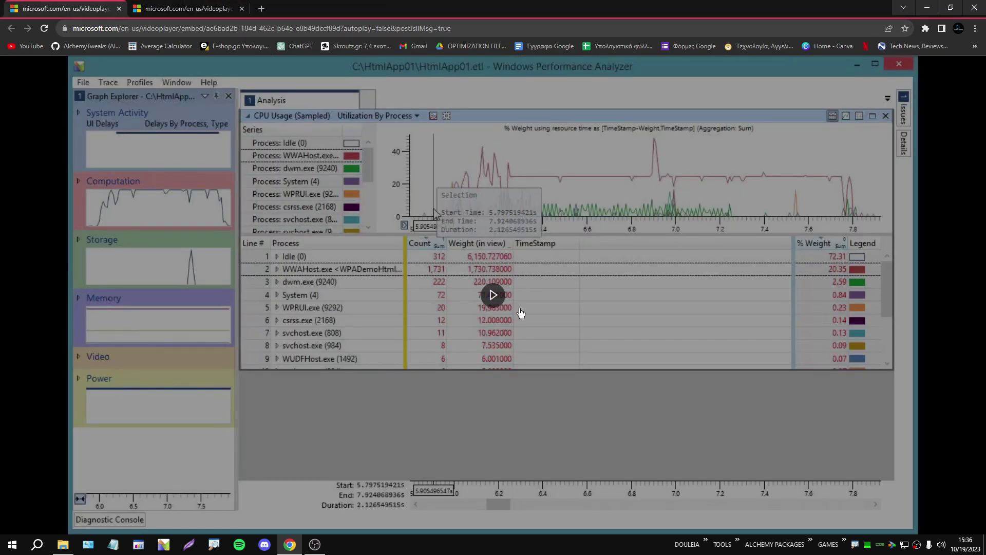
Play the first How to use WPA video, checking the second video's tab and skipping ahead to about 01:16.
{"action": "left_click", "coordinate": [494, 295]}
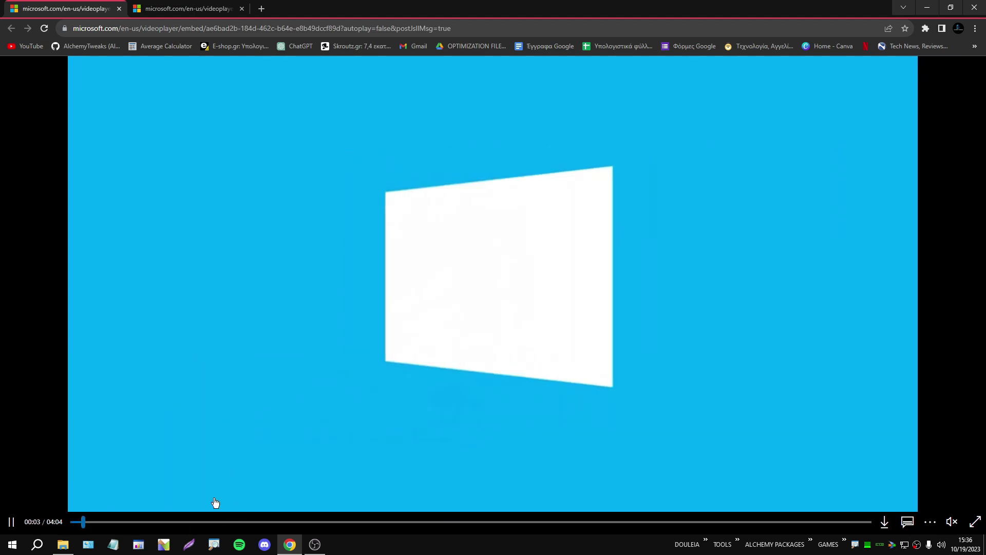
{"action": "left_click", "coordinate": [10, 522]}
{"action": "left_click", "coordinate": [190, 9]}
{"action": "left_click", "coordinate": [21, 7]}
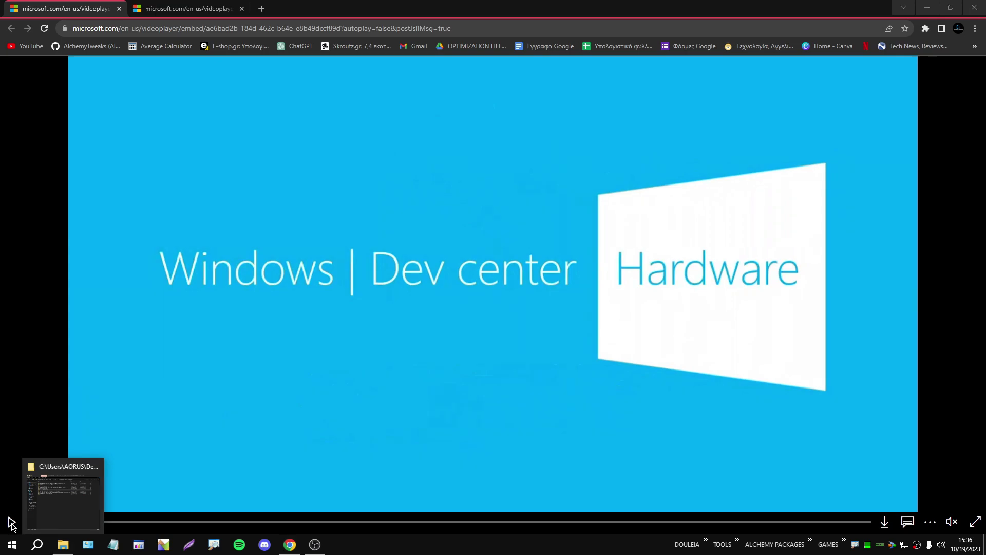
{"action": "left_click", "coordinate": [240, 522]}
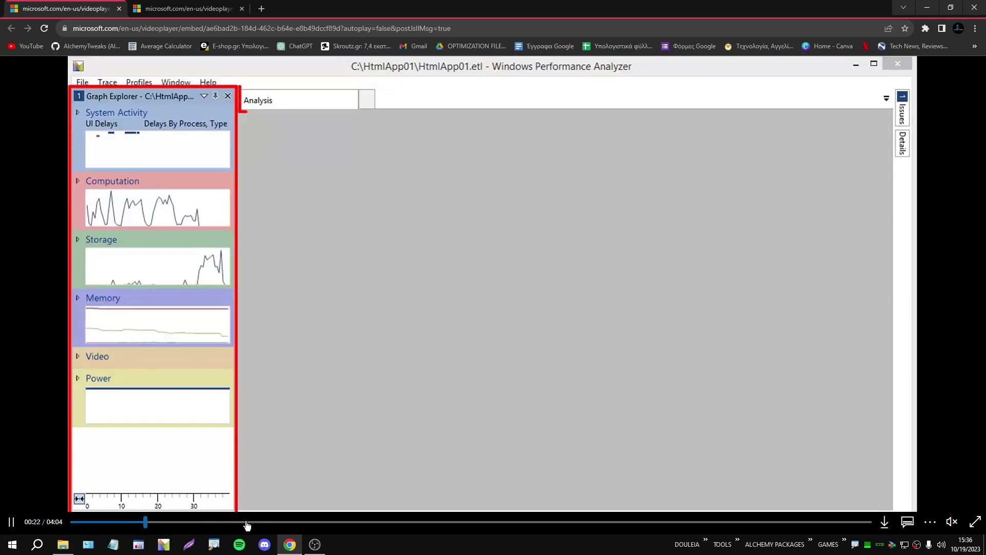
{"action": "left_click", "coordinate": [322, 522]}
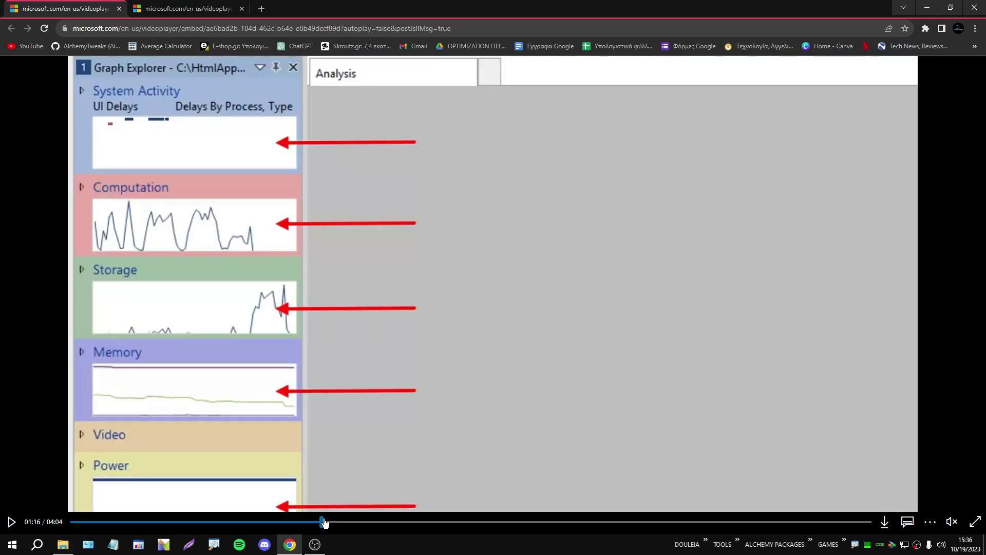
{"action": "left_click", "coordinate": [165, 363]}
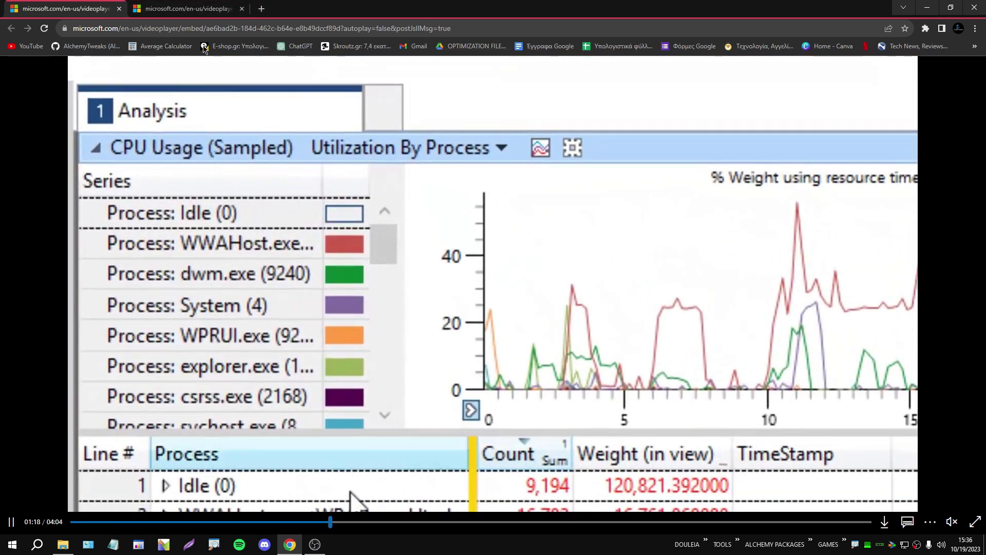
Pause and close the first How to use WPA video, mute the second one and skip through it to about 00:47 and 01:37.
{"action": "key", "text": "space"}
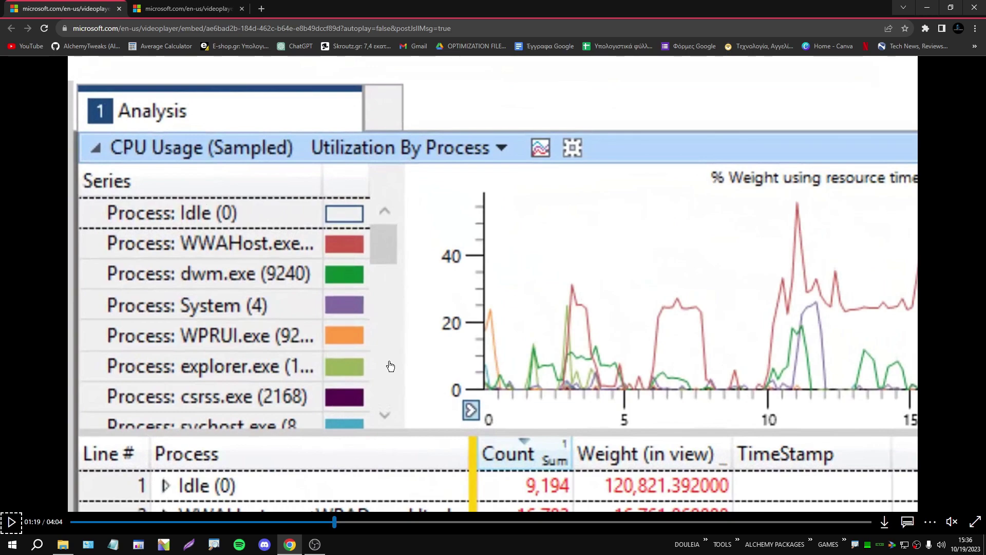
{"action": "left_click", "coordinate": [169, 9]}
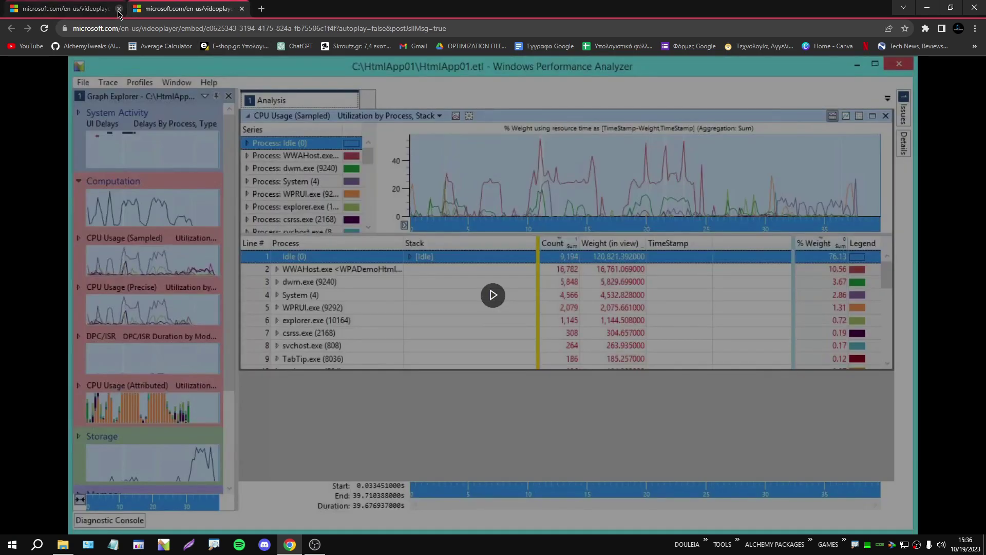
{"action": "left_click", "coordinate": [119, 9]}
{"action": "left_click", "coordinate": [952, 522]}
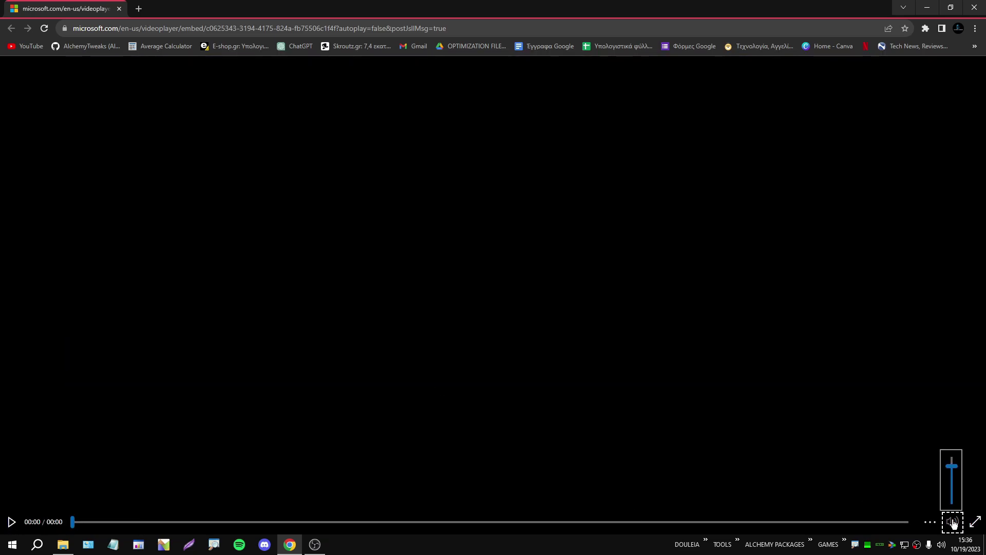
{"action": "left_click", "coordinate": [222, 522]}
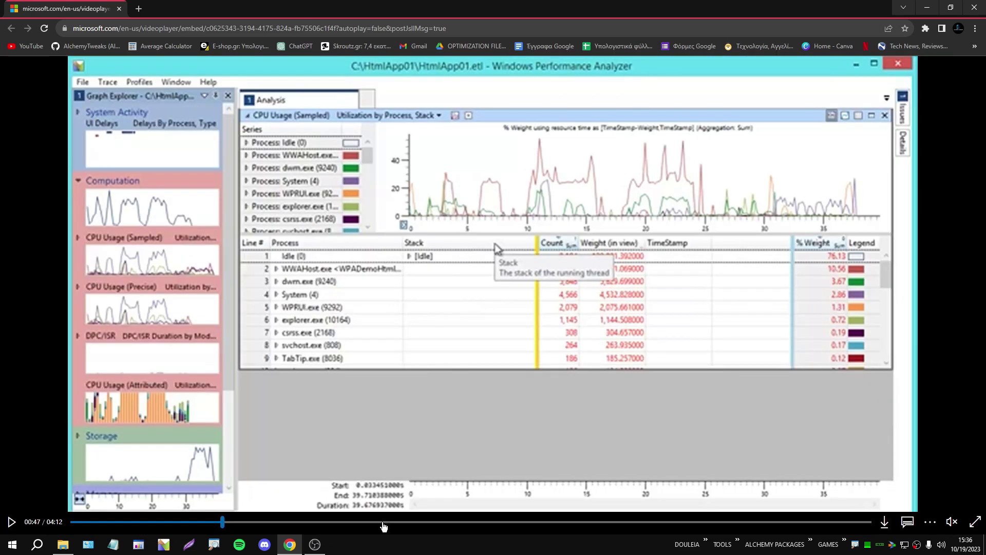
{"action": "left_click", "coordinate": [383, 523]}
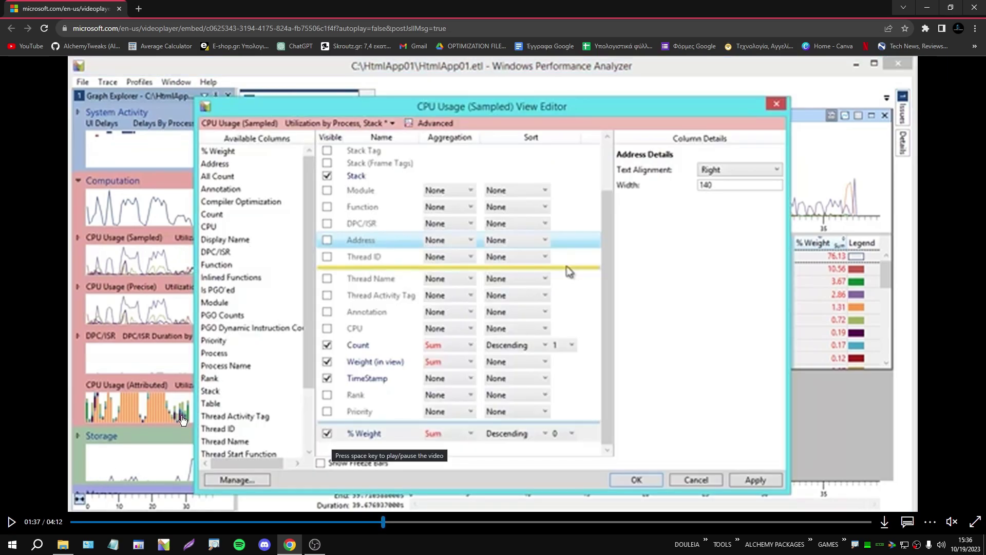
{"action": "left_click", "coordinate": [137, 8]}
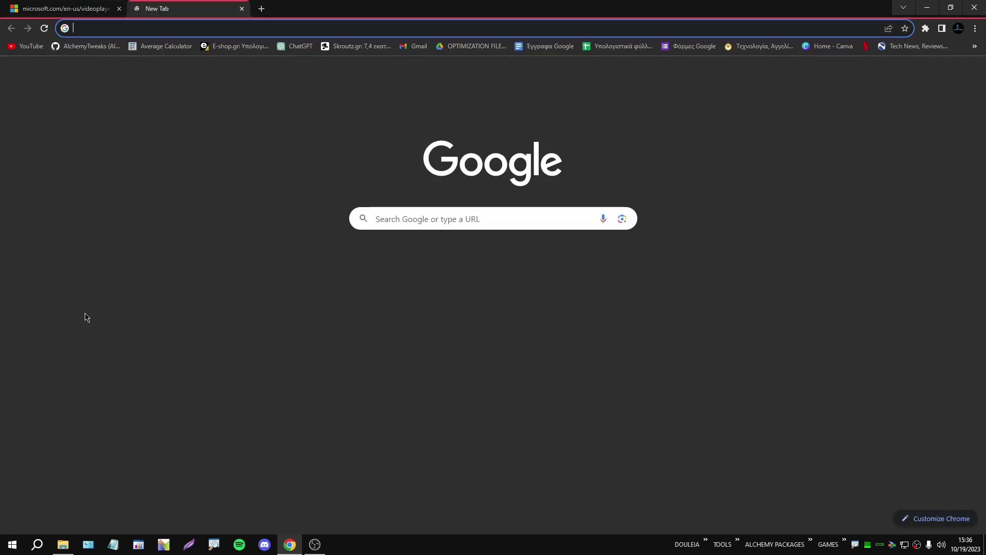
Open Improving performance with the Windows Performance Toolkit from the recommendations folder, pause it at its beginning and highlight the toolkit's name in the title.
{"action": "left_click", "coordinate": [62, 545]}
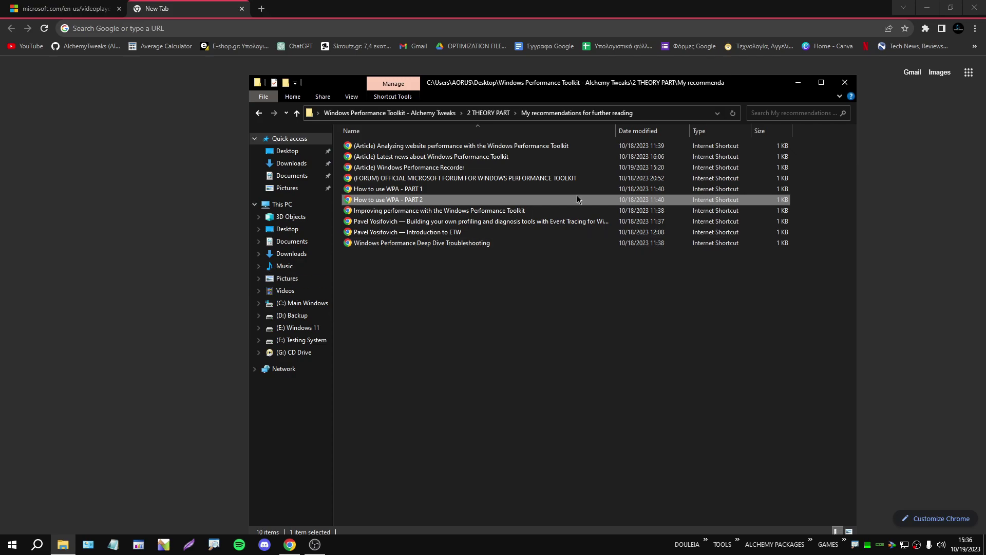
{"action": "double_click", "coordinate": [396, 216]}
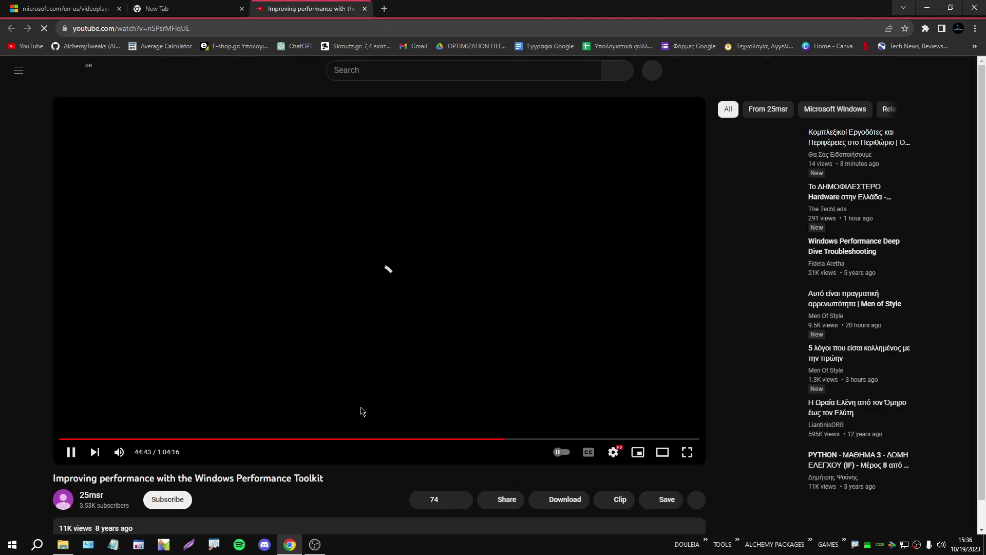
{"action": "left_click_drag", "start_coordinate": [105, 439], "coordinate": [11, 433]}
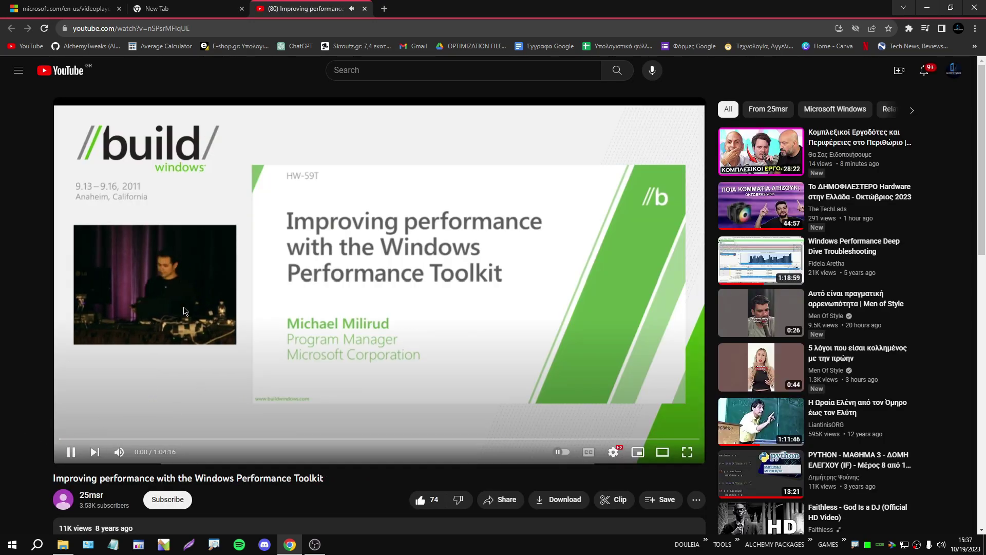
{"action": "left_click", "coordinate": [276, 409]}
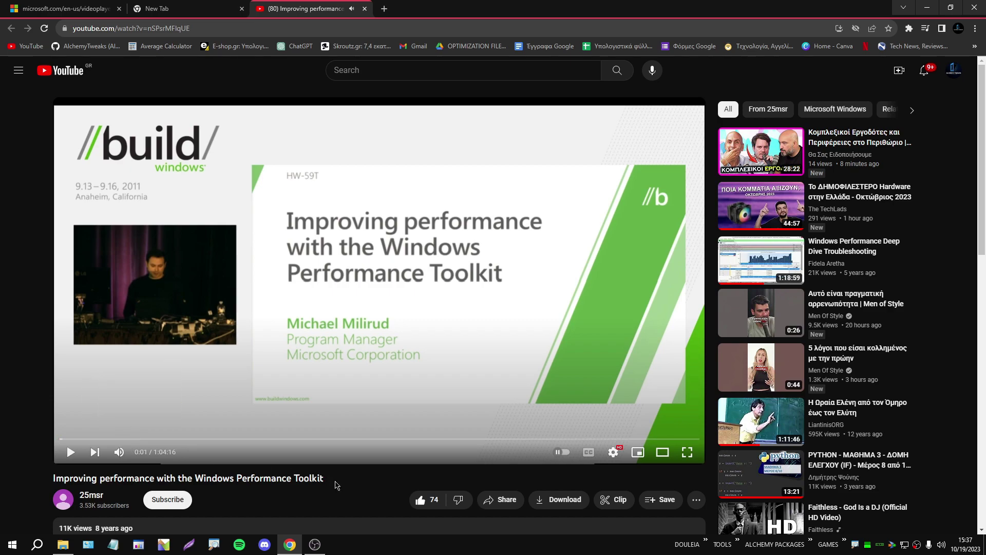
{"action": "left_click_drag", "start_coordinate": [328, 479], "coordinate": [209, 479]}
{"action": "left_click_drag", "start_coordinate": [330, 478], "coordinate": [194, 481]}
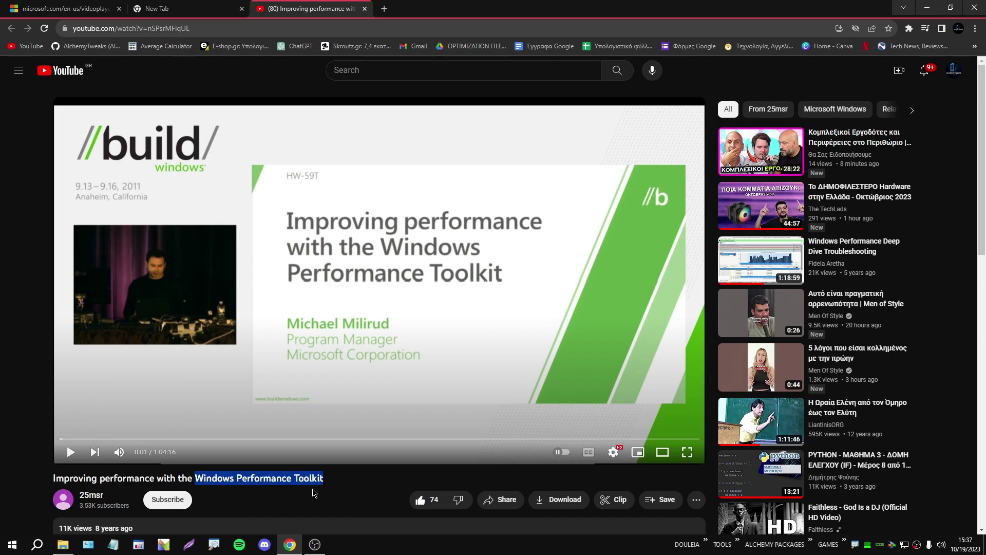
{"action": "left_click", "coordinate": [334, 482]}
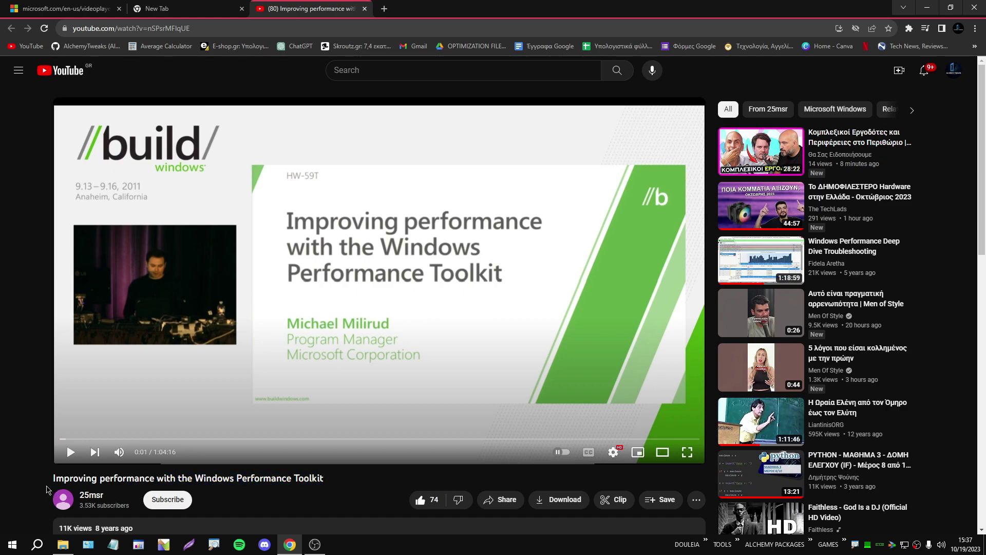
Mute the Improving performance video and skip through it to about 11:08 and onward to 34:23, pausing it there.
{"action": "left_click", "coordinate": [170, 439]}
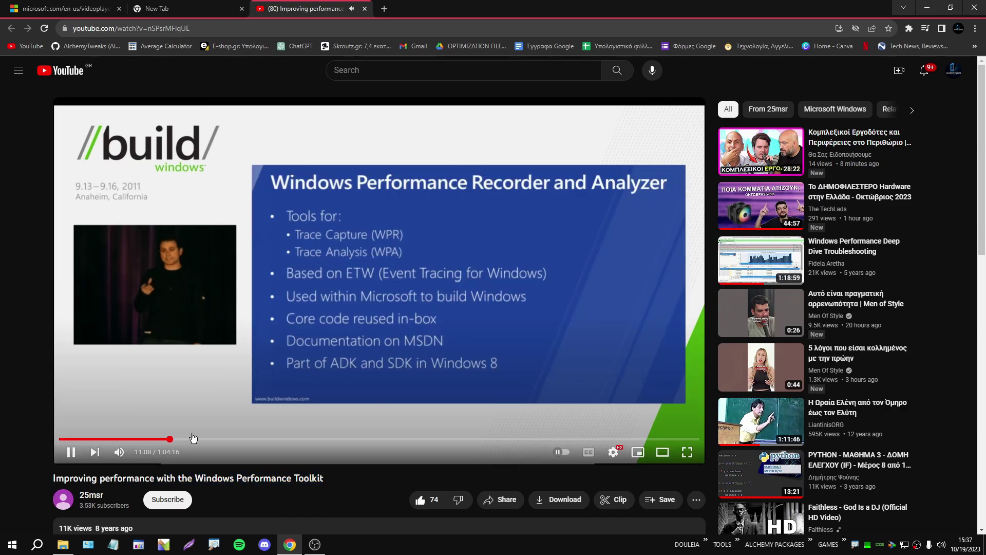
{"action": "left_click", "coordinate": [71, 452]}
{"action": "left_click", "coordinate": [119, 452]}
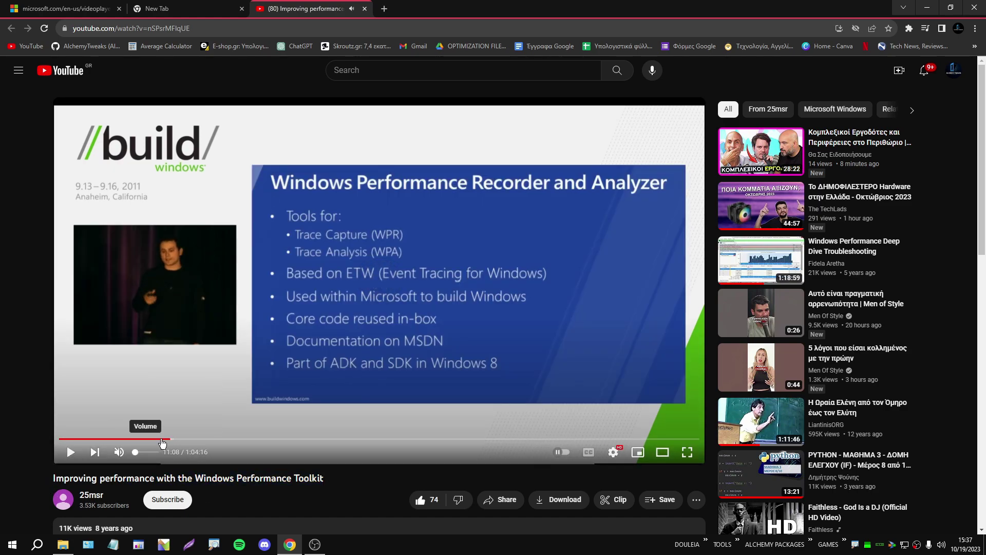
{"action": "left_click", "coordinate": [397, 371]}
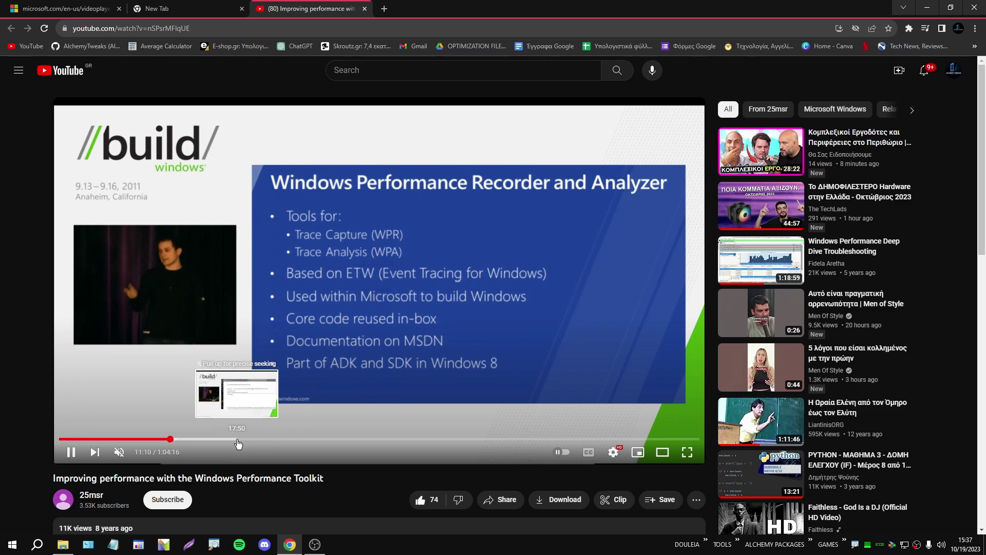
{"action": "left_click", "coordinate": [264, 438]}
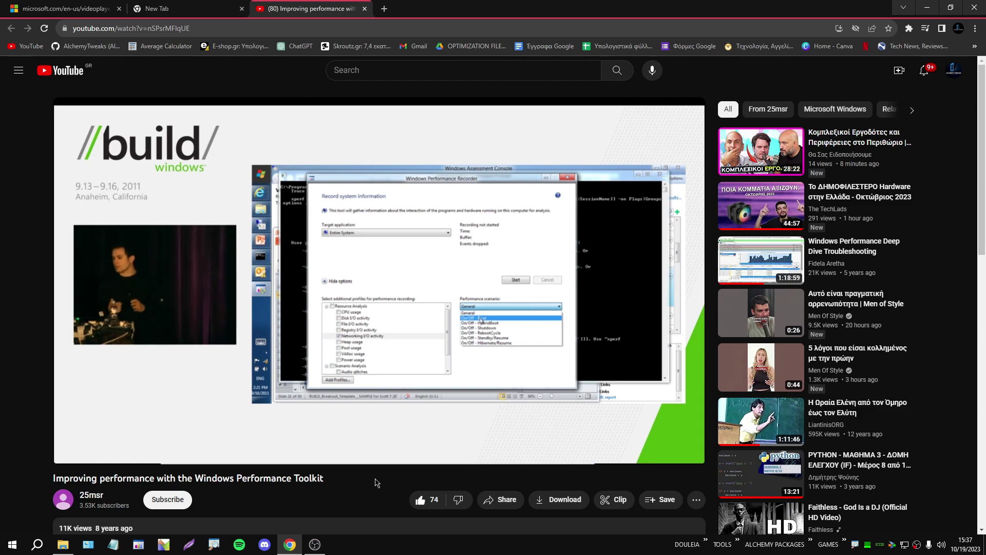
{"action": "left_click", "coordinate": [403, 440]}
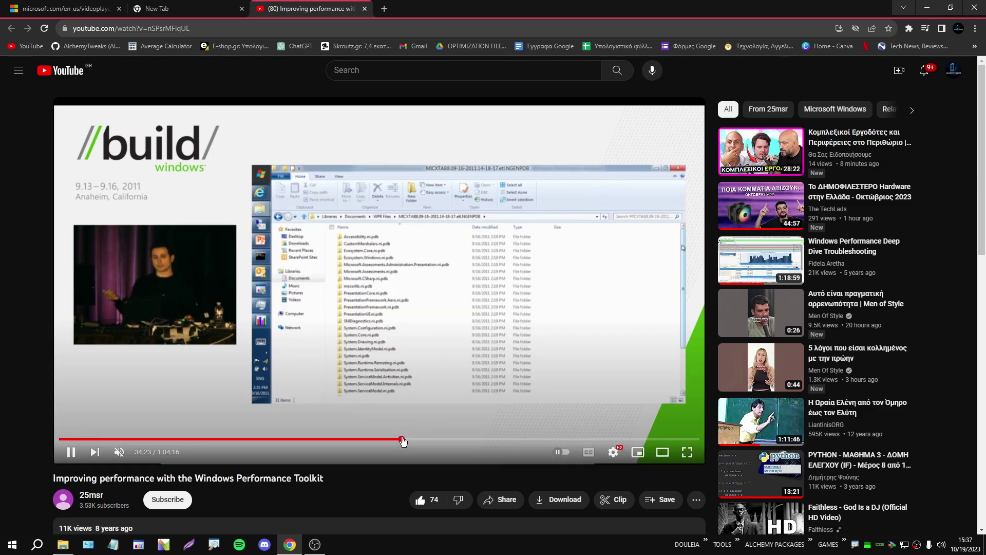
{"action": "left_click", "coordinate": [355, 405]}
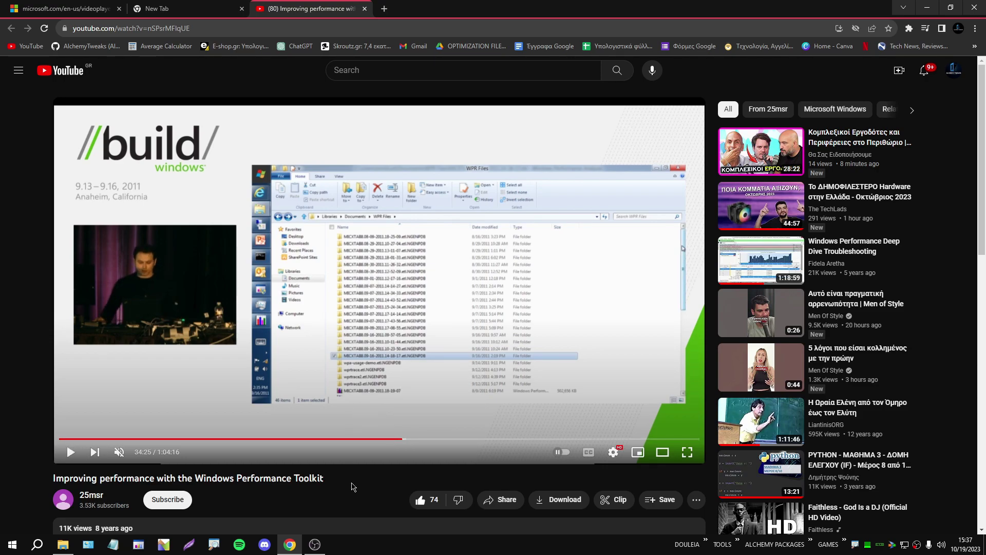
Check the second How to use WPA video and close the empty new tab.
{"action": "left_click", "coordinate": [62, 8]}
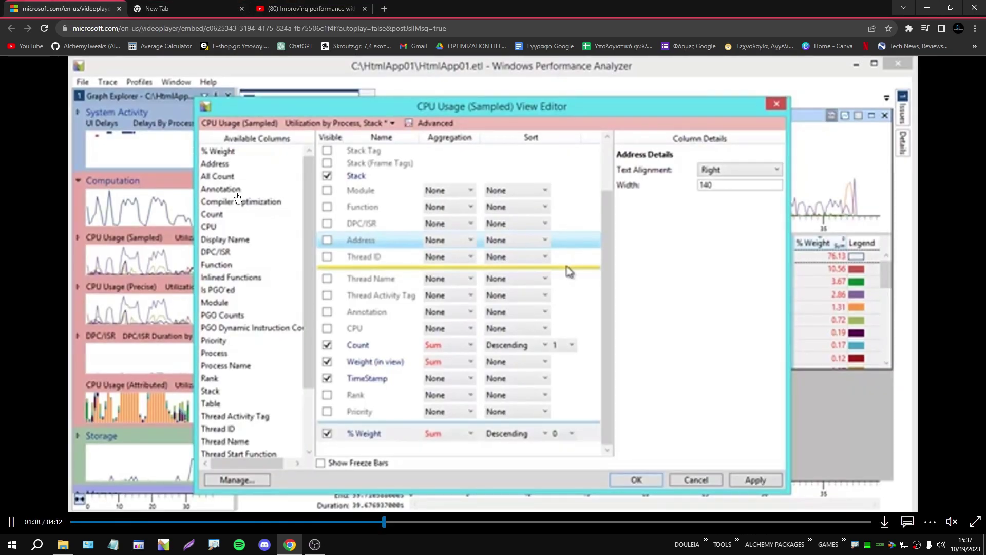
{"action": "left_click", "coordinate": [185, 9]}
{"action": "left_click", "coordinate": [242, 9]}
Open Windows Performance Deep Dive Troubleshooting from the recommendations folder, pause it at its beginning and skip ahead to about 13:14.
{"action": "left_click", "coordinate": [64, 545]}
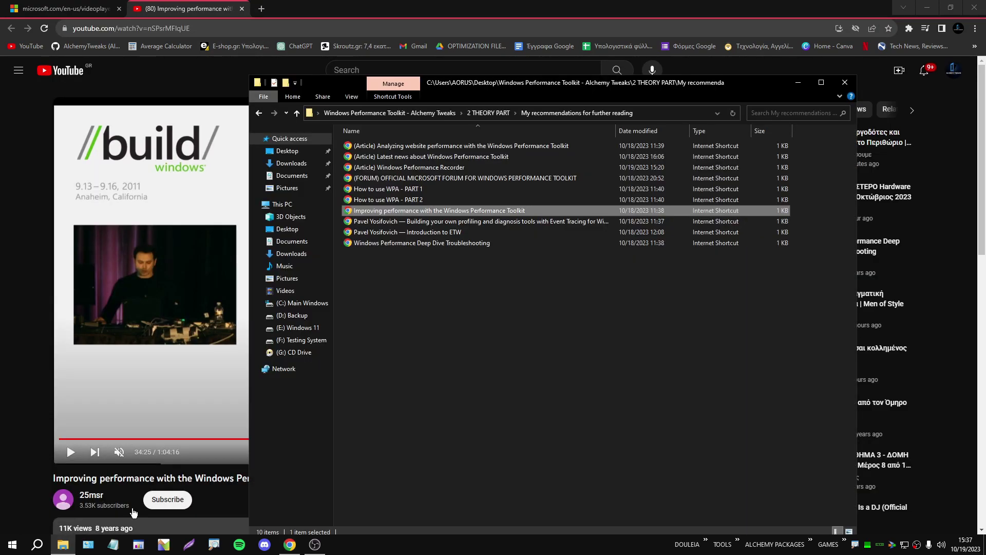
{"action": "double_click", "coordinate": [401, 246]}
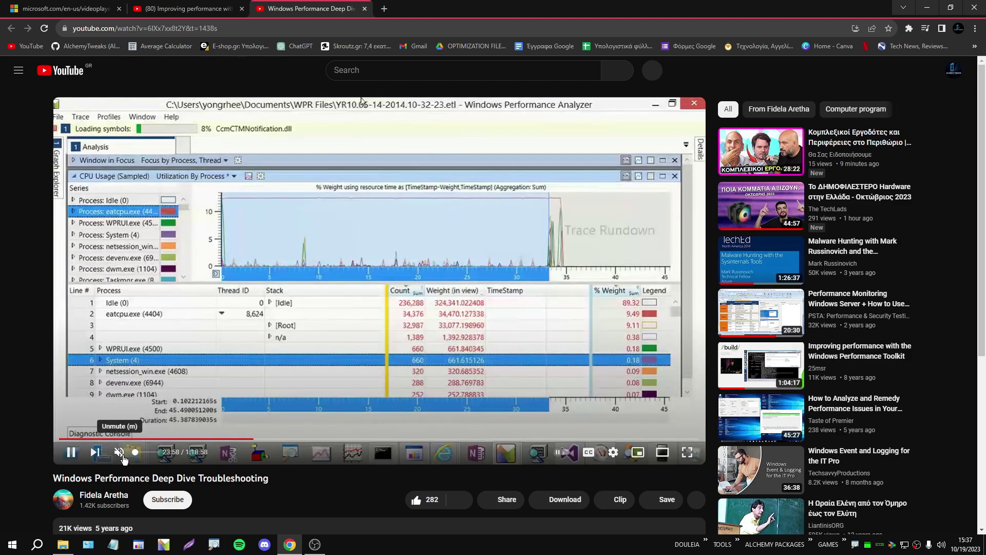
{"action": "left_click", "coordinate": [60, 439]}
{"action": "left_click", "coordinate": [255, 374]}
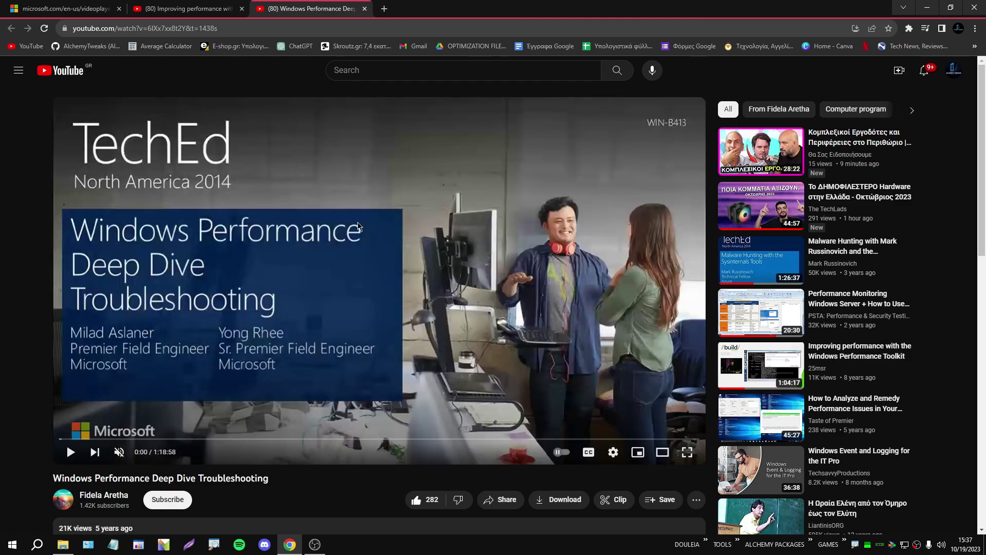
{"action": "left_click", "coordinate": [167, 439]}
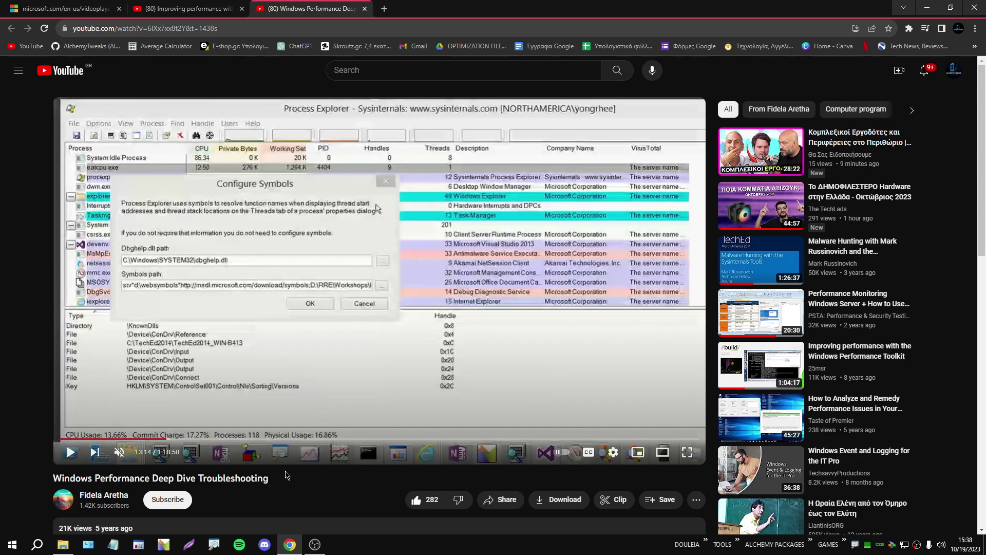
Check the Improving performance video's tab and close the second How to use WPA video.
{"action": "left_click", "coordinate": [187, 8]}
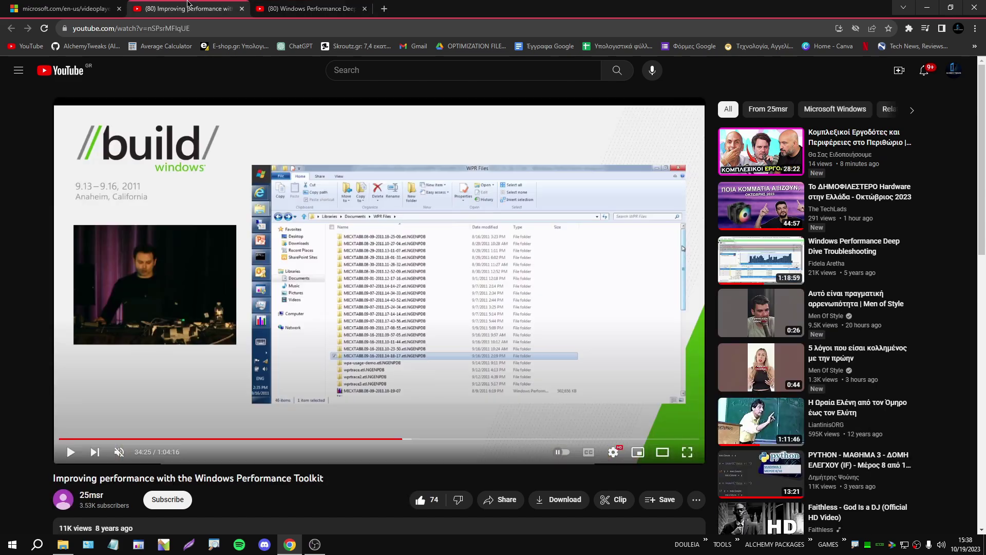
{"action": "left_click", "coordinate": [67, 9]}
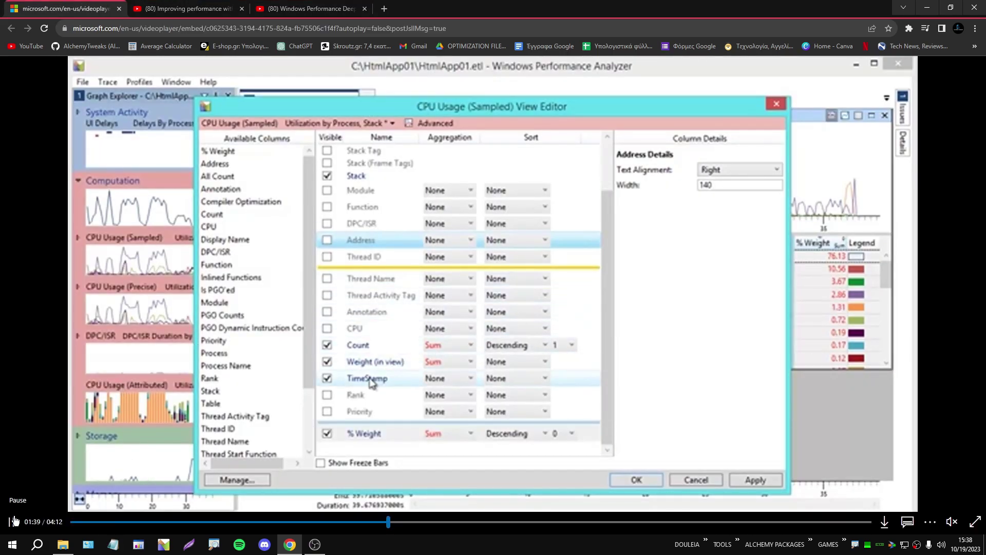
{"action": "left_click", "coordinate": [119, 8]}
Open the Building your own profiling and diagnosis tools and Introduction to ETW videos from the recommendations folder.
{"action": "left_click", "coordinate": [62, 545]}
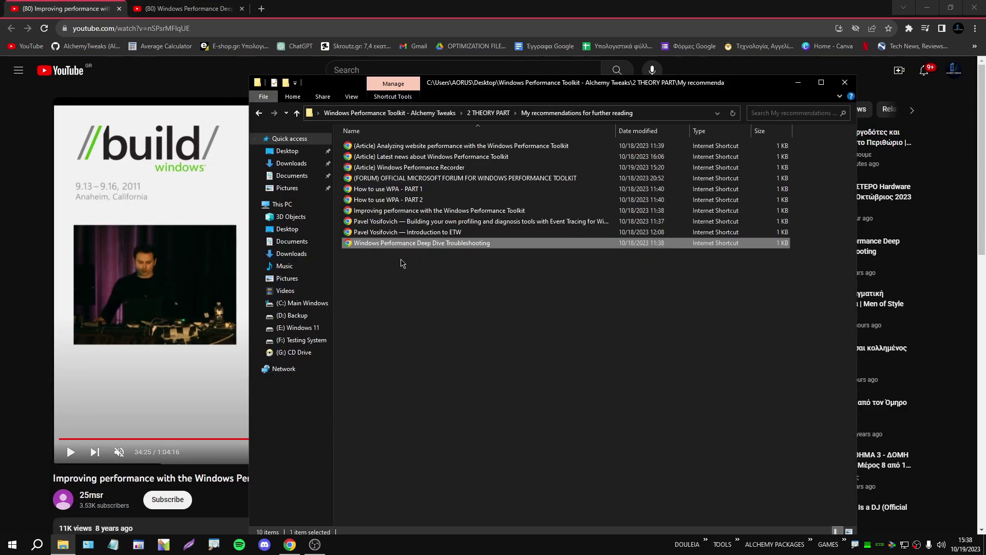
{"action": "left_click", "coordinate": [409, 221]}
{"action": "right_click", "coordinate": [410, 222]}
{"action": "left_click", "coordinate": [425, 230]}
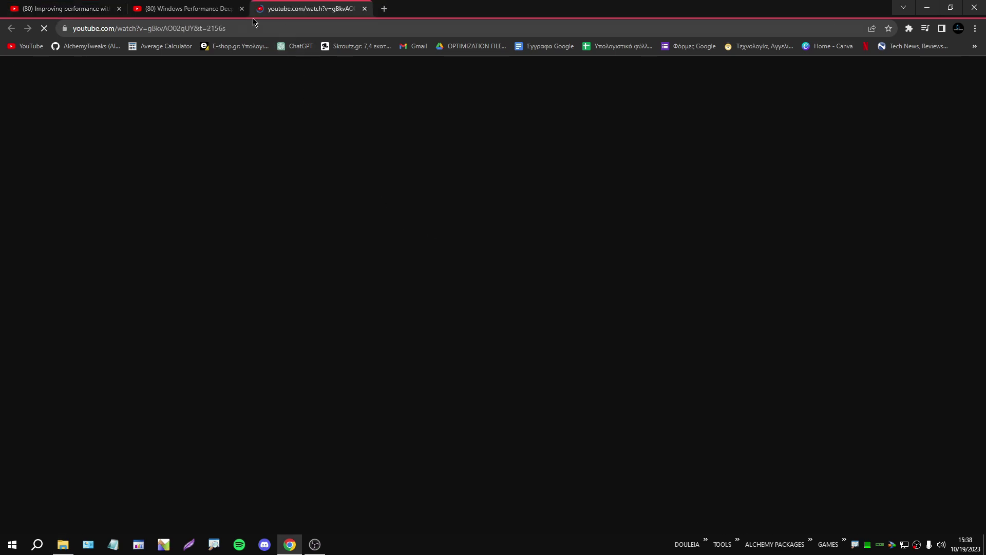
{"action": "left_click", "coordinate": [63, 545]}
{"action": "right_click", "coordinate": [396, 237]}
{"action": "left_click", "coordinate": [408, 245]}
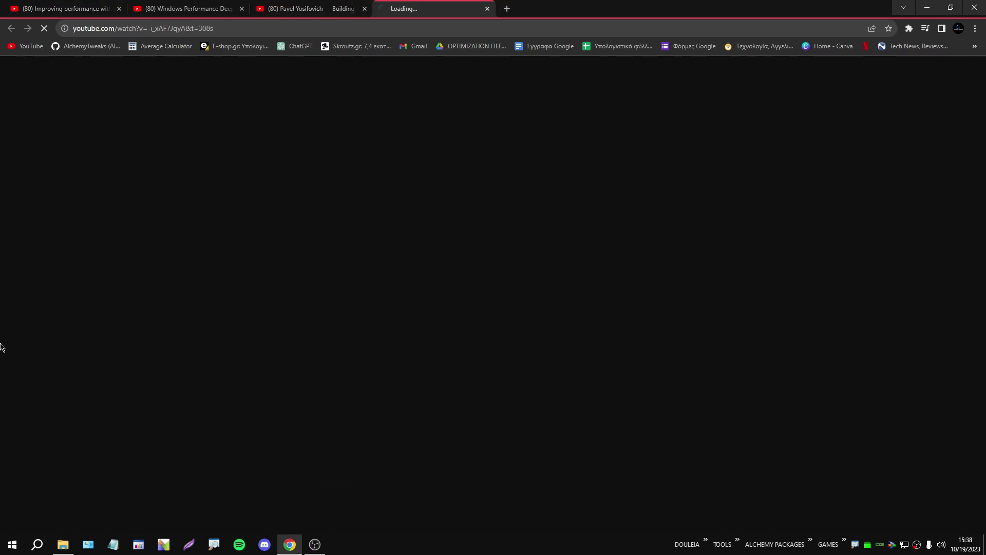
Bring up the Building your own profiling and diagnosis tools video and close the Improving performance and Deep Dive Troubleshooting tabs.
{"action": "left_click", "coordinate": [322, 6]}
{"action": "key", "text": "ctrl+Tab"}
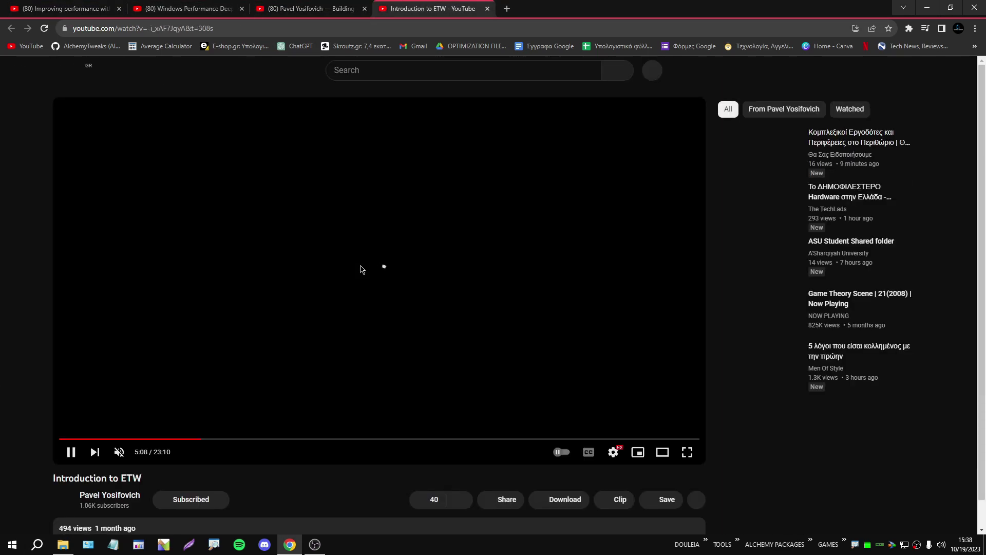
{"action": "left_click", "coordinate": [333, 4]}
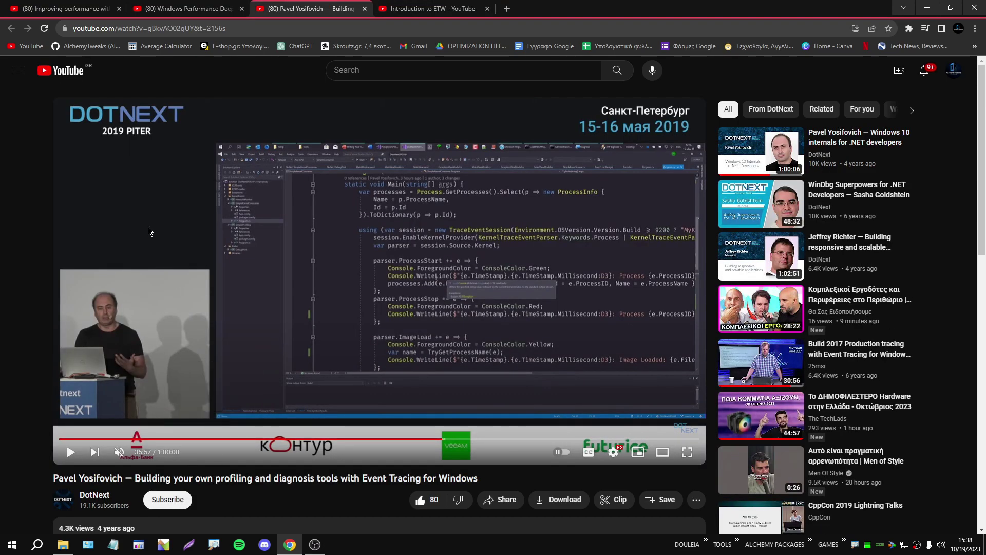
{"action": "left_click", "coordinate": [119, 9]}
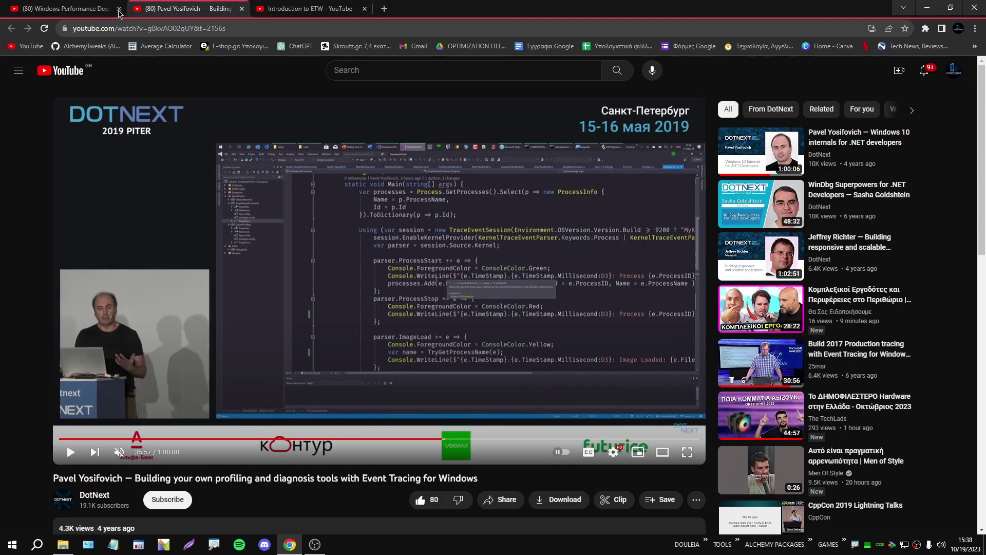
{"action": "left_click", "coordinate": [119, 9]}
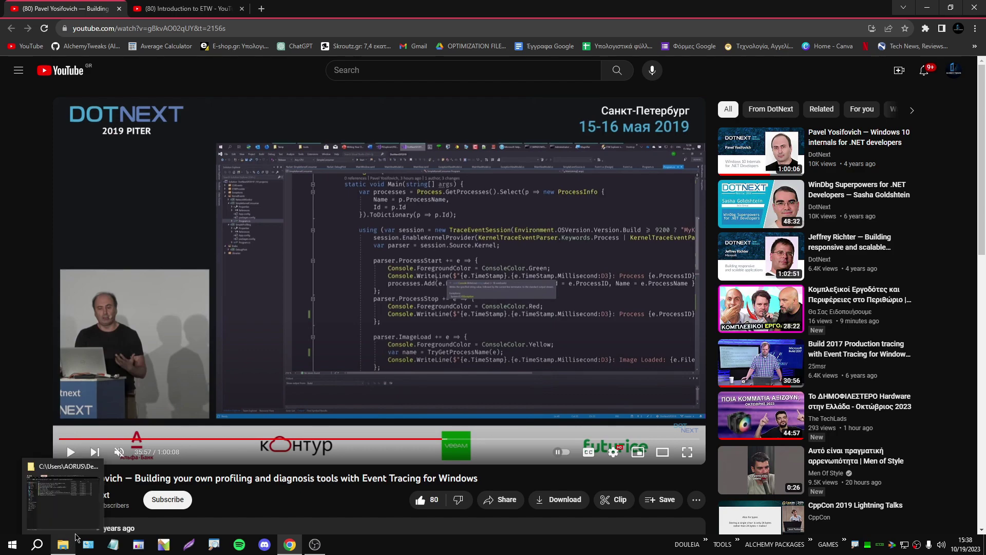
Look over the page of the profiling and diagnosis tools video and switch to the Introduction to ETW video.
{"action": "scroll", "coordinate": [253, 477], "scroll_direction": "down", "scroll_amount": 5}
{"action": "scroll", "coordinate": [267, 440], "scroll_direction": "up", "scroll_amount": 4}
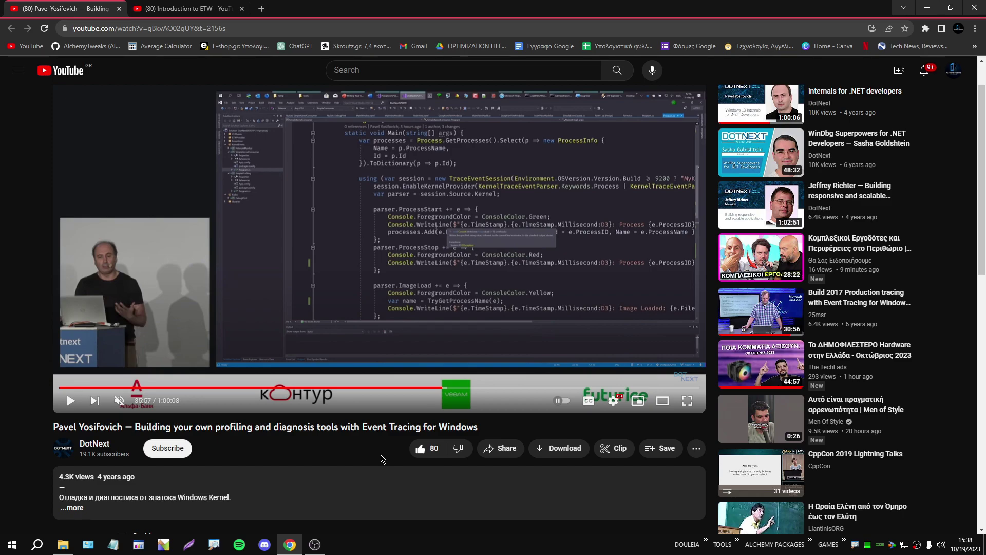
{"action": "scroll", "coordinate": [370, 453], "scroll_direction": "up", "scroll_amount": 1}
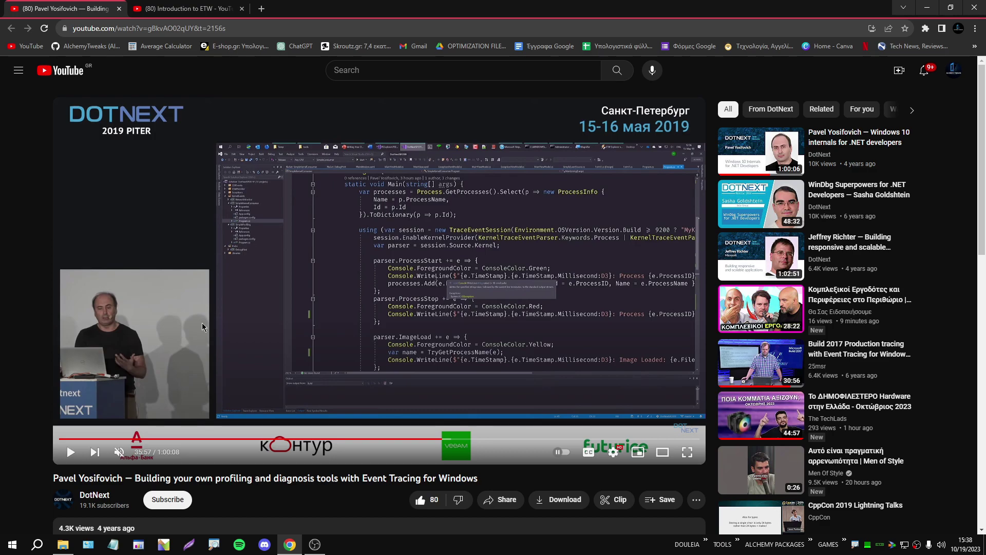
{"action": "left_click", "coordinate": [193, 9]}
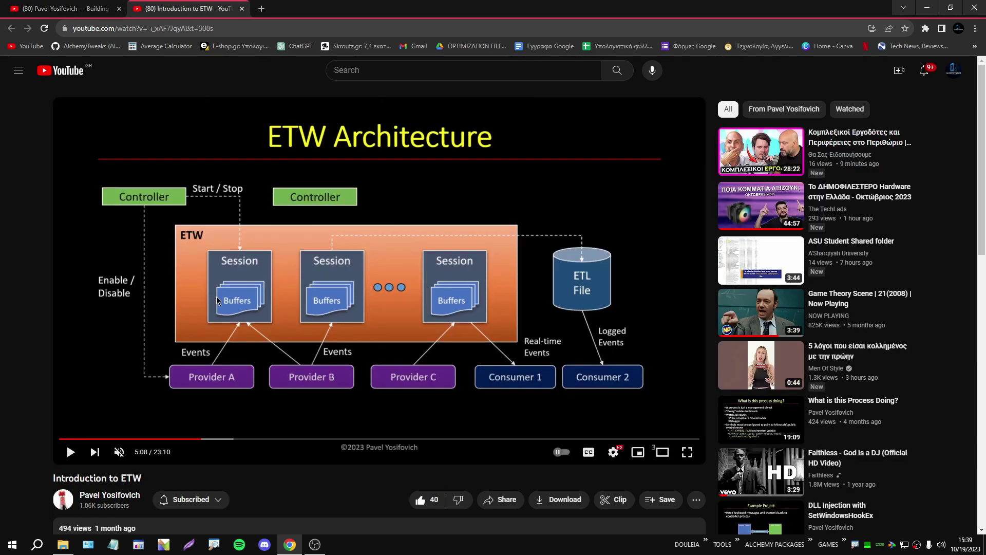
Look over the two remaining videos, close the profiling and diagnosis tools tab, and rewind the Introduction to ETW video to 3:35.
{"action": "left_click", "coordinate": [64, 8]}
{"action": "left_click", "coordinate": [151, 10]}
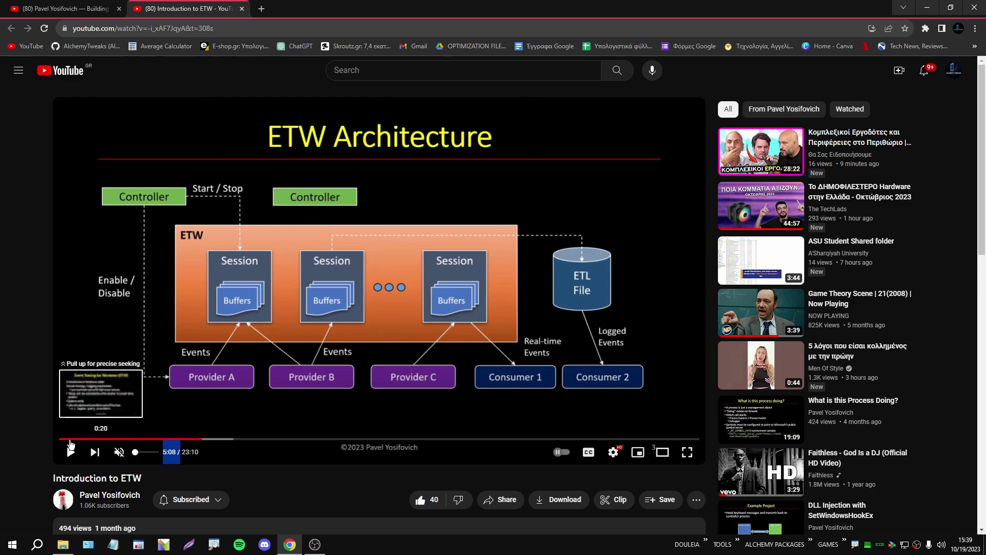
{"action": "left_click", "coordinate": [93, 8]}
{"action": "left_click", "coordinate": [168, 6]}
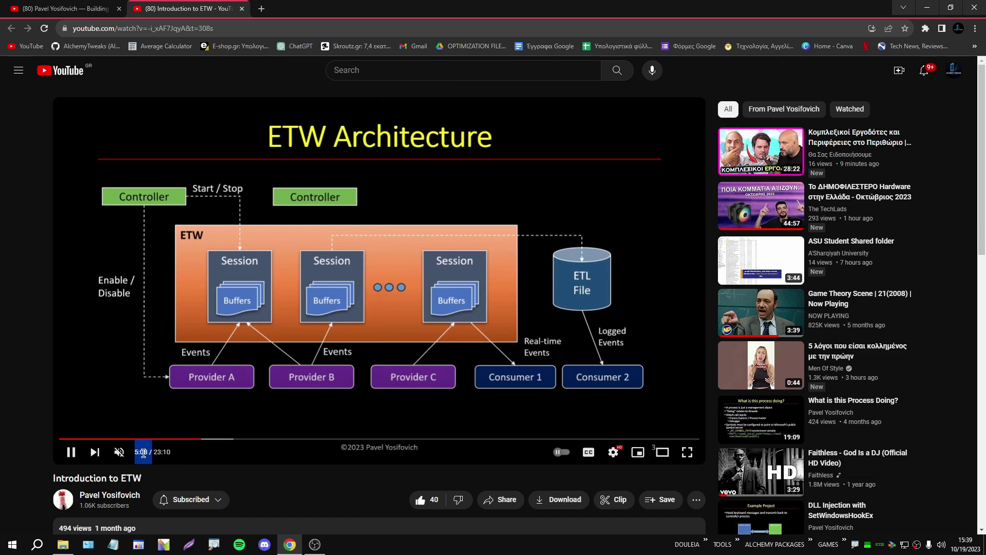
{"action": "key", "text": "ctrl+shift+Tab"}
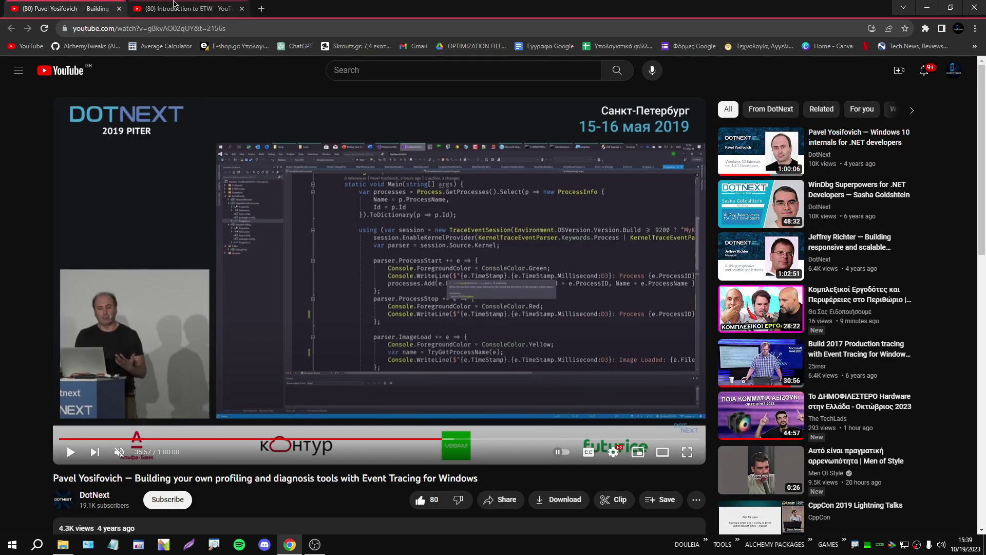
{"action": "left_click", "coordinate": [119, 9]}
{"action": "left_click_drag", "start_coordinate": [494, 444], "coordinate": [159, 438]}
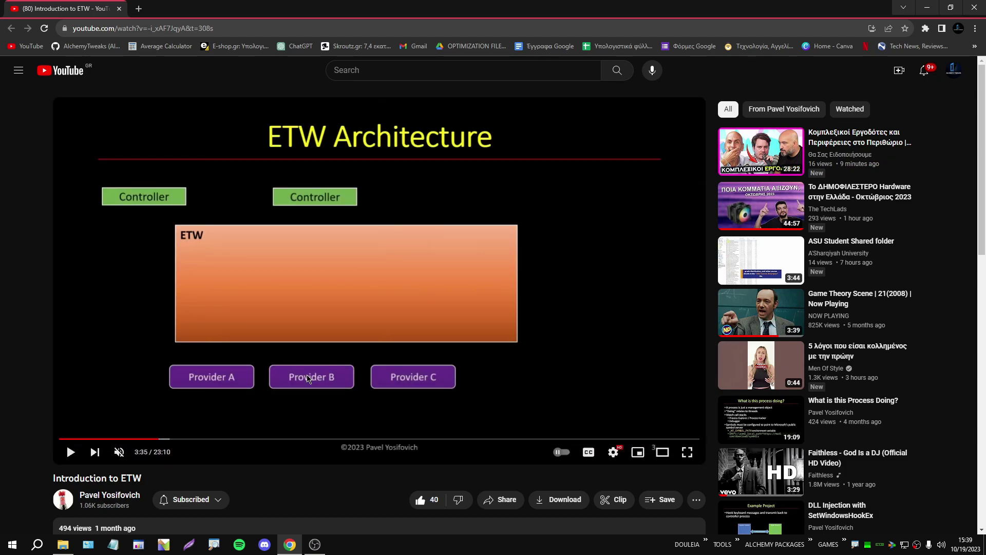
Close the browser and open the (ALCHEMY) WINDOWS PERFORMANCE TOOLKIT OVERVIEW document from the 2 THEORY PART folder, minimizing the folder window.
{"action": "left_click", "coordinate": [975, 7]}
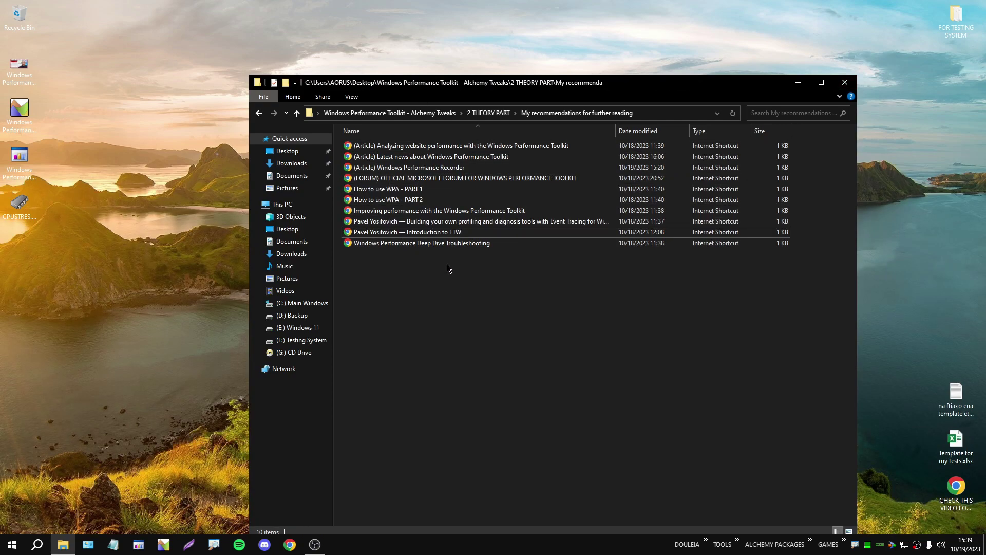
{"action": "left_click", "coordinate": [258, 117]}
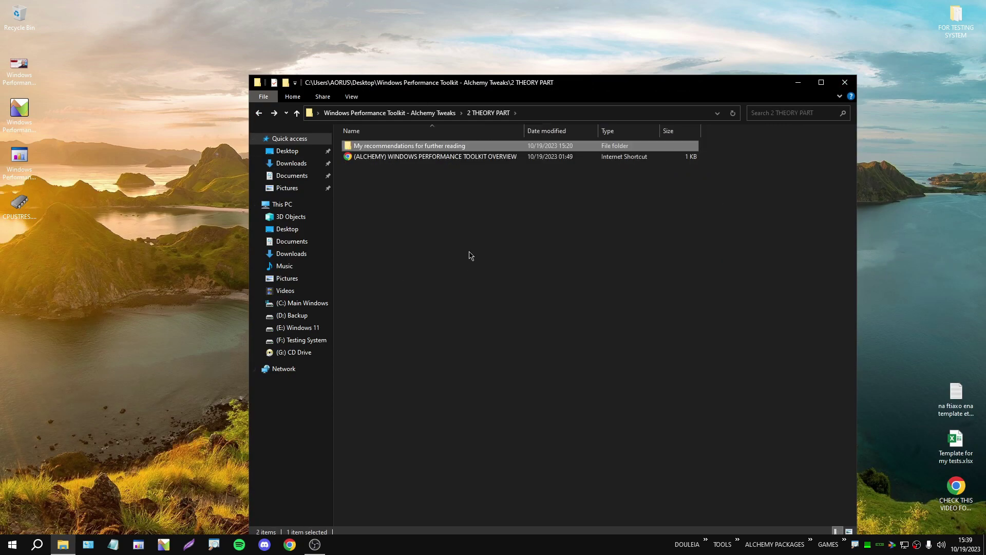
{"action": "left_click", "coordinate": [473, 159]}
{"action": "double_click", "coordinate": [472, 158]}
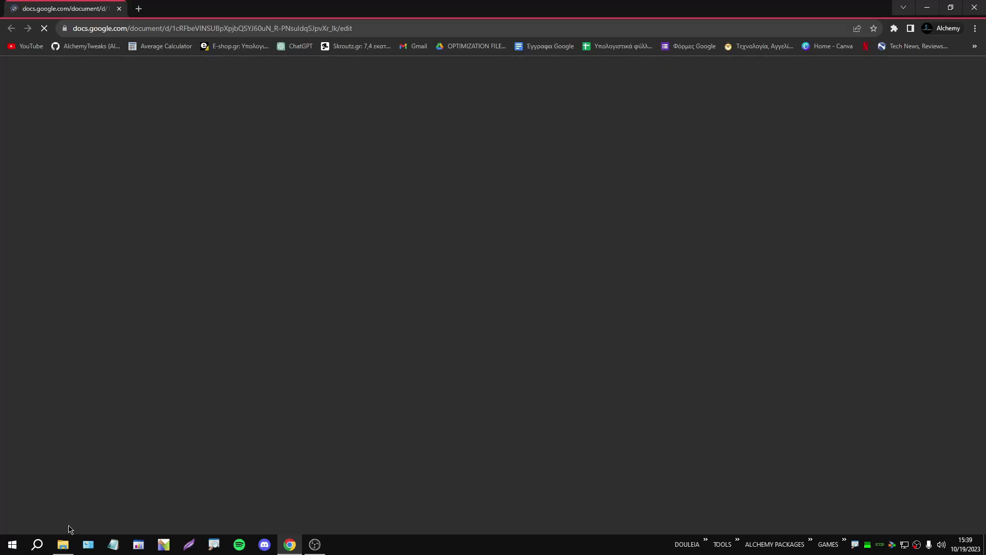
{"action": "left_click", "coordinate": [62, 544]}
{"action": "left_click", "coordinate": [798, 82]}
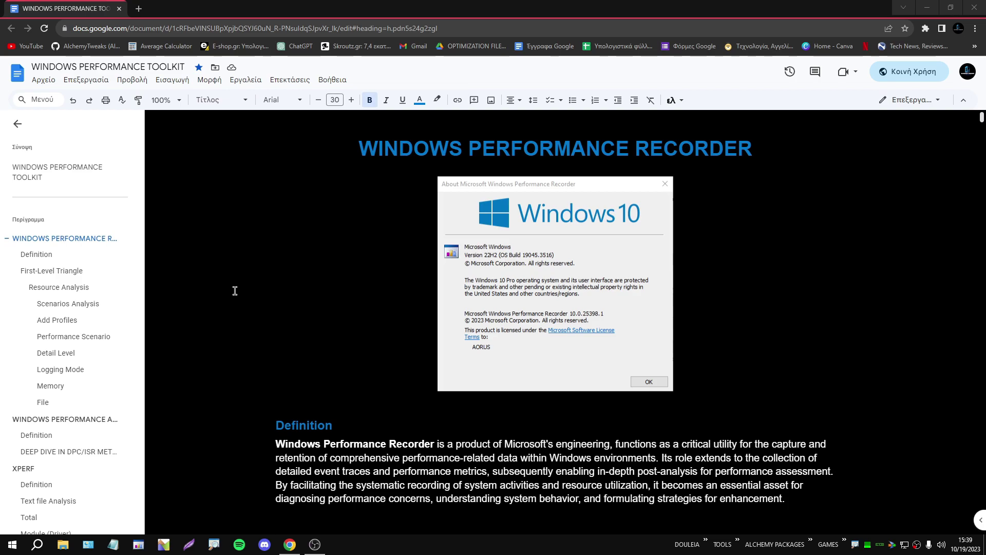
Look over the beginning of the Windows Performance Recorder chapter and launch Windows Performance Recorder.
{"action": "left_click_drag", "start_coordinate": [982, 324], "coordinate": [982, 133]}
{"action": "scroll", "coordinate": [872, 194], "scroll_direction": "up", "scroll_amount": 10}
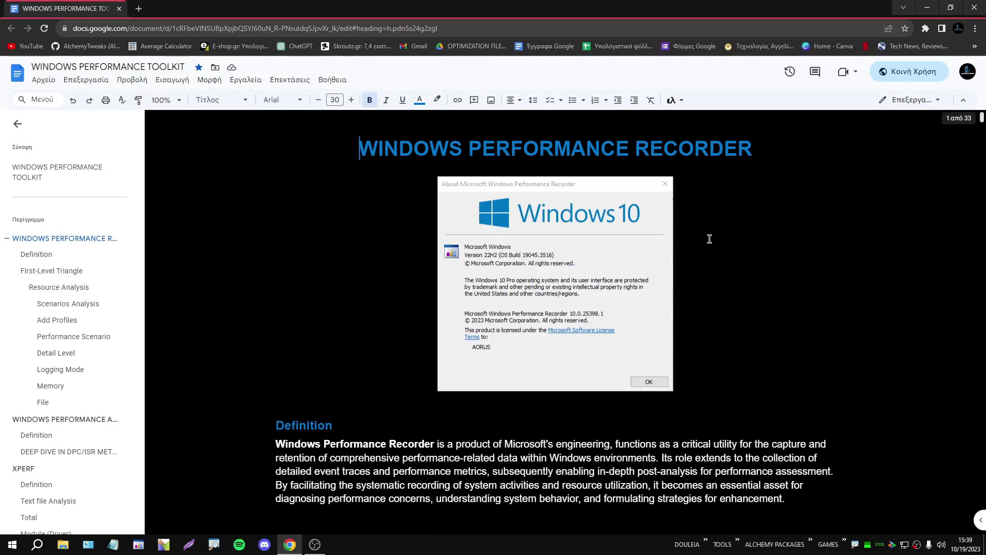
{"action": "scroll", "coordinate": [709, 238], "scroll_direction": "down", "scroll_amount": 5}
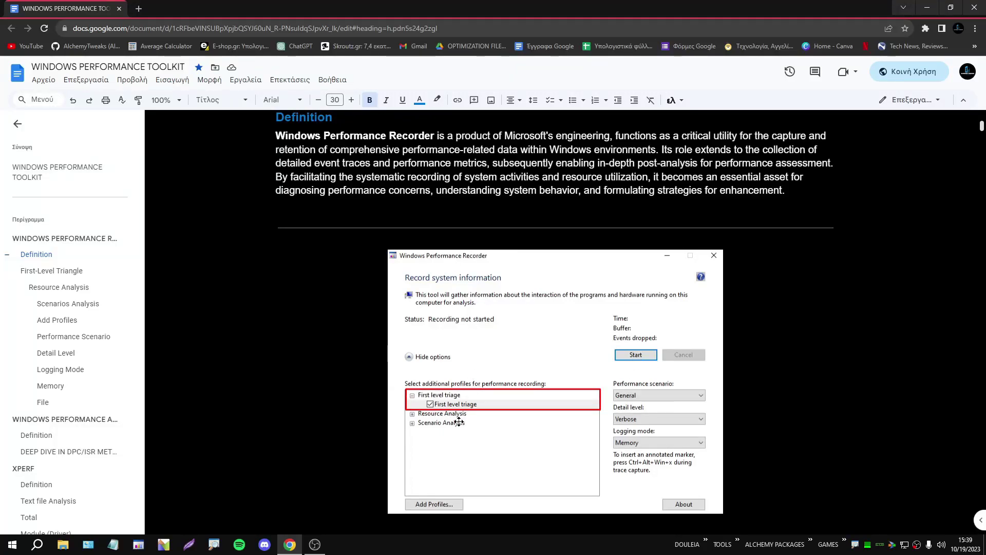
{"action": "left_click", "coordinate": [138, 544]}
{"action": "left_click", "coordinate": [644, 192]}
Read the Definition and First-Level Triangle paragraphs in the overview document, continuing down to the Resource Analysis screenshot.
{"action": "scroll", "coordinate": [257, 293], "scroll_direction": "up", "scroll_amount": 2}
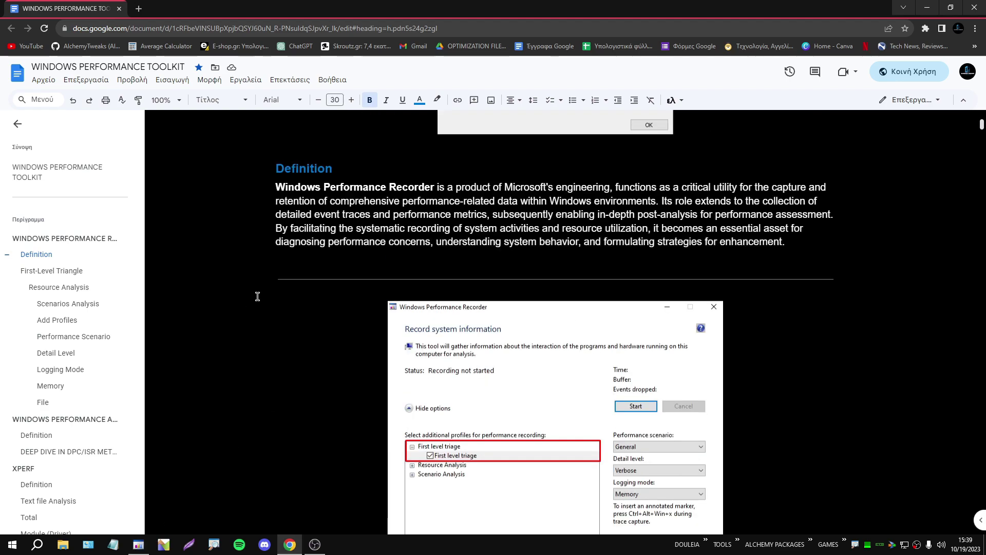
{"action": "left_click_drag", "start_coordinate": [272, 243], "coordinate": [733, 311]}
{"action": "left_click", "coordinate": [732, 311]}
{"action": "scroll", "coordinate": [668, 298], "scroll_direction": "down", "scroll_amount": 10}
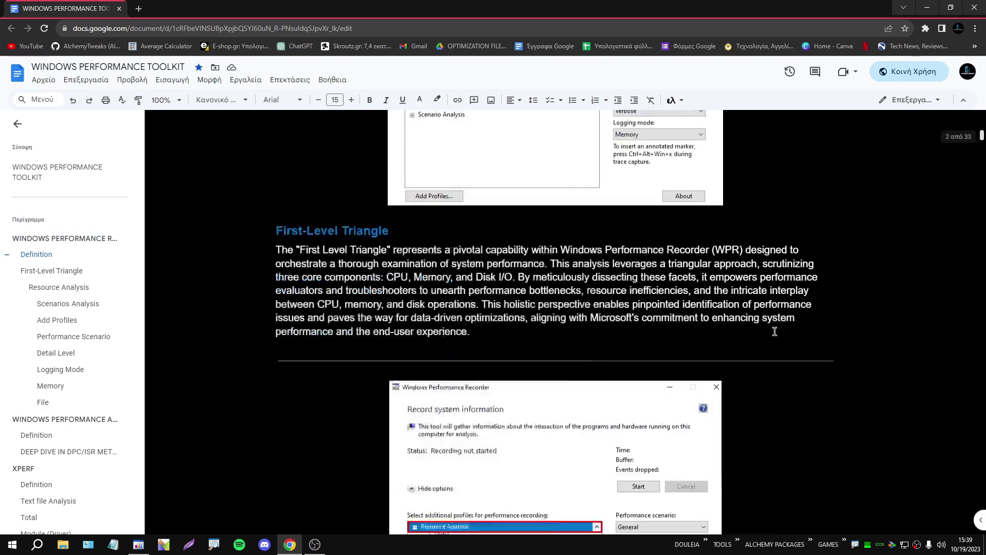
{"action": "left_click_drag", "start_coordinate": [277, 180], "coordinate": [591, 289]}
{"action": "scroll", "coordinate": [591, 289], "scroll_direction": "down", "scroll_amount": 6}
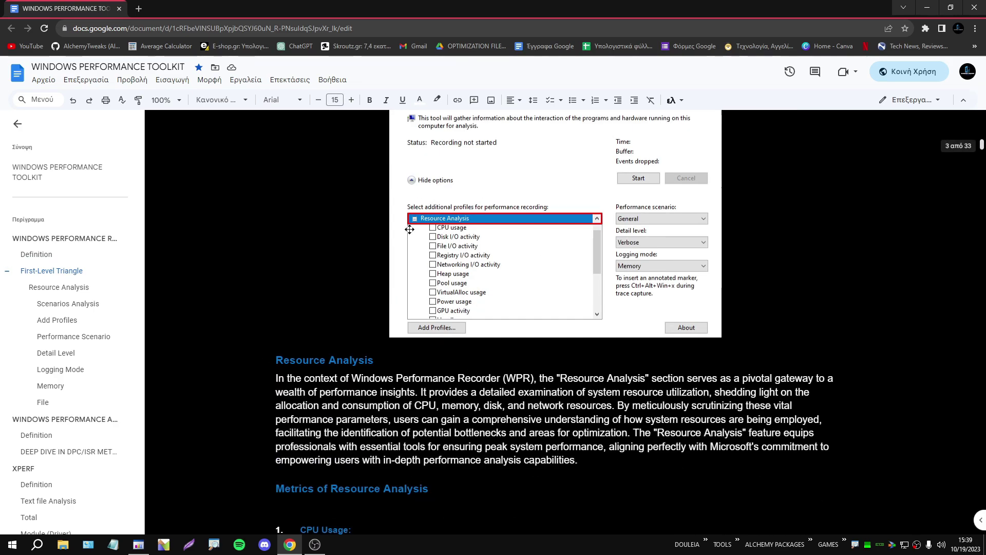
Review the document's recorder chapter again from its title through First-Level Triangle to the Resource Analysis metrics.
{"action": "scroll", "coordinate": [314, 337], "scroll_direction": "up", "scroll_amount": 4}
{"action": "left_click", "coordinate": [313, 336]}
{"action": "scroll", "coordinate": [313, 336], "scroll_direction": "down", "scroll_amount": 3}
{"action": "scroll", "coordinate": [329, 370], "scroll_direction": "up", "scroll_amount": 5}
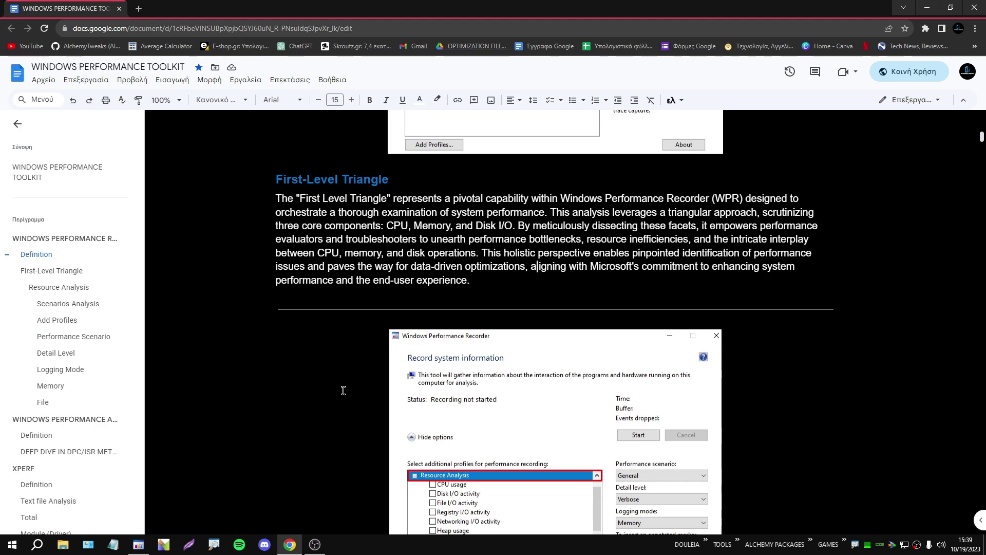
{"action": "scroll", "coordinate": [315, 385], "scroll_direction": "up", "scroll_amount": 7}
{"action": "scroll", "coordinate": [261, 356], "scroll_direction": "up", "scroll_amount": 4}
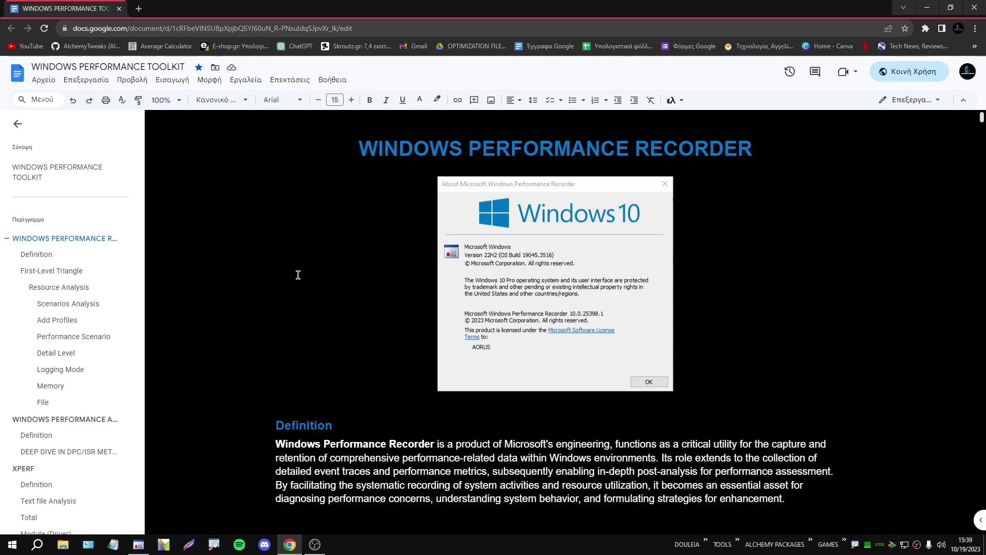
{"action": "scroll", "coordinate": [319, 377], "scroll_direction": "down", "scroll_amount": 15}
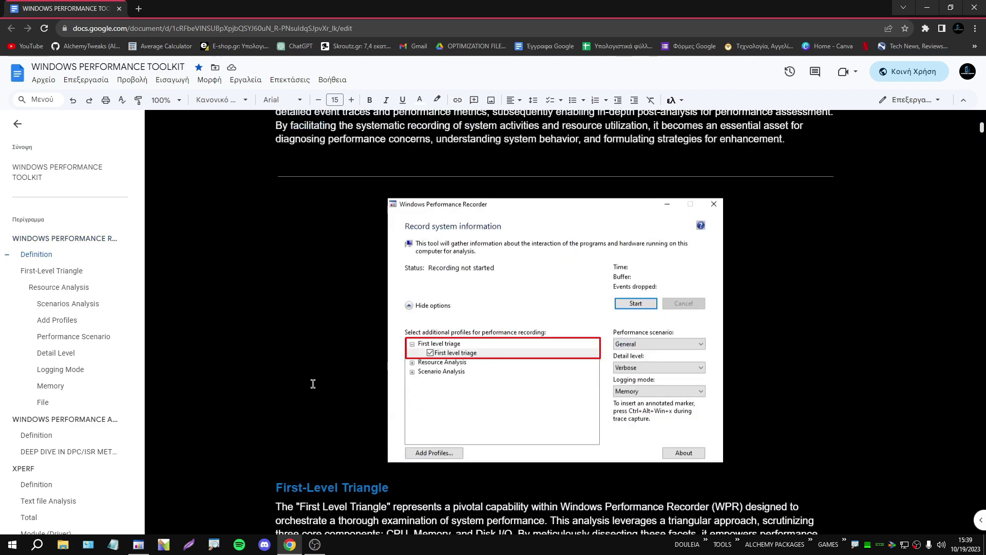
{"action": "scroll", "coordinate": [312, 381], "scroll_direction": "down", "scroll_amount": 2}
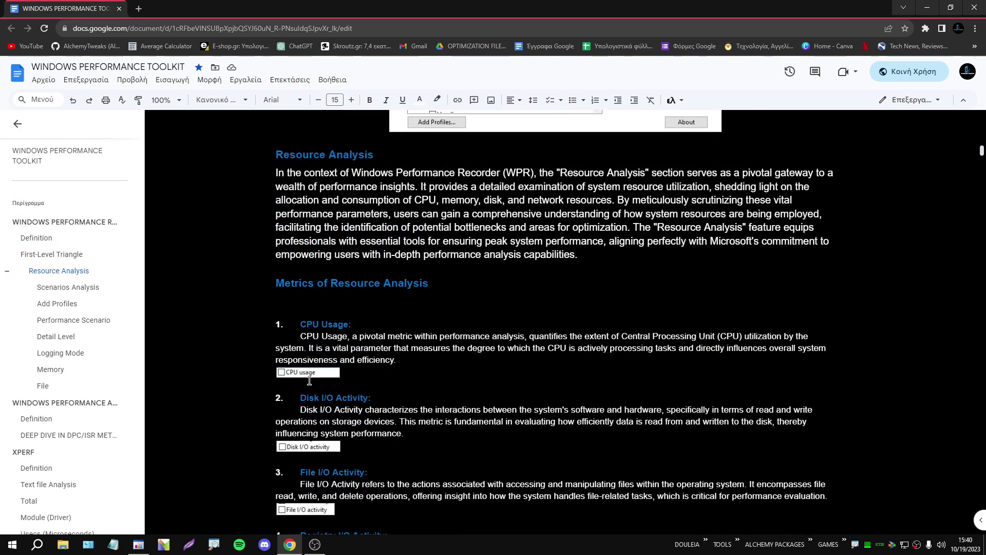
{"action": "scroll", "coordinate": [370, 379], "scroll_direction": "down", "scroll_amount": 15}
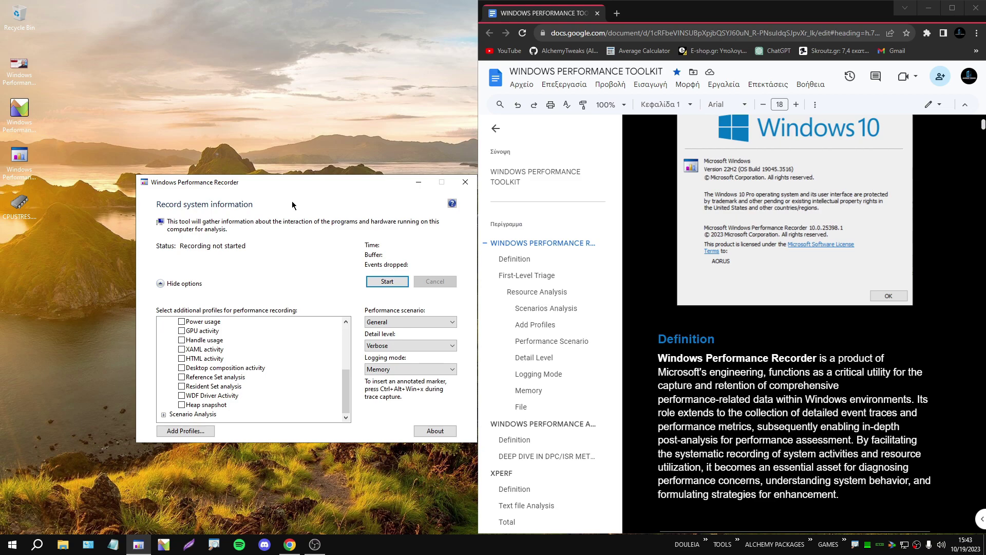
Enable the CPU usage profile in Windows Performance Recorder and look through the other Resource Analysis profiles down to Heap snapshot.
{"action": "left_click_drag", "start_coordinate": [351, 386], "coordinate": [312, 318]}
{"action": "left_click", "coordinate": [208, 355]}
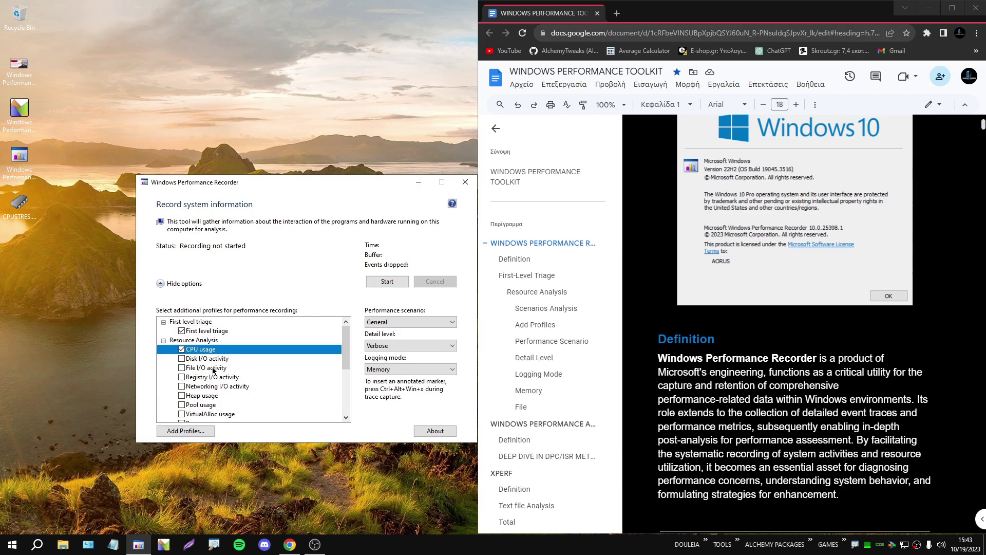
{"action": "left_click", "coordinate": [217, 361]}
{"action": "left_click", "coordinate": [214, 369]}
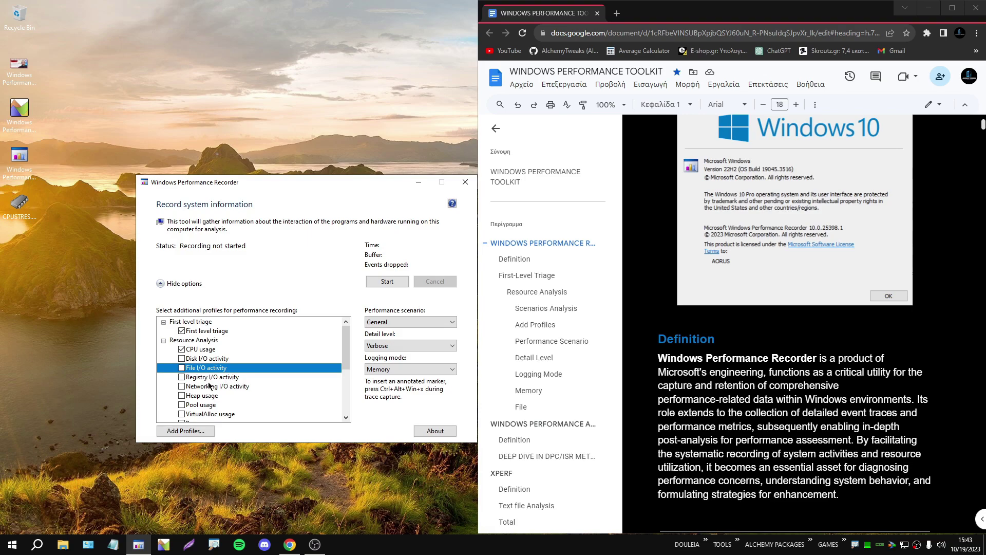
{"action": "left_click", "coordinate": [202, 379]}
{"action": "scroll", "coordinate": [221, 389], "scroll_direction": "down", "scroll_amount": 4}
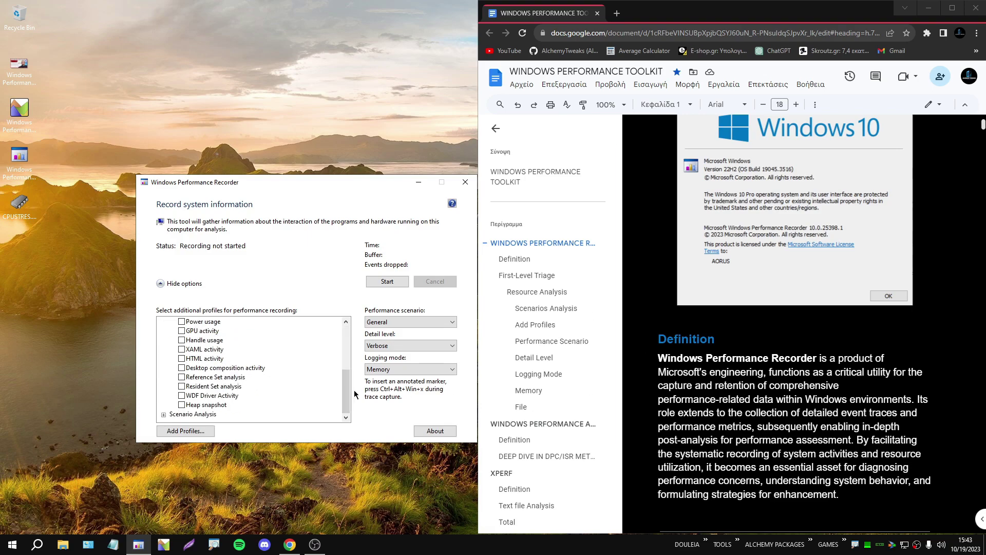
{"action": "scroll", "coordinate": [237, 366], "scroll_direction": "up", "scroll_amount": 3}
{"action": "left_click", "coordinate": [237, 368]}
{"action": "scroll", "coordinate": [205, 345], "scroll_direction": "up", "scroll_amount": 1}
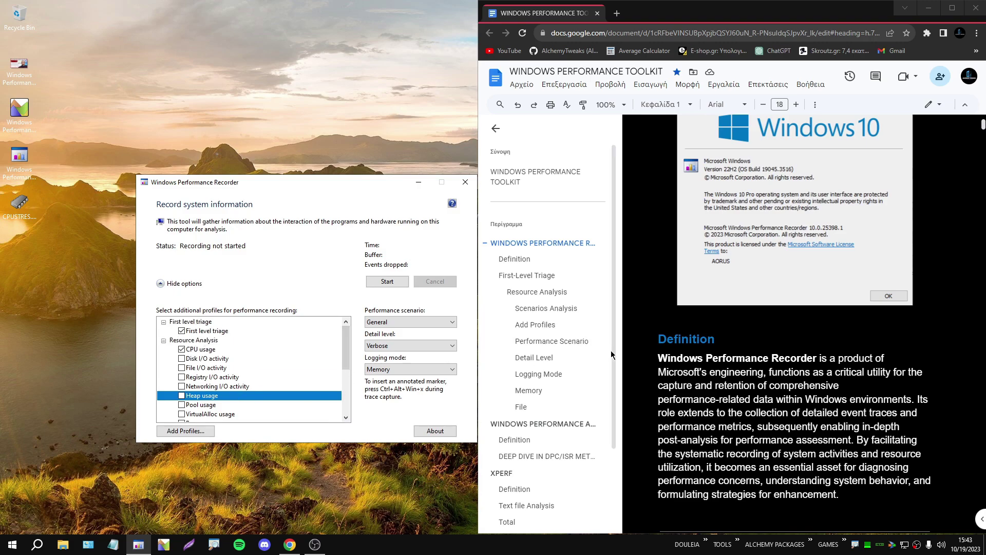
Go to the document's Resource Analysis section and examine its metric descriptions through to Heap Snapshot.
{"action": "left_click", "coordinate": [543, 297]}
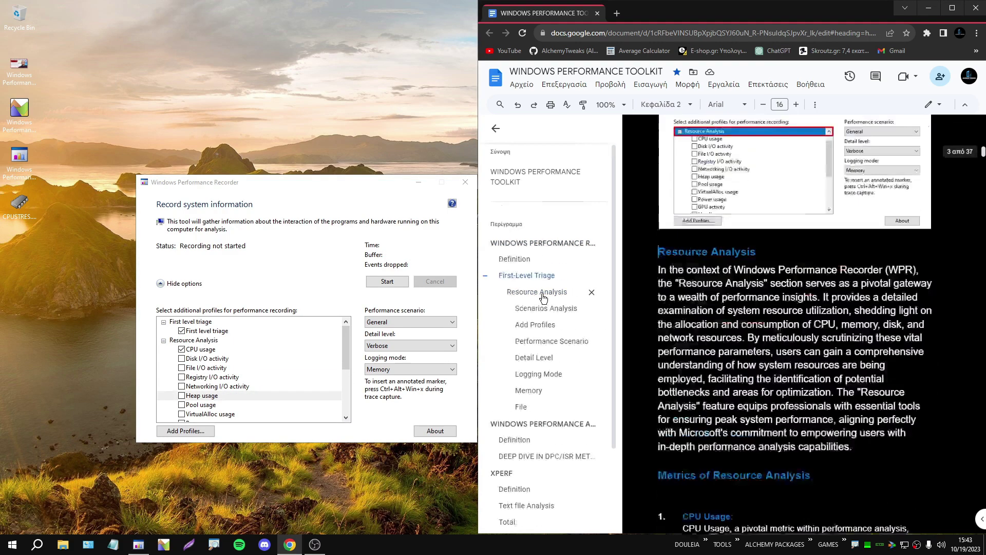
{"action": "scroll", "coordinate": [671, 171], "scroll_direction": "down", "scroll_amount": 5}
{"action": "scroll", "coordinate": [670, 171], "scroll_direction": "up", "scroll_amount": 5}
{"action": "scroll", "coordinate": [710, 381], "scroll_direction": "down", "scroll_amount": 7}
{"action": "scroll", "coordinate": [709, 382], "scroll_direction": "down", "scroll_amount": 19}
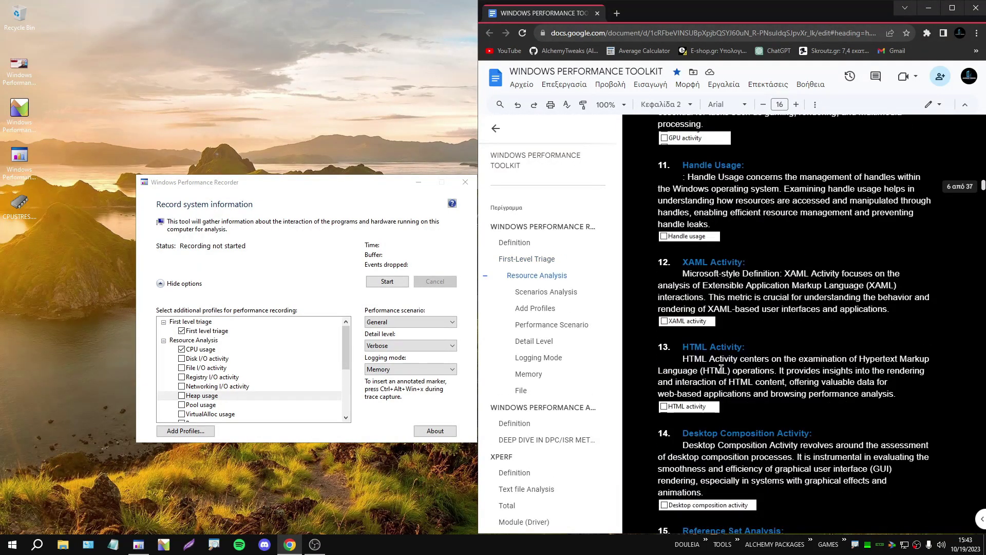
{"action": "scroll", "coordinate": [721, 369], "scroll_direction": "down", "scroll_amount": 13}
{"action": "scroll", "coordinate": [768, 349], "scroll_direction": "up", "scroll_amount": 3}
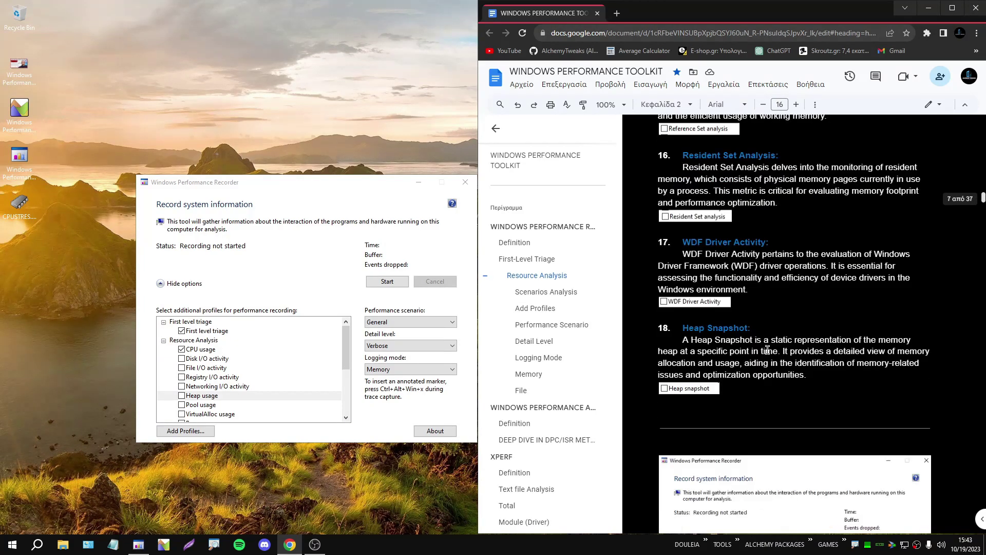
{"action": "scroll", "coordinate": [768, 349], "scroll_direction": "down", "scroll_amount": 4}
Collapse Resource Analysis and expand Scenario Analysis in the recorder, and review the metrics in the document's Scenarios Analysis section.
{"action": "left_click", "coordinate": [163, 340]}
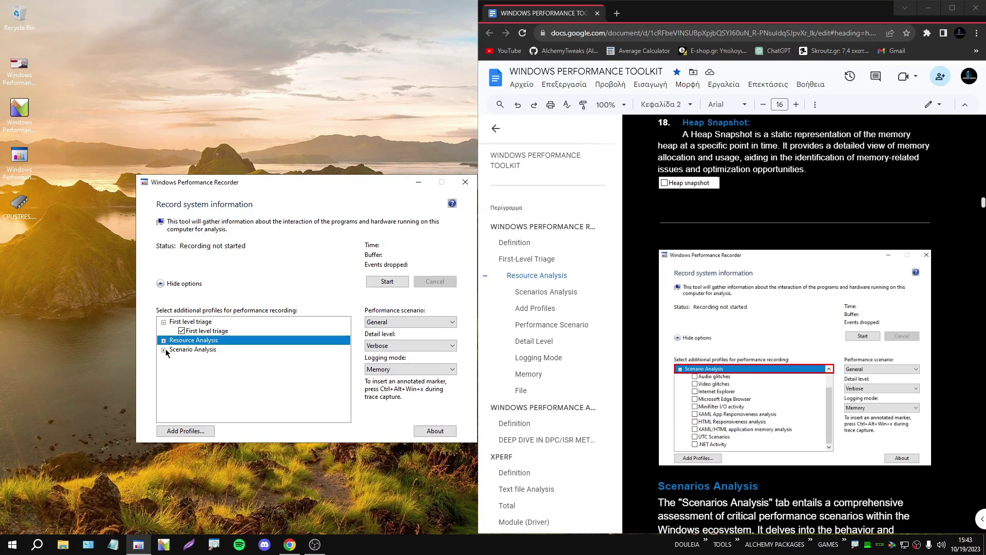
{"action": "left_click", "coordinate": [163, 350]}
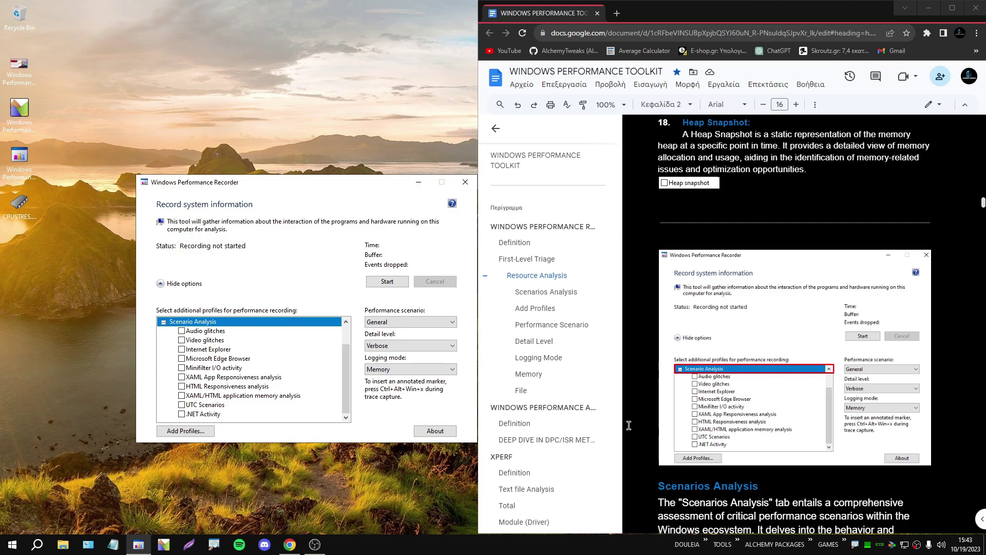
{"action": "left_click", "coordinate": [546, 292]}
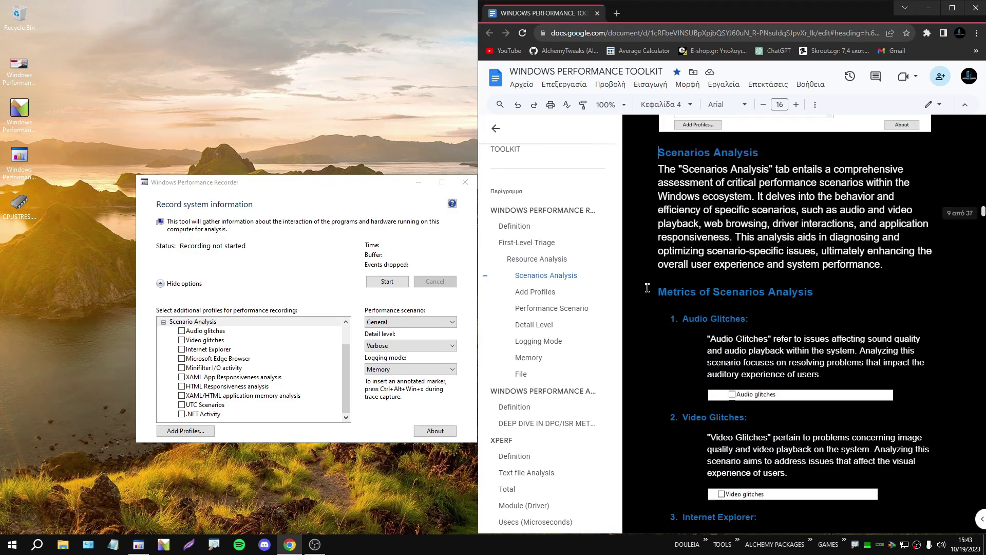
{"action": "left_click_drag", "start_coordinate": [749, 319], "coordinate": [694, 319]}
{"action": "left_click", "coordinate": [658, 364]}
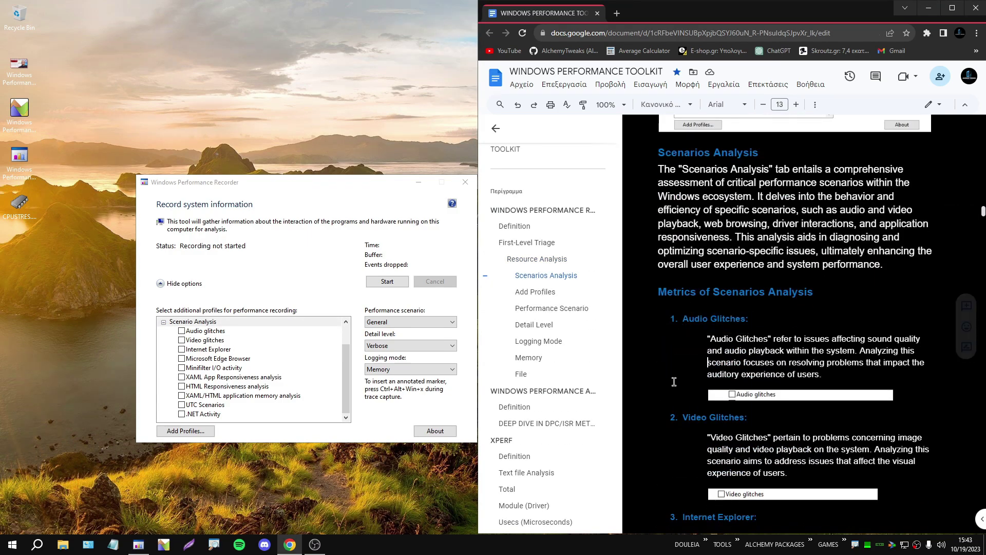
{"action": "scroll", "coordinate": [759, 404], "scroll_direction": "down", "scroll_amount": 15}
{"action": "scroll", "coordinate": [760, 401], "scroll_direction": "up", "scroll_amount": 7}
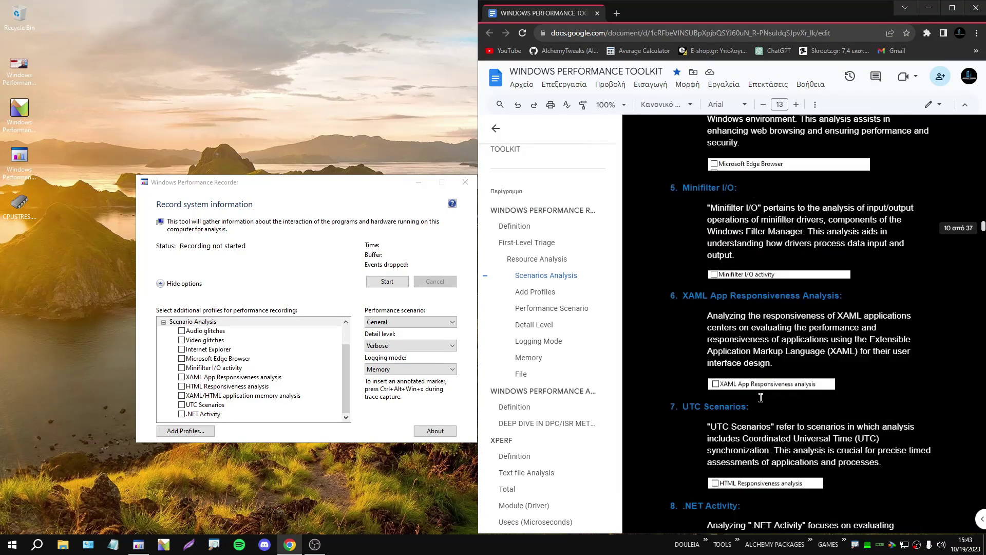
Enable the Microsoft Edge Browser profile under Scenario Analysis, collapse that group and select the First level triage group.
{"action": "mouse_move", "coordinate": [346, 372]}
{"action": "left_mouse_down"}
{"action": "mouse_move", "coordinate": [347, 358]}
{"action": "mouse_move", "coordinate": [347, 374]}
{"action": "left_mouse_up"}
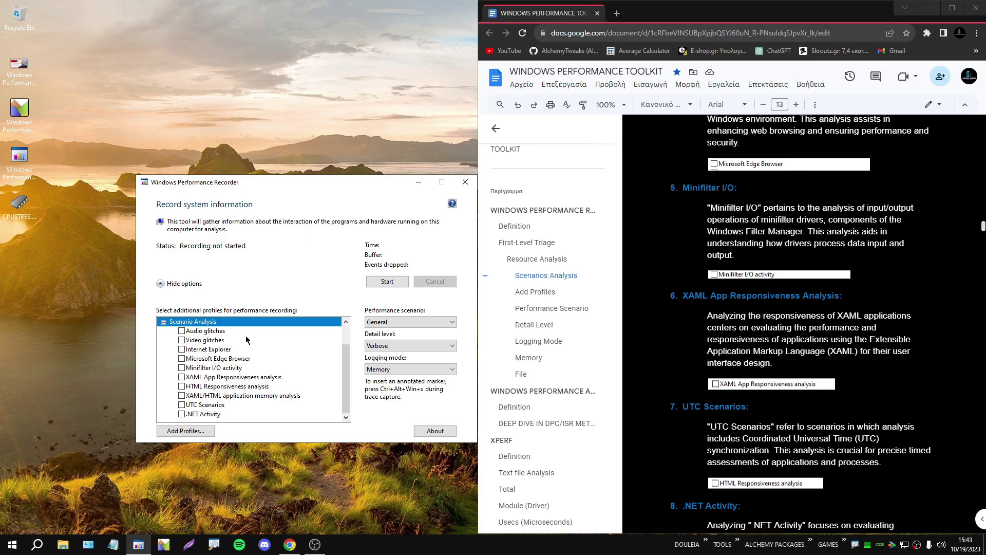
{"action": "left_click", "coordinate": [198, 358]}
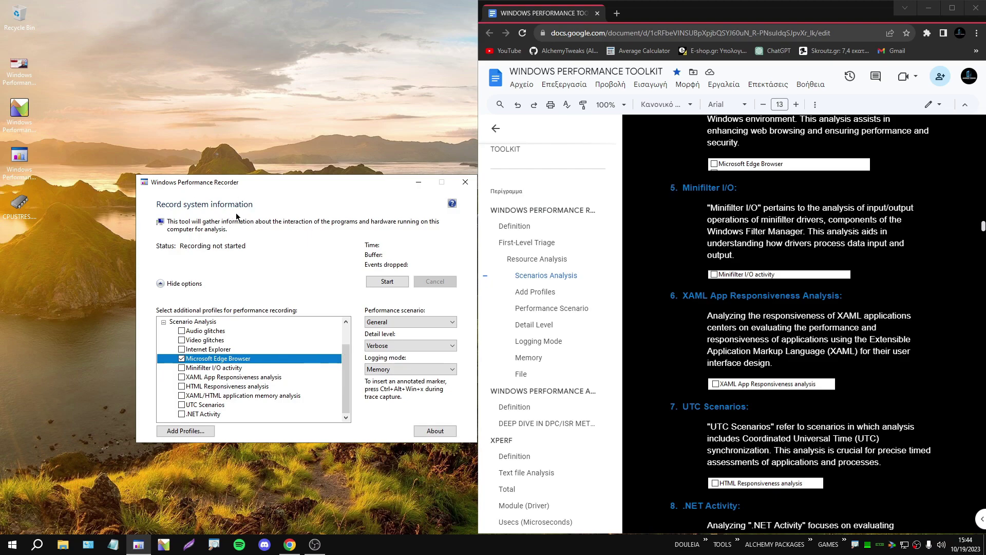
{"action": "left_click_drag", "start_coordinate": [344, 363], "coordinate": [353, 356]}
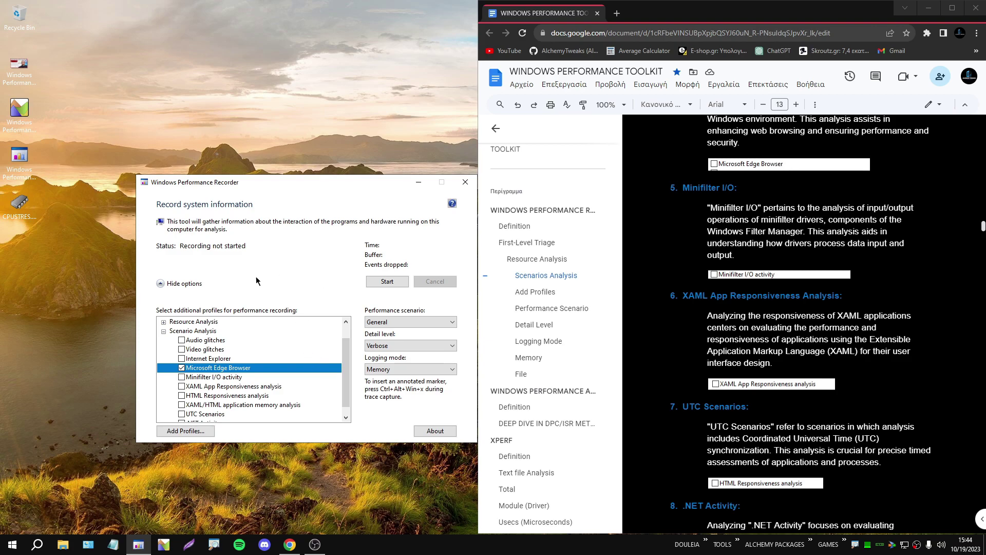
{"action": "scroll", "coordinate": [343, 373], "scroll_direction": "up", "scroll_amount": 1}
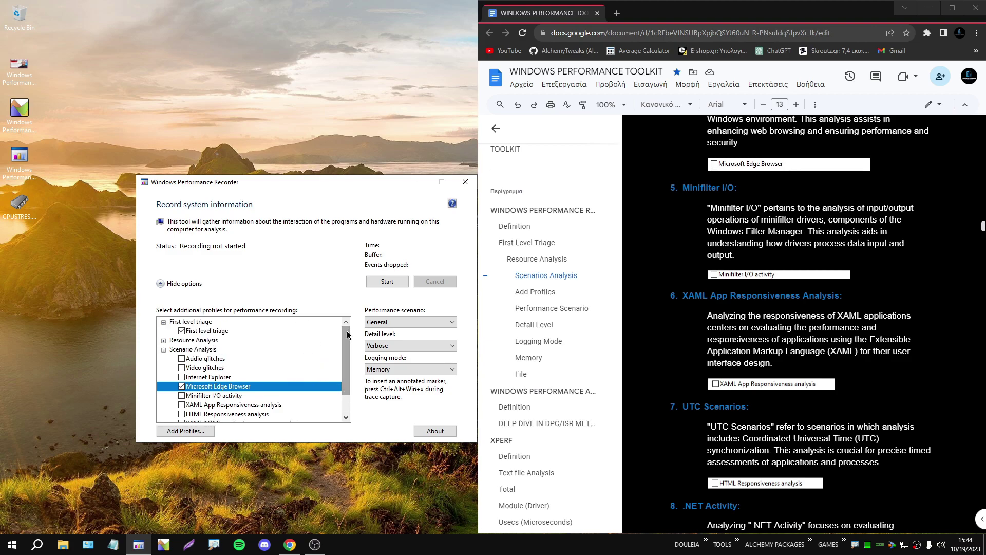
{"action": "left_click", "coordinate": [164, 350]}
{"action": "left_click", "coordinate": [167, 325]}
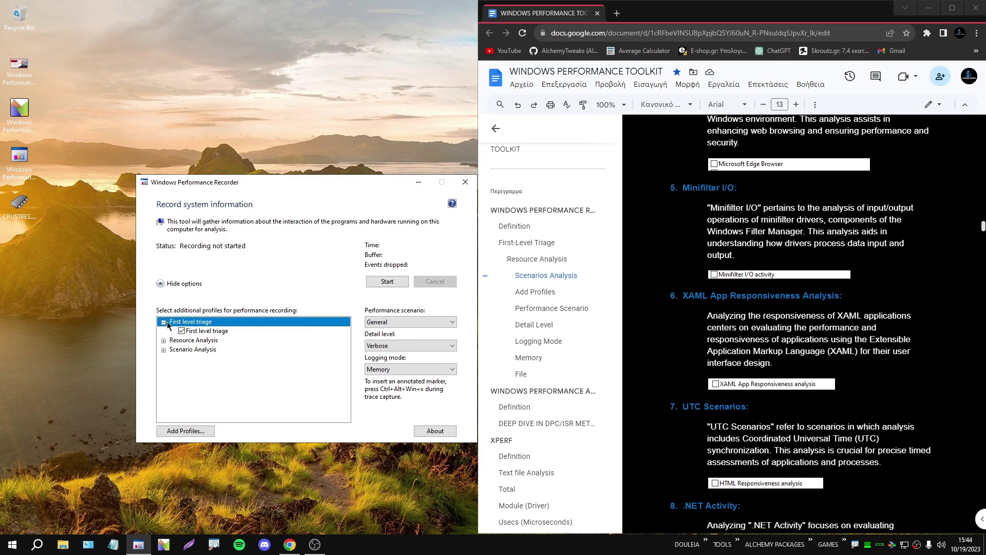
Expand the Resource Analysis and Scenario Analysis groups in the recorder and disable the Microsoft Edge Browser profile.
{"action": "left_click", "coordinate": [164, 340]}
{"action": "scroll", "coordinate": [198, 371], "scroll_direction": "down", "scroll_amount": 4}
{"action": "left_click", "coordinate": [163, 418]}
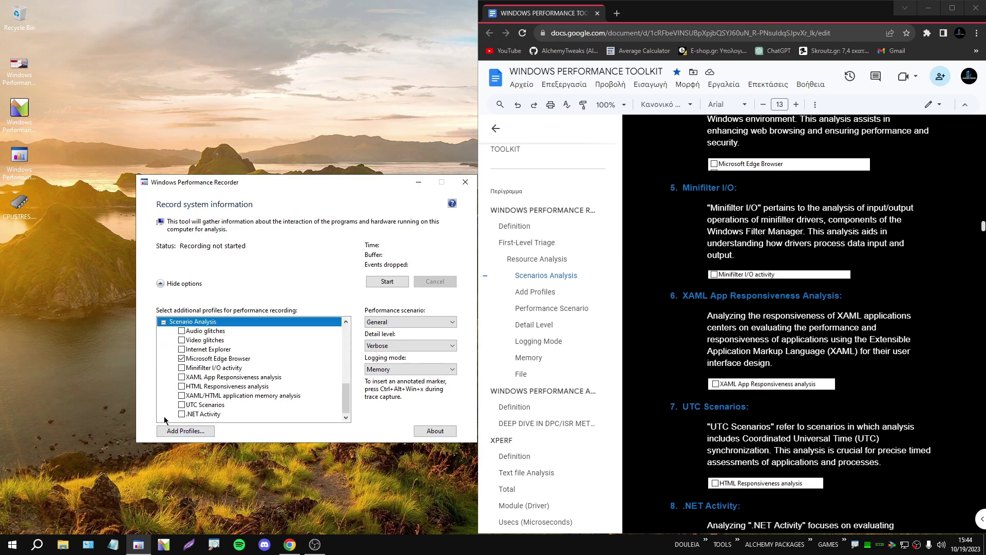
{"action": "left_click", "coordinate": [185, 359]}
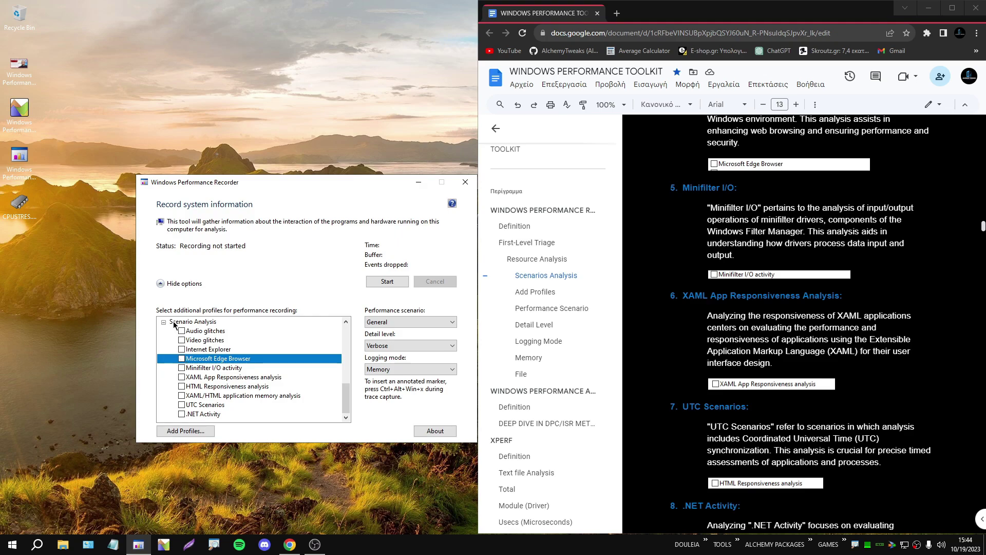
{"action": "key", "text": "End"}
{"action": "scroll", "coordinate": [170, 339], "scroll_direction": "up", "scroll_amount": 4}
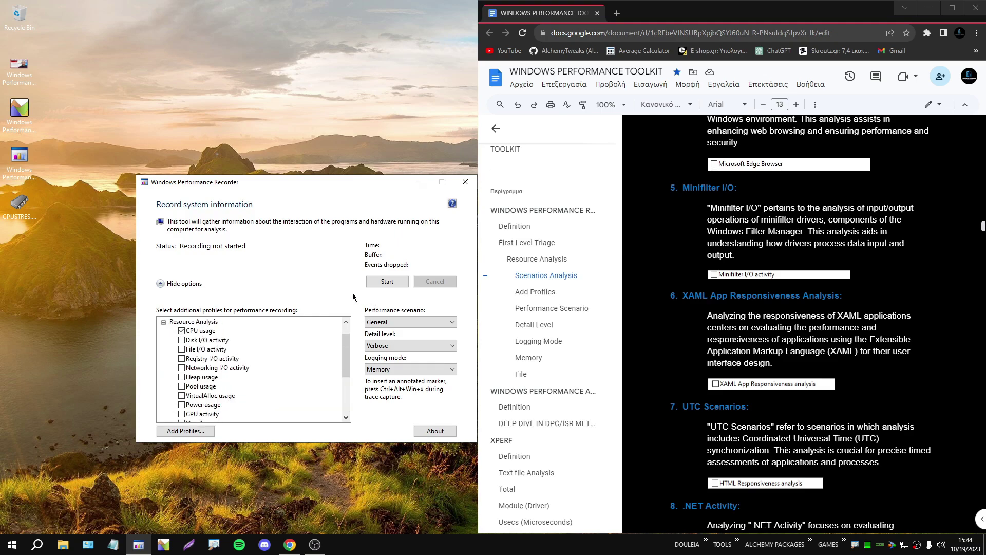
Open the file dialog for adding recorder profiles, dismiss it without choosing a file, and return to the Scenario Analysis list.
{"action": "left_click", "coordinate": [193, 431]}
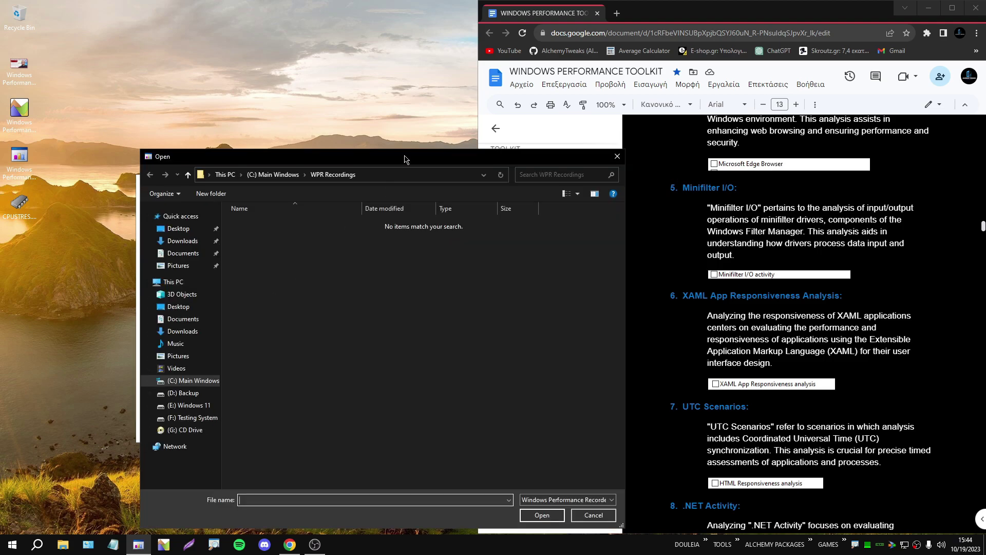
{"action": "left_click", "coordinate": [666, 156]}
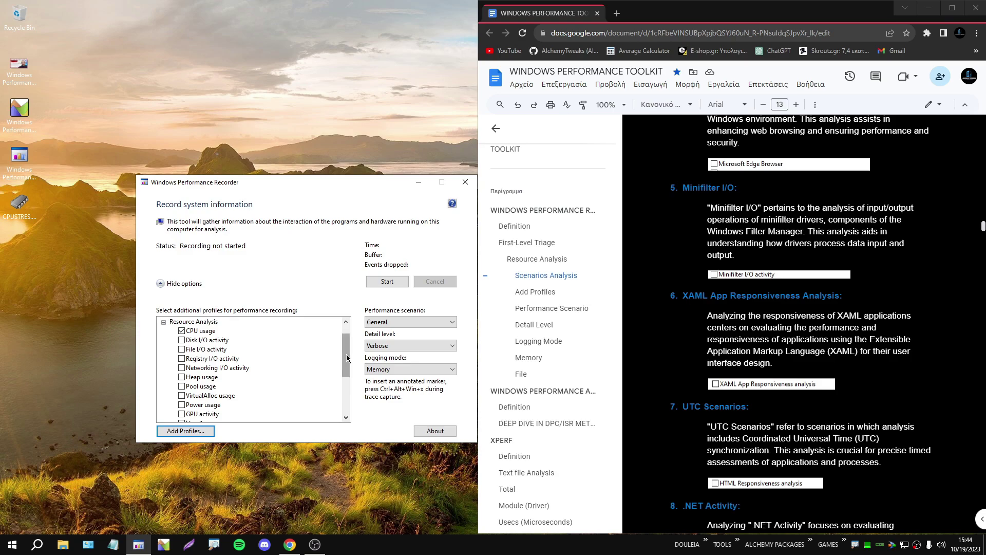
{"action": "left_click_drag", "start_coordinate": [346, 360], "coordinate": [345, 396]}
{"action": "left_click", "coordinate": [164, 415]}
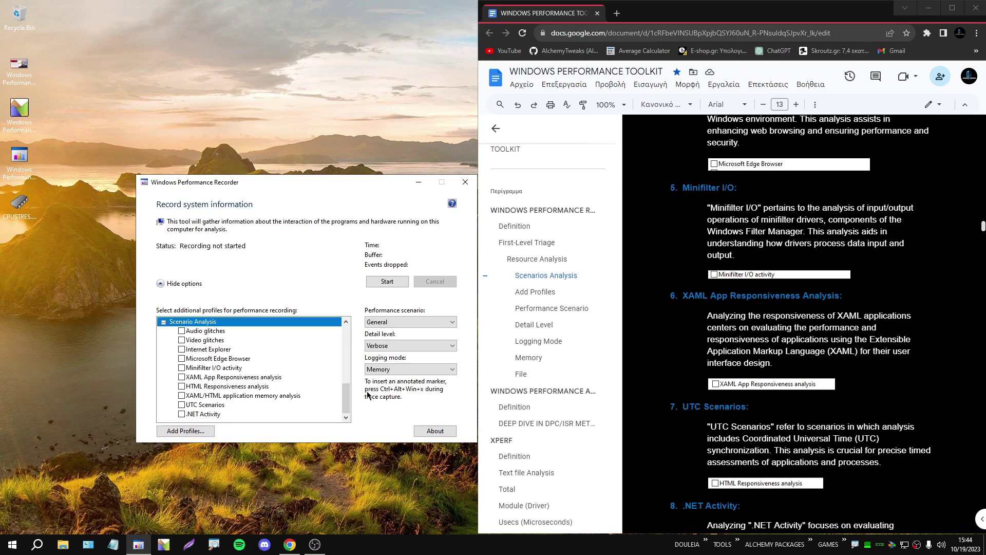
{"action": "scroll", "coordinate": [346, 396], "scroll_direction": "up", "scroll_amount": 1}
{"action": "scroll", "coordinate": [345, 396], "scroll_direction": "down", "scroll_amount": 1}
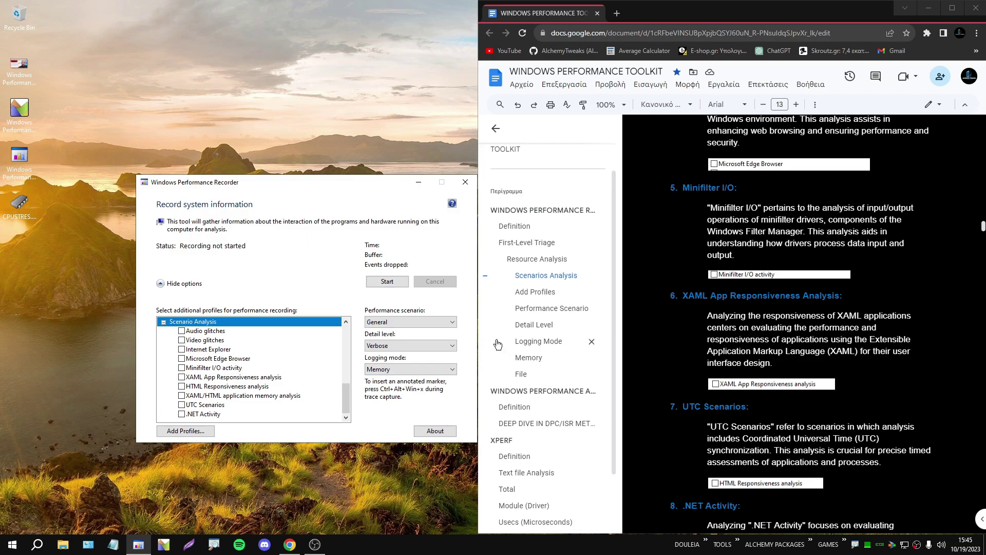
Go to the document's Performance Scenario section and inspect the recorder's available performance scenarios from General to Hibernate/Resume.
{"action": "left_click", "coordinate": [563, 308]}
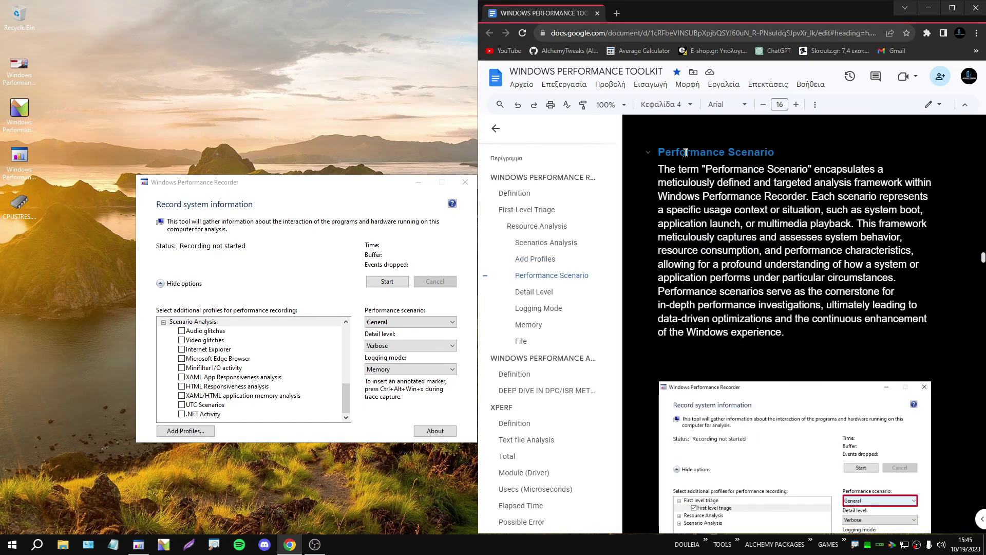
{"action": "left_click_drag", "start_coordinate": [812, 343], "coordinate": [657, 172]}
{"action": "scroll", "coordinate": [777, 376], "scroll_direction": "down", "scroll_amount": 5}
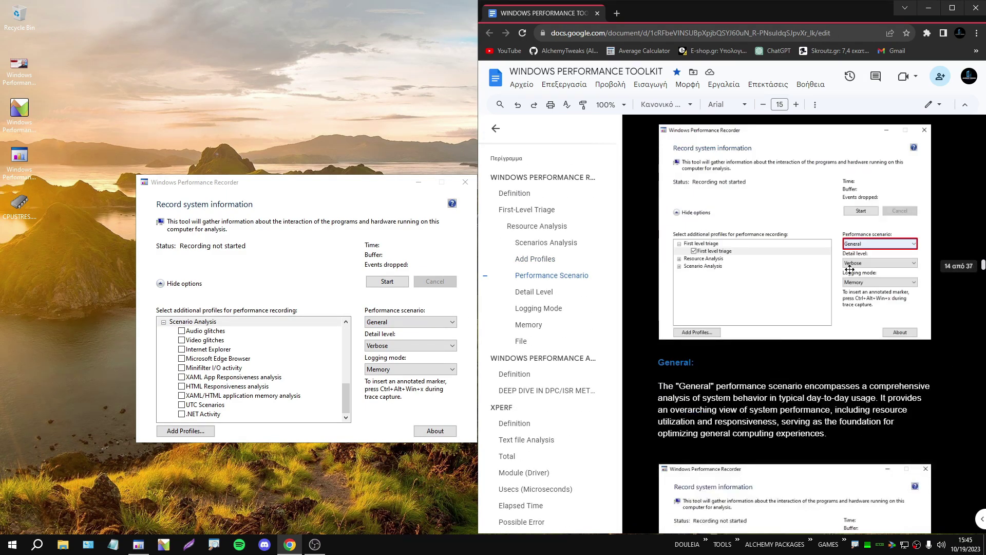
{"action": "left_click", "coordinate": [382, 319]}
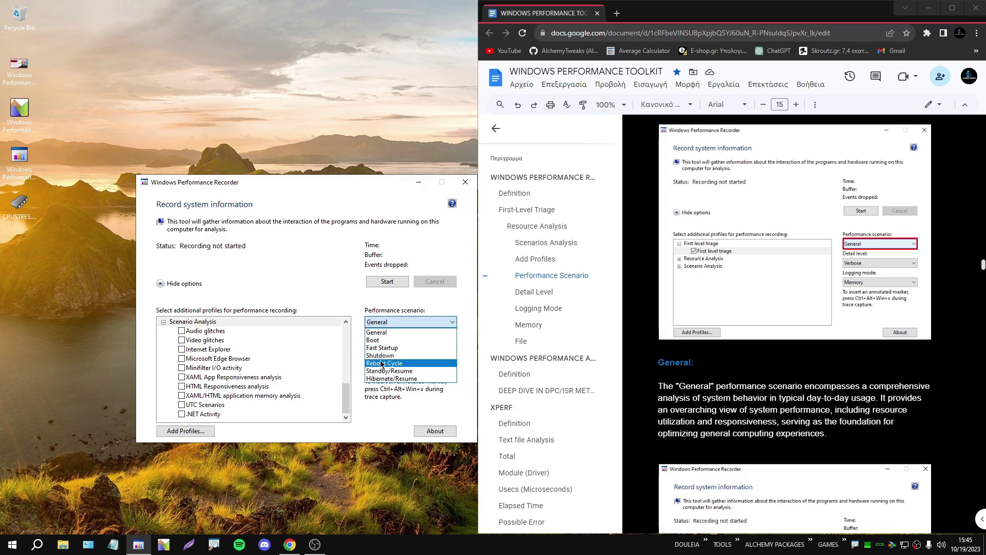
{"action": "left_click", "coordinate": [423, 301]}
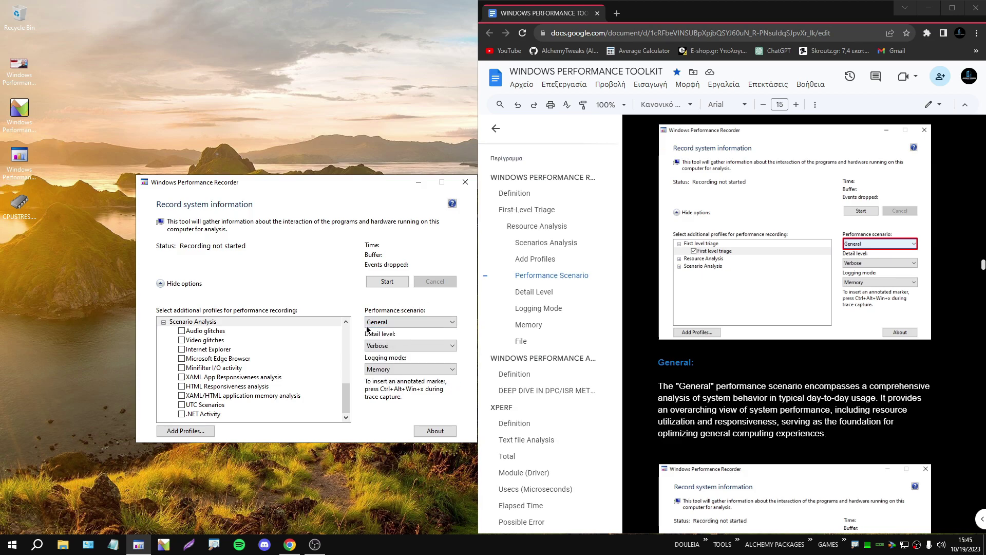
{"action": "left_click", "coordinate": [422, 323]}
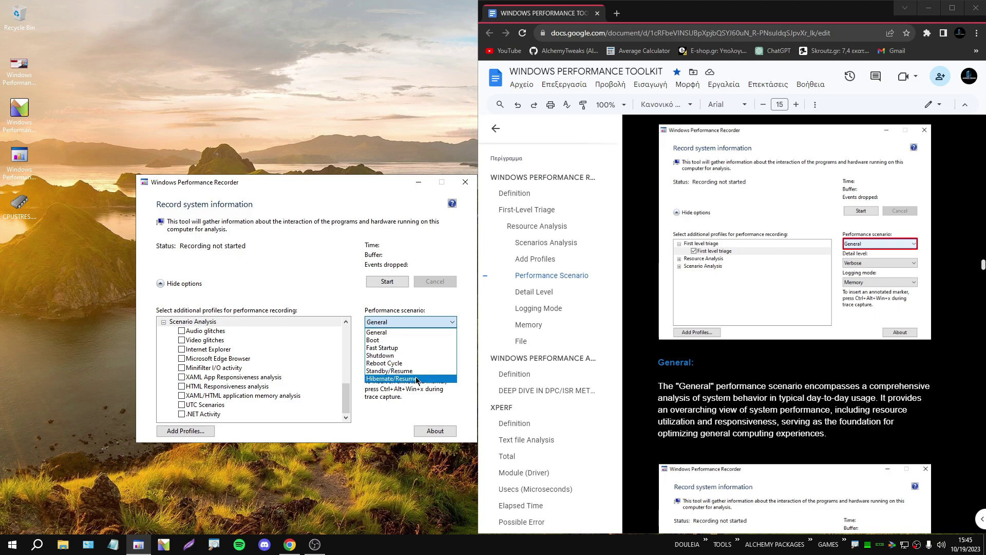
{"action": "left_click", "coordinate": [442, 306]}
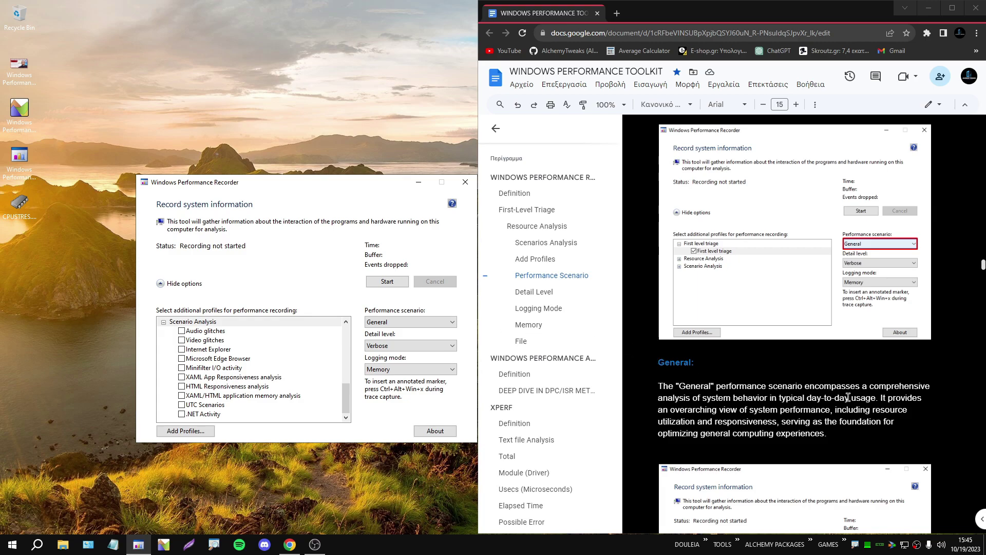
Read the document's descriptions of the individual performance scenarios, from General through Reboot Cycle.
{"action": "scroll", "coordinate": [856, 416], "scroll_direction": "down", "scroll_amount": 9}
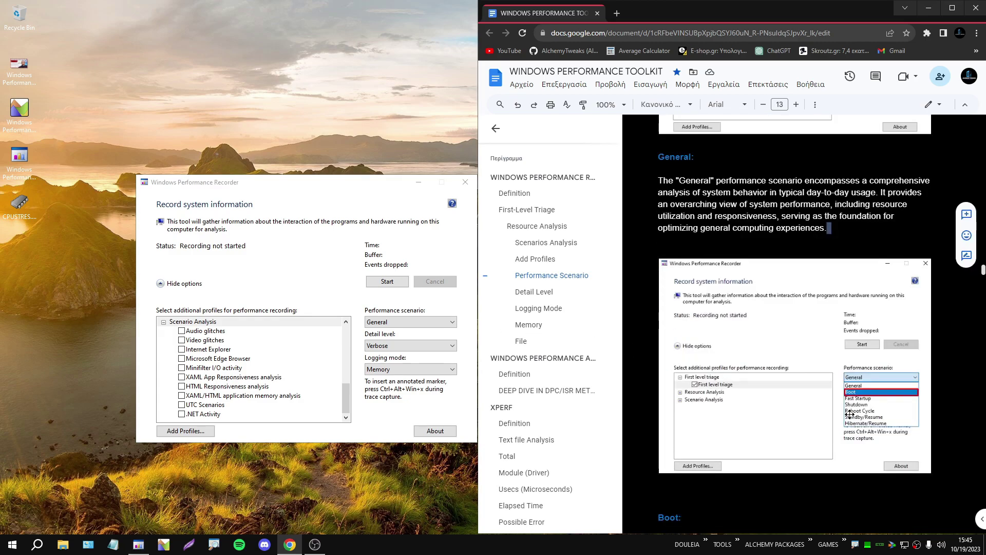
{"action": "scroll", "coordinate": [849, 411], "scroll_direction": "down", "scroll_amount": 15}
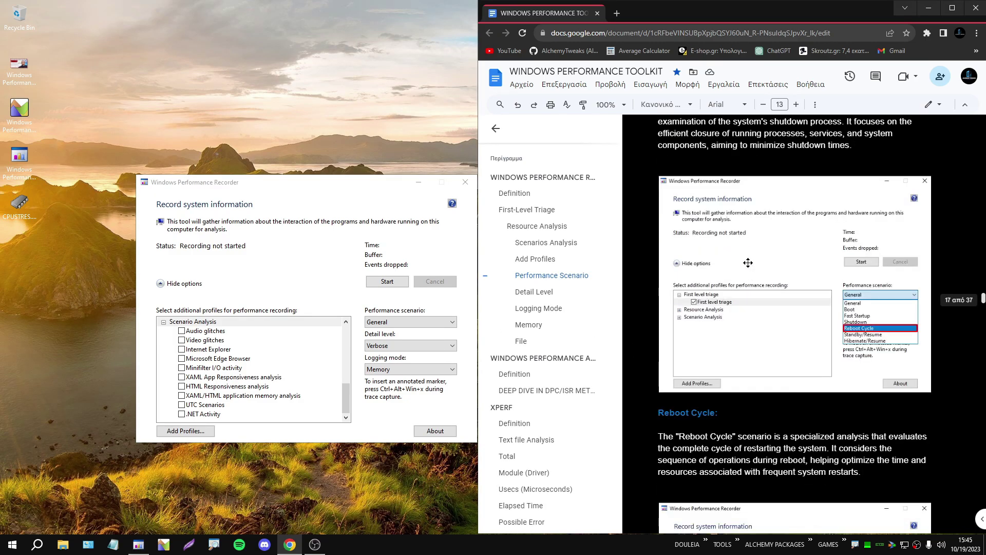
{"action": "scroll", "coordinate": [723, 312], "scroll_direction": "up", "scroll_amount": 10}
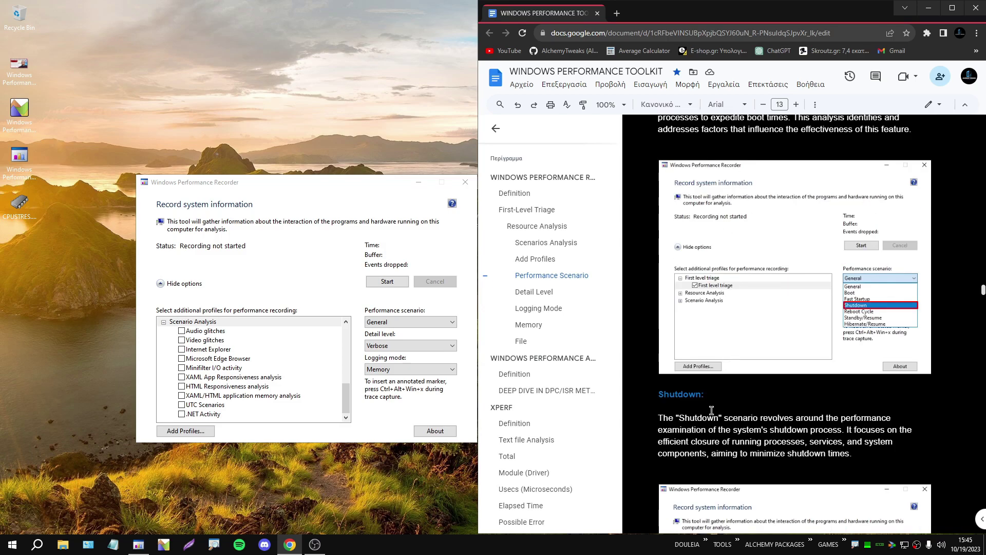
{"action": "scroll", "coordinate": [710, 436], "scroll_direction": "down", "scroll_amount": 2}
{"action": "scroll", "coordinate": [711, 437], "scroll_direction": "down", "scroll_amount": 7}
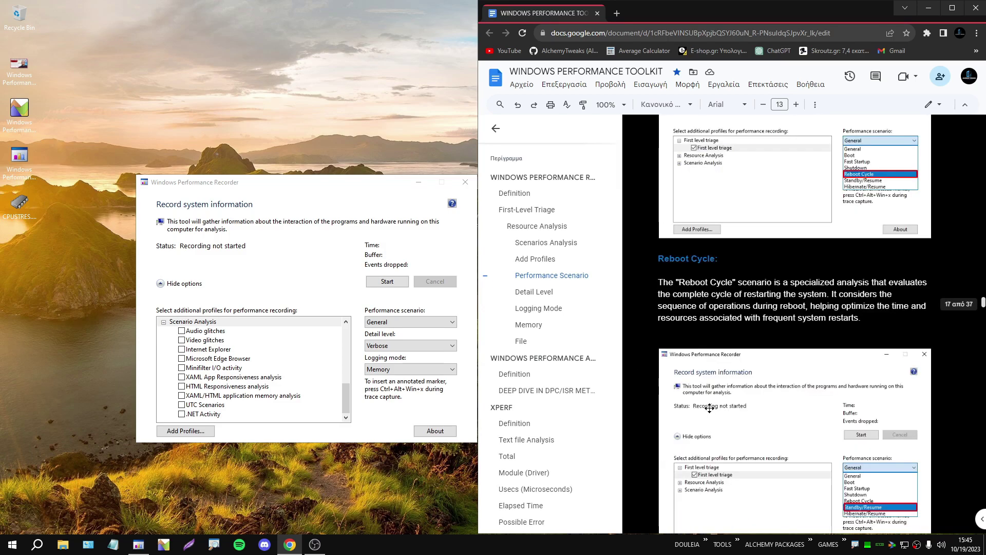
Go to the document's Detail Level section and inspect the recorder's Light and Verbose detail level options.
{"action": "left_click", "coordinate": [534, 291]}
{"action": "left_click", "coordinate": [381, 345]}
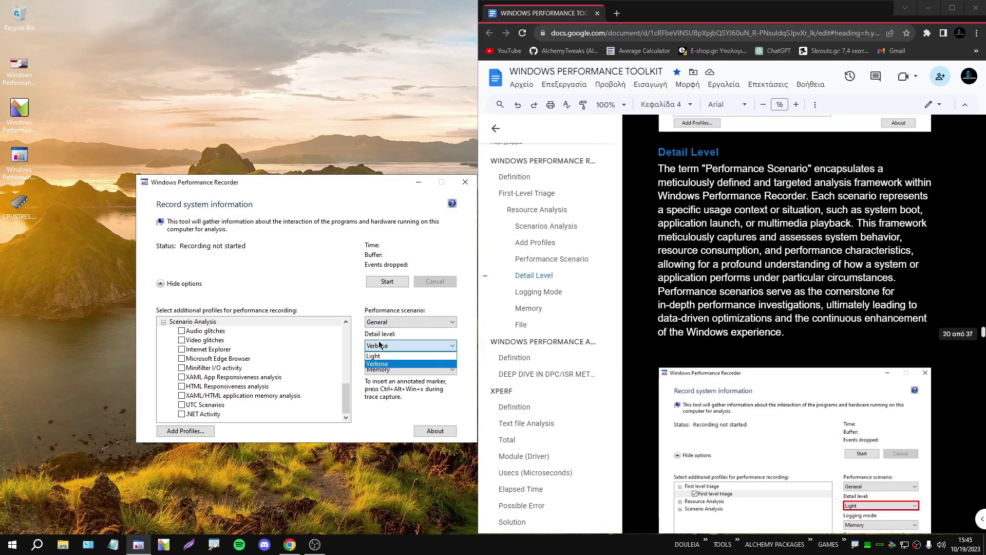
{"action": "left_click", "coordinate": [410, 335]}
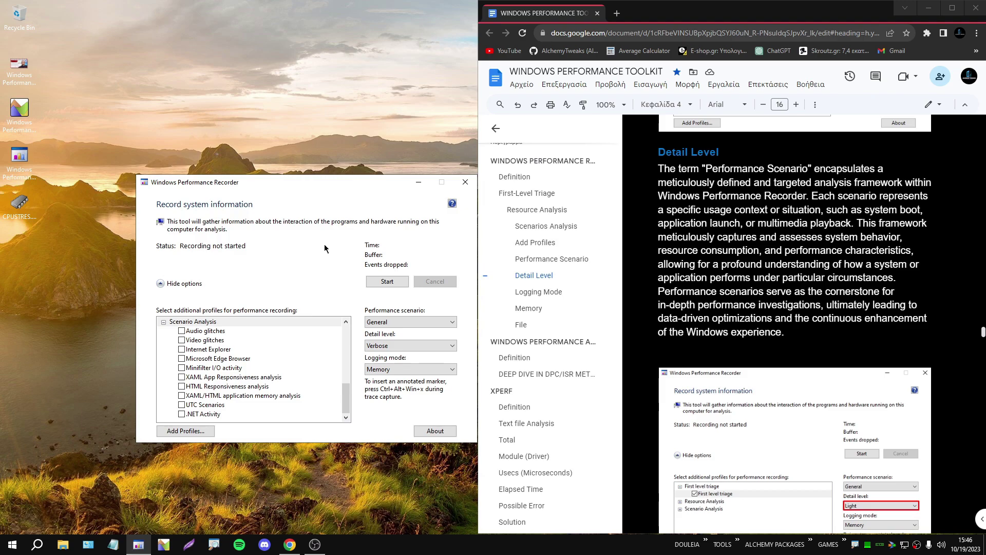
Try the Light detail level in the recorder and set the detail level back to Verbose.
{"action": "left_click", "coordinate": [395, 346]}
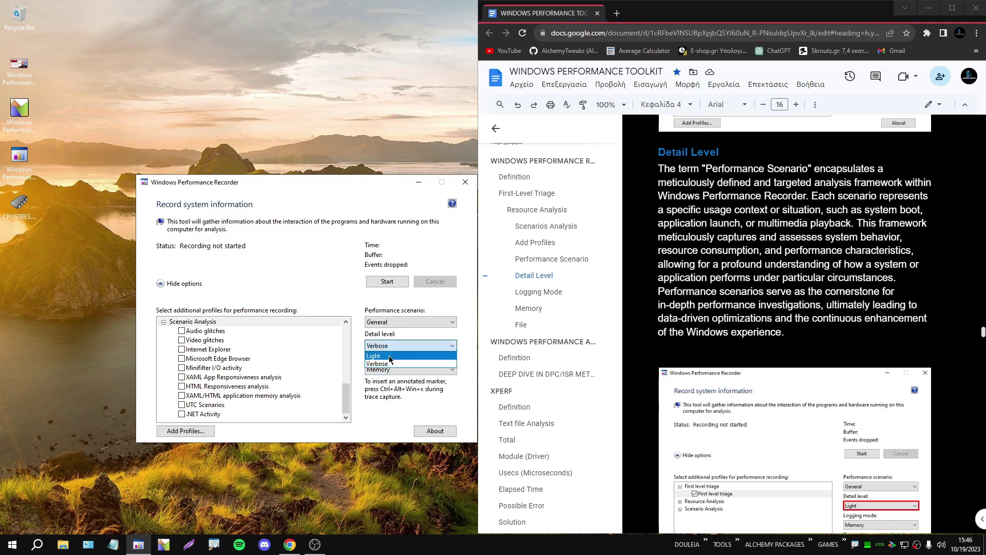
{"action": "left_click", "coordinate": [385, 363]}
{"action": "left_click", "coordinate": [391, 346]}
{"action": "left_click", "coordinate": [382, 356]}
{"action": "left_click", "coordinate": [386, 346]}
{"action": "left_click", "coordinate": [390, 364]}
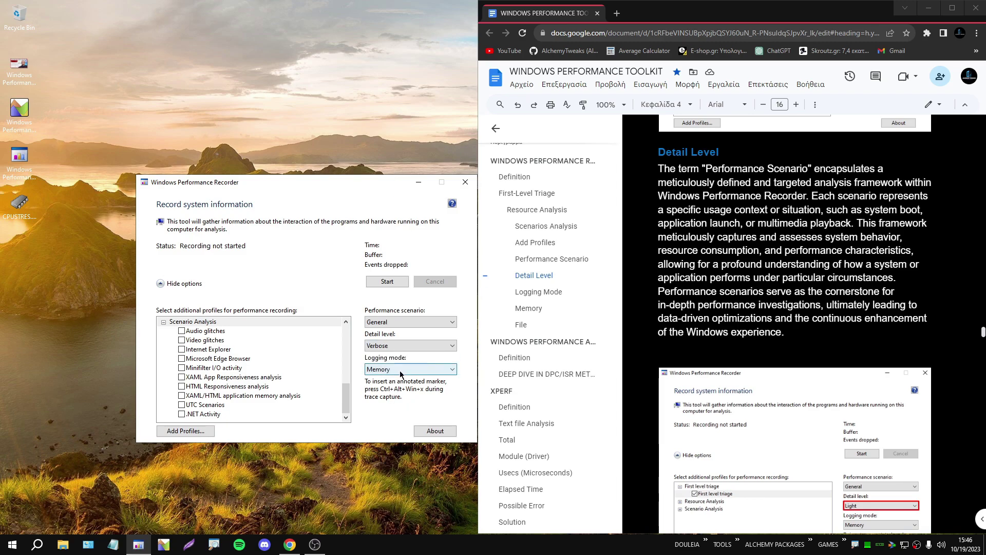
Go to the document's Logging Mode section and review the Memory and File mode descriptions.
{"action": "left_click", "coordinate": [535, 292]}
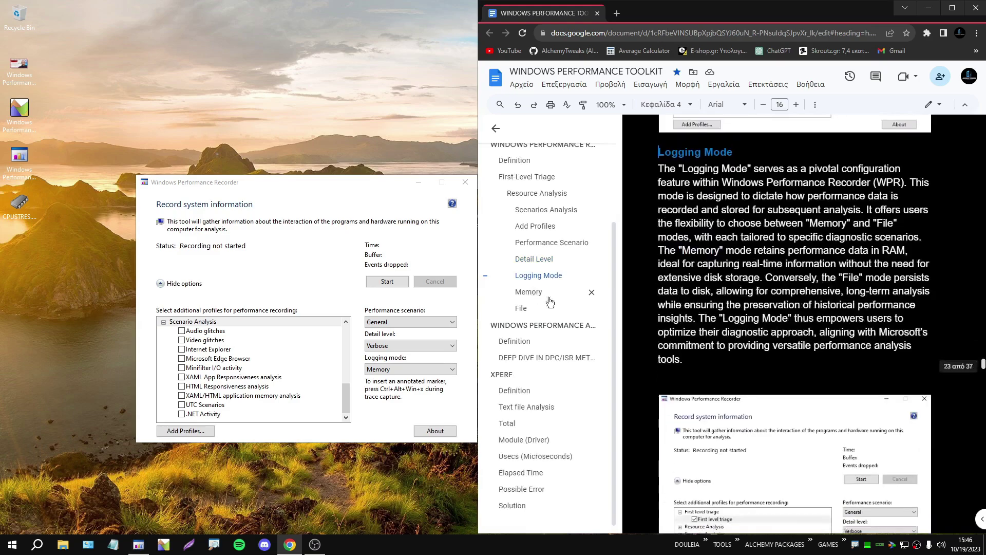
{"action": "scroll", "coordinate": [766, 405], "scroll_direction": "down", "scroll_amount": 20}
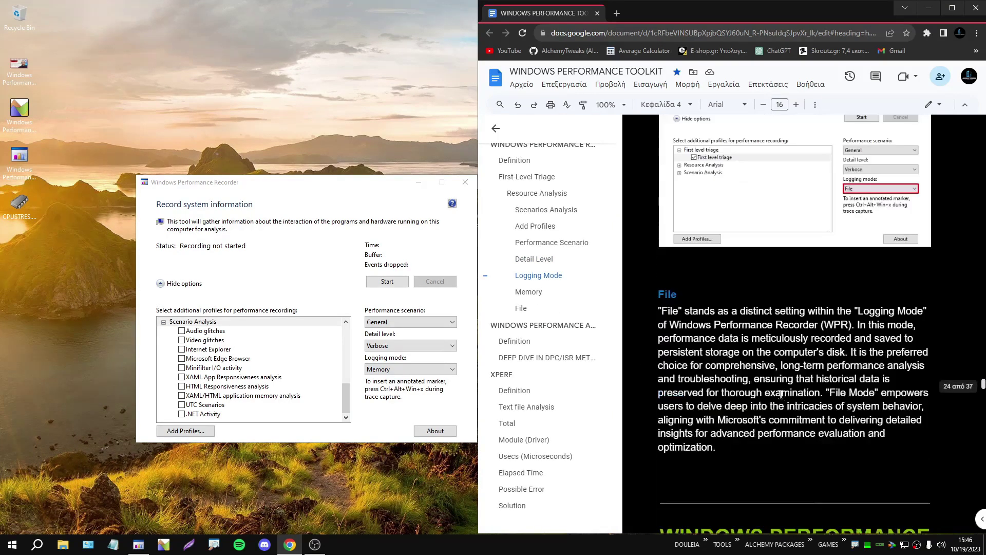
{"action": "scroll", "coordinate": [795, 381], "scroll_direction": "up", "scroll_amount": 14}
{"action": "scroll", "coordinate": [794, 379], "scroll_direction": "down", "scroll_amount": 11}
{"action": "scroll", "coordinate": [794, 379], "scroll_direction": "up", "scroll_amount": 12}
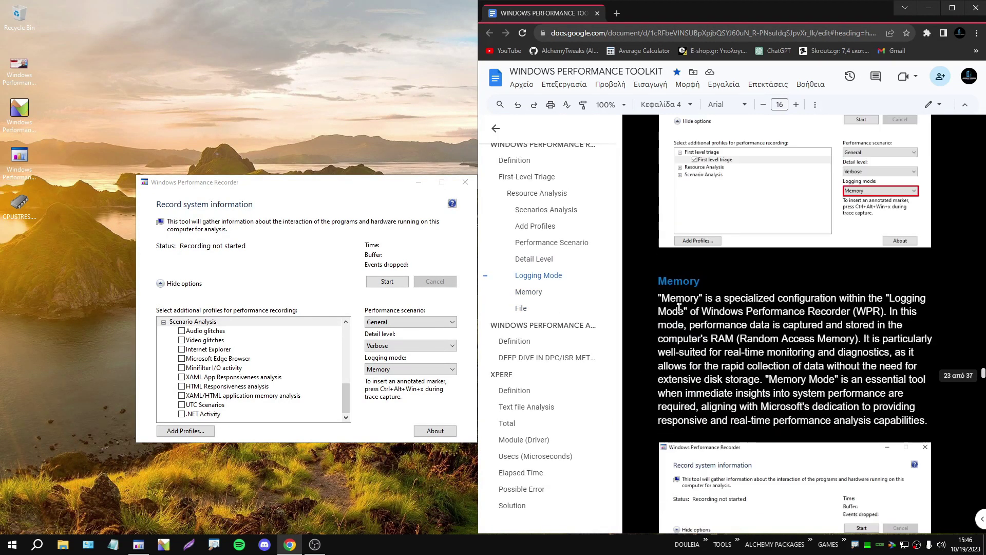
{"action": "scroll", "coordinate": [695, 327], "scroll_direction": "down", "scroll_amount": 4}
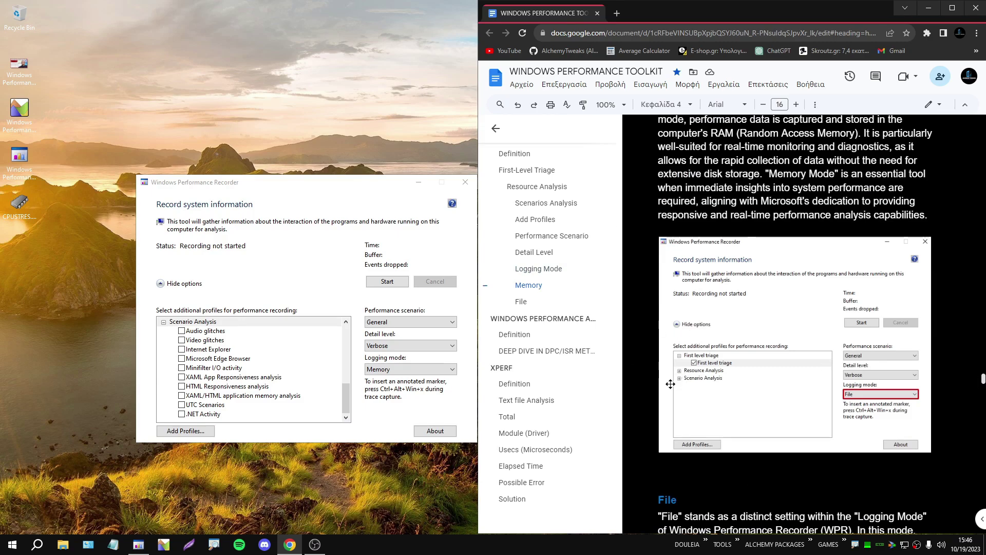
Set the recorder's logging mode to File and review the enabled First level triage and CPU usage profiles.
{"action": "left_click", "coordinate": [397, 369]}
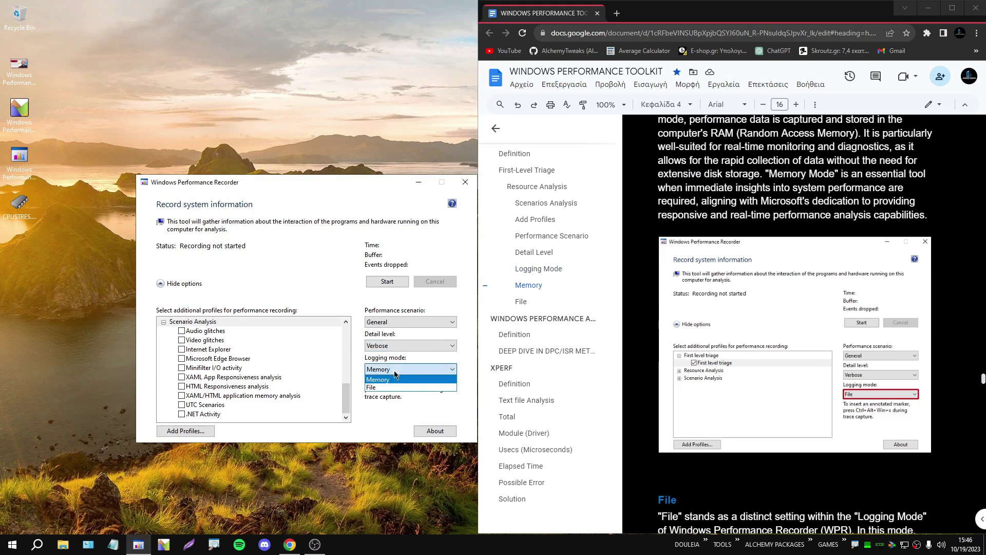
{"action": "left_click", "coordinate": [374, 389]}
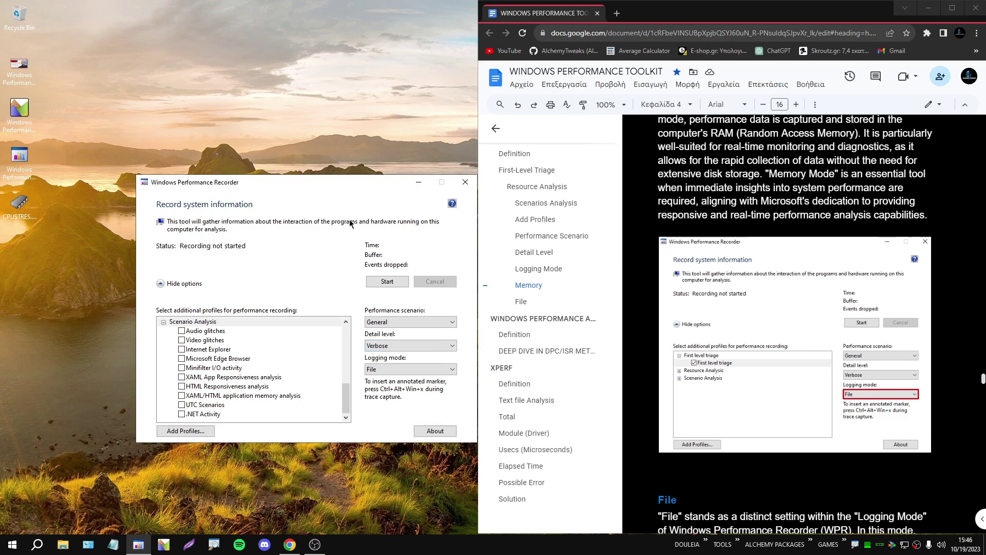
{"action": "left_click", "coordinate": [654, 491]}
{"action": "scroll", "coordinate": [654, 490], "scroll_direction": "down", "scroll_amount": 1}
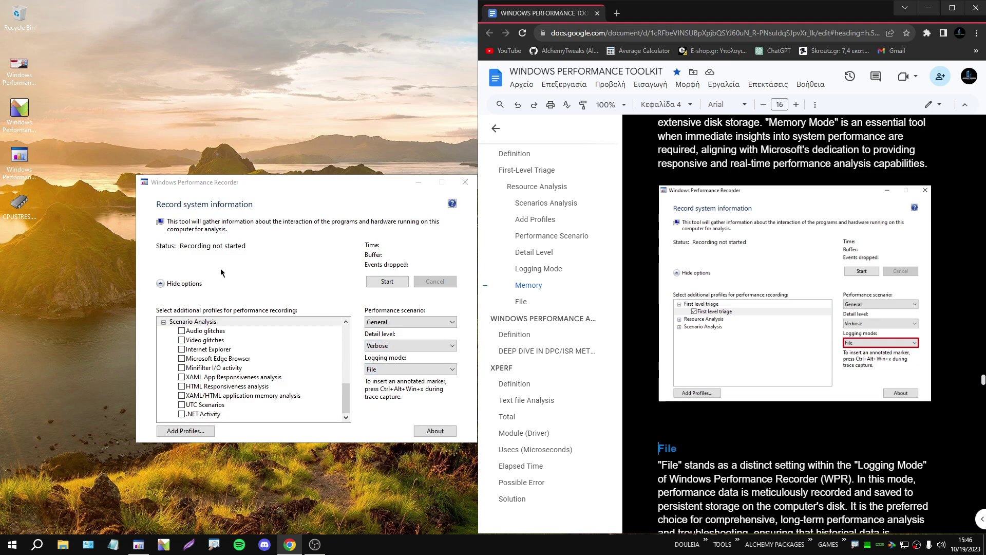
{"action": "left_click", "coordinate": [336, 374]}
{"action": "scroll", "coordinate": [336, 373], "scroll_direction": "up", "scroll_amount": 2}
{"action": "scroll", "coordinate": [200, 361], "scroll_direction": "up", "scroll_amount": 6}
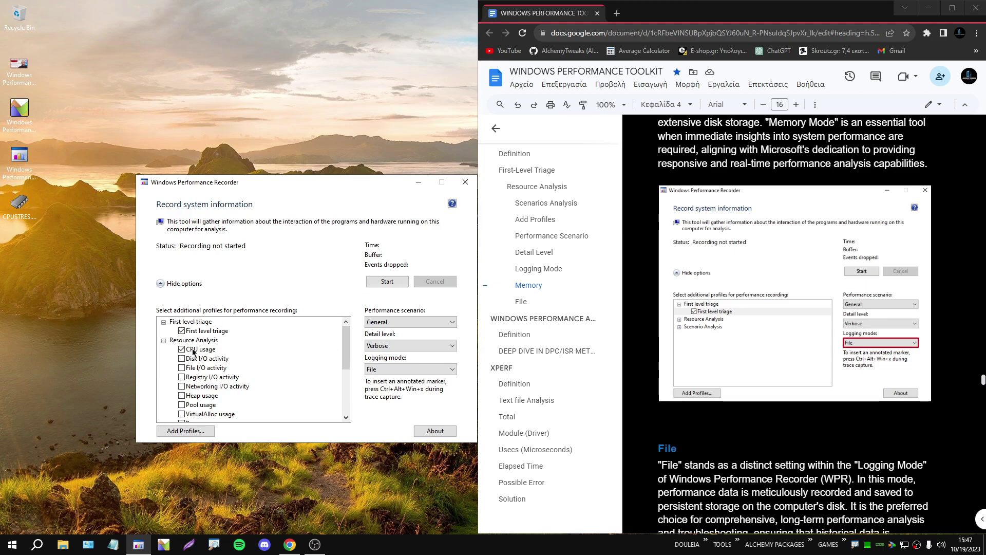
Move the CPUSTRES.EXE desktop icon out of the icon column to the empty area beside the recorder window.
{"action": "left_click", "coordinate": [17, 214]}
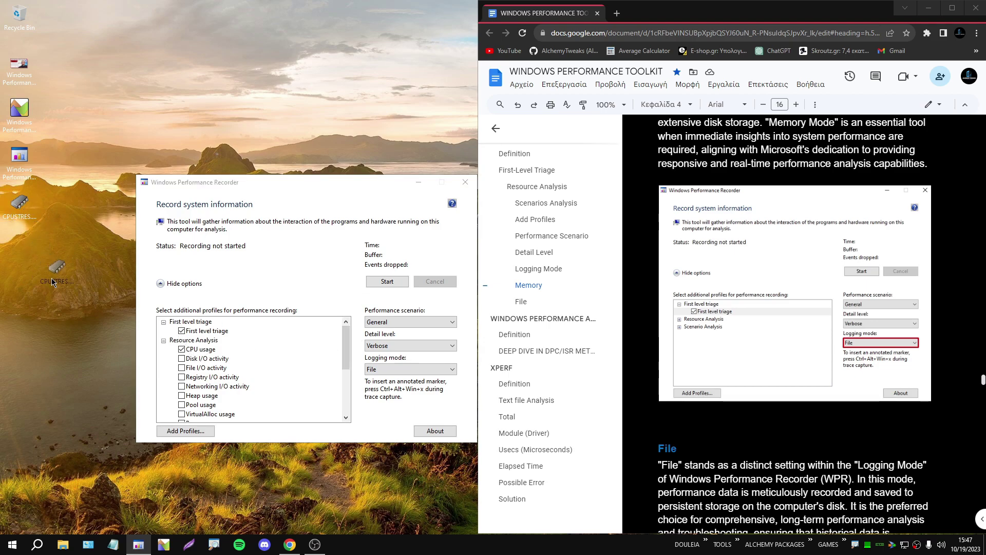
{"action": "left_click_drag", "start_coordinate": [96, 303], "coordinate": [95, 305]}
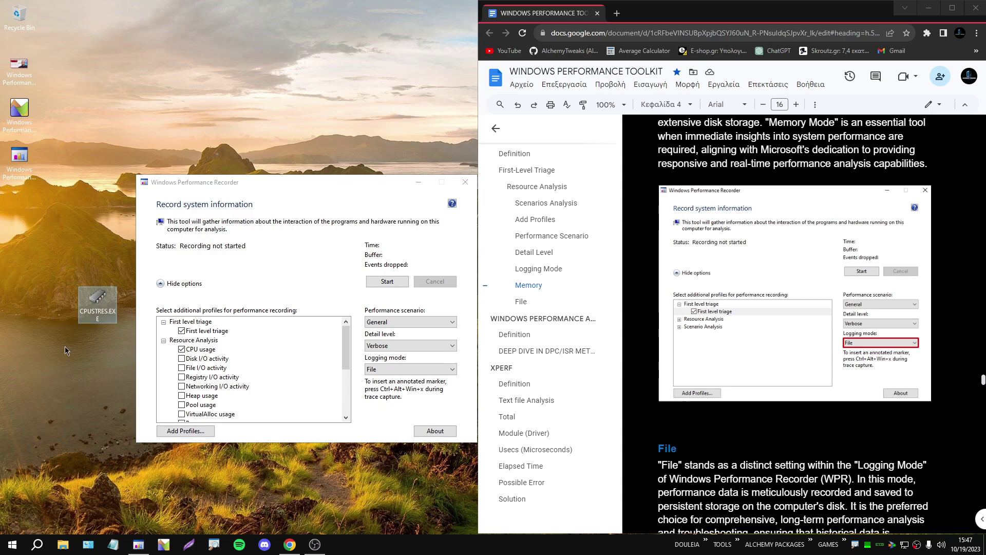
{"action": "right_click", "coordinate": [89, 303]}
{"action": "left_click", "coordinate": [39, 199]}
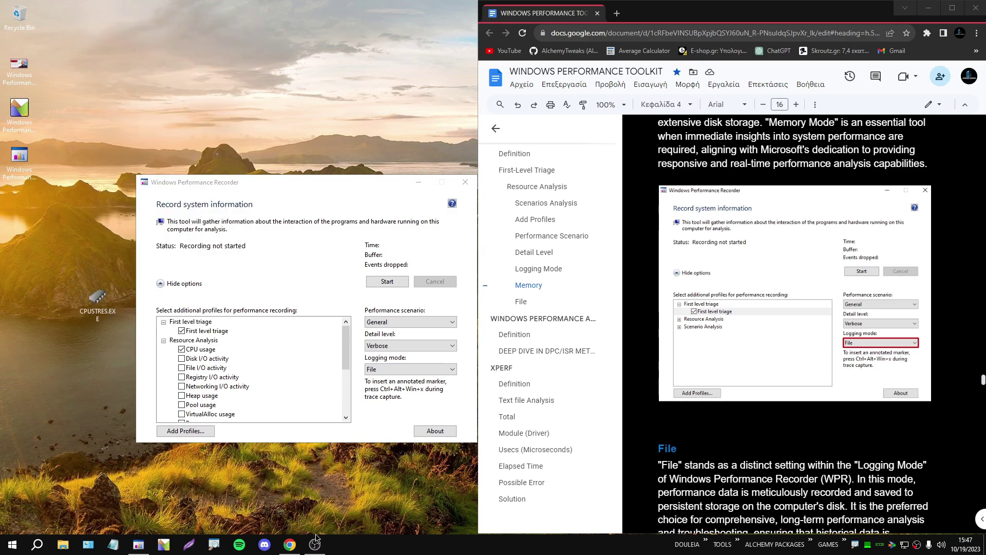
Search the web for "SYSINTERNAL cpustress", look over the CpuStres download page, and close its tab.
{"action": "mouse_move", "coordinate": [287, 546]}
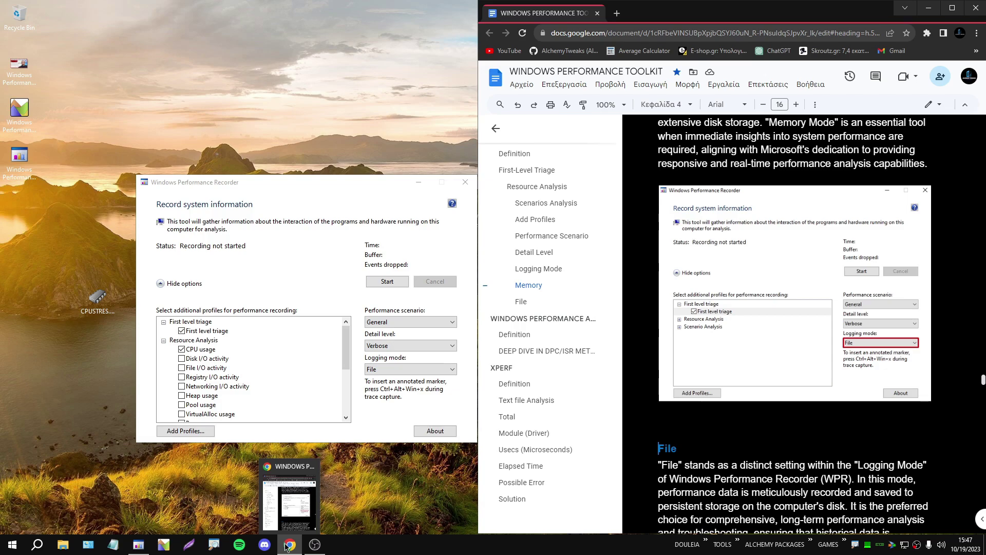
{"action": "left_click", "coordinate": [615, 15]}
{"action": "type", "text": "SYSINTERNAL"}
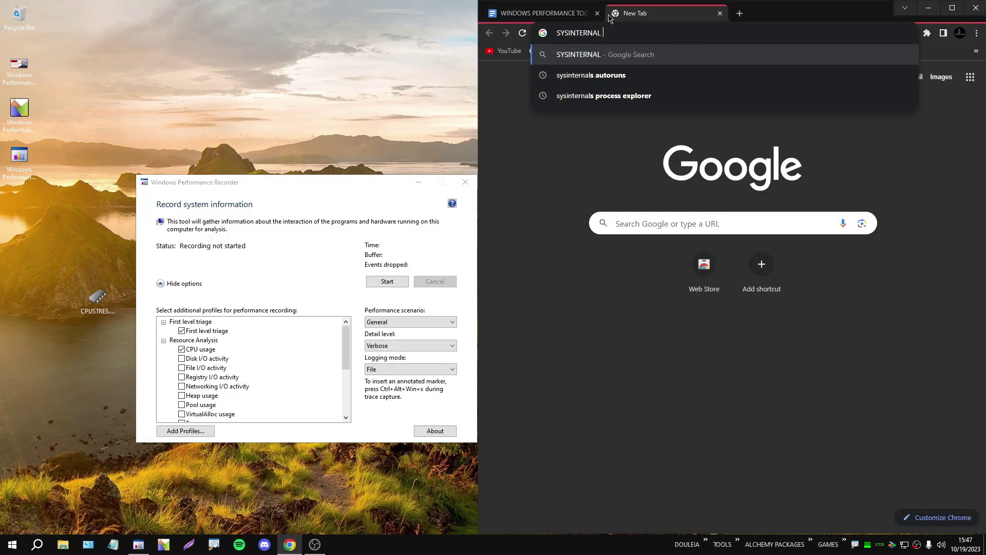
{"action": "type", "text": " cpustress"}
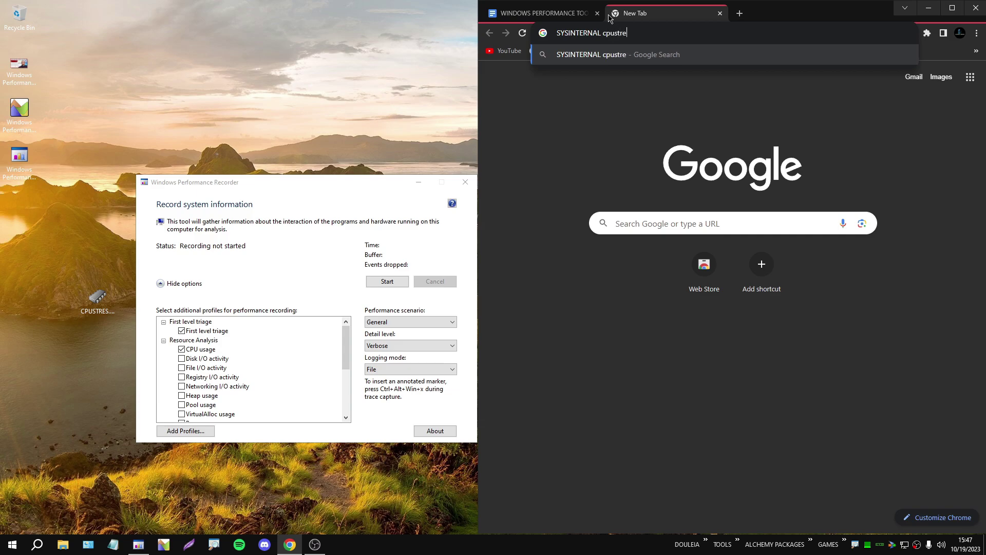
{"action": "key", "text": "Return"}
{"action": "left_click", "coordinate": [553, 359]}
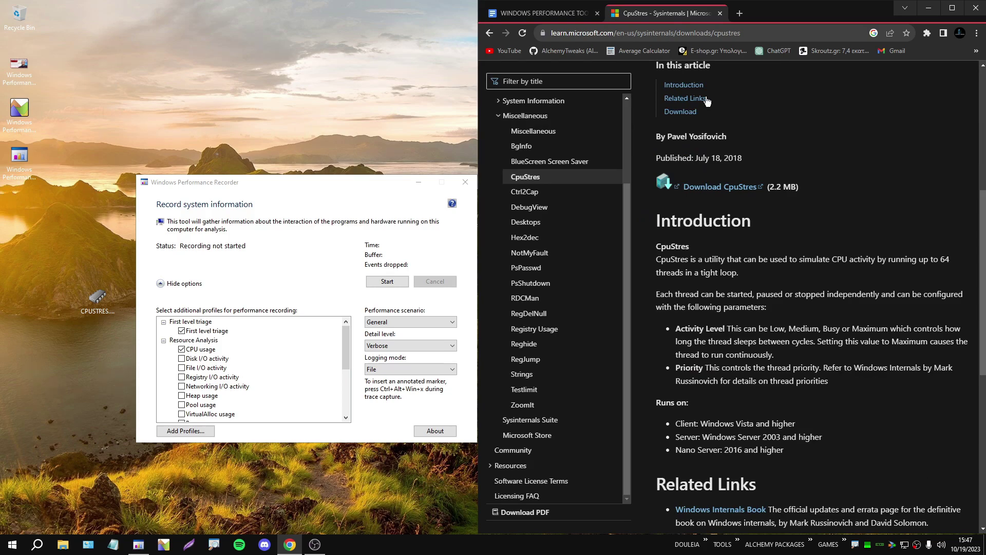
{"action": "left_click", "coordinate": [721, 14]}
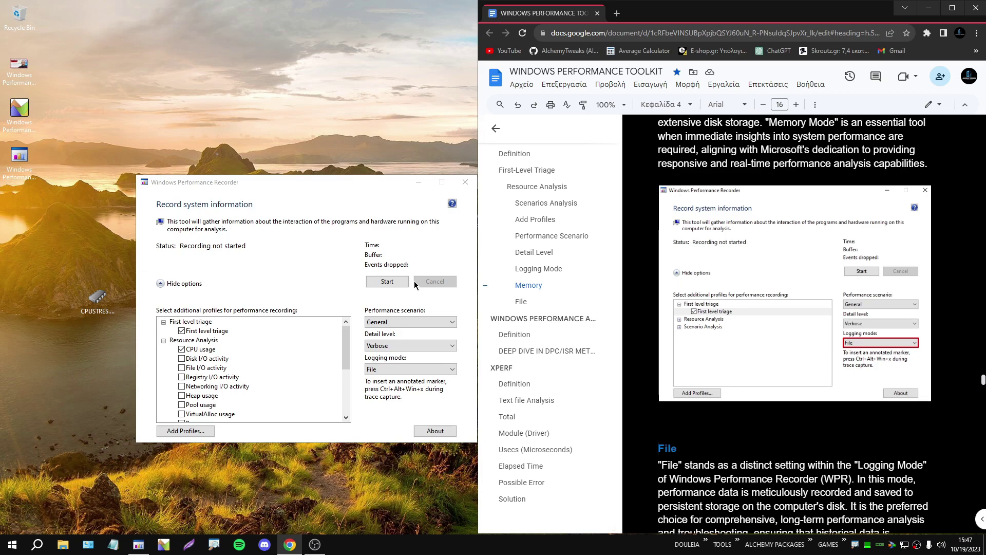
Start the performance recording, run CPUSTRES.EXE as administrator, and place its window beside the recorder.
{"action": "left_click", "coordinate": [393, 283]}
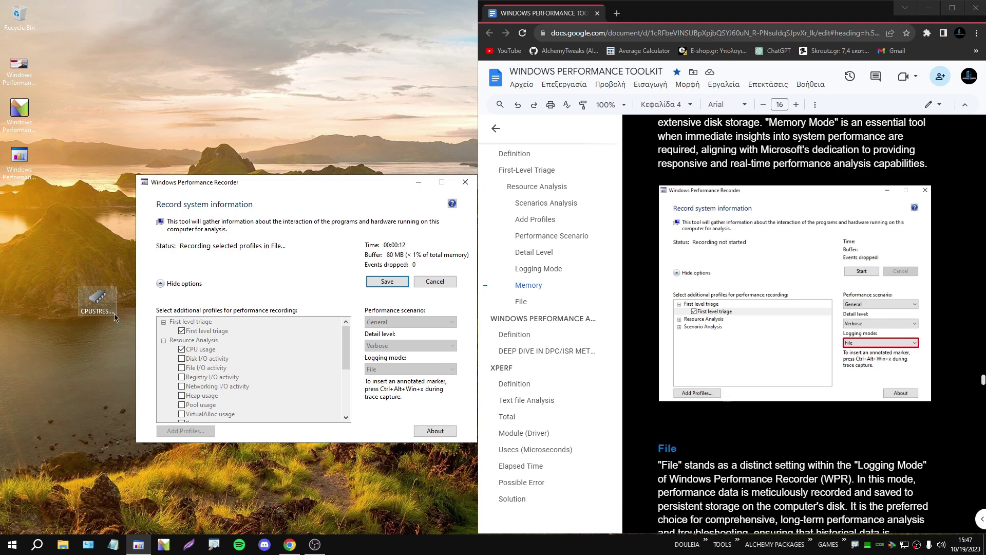
{"action": "right_click", "coordinate": [99, 303]}
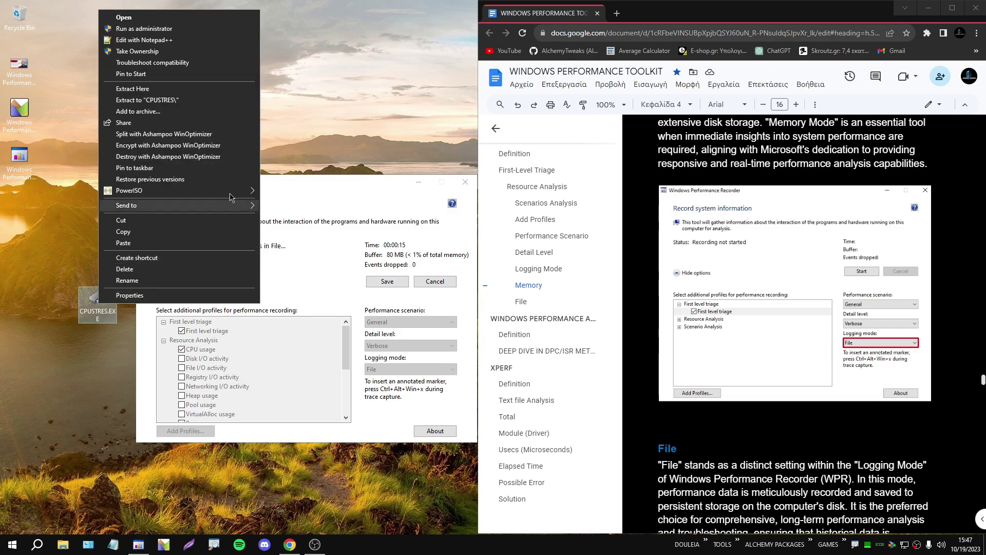
{"action": "left_click", "coordinate": [147, 28]}
{"action": "left_click_drag", "start_coordinate": [213, 120], "coordinate": [591, 177]}
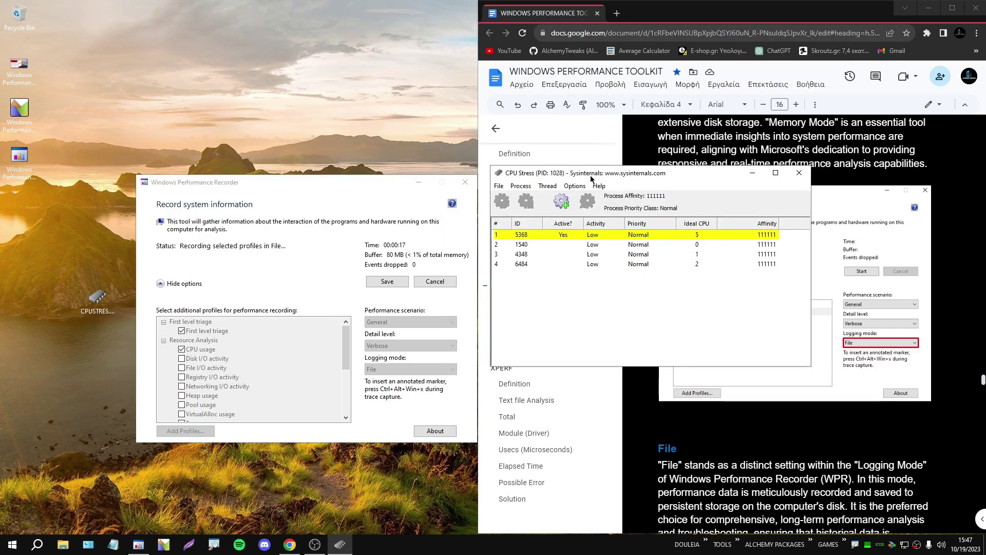
Activate threads 2, 3 and 4 in CPU Stress so they run alongside thread 1.
{"action": "right_click", "coordinate": [528, 235]}
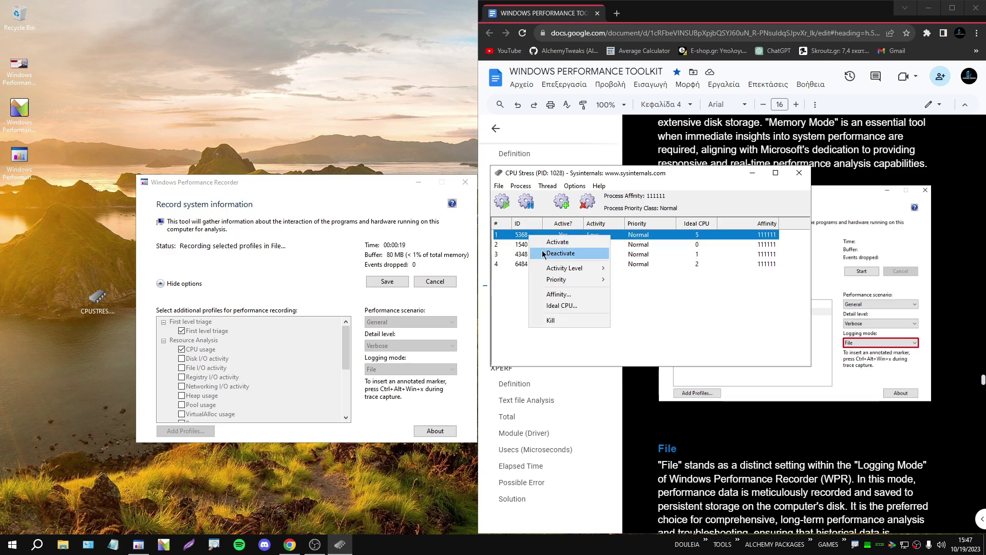
{"action": "left_click", "coordinate": [555, 244]}
{"action": "left_click", "coordinate": [555, 245]}
{"action": "right_click", "coordinate": [555, 245]}
{"action": "left_click", "coordinate": [560, 251]}
{"action": "right_click", "coordinate": [538, 257]}
{"action": "left_click", "coordinate": [547, 259]}
{"action": "right_click", "coordinate": [551, 261]}
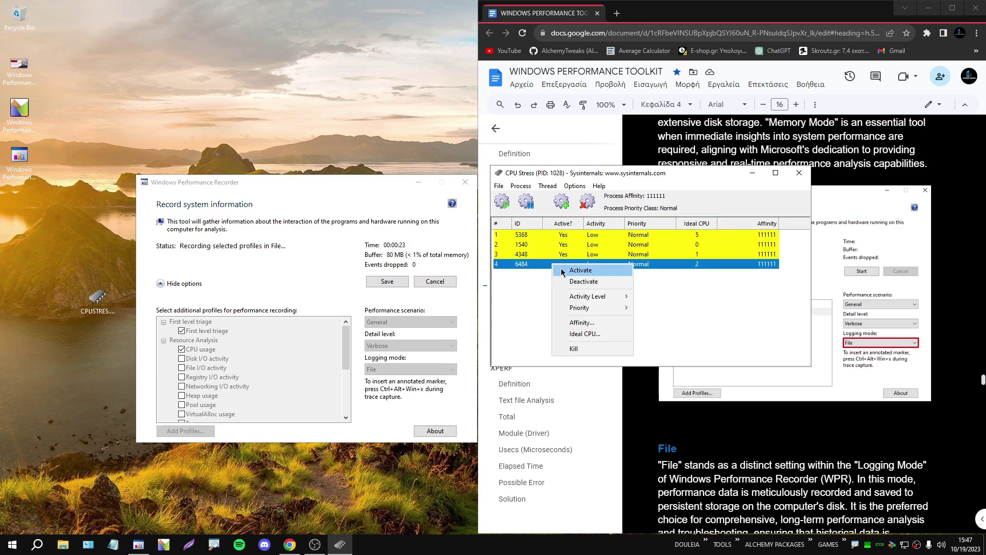
{"action": "left_click", "coordinate": [563, 266]}
Set the CPU Stress activity levels to Medium (50%) for threads 1 and 3 and Busy (75%) for thread 2.
{"action": "left_click", "coordinate": [568, 238]}
{"action": "right_click", "coordinate": [568, 238]}
{"action": "mouse_move", "coordinate": [614, 280]}
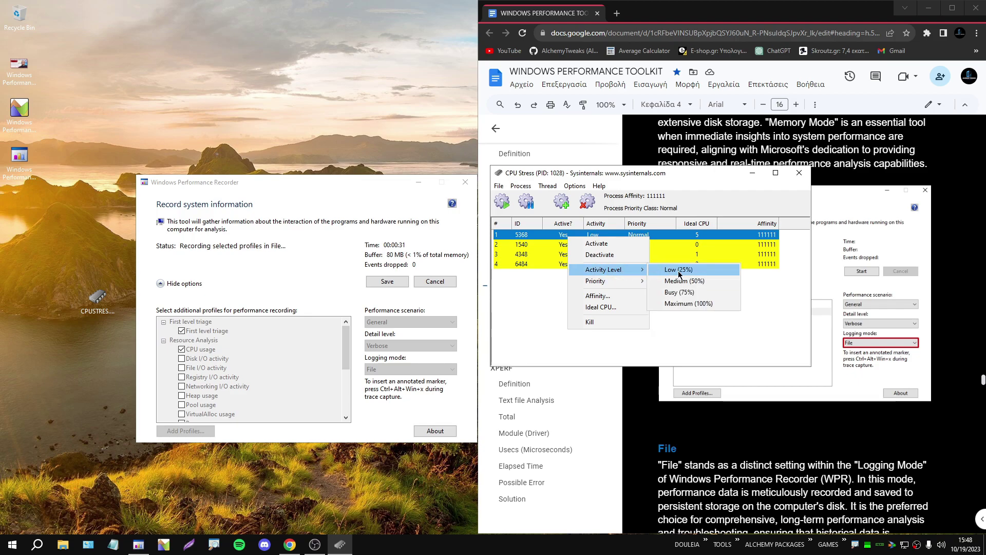
{"action": "left_click", "coordinate": [684, 281]}
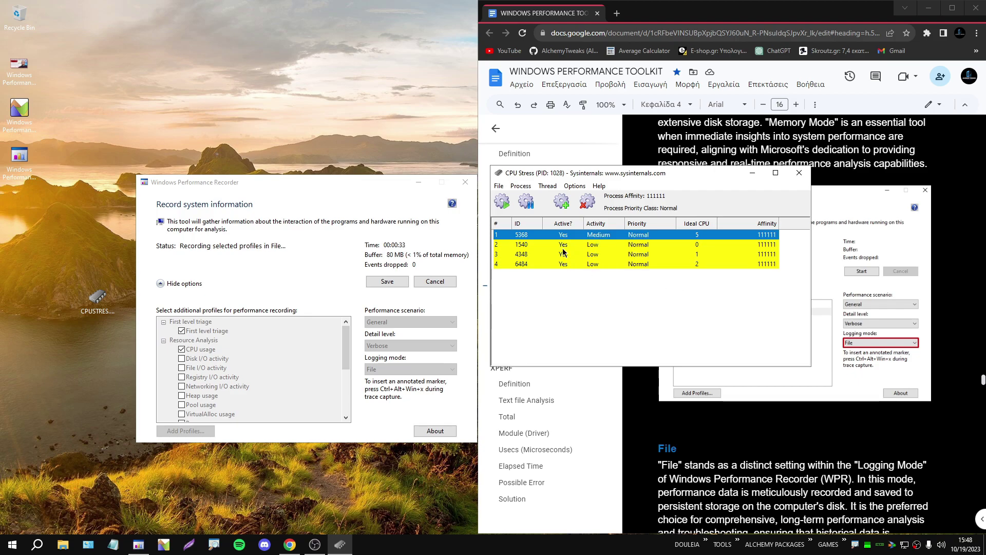
{"action": "right_click", "coordinate": [563, 245]}
{"action": "mouse_move", "coordinate": [598, 276]}
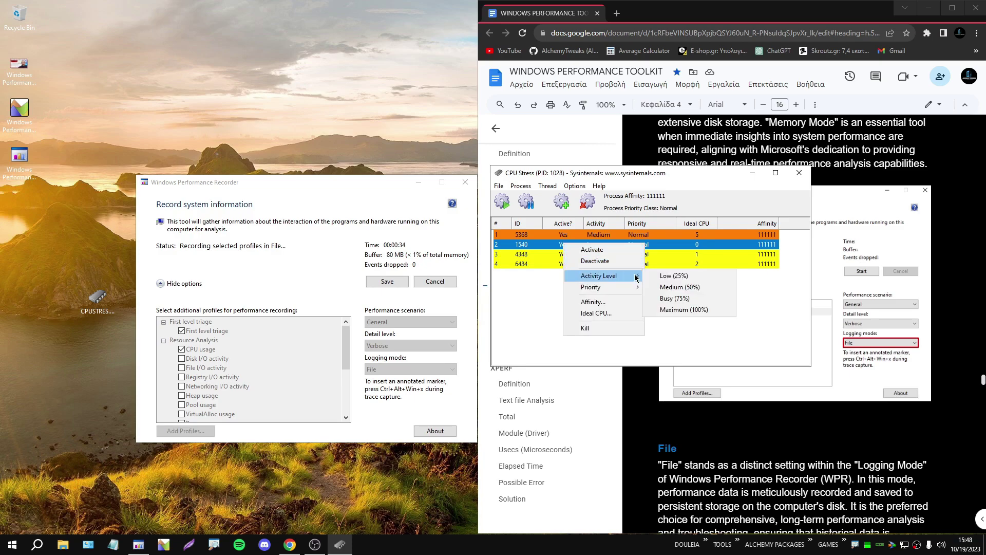
{"action": "left_click", "coordinate": [668, 300]}
{"action": "key", "text": "Down"}
{"action": "right_click", "coordinate": [610, 255]}
{"action": "mouse_move", "coordinate": [637, 286]}
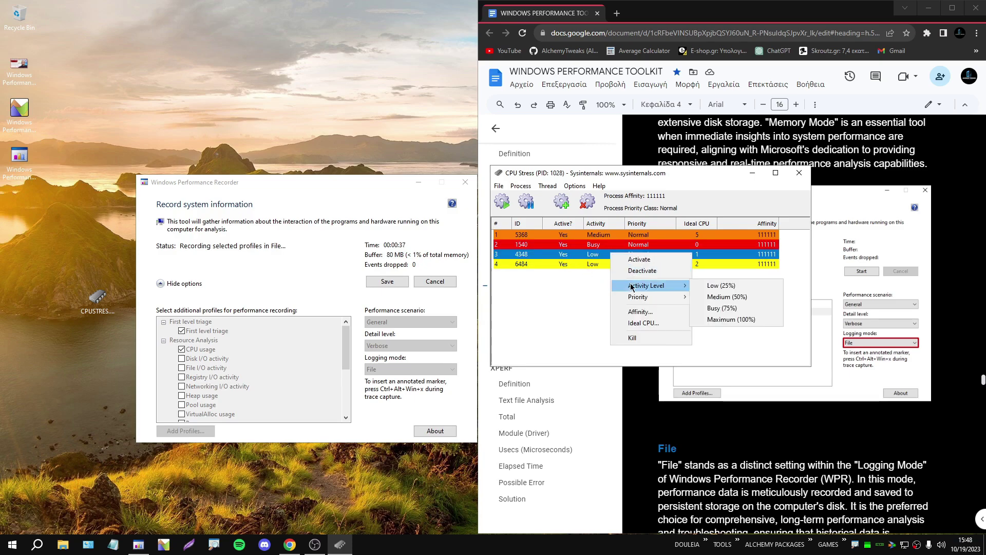
{"action": "left_click", "coordinate": [712, 301]}
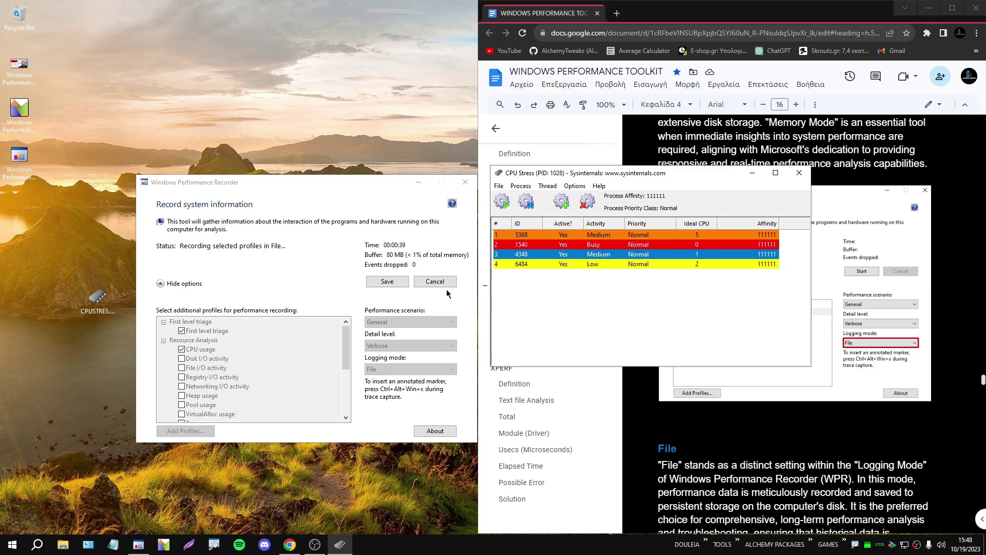
Open Task Manager to examine the per-core CPU load, then close it.
{"action": "right_click", "coordinate": [413, 545]}
{"action": "left_click", "coordinate": [447, 503]}
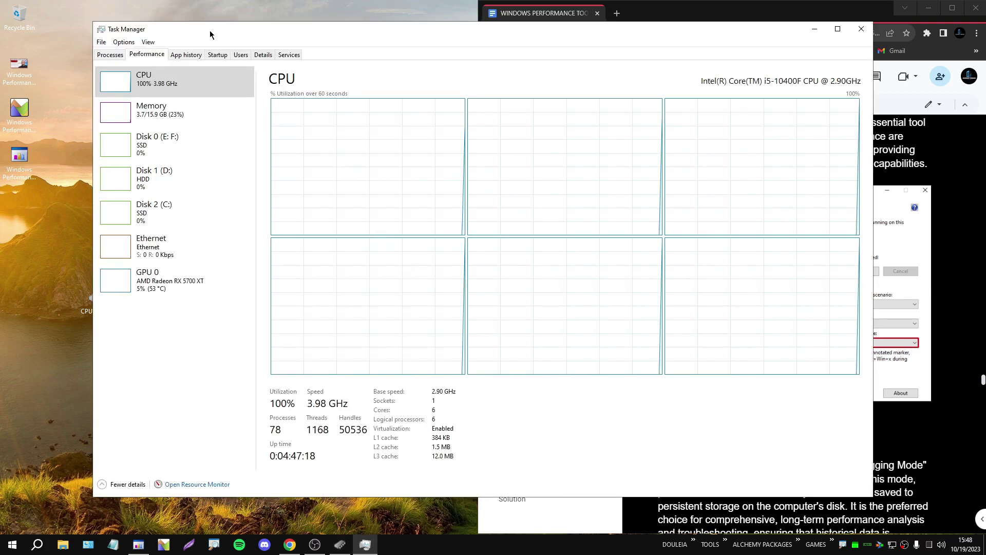
{"action": "left_click_drag", "start_coordinate": [210, 30], "coordinate": [262, 68]}
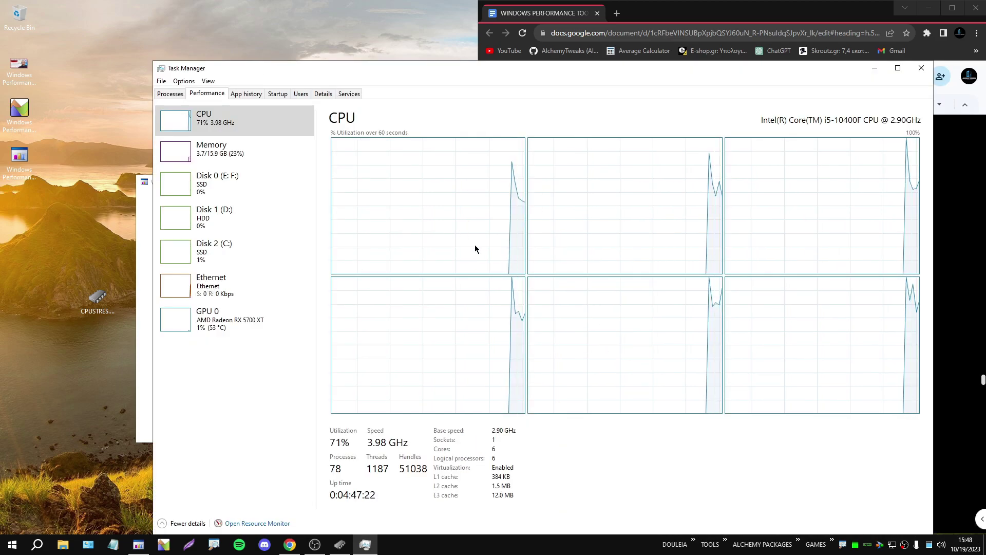
{"action": "left_click", "coordinate": [912, 68]}
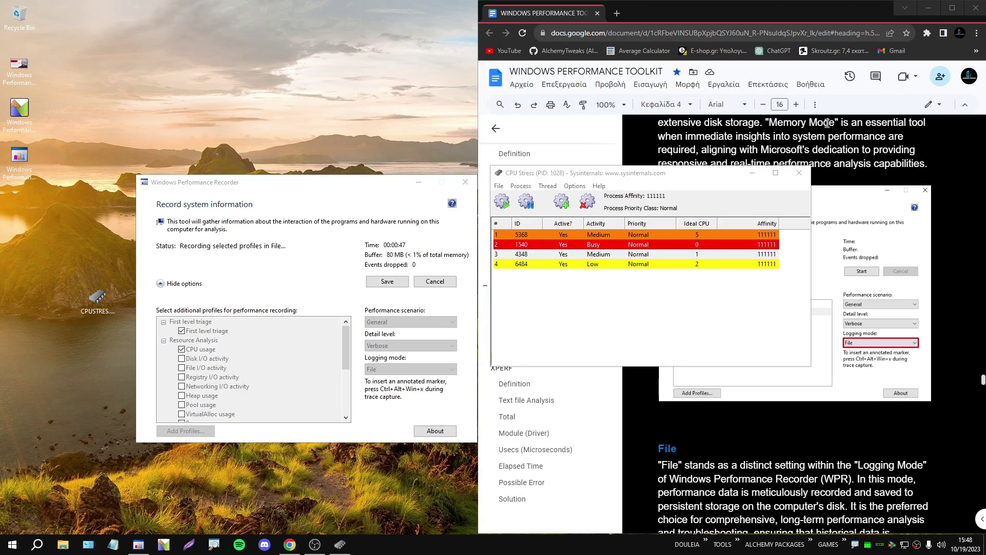
Stop the recording for saving and review the default folder and file name proposed for the trace.
{"action": "left_click", "coordinate": [388, 282]}
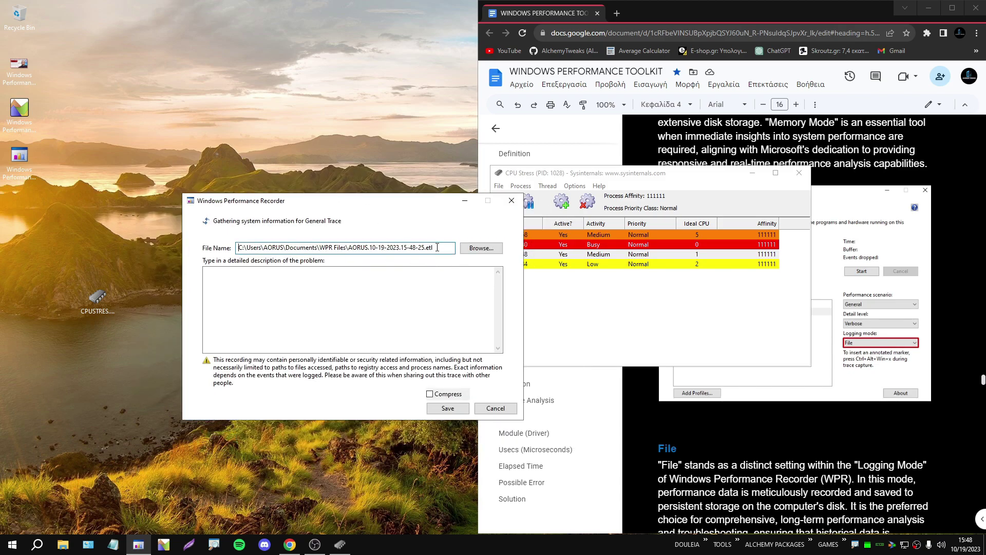
{"action": "left_click_drag", "start_coordinate": [437, 247], "coordinate": [233, 250]}
{"action": "left_click_drag", "start_coordinate": [434, 248], "coordinate": [209, 248]}
{"action": "left_click", "coordinate": [438, 247]}
{"action": "left_click_drag", "start_coordinate": [438, 247], "coordinate": [233, 248]}
{"action": "left_click_drag", "start_coordinate": [438, 249], "coordinate": [232, 246]}
{"action": "left_click", "coordinate": [320, 249]}
{"action": "left_click_drag", "start_coordinate": [347, 248], "coordinate": [233, 248]}
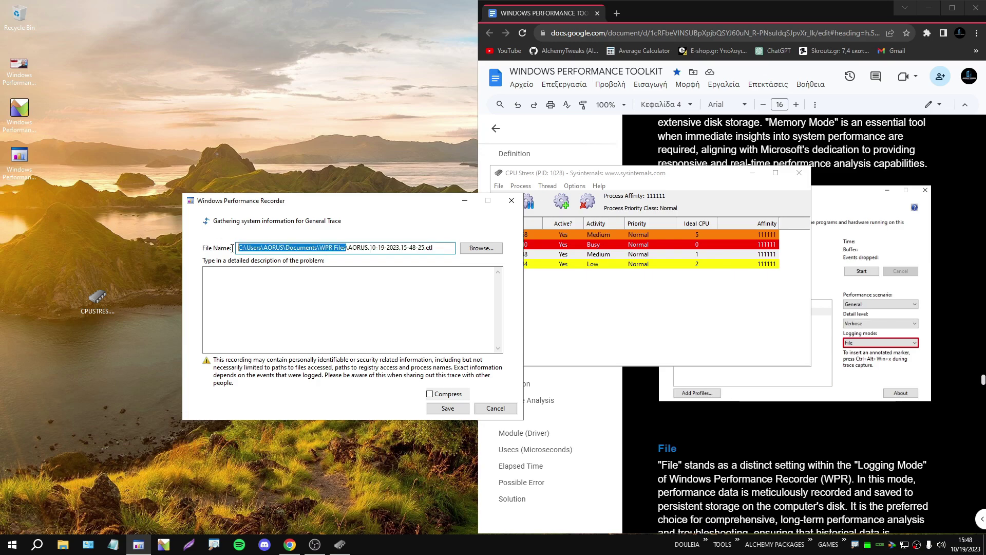
Change the trace's save location to the WPR Recordings folder on drive C and save the trace there.
{"action": "left_click", "coordinate": [474, 251]}
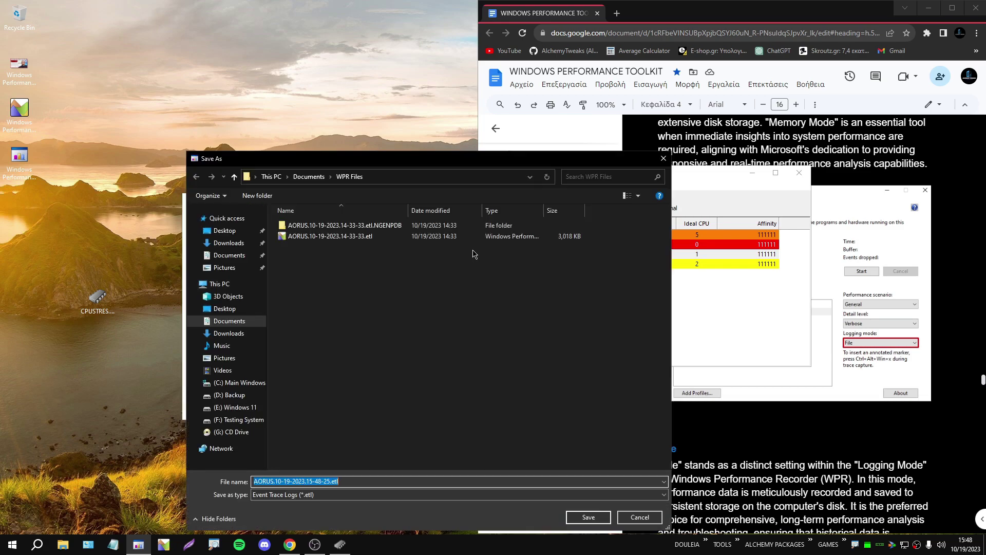
{"action": "left_click", "coordinate": [219, 282]}
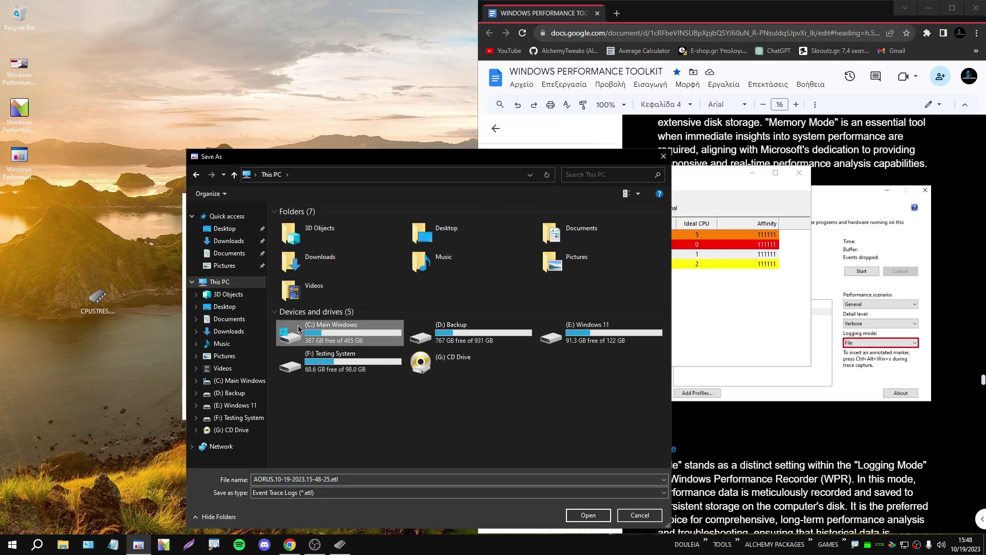
{"action": "double_click", "coordinate": [324, 337]}
{"action": "left_click", "coordinate": [323, 375]}
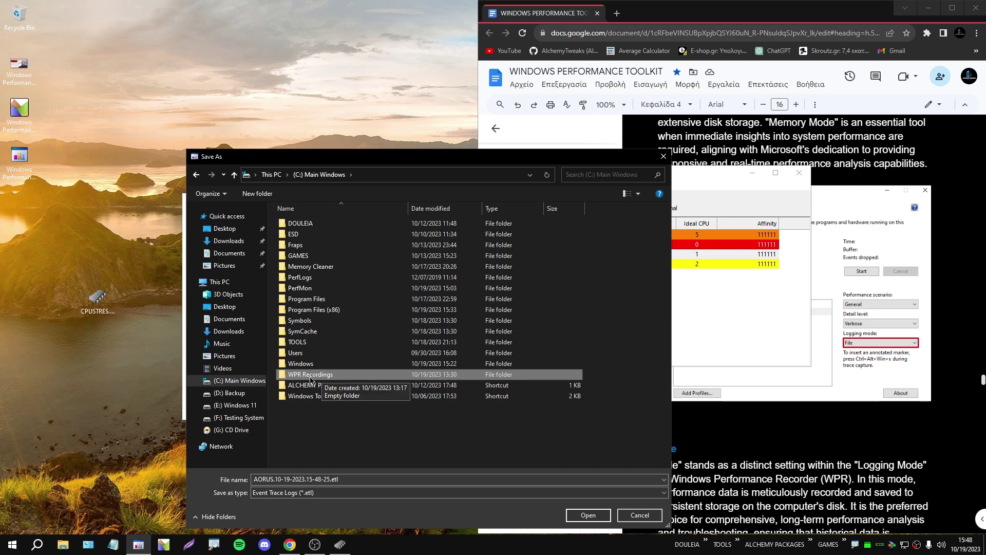
{"action": "double_click", "coordinate": [337, 378]}
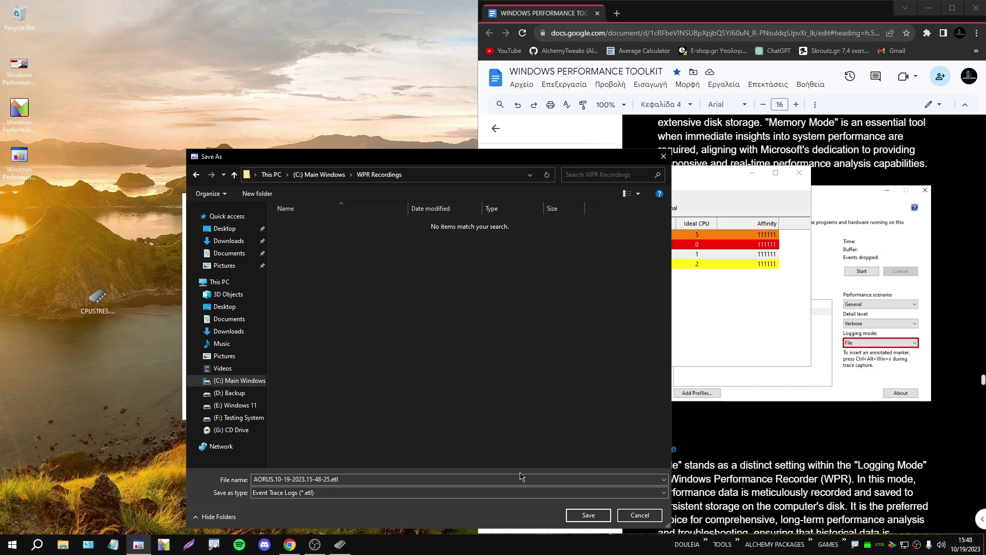
{"action": "left_click", "coordinate": [581, 518]}
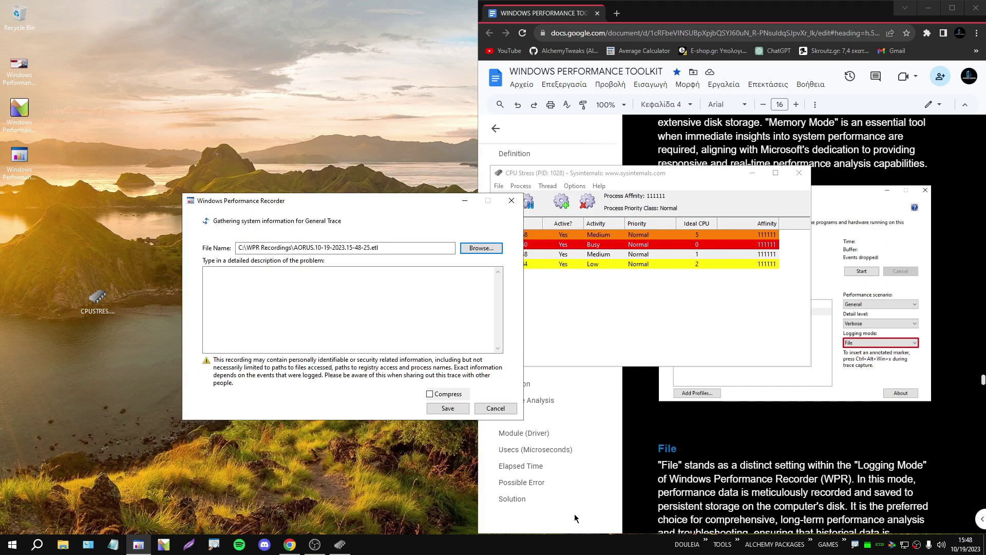
{"action": "left_click", "coordinate": [437, 410]}
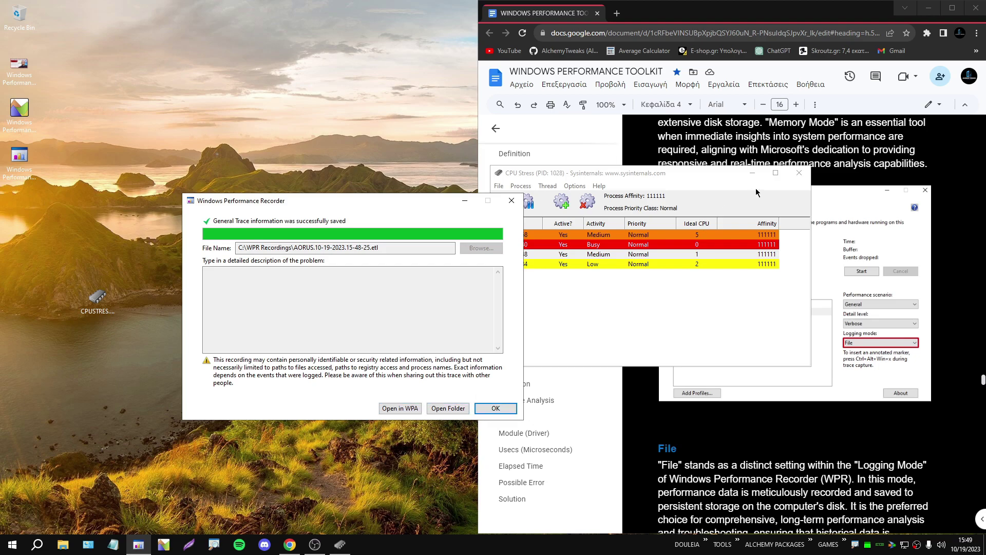
Deactivate all four CPU Stress threads and close the stress tool.
{"action": "left_click", "coordinate": [591, 233]}
{"action": "right_click", "coordinate": [589, 234]}
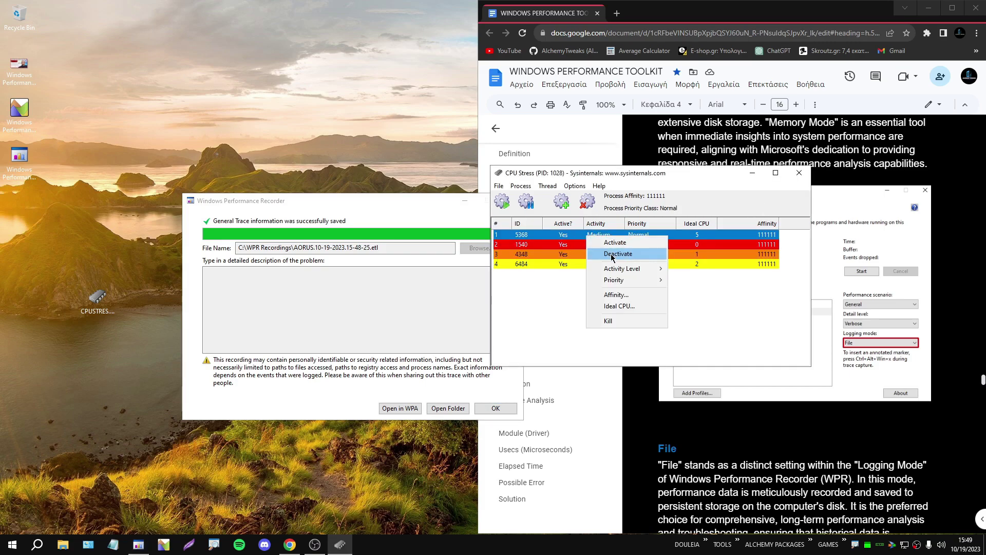
{"action": "right_click", "coordinate": [586, 249]}
{"action": "left_click", "coordinate": [614, 263]}
{"action": "right_click", "coordinate": [579, 254]}
{"action": "left_click", "coordinate": [606, 268]}
{"action": "left_click", "coordinate": [573, 264]}
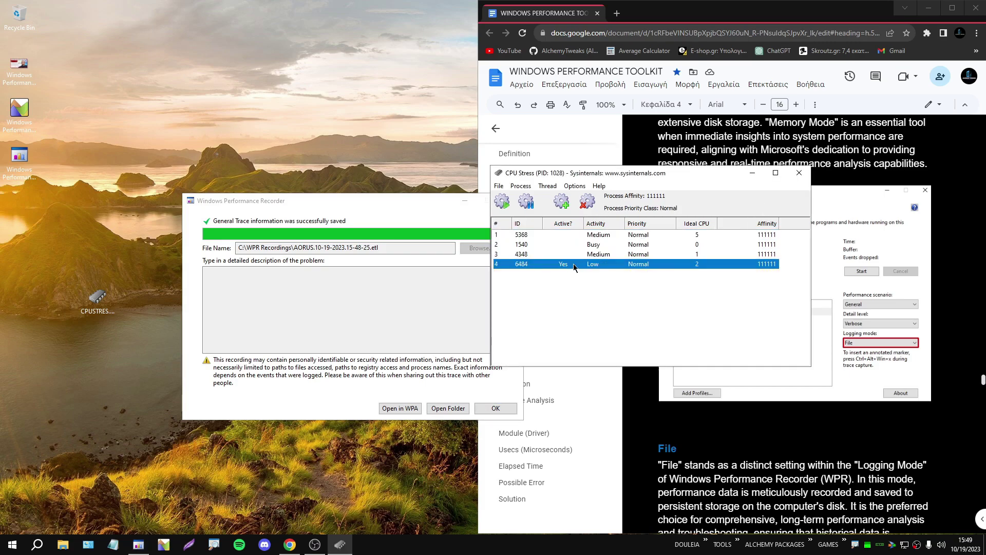
{"action": "right_click", "coordinate": [587, 265]}
{"action": "left_click", "coordinate": [611, 280]}
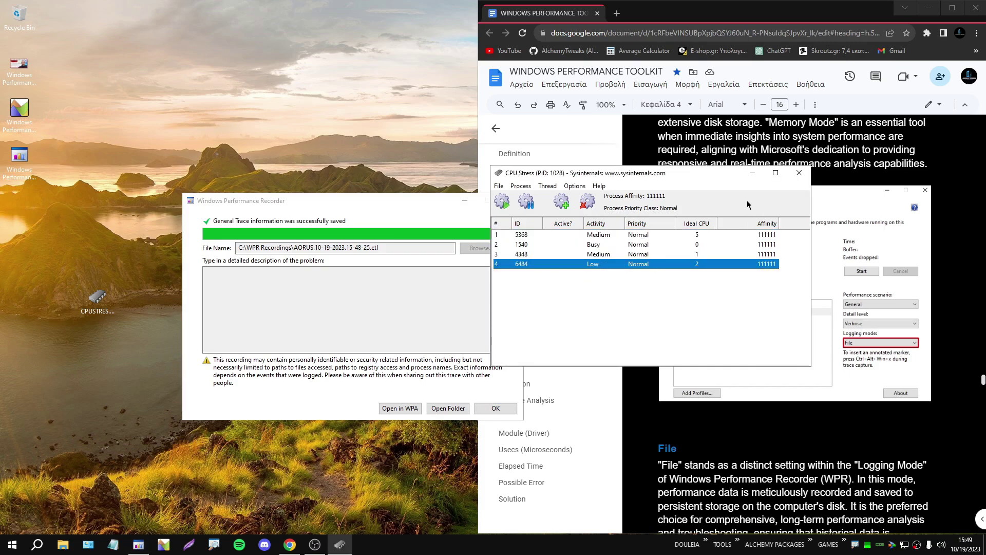
{"action": "left_click", "coordinate": [799, 172]}
Check the saved trace in its containing folder, then close the folder and Windows Performance Recorder.
{"action": "left_click", "coordinate": [440, 408]}
{"action": "left_click", "coordinate": [590, 176]}
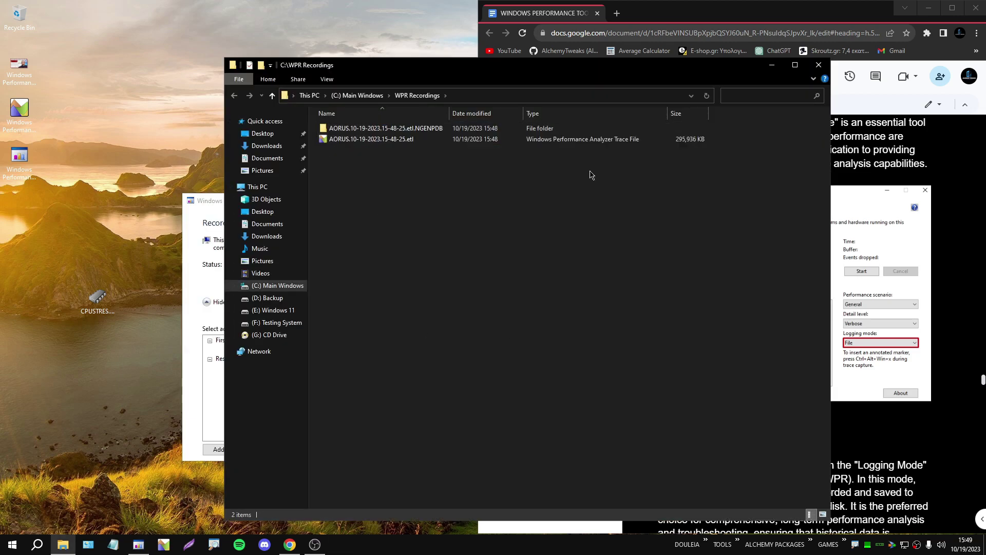
{"action": "left_click", "coordinate": [821, 73]}
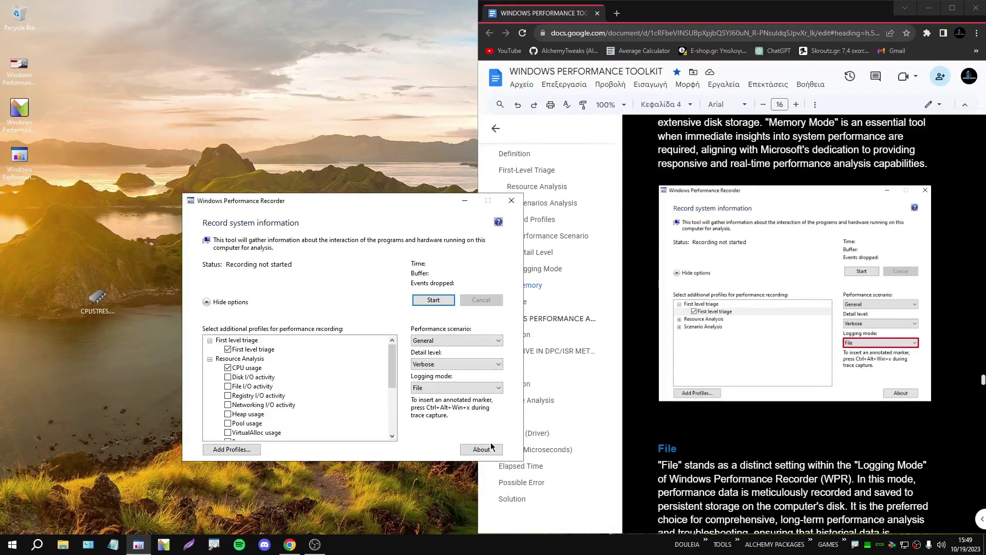
{"action": "left_click", "coordinate": [512, 200]}
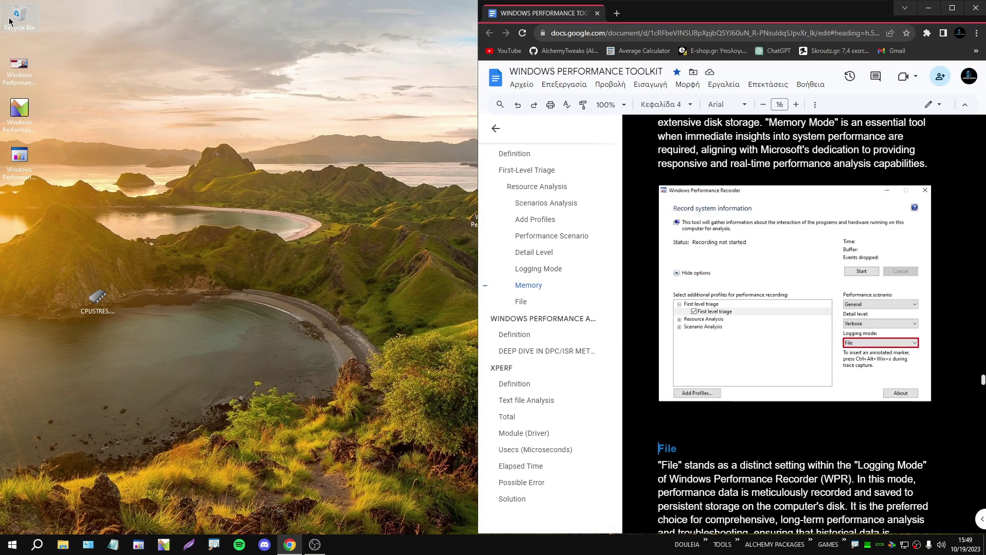
Open AORUS.10-19-2023.15-48-25.etl from C:\WPR Recordings in Windows Performance Analyzer and close the folder window.
{"action": "left_click", "coordinate": [144, 434]}
{"action": "key", "text": "super+e"}
{"action": "double_click", "coordinate": [360, 237]}
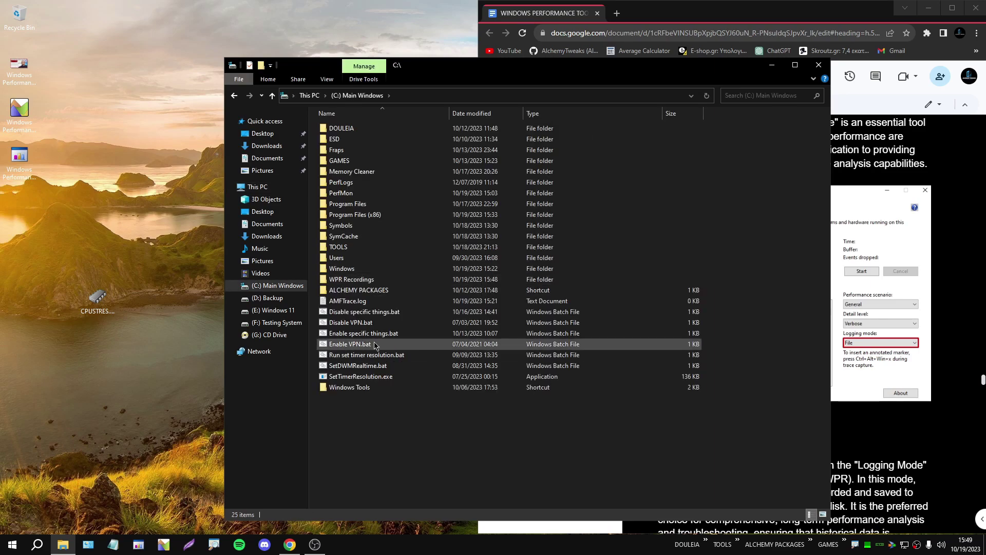
{"action": "double_click", "coordinate": [370, 287]}
{"action": "left_click", "coordinate": [386, 144]}
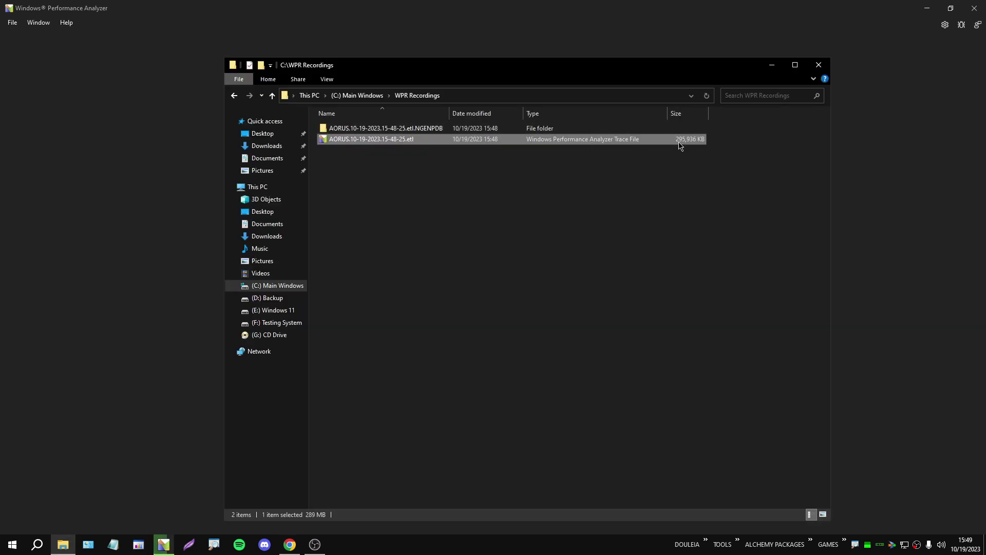
{"action": "left_click", "coordinate": [819, 65]}
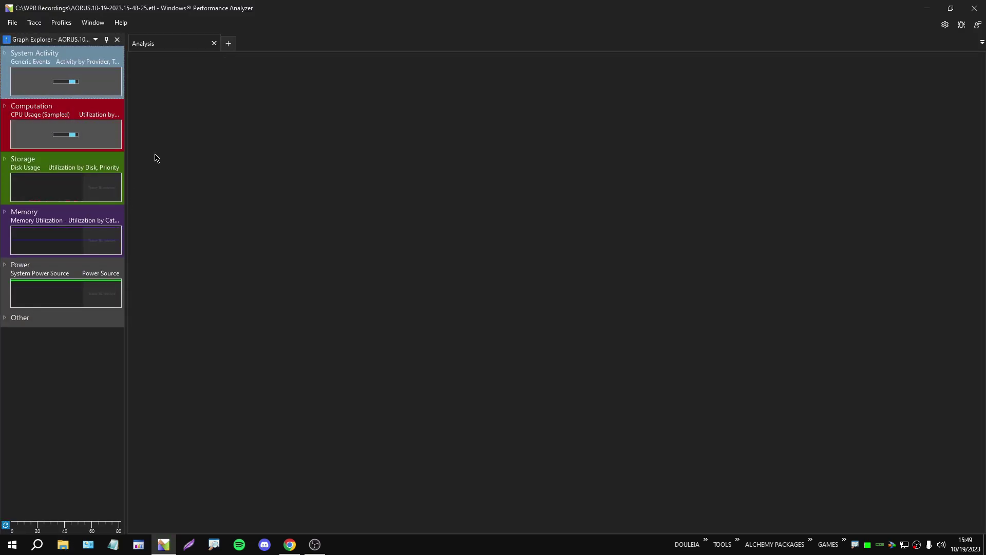
{"action": "left_click", "coordinate": [14, 22]}
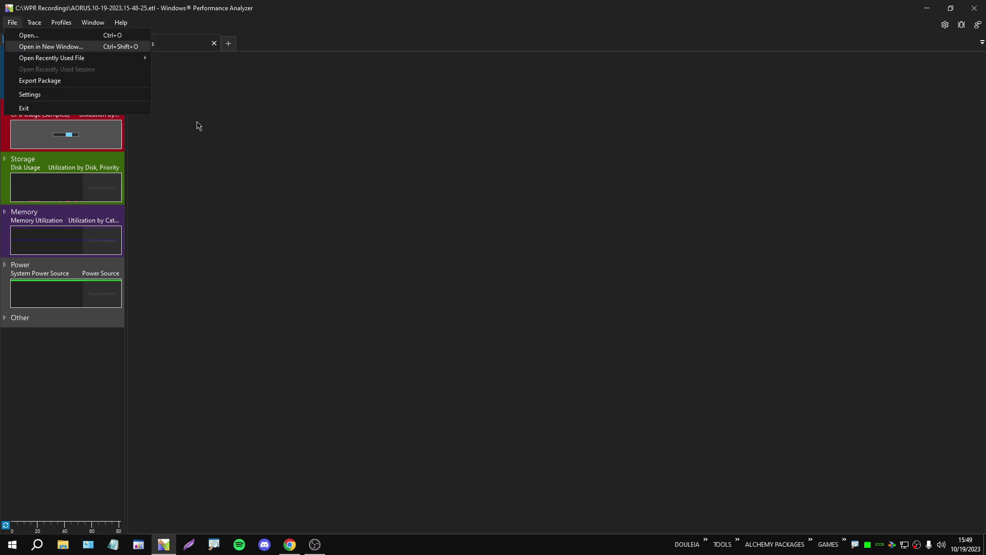
{"action": "left_click", "coordinate": [430, 196]}
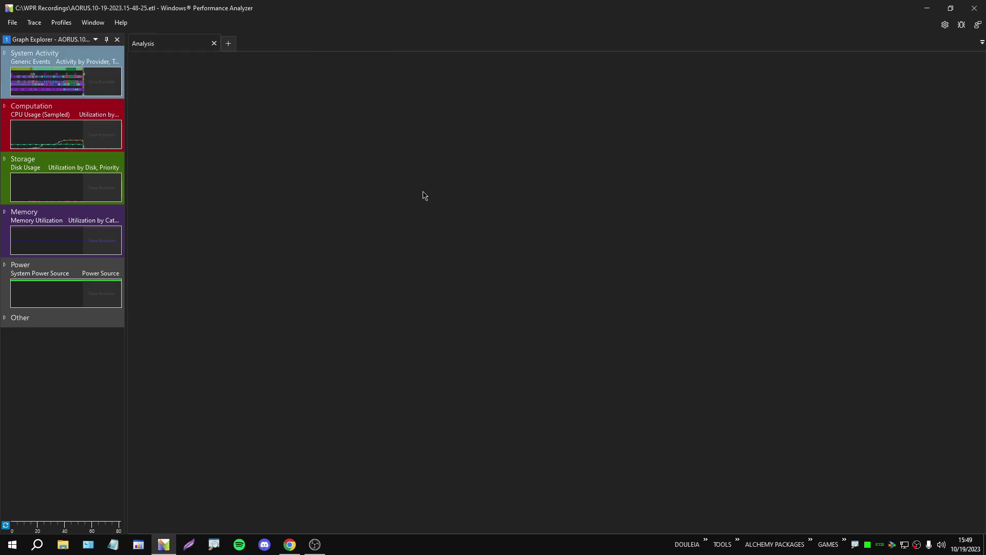
{"action": "left_click", "coordinate": [13, 23]}
{"action": "left_click", "coordinate": [359, 154]}
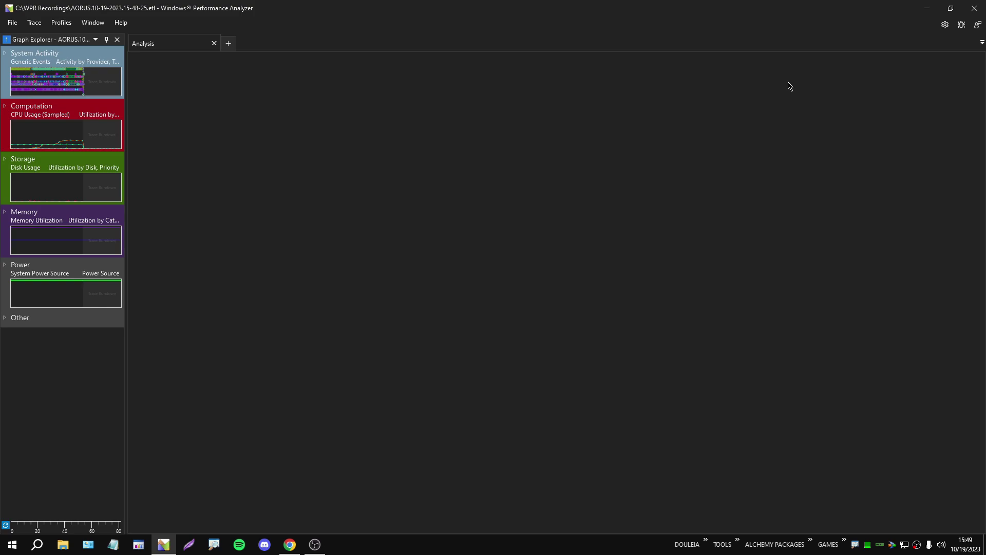
Set the application's colour mode to Light in the appearance settings.
{"action": "left_click", "coordinate": [945, 25]}
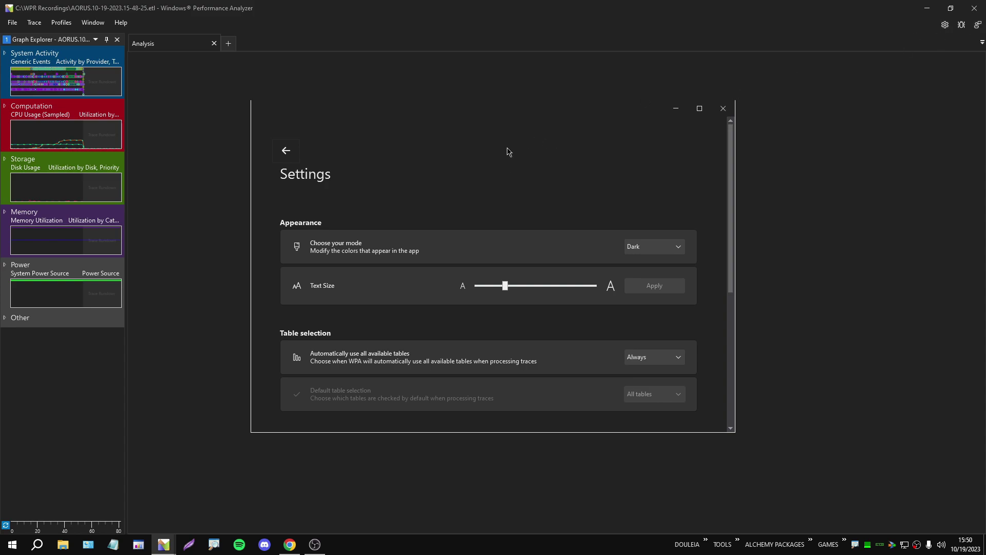
{"action": "left_click", "coordinate": [650, 247]}
{"action": "left_click", "coordinate": [643, 265]}
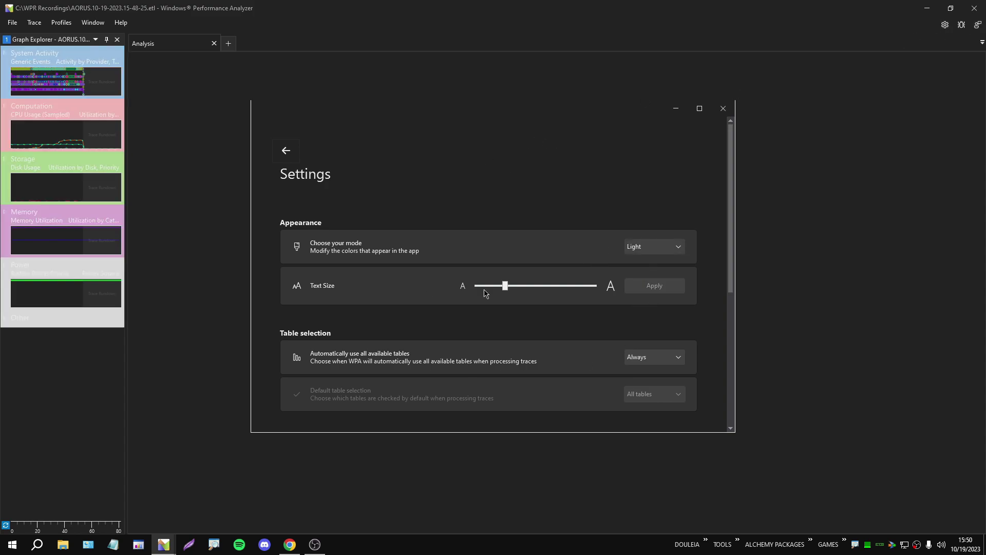
{"action": "left_click", "coordinate": [668, 250]}
{"action": "left_click", "coordinate": [648, 282]}
{"action": "left_click", "coordinate": [664, 246]}
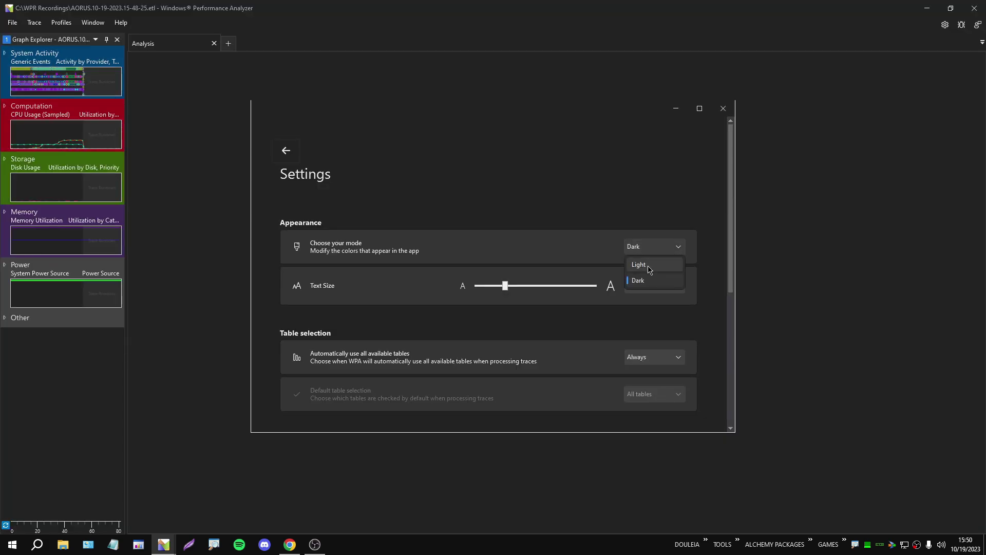
{"action": "left_click", "coordinate": [650, 267]}
Apply a smaller text size in the appearance settings, then restore the original text size.
{"action": "left_click_drag", "start_coordinate": [507, 289], "coordinate": [470, 317]}
{"action": "left_click", "coordinate": [642, 288]}
{"action": "left_click", "coordinate": [639, 320]}
{"action": "left_click_drag", "start_coordinate": [478, 268], "coordinate": [508, 273]}
{"action": "left_click", "coordinate": [627, 271]}
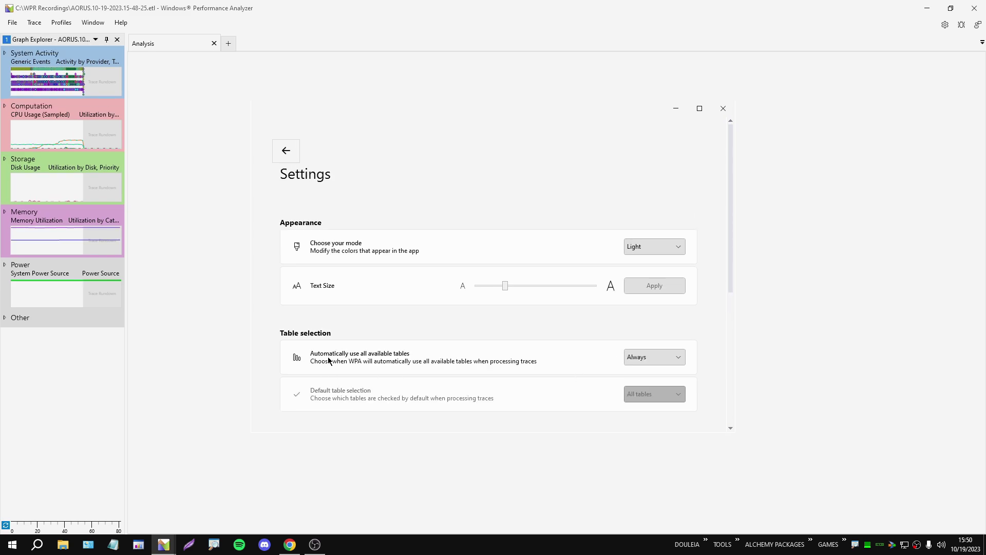
Review the choices for automatically using all available tables without changing them, and close the settings.
{"action": "left_click", "coordinate": [646, 362]}
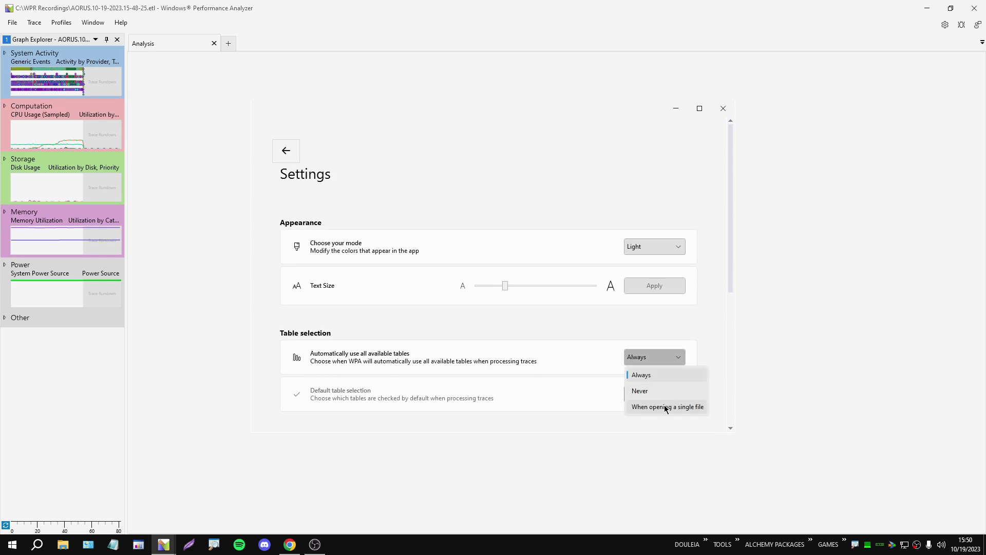
{"action": "left_click", "coordinate": [599, 356]}
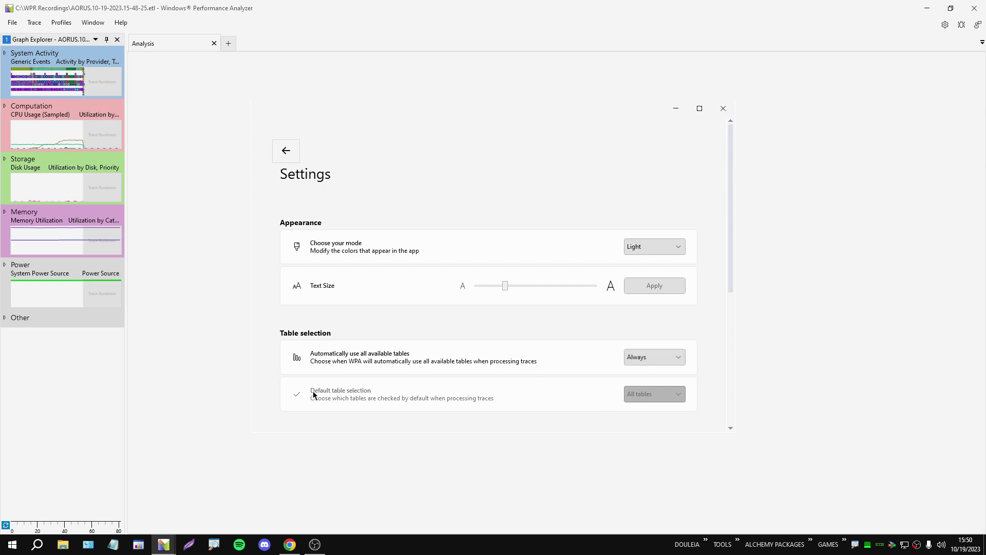
{"action": "left_click", "coordinate": [723, 109]}
Try to send feedback through the Feedback Hub and dismiss the prompt.
{"action": "left_click", "coordinate": [962, 29]}
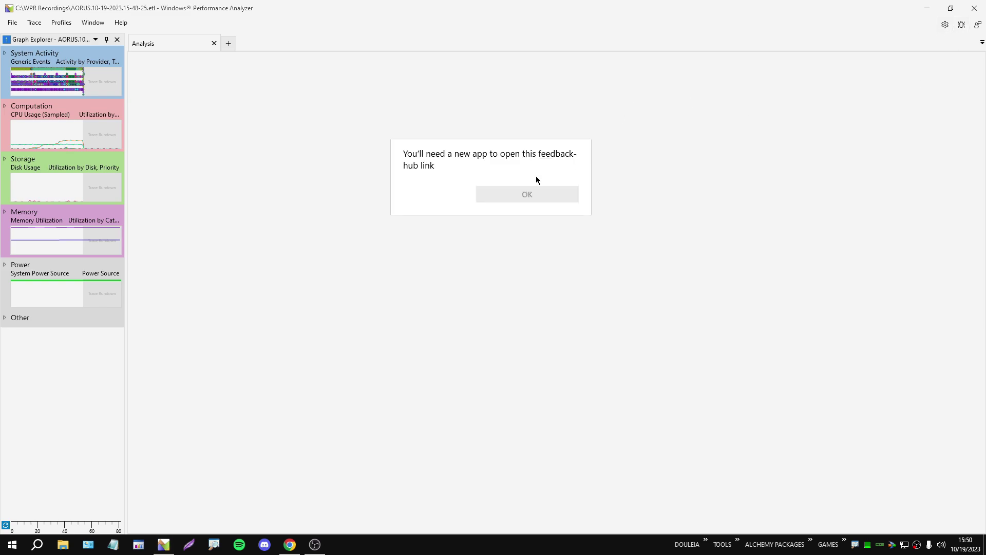
{"action": "left_click", "coordinate": [714, 187]}
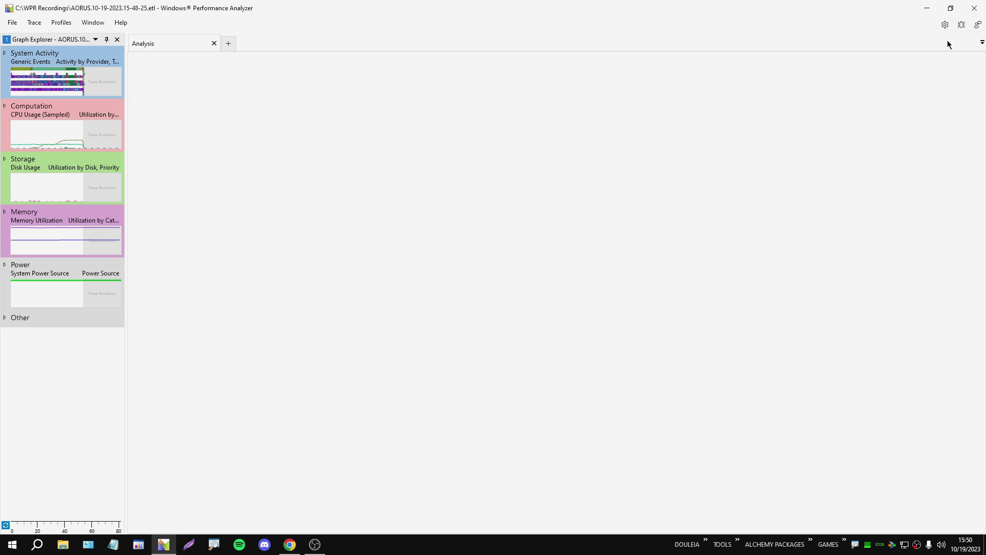
Examine the WPA, SDK and XPerf version information in the About dialog, then close it.
{"action": "left_click", "coordinate": [121, 23]}
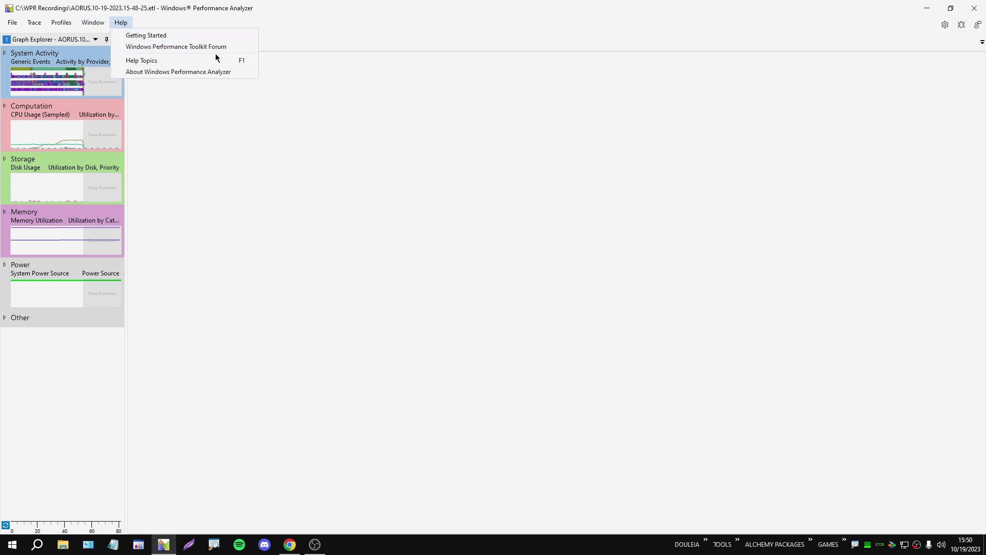
{"action": "left_click", "coordinate": [223, 73]}
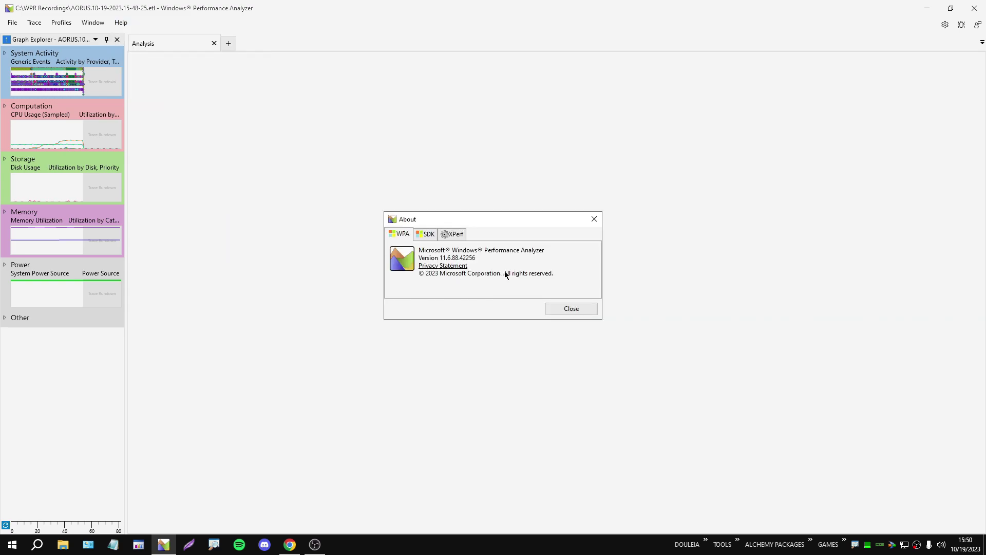
{"action": "left_click", "coordinate": [428, 236]}
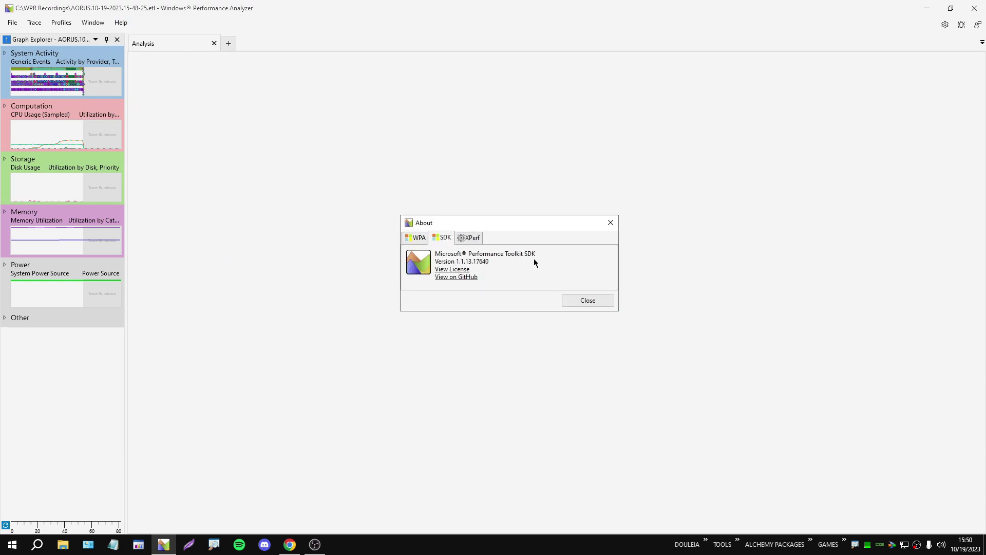
{"action": "left_click", "coordinate": [468, 238]}
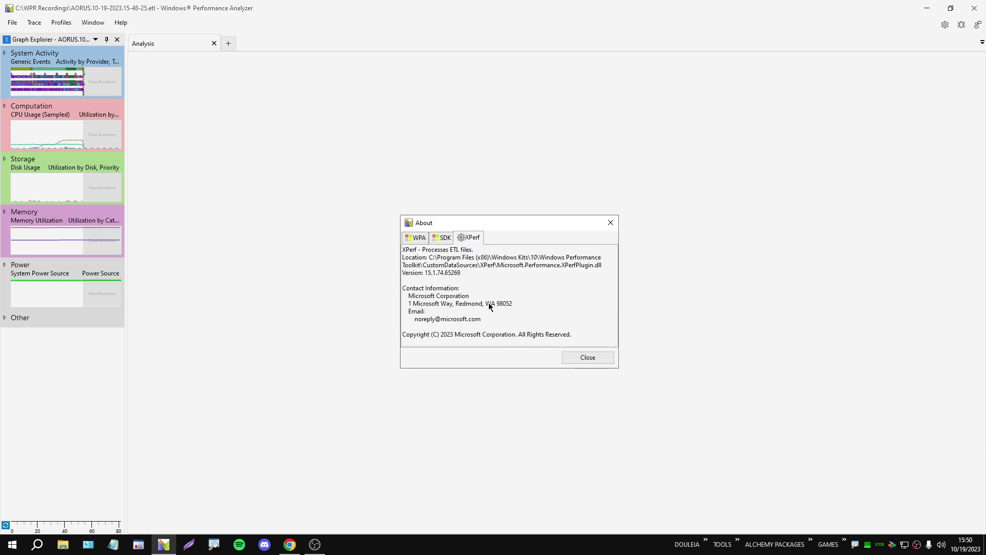
{"action": "left_click", "coordinate": [416, 237]}
{"action": "left_click", "coordinate": [468, 238]}
{"action": "left_click", "coordinate": [445, 239]}
{"action": "left_click", "coordinate": [424, 240]}
{"action": "left_click", "coordinate": [469, 237]}
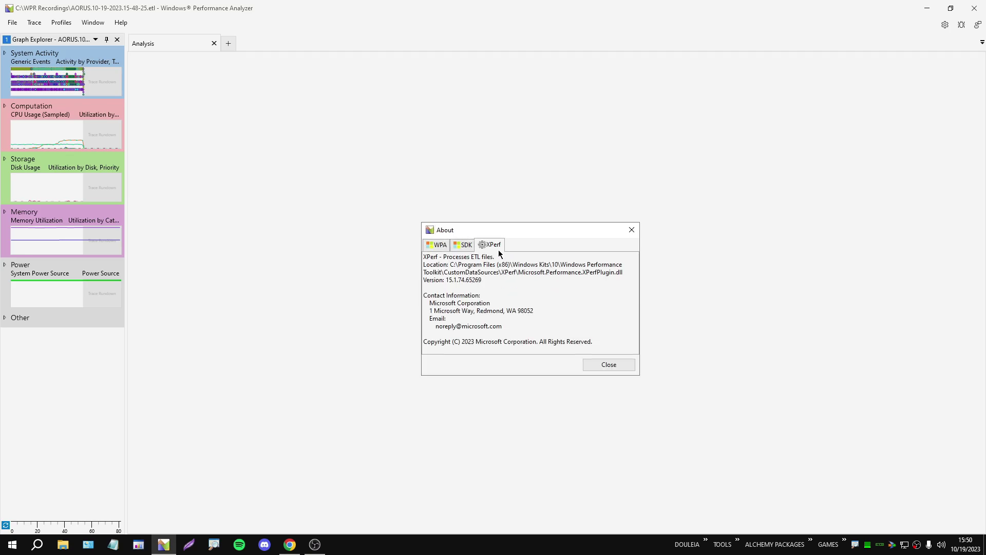
{"action": "left_click", "coordinate": [433, 247]}
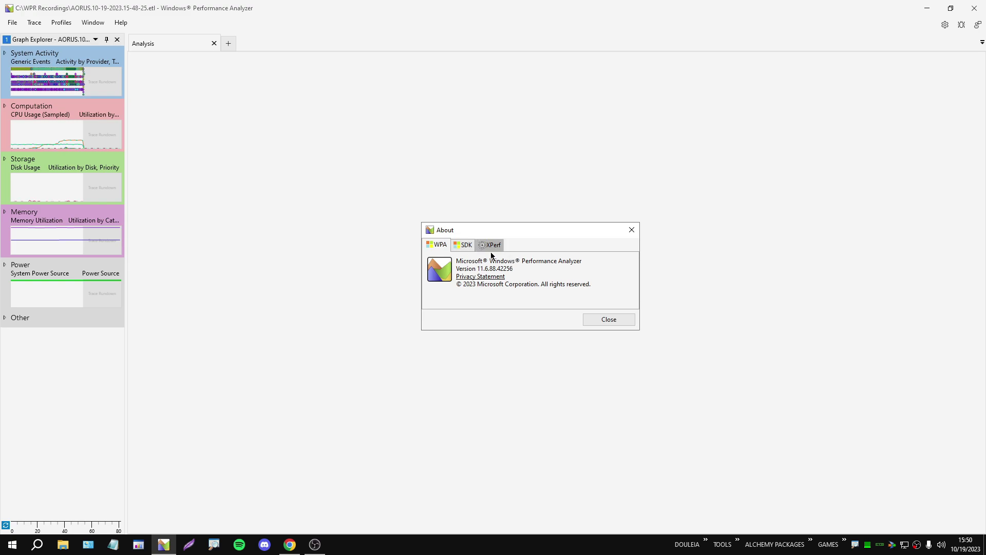
{"action": "left_click", "coordinate": [614, 324]}
{"action": "left_click", "coordinate": [13, 23]}
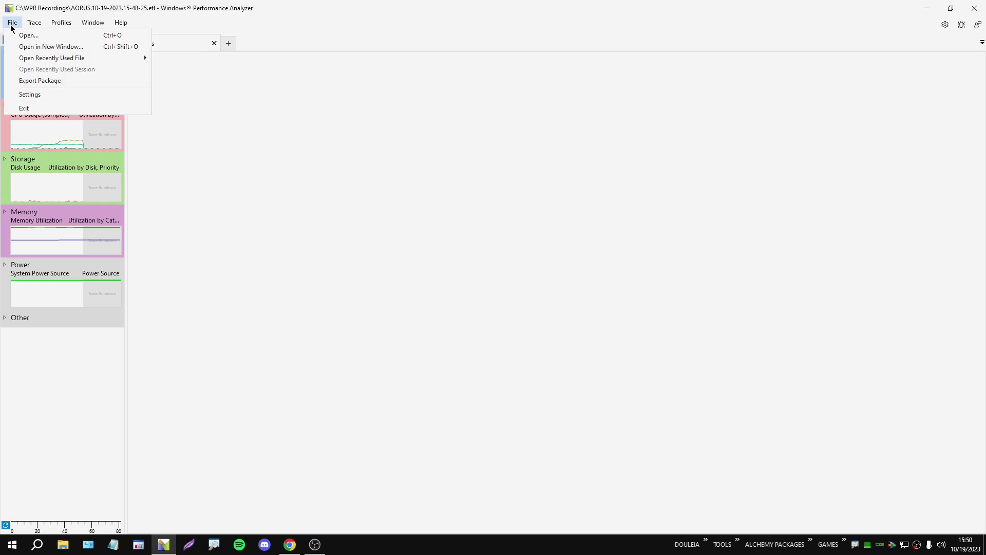
{"action": "left_click", "coordinate": [28, 36]}
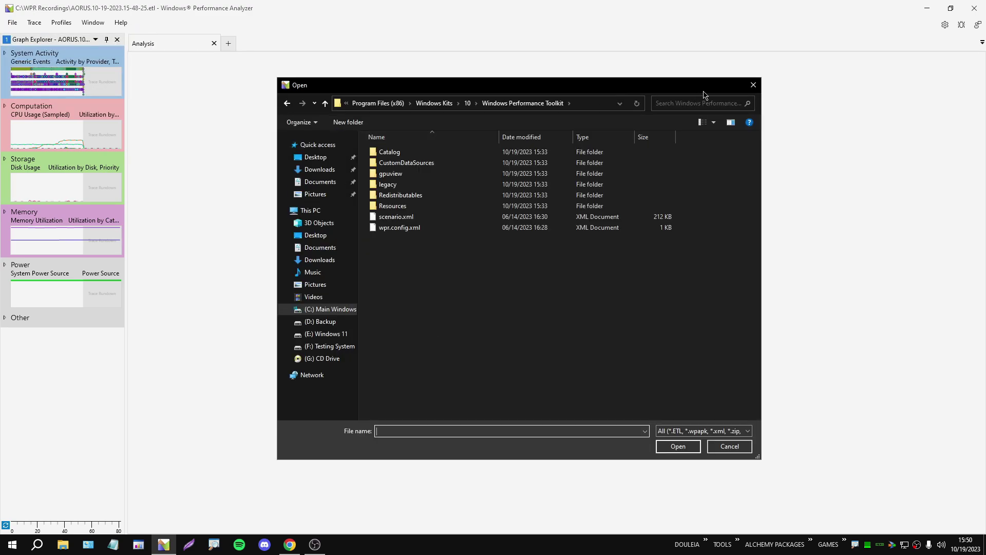
{"action": "left_click", "coordinate": [754, 84]}
Open the saved .etl trace again from the WPR Recordings folder on drive C.
{"action": "left_click", "coordinate": [12, 23]}
{"action": "left_click", "coordinate": [28, 35]}
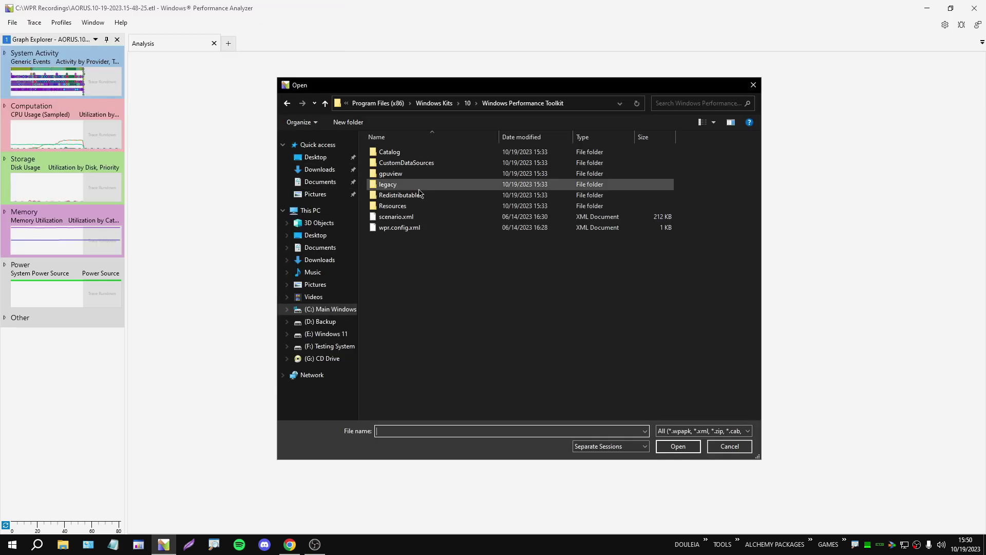
{"action": "left_click", "coordinate": [330, 309]}
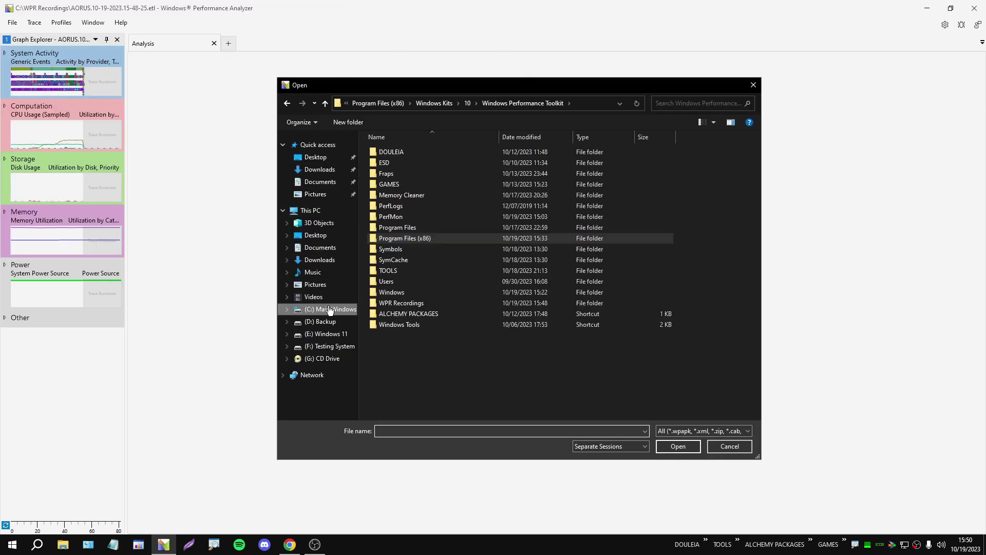
{"action": "double_click", "coordinate": [417, 303]}
{"action": "left_click", "coordinate": [413, 165]}
{"action": "double_click", "coordinate": [412, 164]}
{"action": "mouse_move", "coordinate": [155, 549]}
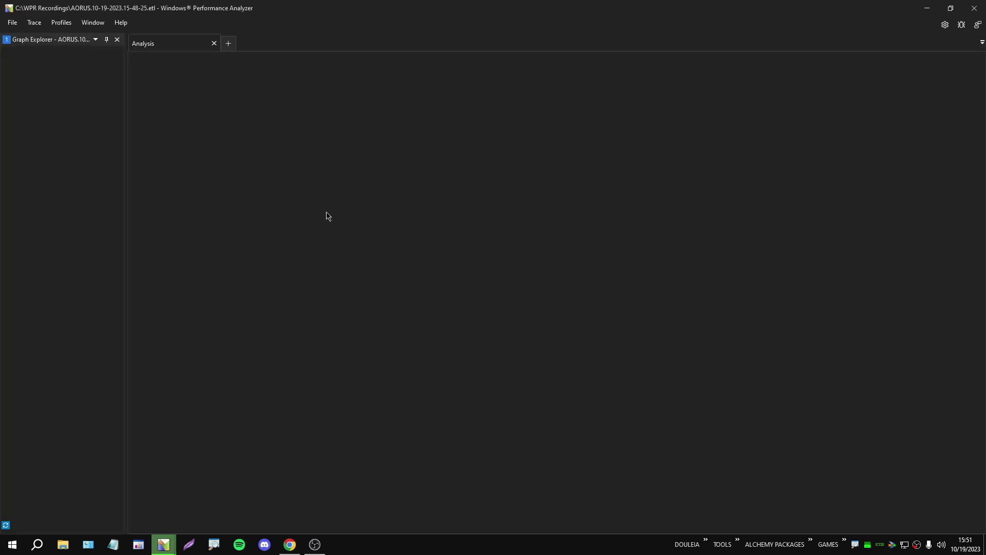
Check the memory usage in Task Manager's performance view while the trace loads, then close Task Manager.
{"action": "right_click", "coordinate": [383, 544]}
{"action": "left_click", "coordinate": [418, 500]}
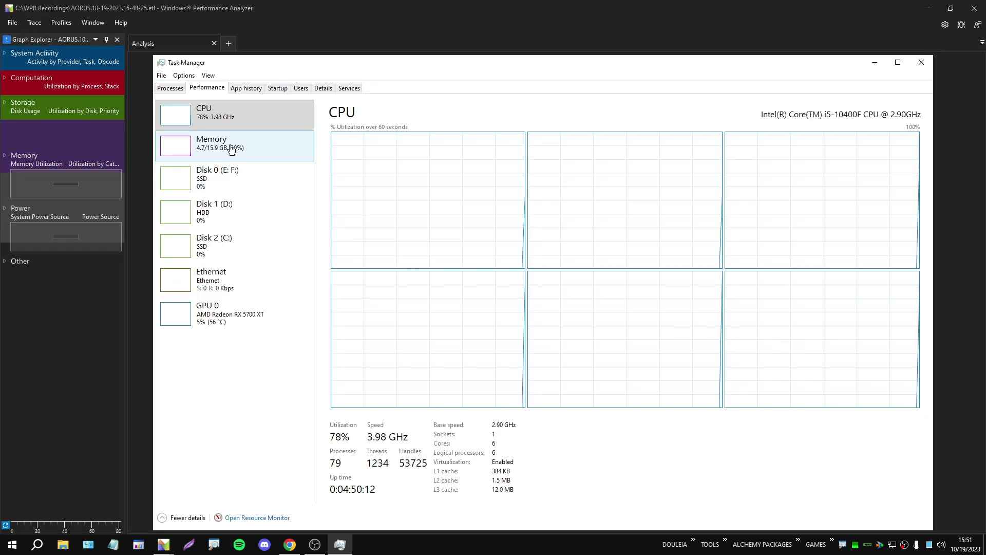
{"action": "left_click", "coordinate": [226, 144]}
{"action": "left_click_drag", "start_coordinate": [306, 64], "coordinate": [415, 72]}
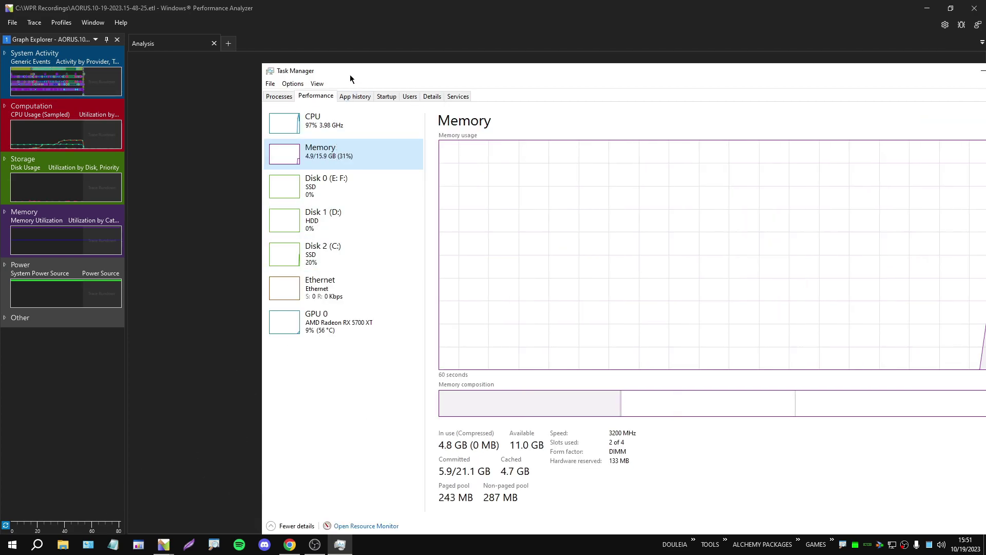
{"action": "left_click_drag", "start_coordinate": [381, 72], "coordinate": [295, 40]}
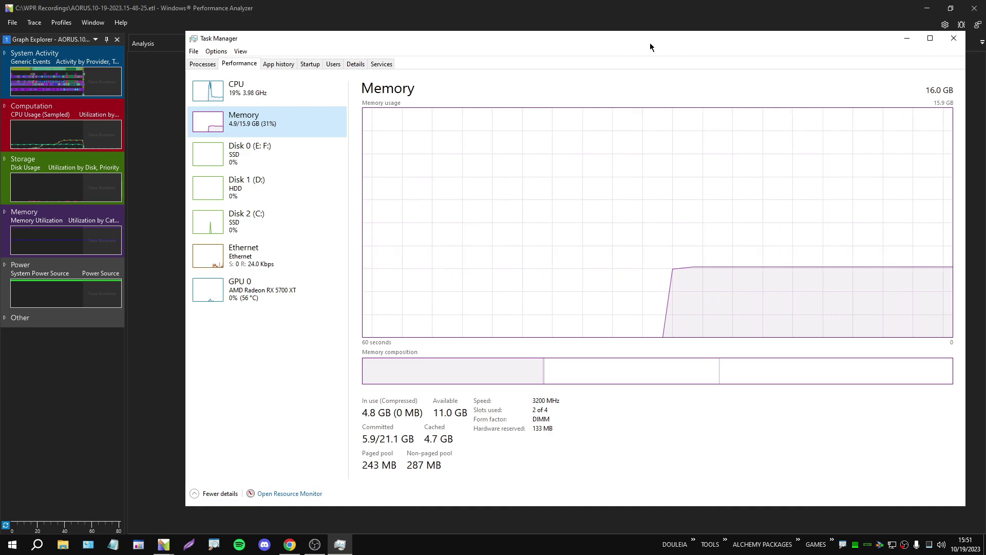
{"action": "left_click_drag", "start_coordinate": [650, 42], "coordinate": [597, 66]}
{"action": "left_click", "coordinate": [902, 61]}
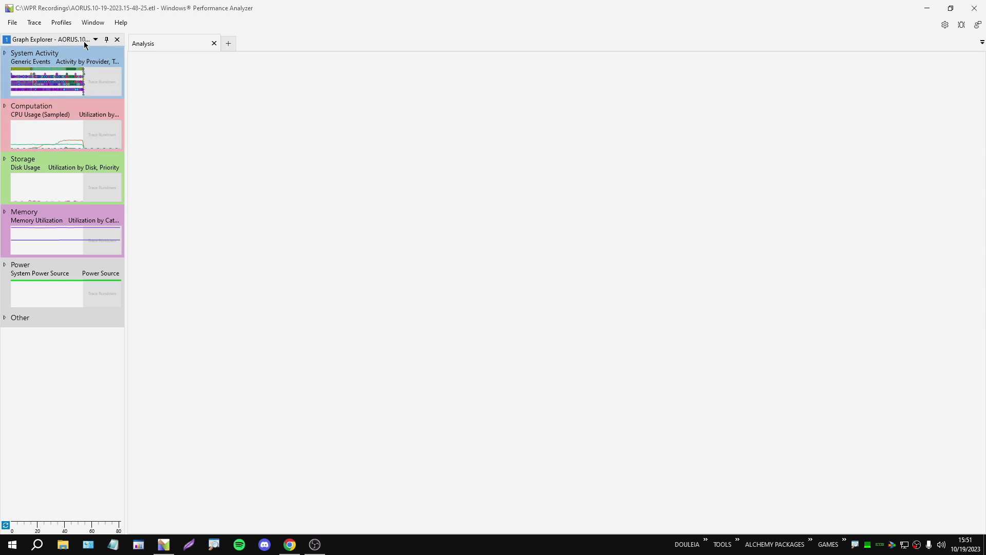
Widen the Graph Explorer and expand its Other category.
{"action": "left_click_drag", "start_coordinate": [68, 42], "coordinate": [13, 283]}
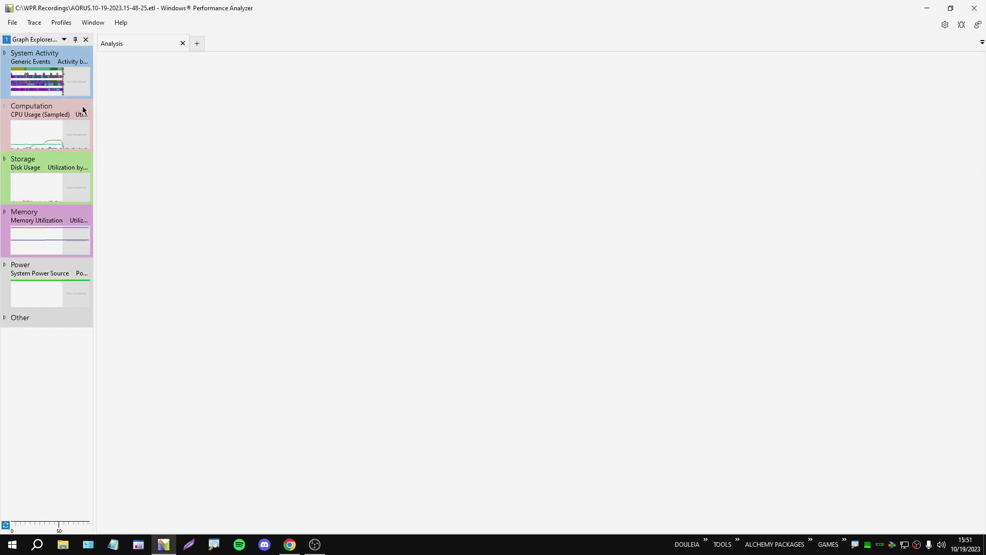
{"action": "left_click_drag", "start_coordinate": [98, 113], "coordinate": [151, 128]}
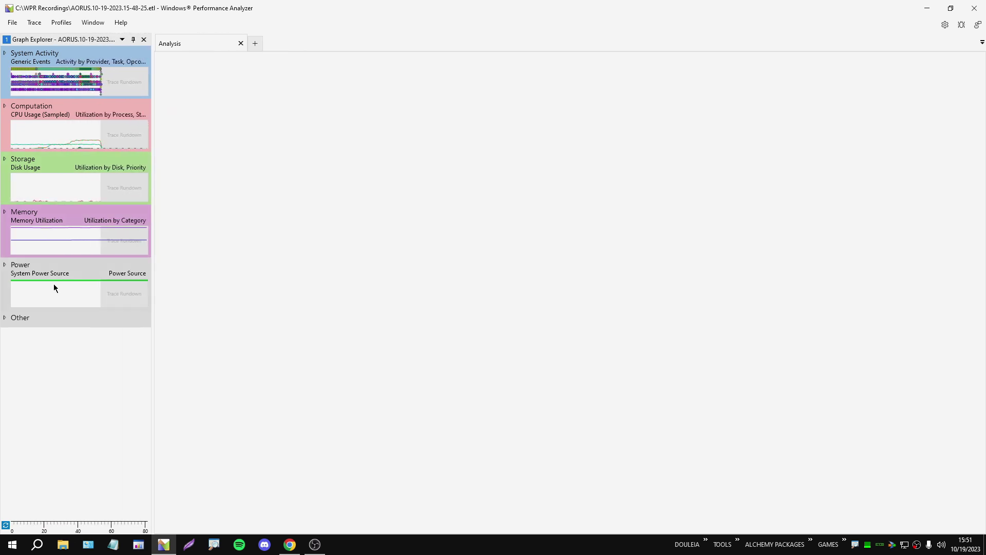
{"action": "left_click", "coordinate": [6, 323]}
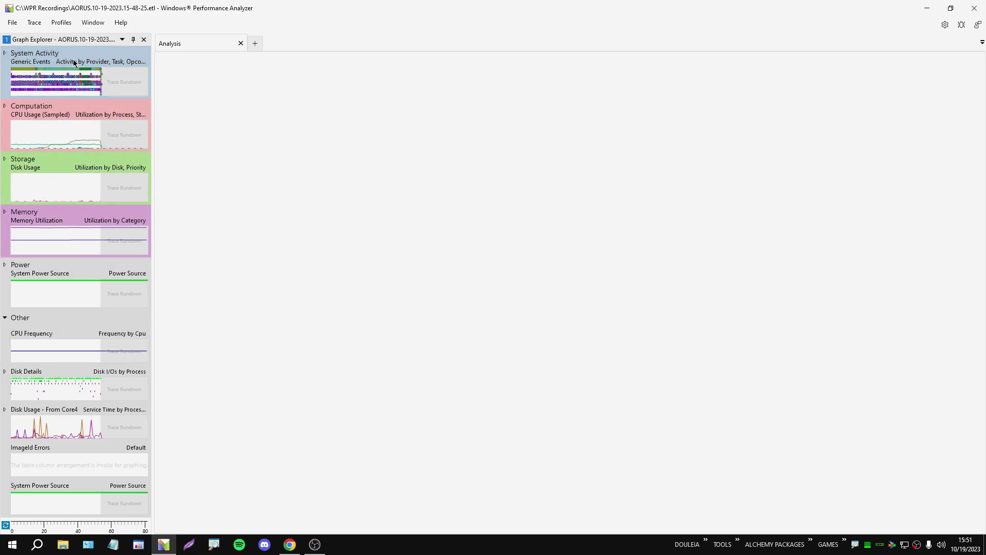
Look through the System Activity graphs, then collapse that category and expand the Computation category.
{"action": "left_click", "coordinate": [5, 52]}
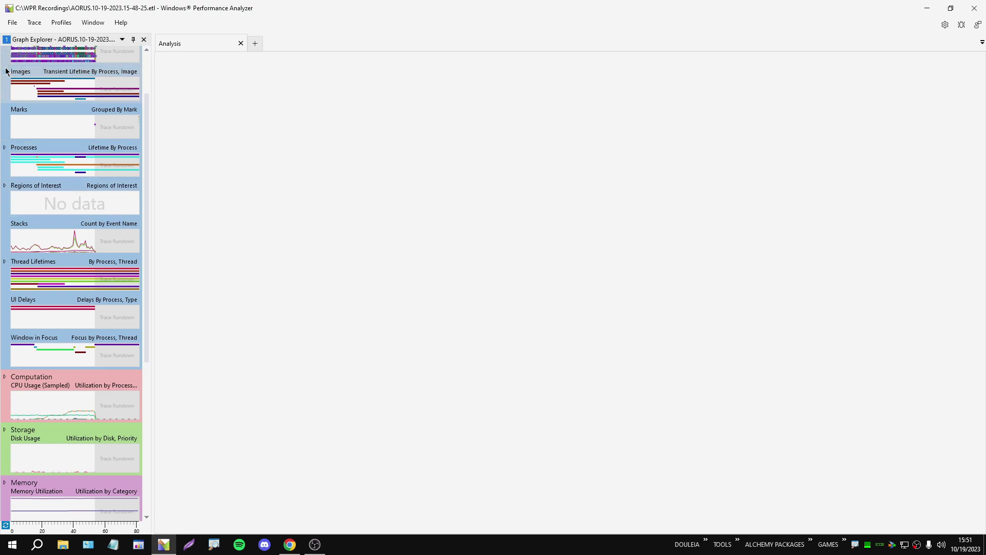
{"action": "left_click", "coordinate": [123, 40]}
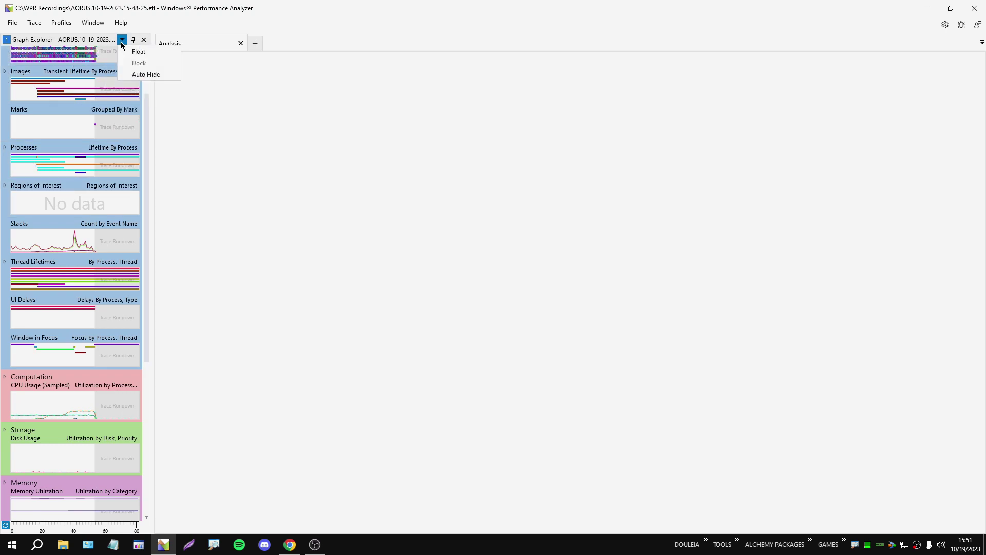
{"action": "left_click", "coordinate": [5, 71]}
{"action": "scroll", "coordinate": [18, 109], "scroll_direction": "up", "scroll_amount": 3}
{"action": "left_click", "coordinate": [5, 53]}
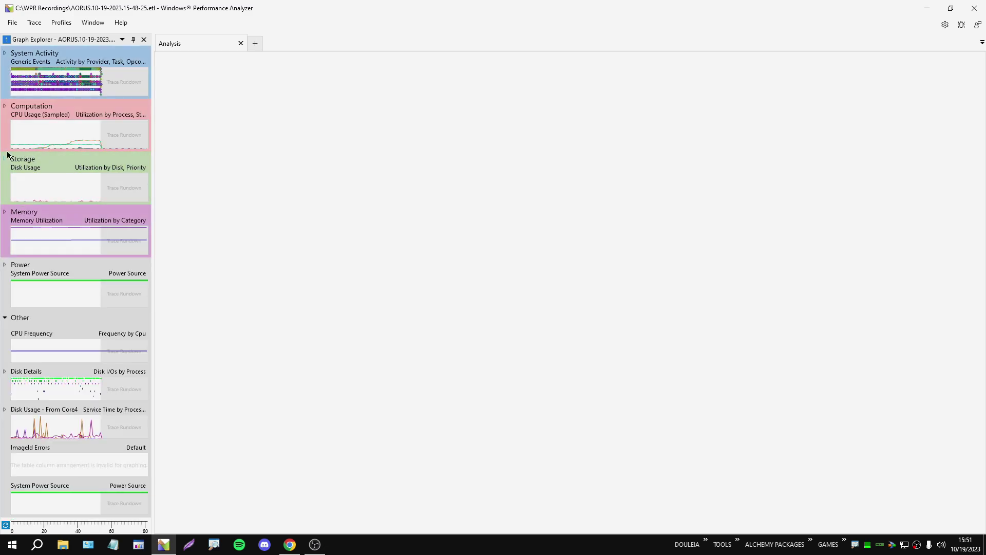
{"action": "left_click", "coordinate": [5, 106]}
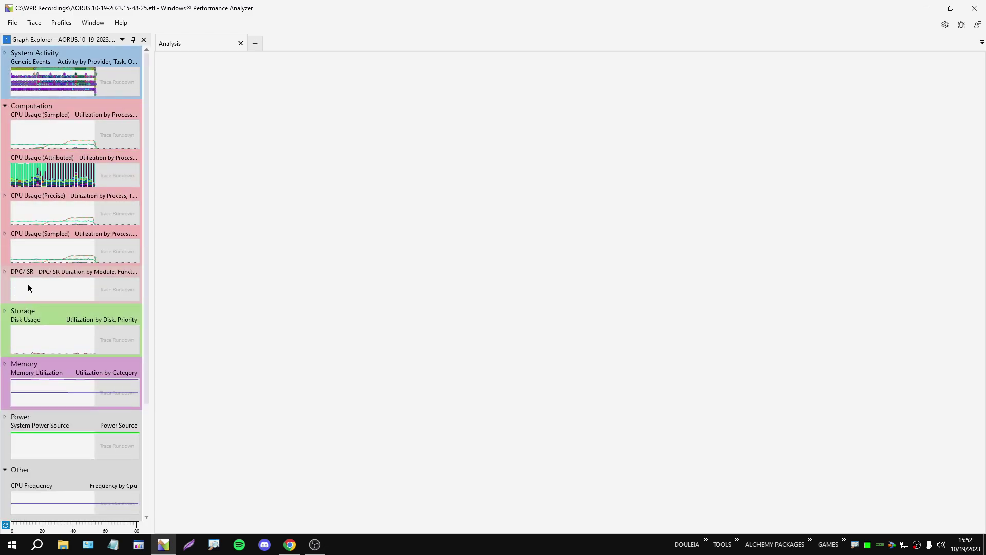
{"action": "left_click", "coordinate": [12, 23]}
{"action": "mouse_move", "coordinate": [29, 24]}
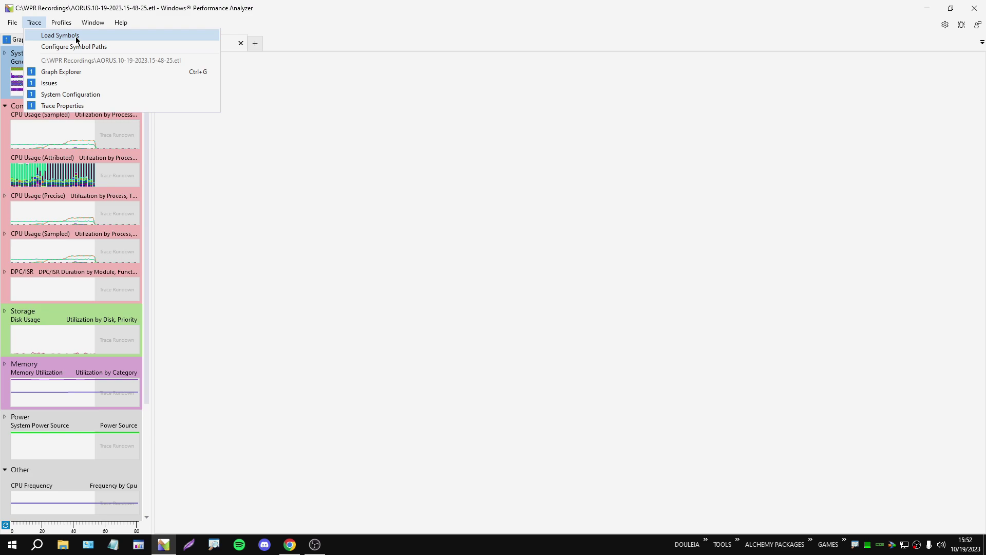
{"action": "mouse_move", "coordinate": [68, 26]}
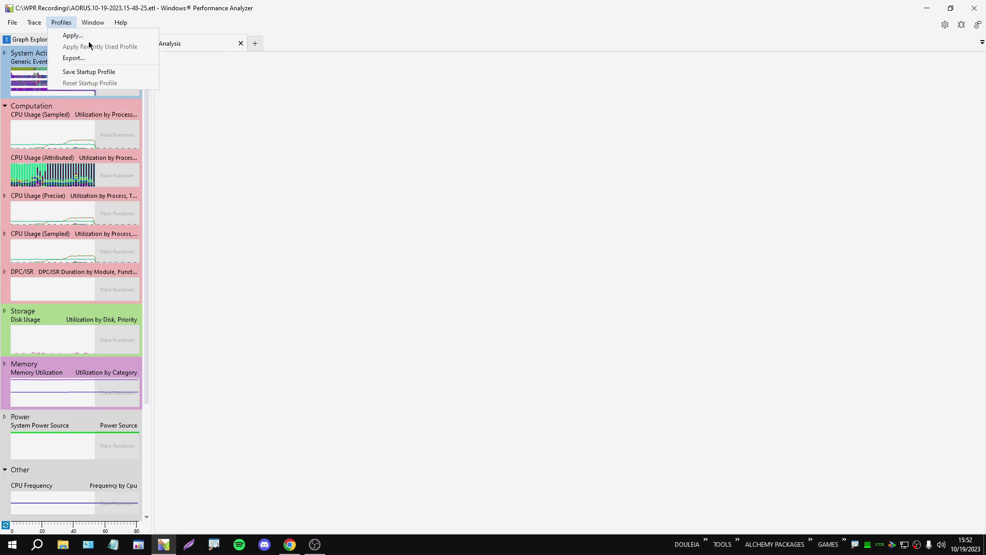
Review the available profile, window and help commands, opening the Details view and closing it again.
{"action": "left_click", "coordinate": [108, 77]}
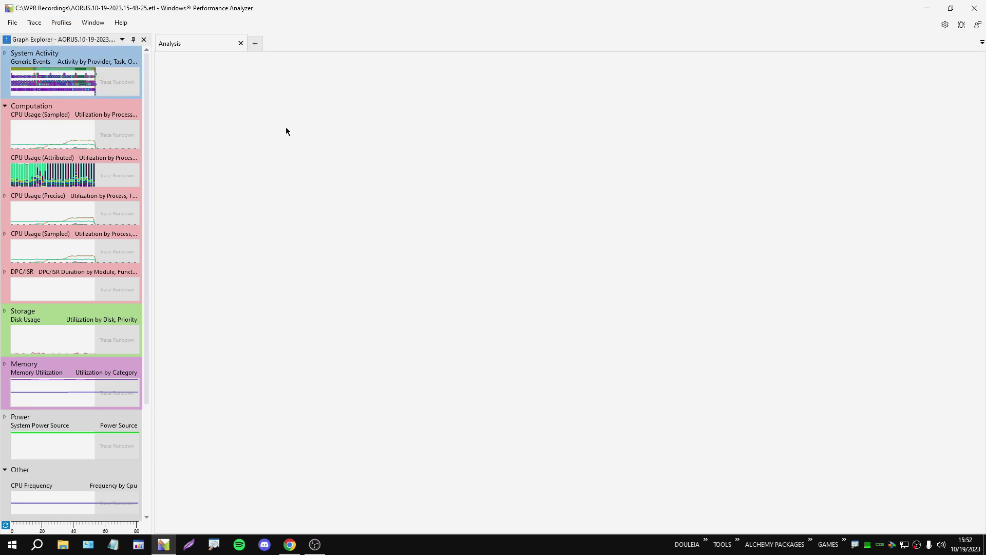
{"action": "left_click", "coordinate": [59, 23]}
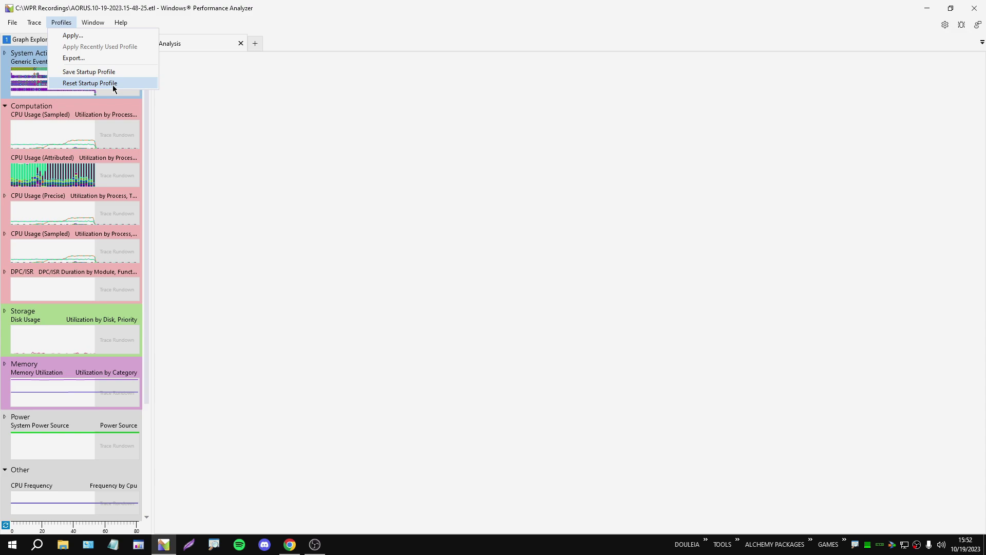
{"action": "mouse_move", "coordinate": [93, 26]}
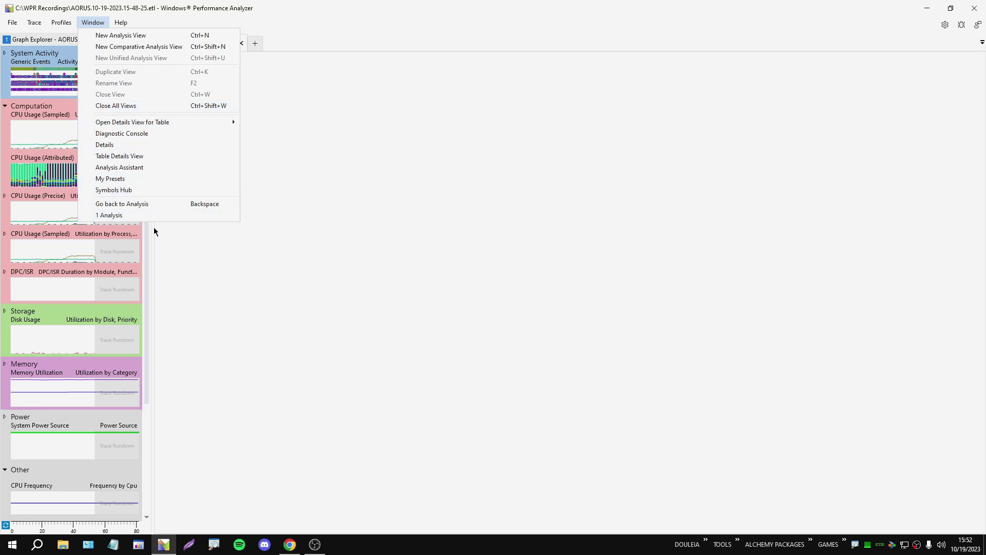
{"action": "mouse_move", "coordinate": [197, 126]}
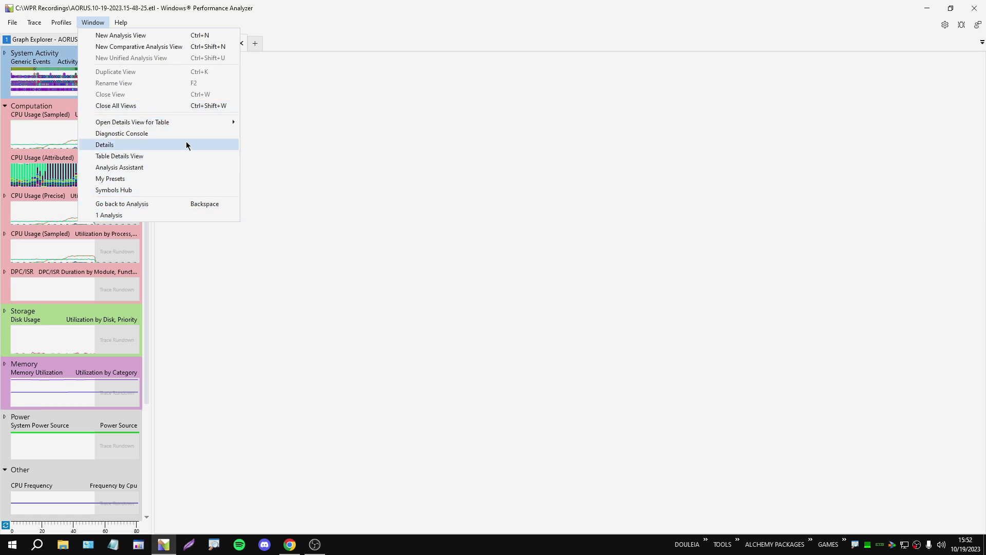
{"action": "left_click", "coordinate": [194, 145]}
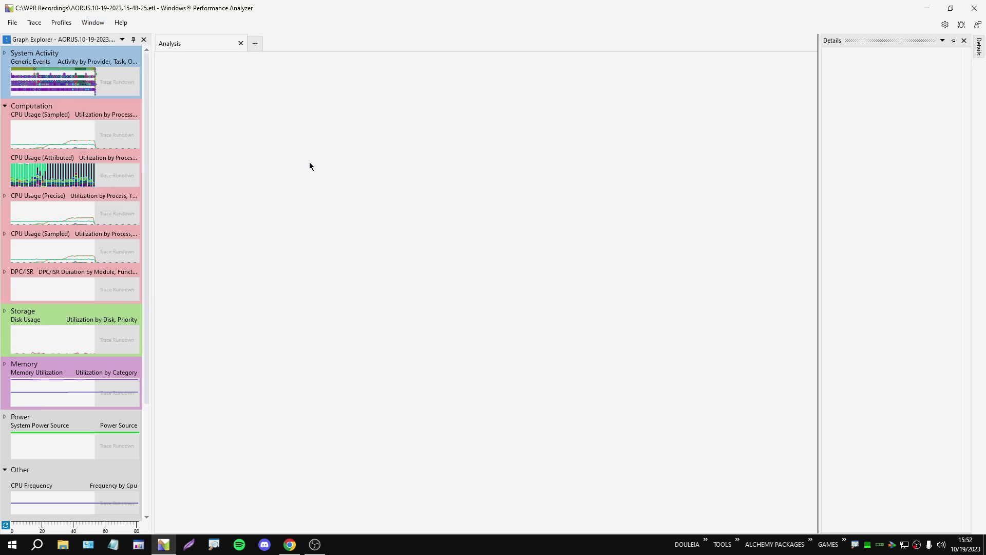
{"action": "left_click", "coordinate": [964, 41]}
{"action": "left_click", "coordinate": [121, 23]}
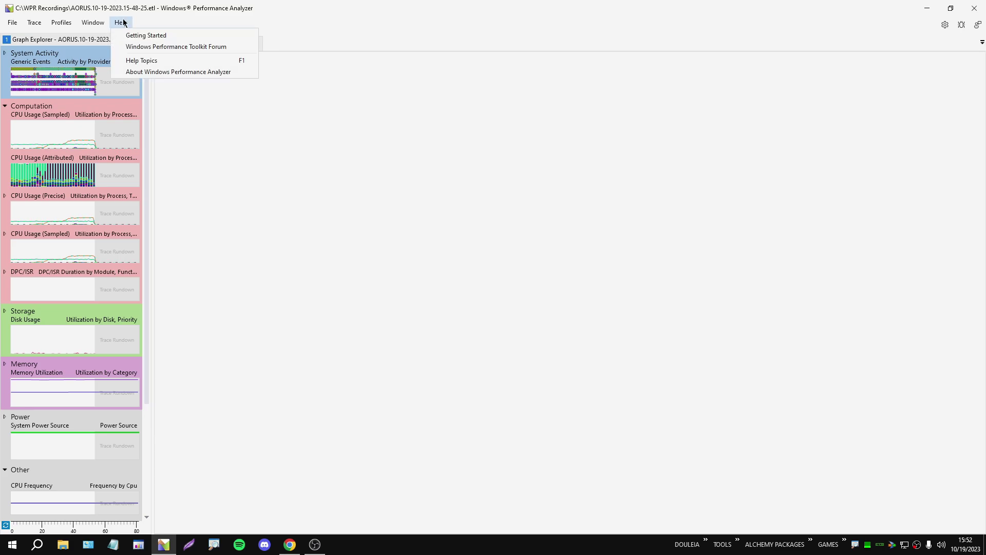
{"action": "left_click", "coordinate": [532, 184]}
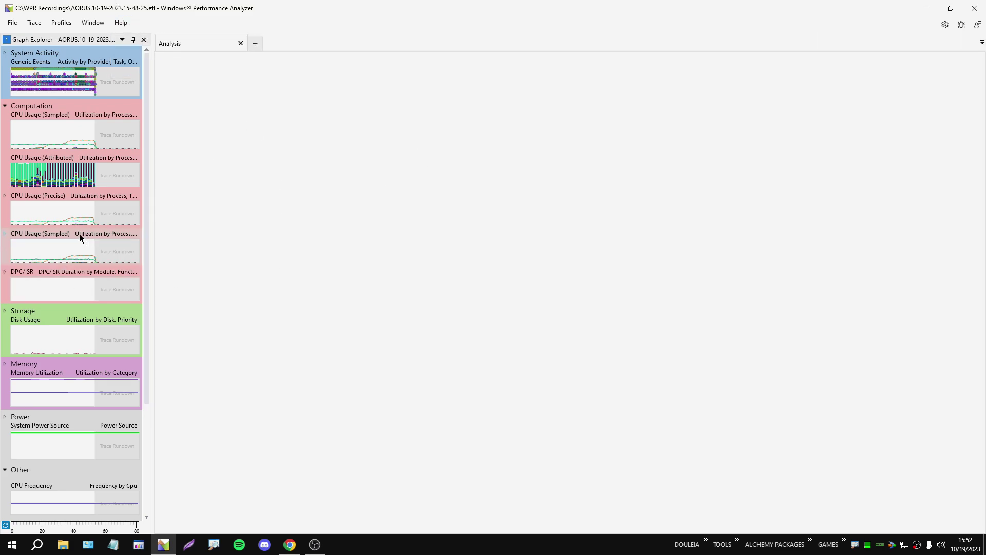
Collapse the Computation category, undock and reposition the Graph Explorer, and pin it back beside the analysis area.
{"action": "left_click", "coordinate": [6, 107]}
{"action": "left_click_drag", "start_coordinate": [28, 39], "coordinate": [493, 520]}
{"action": "left_click_drag", "start_coordinate": [438, 299], "coordinate": [976, 282]}
{"action": "left_click_drag", "start_coordinate": [889, 122], "coordinate": [761, 123]}
{"action": "left_click_drag", "start_coordinate": [843, 40], "coordinate": [18, 293]}
{"action": "left_click", "coordinate": [75, 41]}
{"action": "mouse_move", "coordinate": [7, 58]}
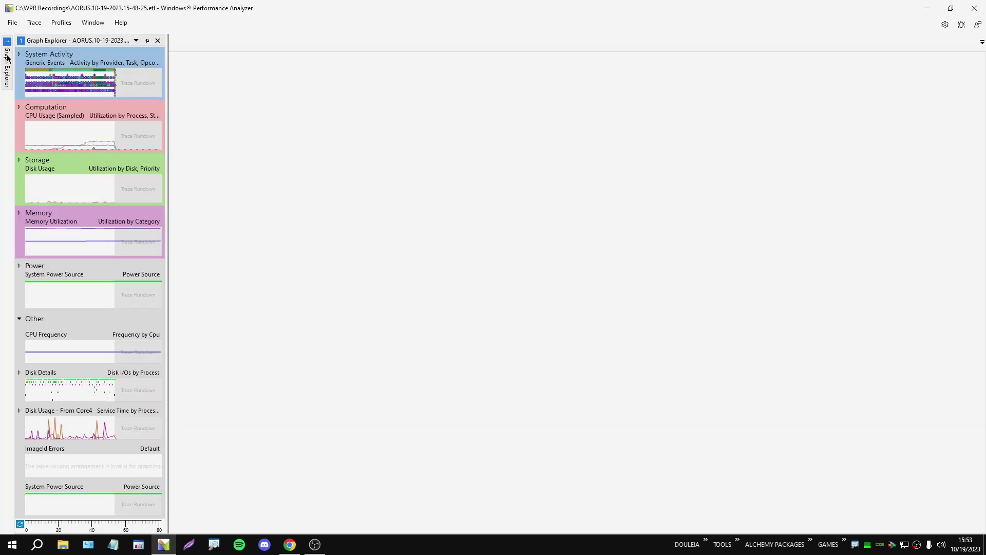
{"action": "left_click", "coordinate": [147, 41]}
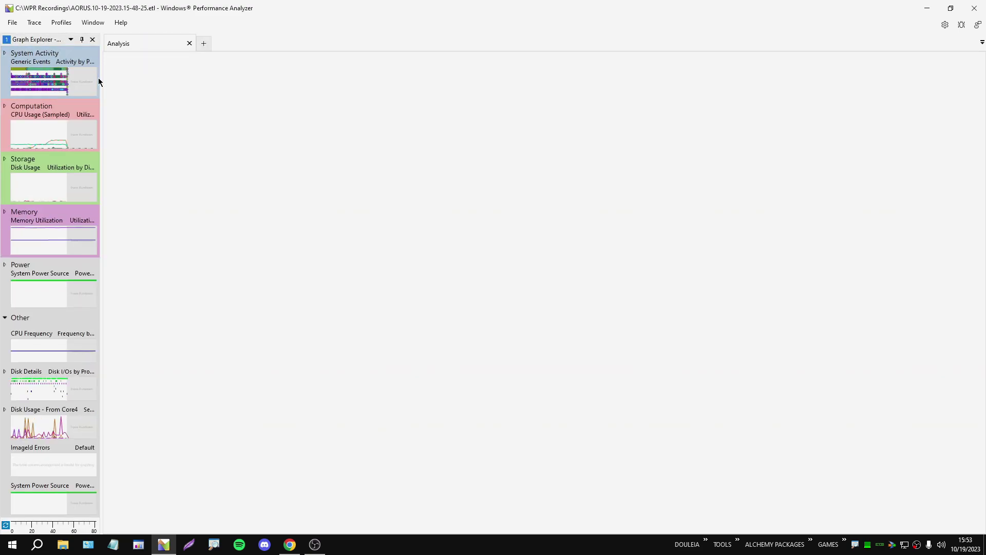
Expand the Computation category in a widened Graph Explorer and add the DPC/ISR graph to a new analysis view.
{"action": "left_click_drag", "start_coordinate": [103, 83], "coordinate": [161, 210]}
{"action": "left_click", "coordinate": [4, 105]}
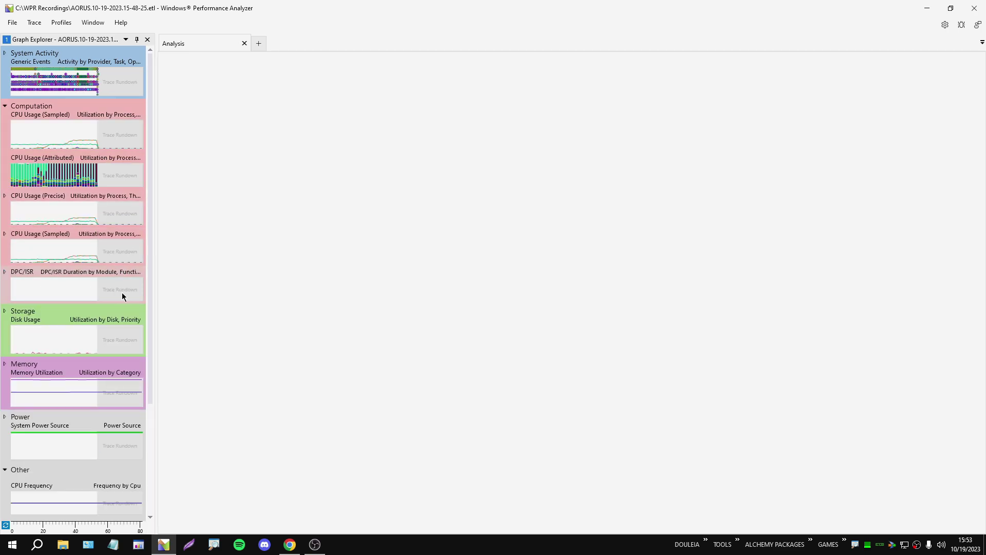
{"action": "right_click", "coordinate": [51, 283]}
{"action": "right_click", "coordinate": [16, 283]}
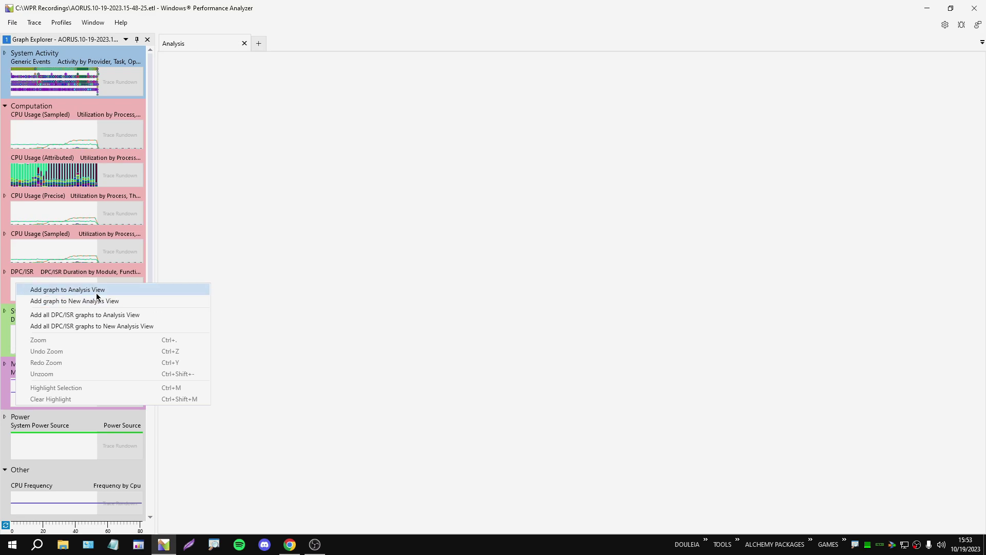
{"action": "left_click", "coordinate": [190, 46]}
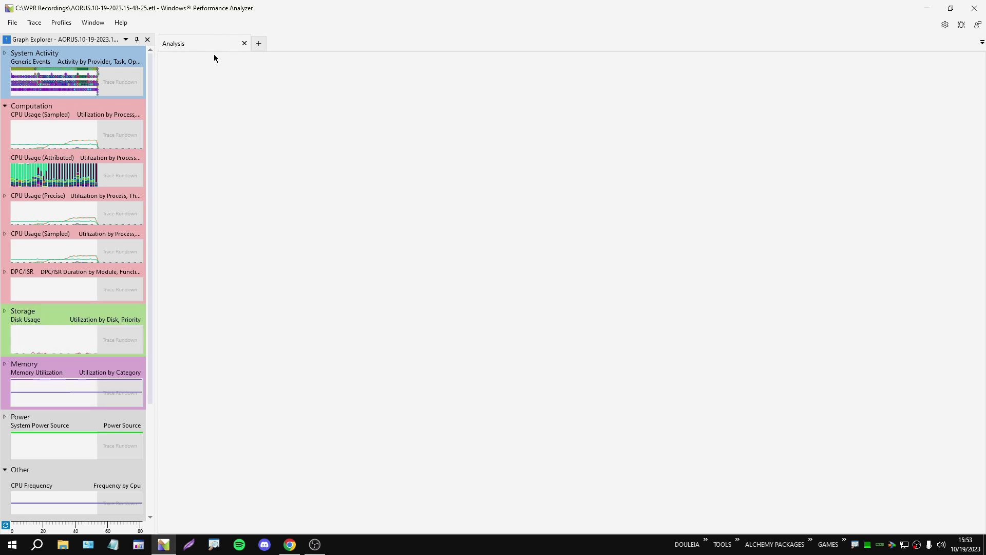
{"action": "right_click", "coordinate": [61, 281]}
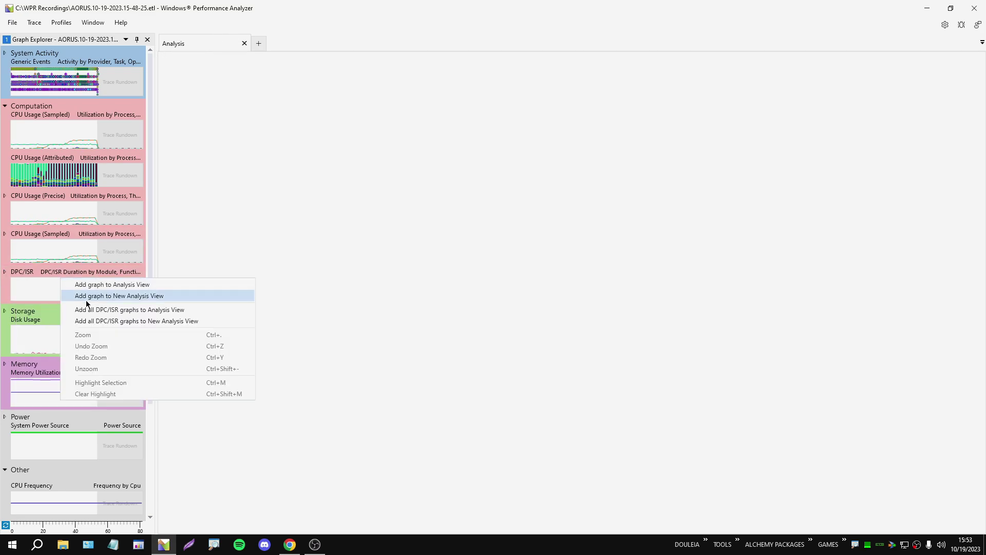
{"action": "left_click", "coordinate": [86, 296]}
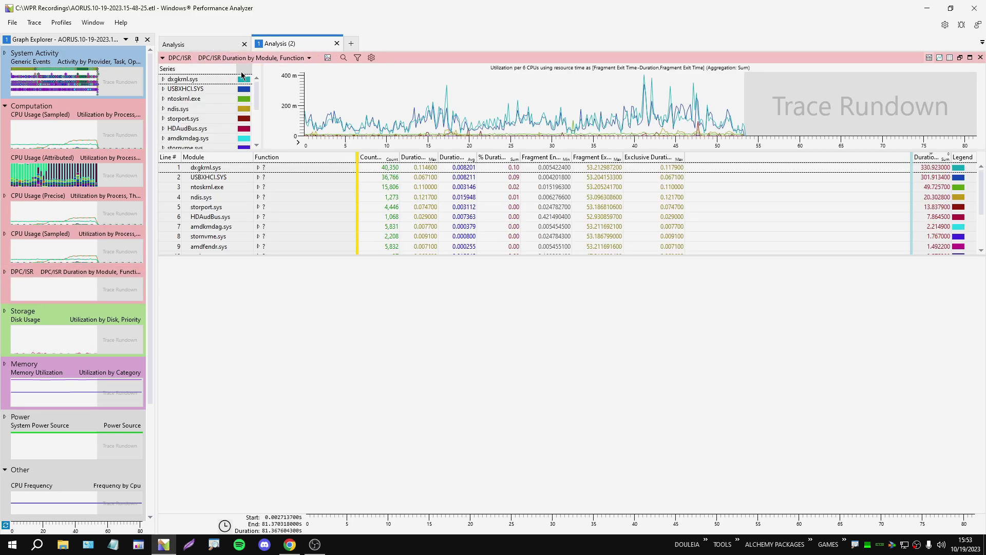
Close the empty Analysis view and the Graph Explorer, and enlarge the DPC/ISR graph and table.
{"action": "left_click", "coordinate": [221, 47]}
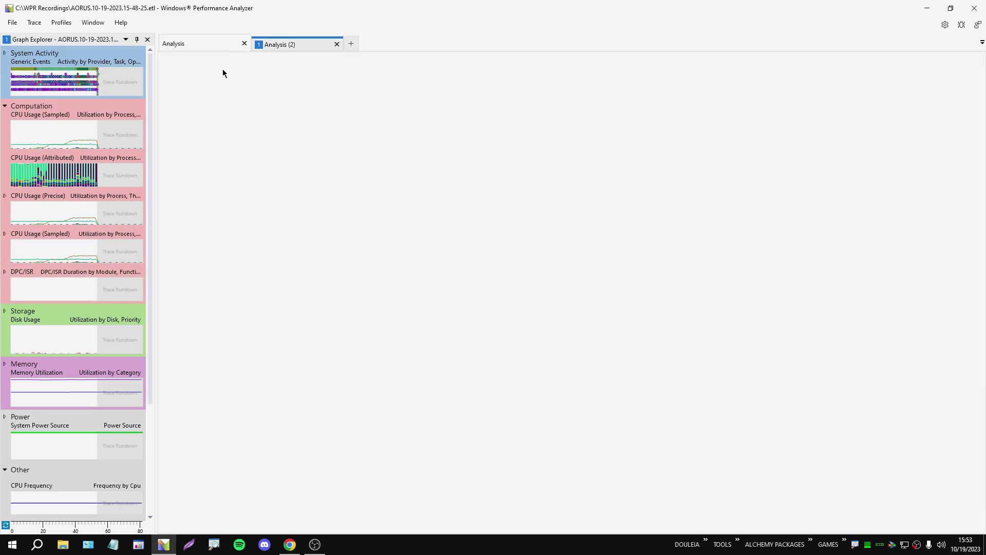
{"action": "left_click", "coordinate": [244, 44]}
{"action": "left_click_drag", "start_coordinate": [426, 254], "coordinate": [426, 375]}
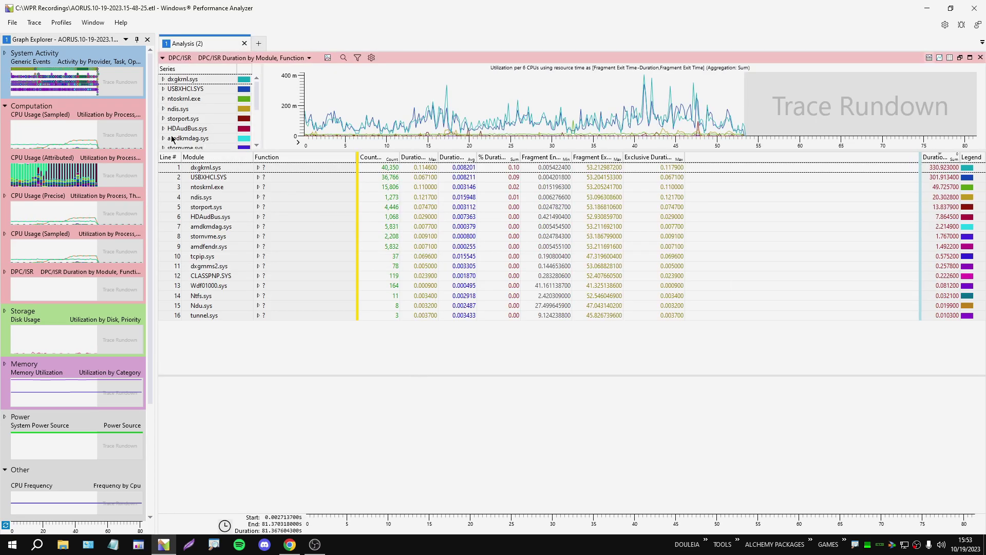
{"action": "left_click", "coordinate": [148, 40]}
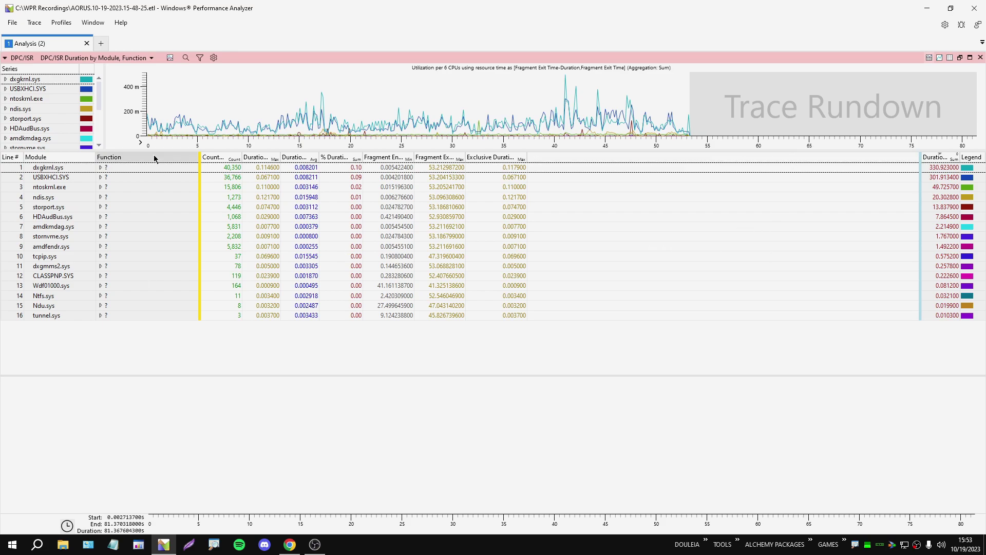
{"action": "left_click_drag", "start_coordinate": [84, 152], "coordinate": [286, 286]}
{"action": "left_click_drag", "start_coordinate": [481, 284], "coordinate": [131, 276]}
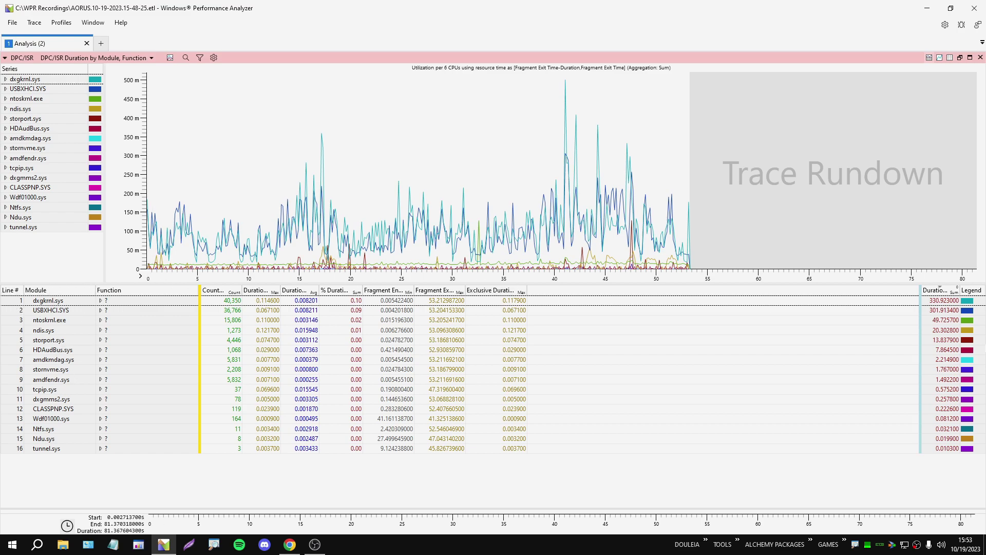
Widen the DPC/ISR table columns to show their full headings, and reset the DPC/ISR Duration by Module, Function preset.
{"action": "left_click_drag", "start_coordinate": [242, 291], "coordinate": [785, 291]}
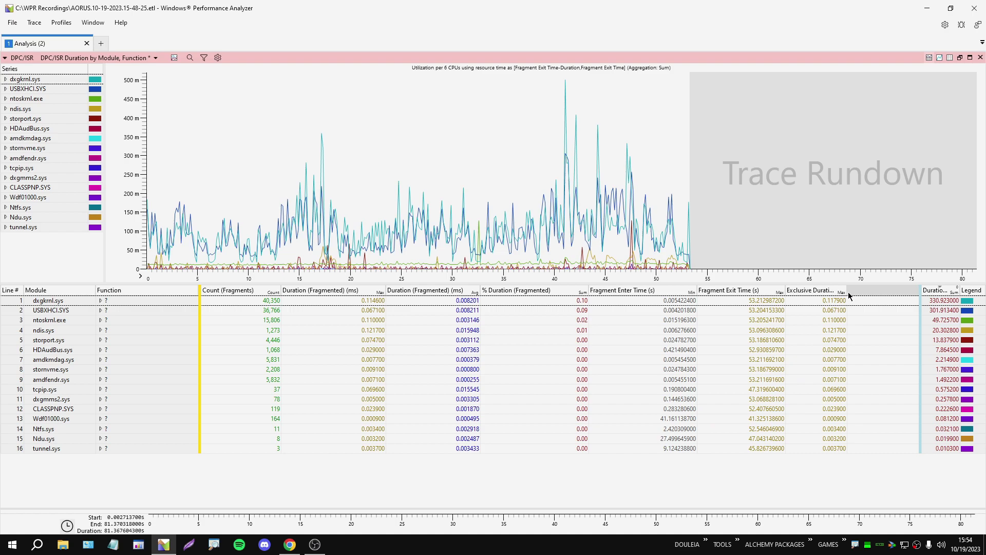
{"action": "left_click_drag", "start_coordinate": [847, 291], "coordinate": [906, 292]}
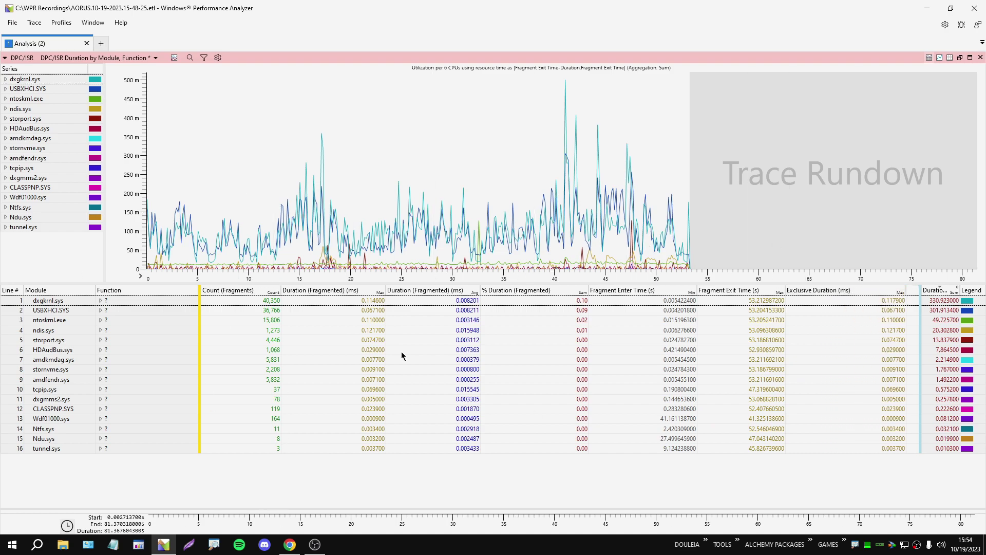
{"action": "left_click", "coordinate": [116, 60]}
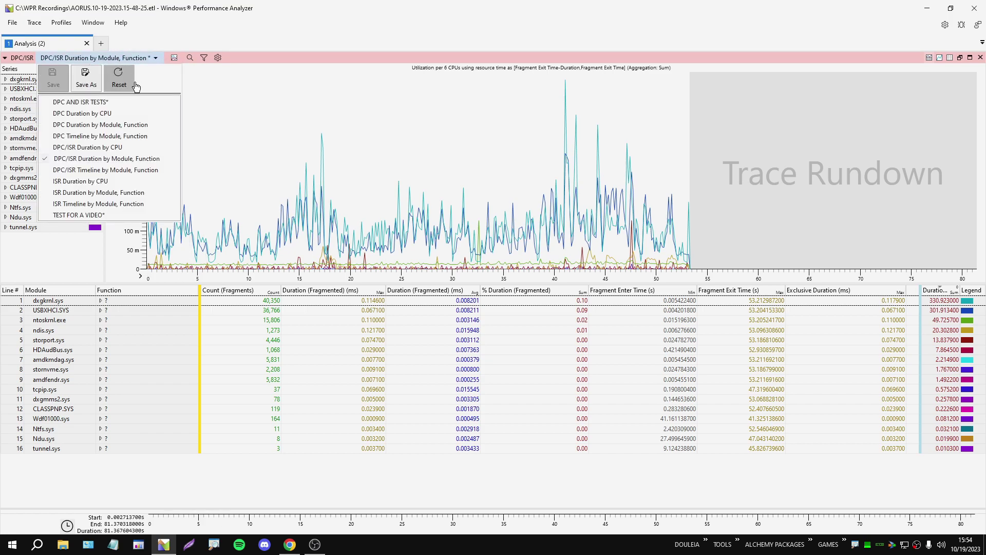
{"action": "left_click", "coordinate": [122, 80]}
Apply the TEST FOR A VIDEO preset to the DPC/ISR table and open its View Editor, enlarged to show all columns.
{"action": "left_click", "coordinate": [116, 60]}
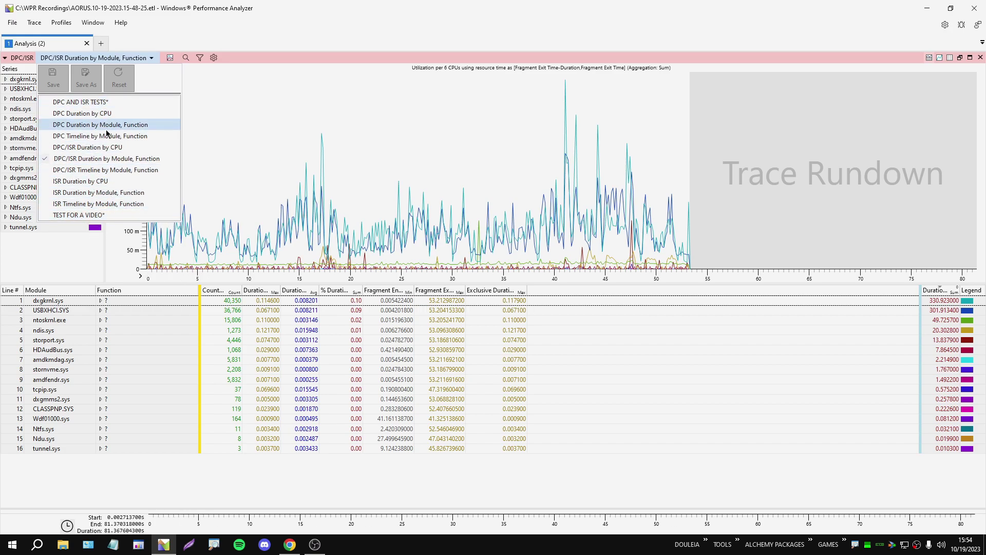
{"action": "left_click", "coordinate": [71, 216]}
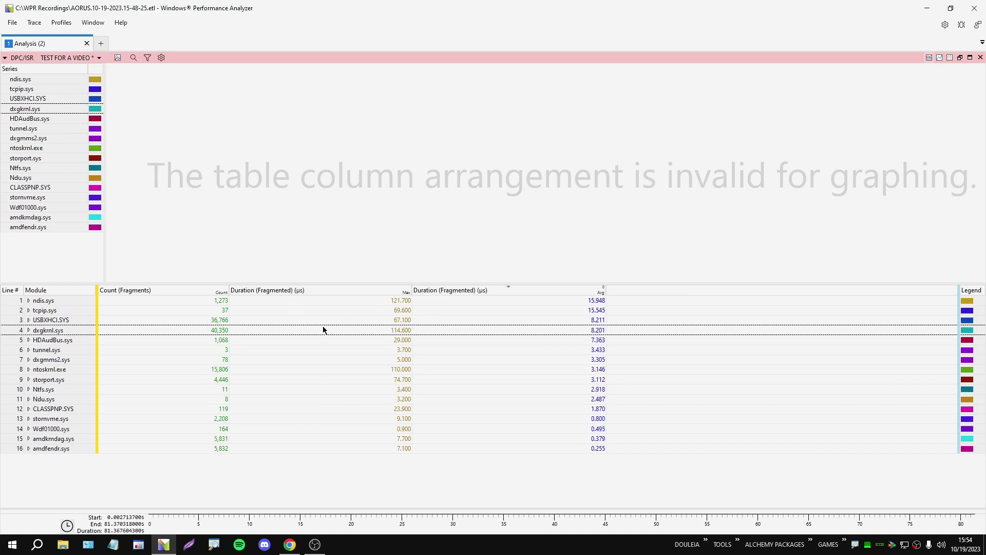
{"action": "left_click", "coordinate": [161, 57]}
{"action": "left_click_drag", "start_coordinate": [326, 126], "coordinate": [355, 135]}
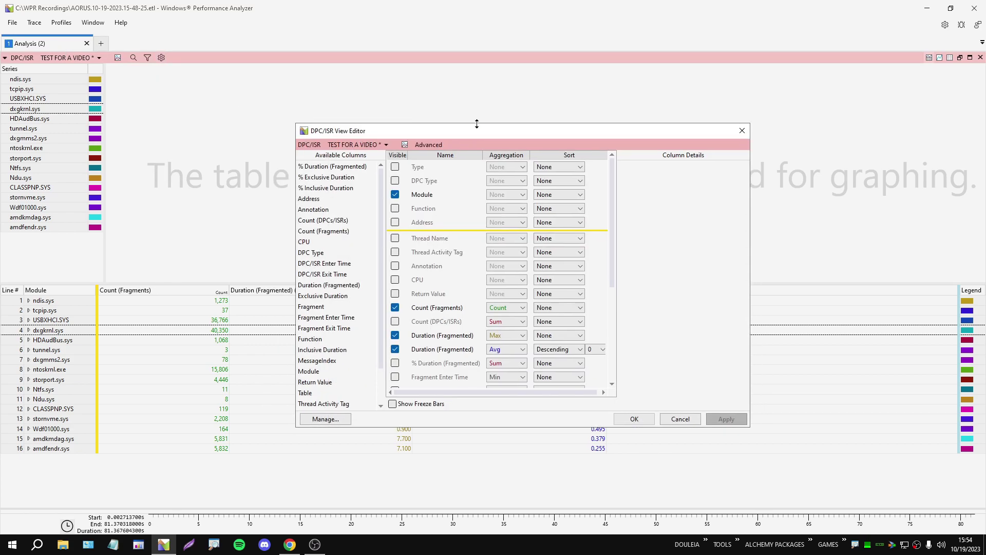
{"action": "left_click_drag", "start_coordinate": [477, 124], "coordinate": [477, 29]}
{"action": "left_click_drag", "start_coordinate": [484, 427], "coordinate": [484, 534]}
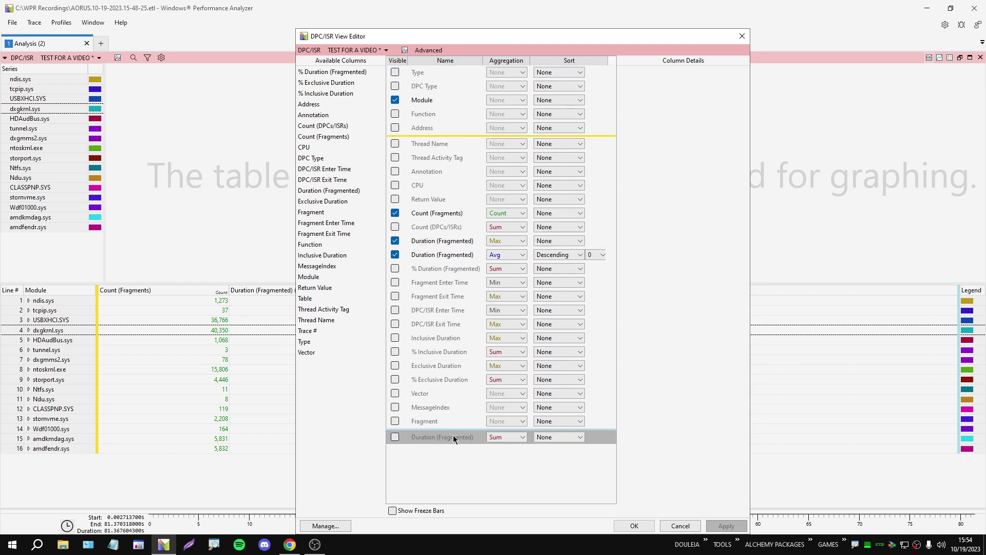
Switch to the Windows Performance Toolkit guide in Chrome, find the DEEP DIVE IN DPC/ISR METRICS section, and return to the DPC/ISR View Editor.
{"action": "mouse_move", "coordinate": [315, 544]}
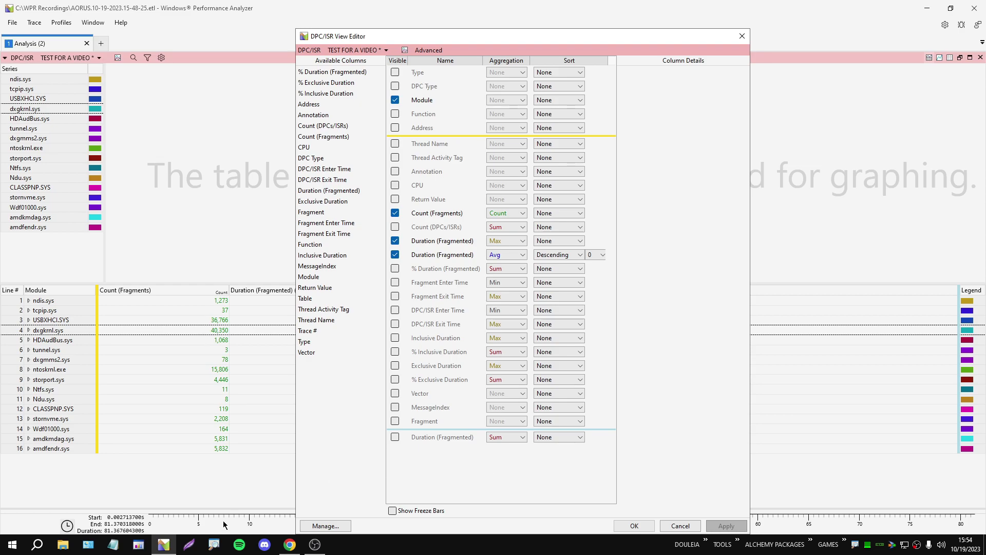
{"action": "left_click", "coordinate": [290, 544]}
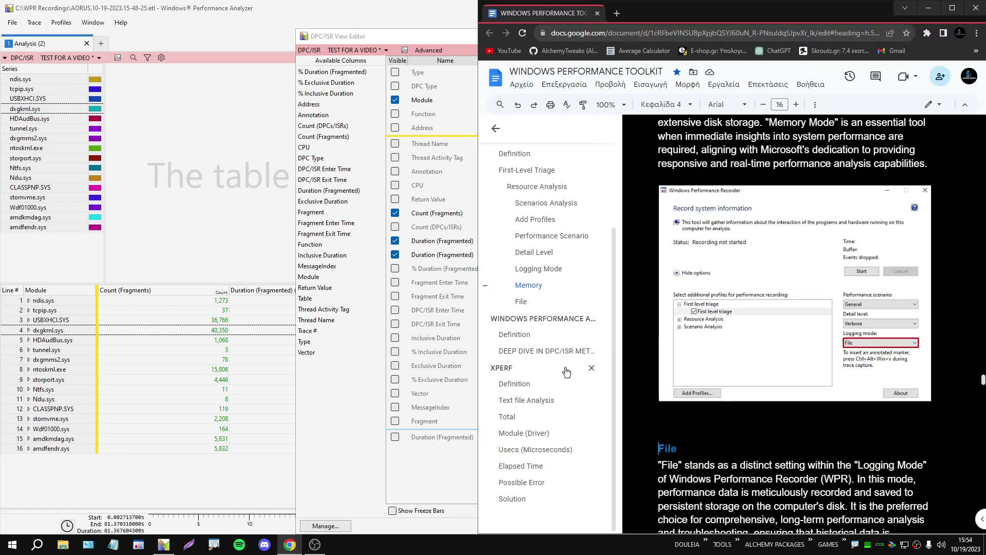
{"action": "left_click", "coordinate": [534, 320]}
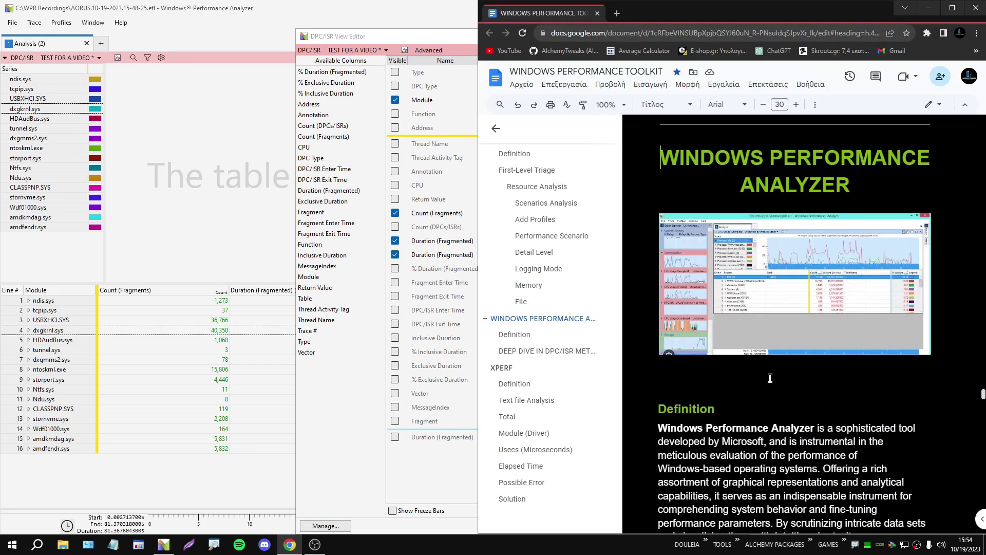
{"action": "scroll", "coordinate": [770, 378], "scroll_direction": "down", "scroll_amount": 3}
{"action": "scroll", "coordinate": [786, 365], "scroll_direction": "down", "scroll_amount": 5}
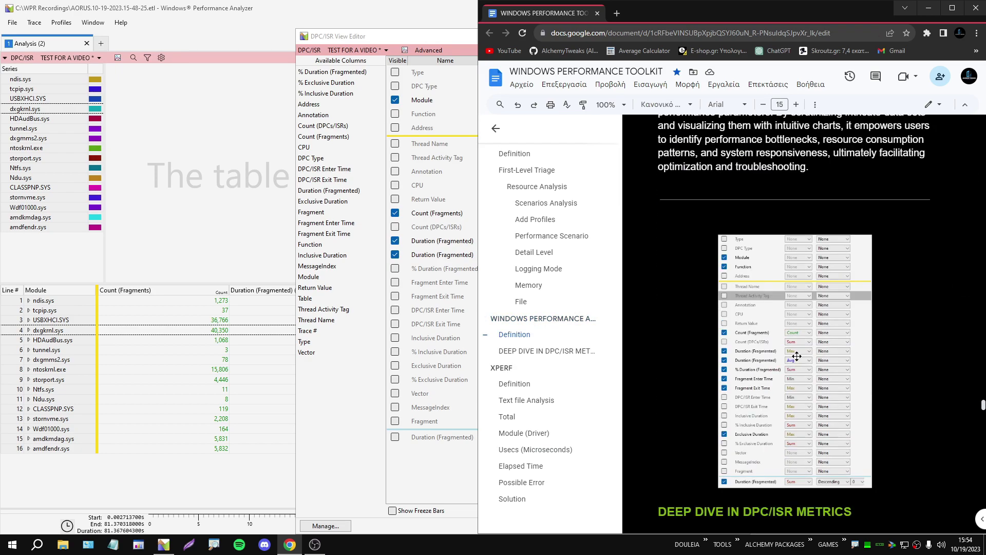
{"action": "scroll", "coordinate": [796, 356], "scroll_direction": "down", "scroll_amount": 4}
{"action": "left_click_drag", "start_coordinate": [666, 307], "coordinate": [857, 309]}
{"action": "left_click", "coordinate": [873, 309]}
{"action": "scroll", "coordinate": [875, 287], "scroll_direction": "down", "scroll_amount": 1}
{"action": "left_click_drag", "start_coordinate": [876, 255], "coordinate": [702, 263]}
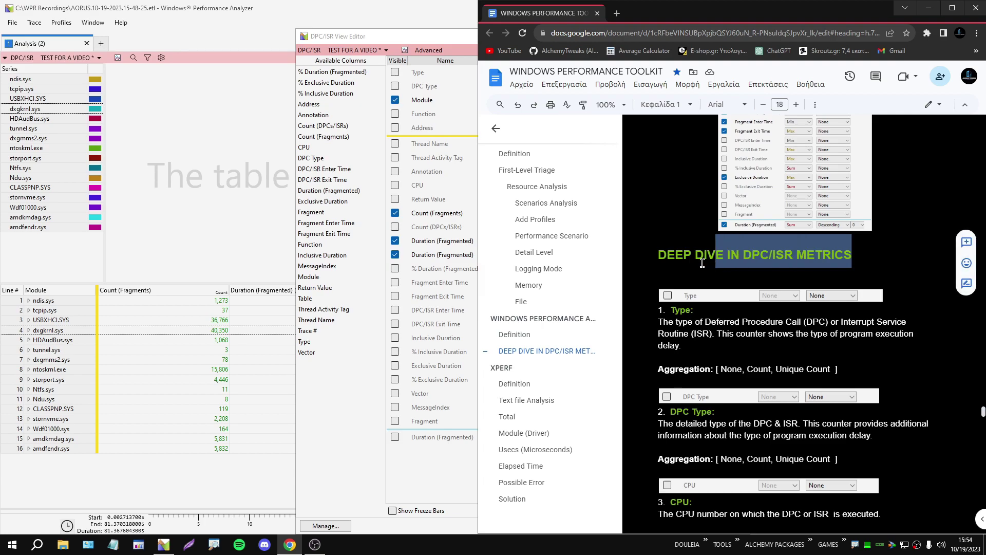
{"action": "left_click", "coordinate": [406, 51]}
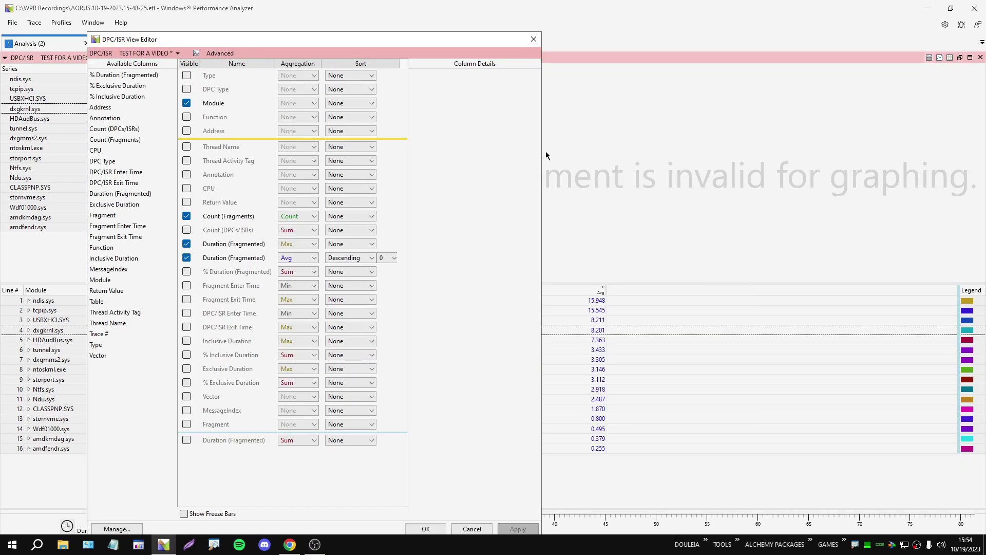
Reposition the DPC/ISR View Editor and widen its column list so the full Sort column shows.
{"action": "left_click_drag", "start_coordinate": [542, 155], "coordinate": [440, 169]}
{"action": "left_click", "coordinate": [290, 544]}
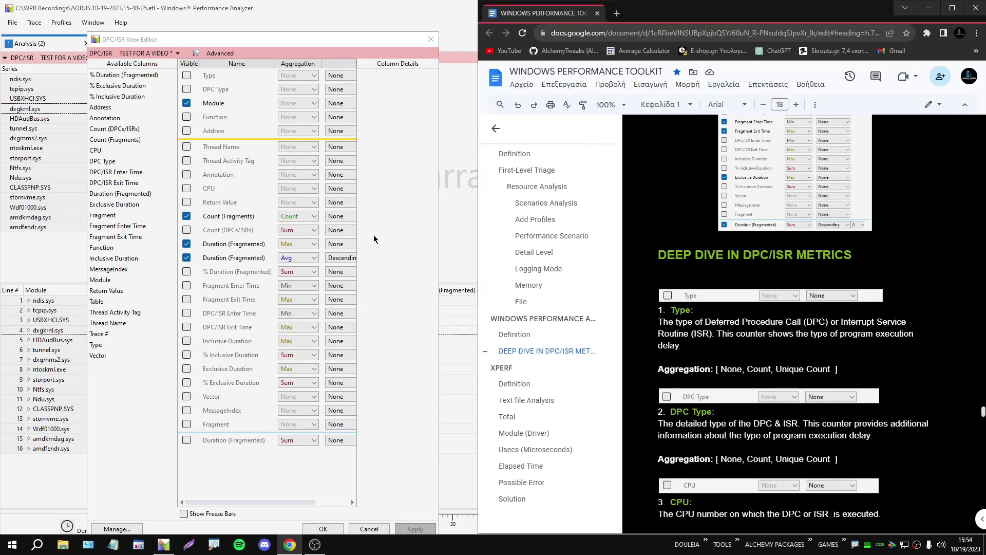
{"action": "left_click", "coordinate": [397, 239]}
{"action": "left_click_drag", "start_coordinate": [360, 39], "coordinate": [481, 45]}
{"action": "left_click_drag", "start_coordinate": [559, 146], "coordinate": [678, 163]}
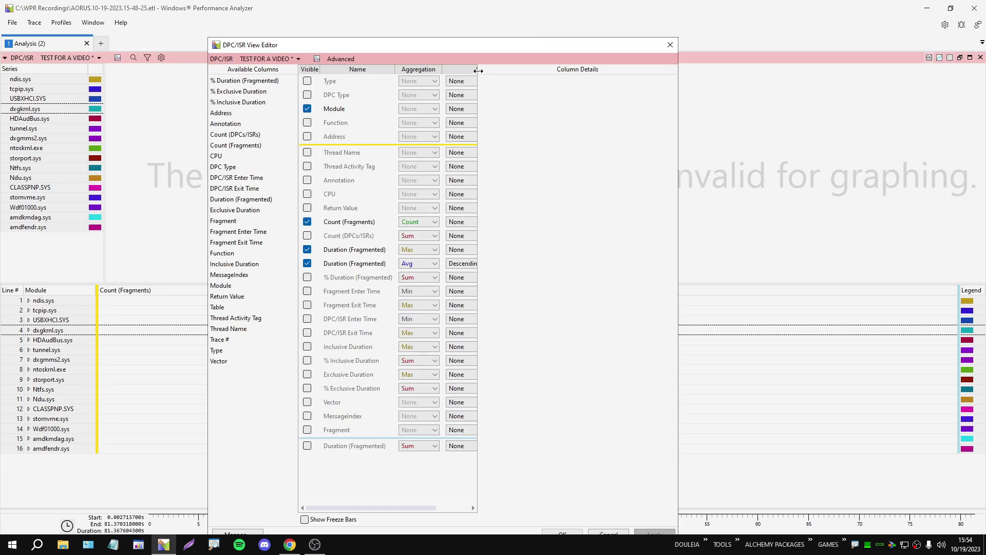
{"action": "left_click_drag", "start_coordinate": [478, 70], "coordinate": [552, 89]}
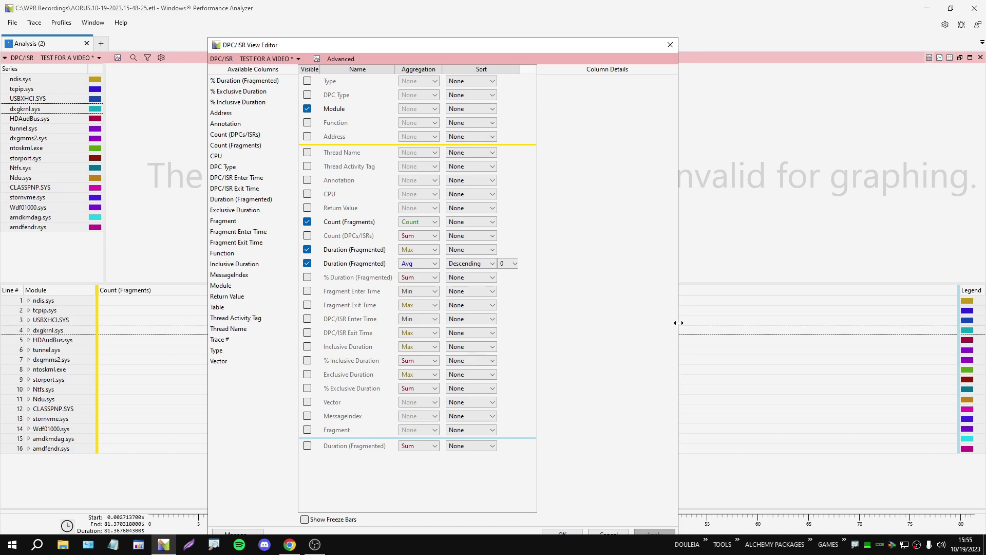
{"action": "left_click_drag", "start_coordinate": [679, 322], "coordinate": [581, 334]}
{"action": "left_click_drag", "start_coordinate": [582, 226], "coordinate": [678, 220]}
{"action": "left_click_drag", "start_coordinate": [463, 48], "coordinate": [360, 21]}
Switch to the WINDOWS PERFORMANCE TOOLKIT document in Chrome and read through the DPC/ISR metric descriptions up to % Duration (Fragmented).
{"action": "left_click", "coordinate": [290, 545]}
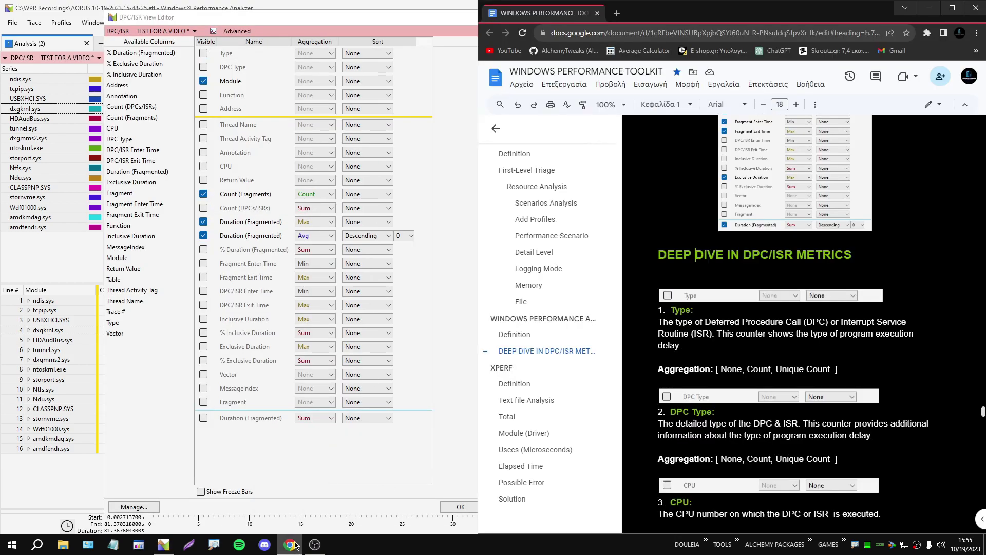
{"action": "scroll", "coordinate": [740, 356], "scroll_direction": "down", "scroll_amount": 10}
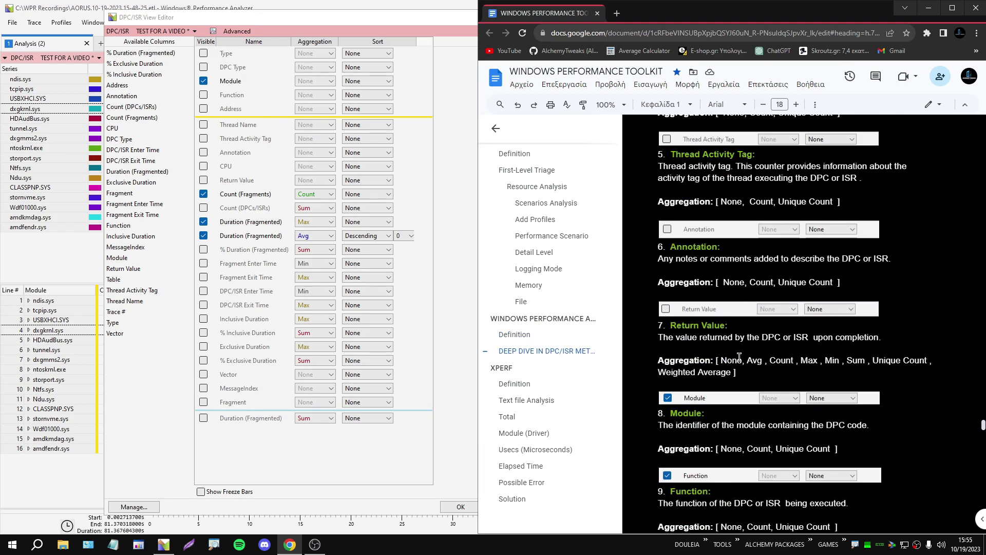
{"action": "scroll", "coordinate": [740, 356], "scroll_direction": "down", "scroll_amount": 10}
{"action": "scroll", "coordinate": [677, 327], "scroll_direction": "down", "scroll_amount": 8}
{"action": "scroll", "coordinate": [675, 354], "scroll_direction": "down", "scroll_amount": 10}
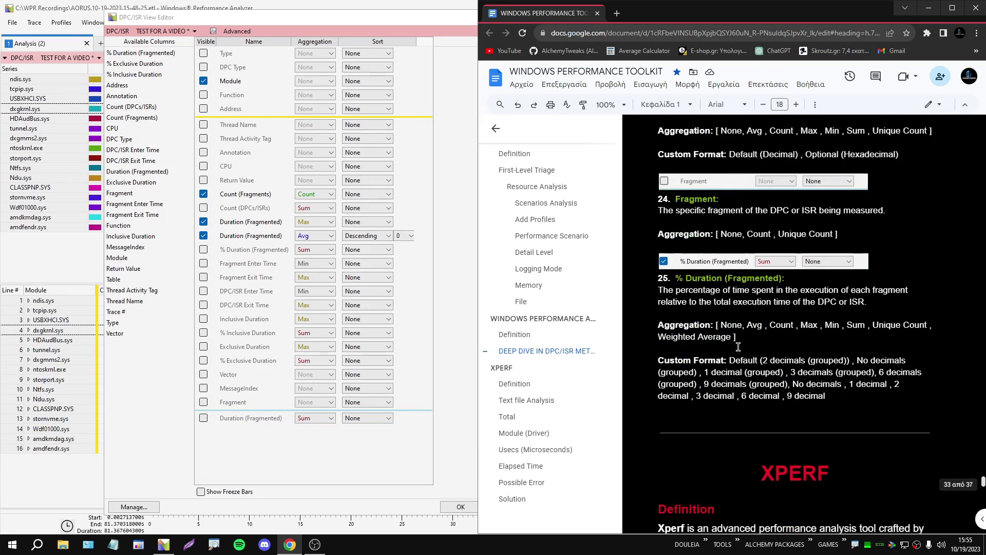
{"action": "scroll", "coordinate": [736, 350], "scroll_direction": "up", "scroll_amount": 3}
Return to the DPC/ISR View Editor and hide the Count (Fragments) column.
{"action": "left_click_drag", "start_coordinate": [330, 16], "coordinate": [487, 33]}
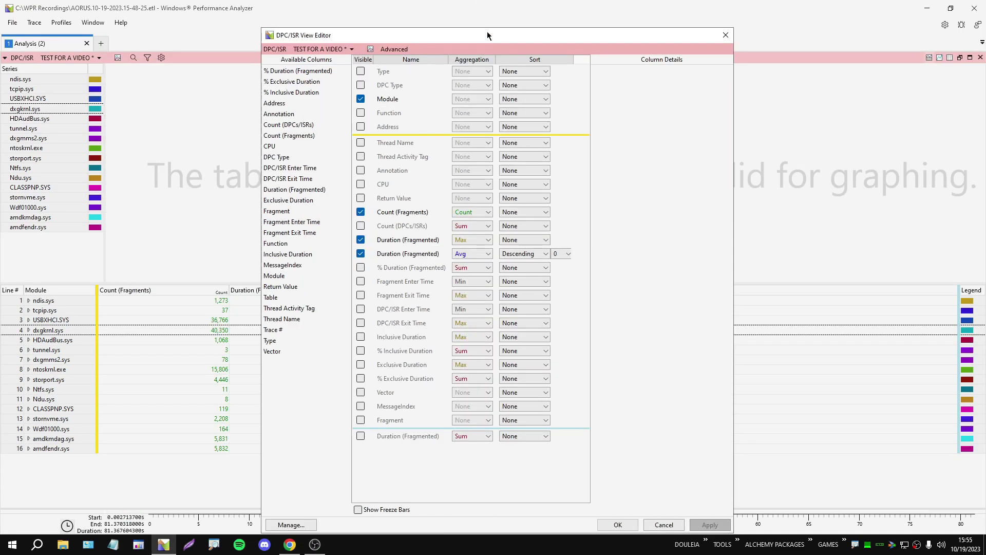
{"action": "left_click", "coordinate": [393, 99]}
{"action": "left_click", "coordinate": [400, 215]}
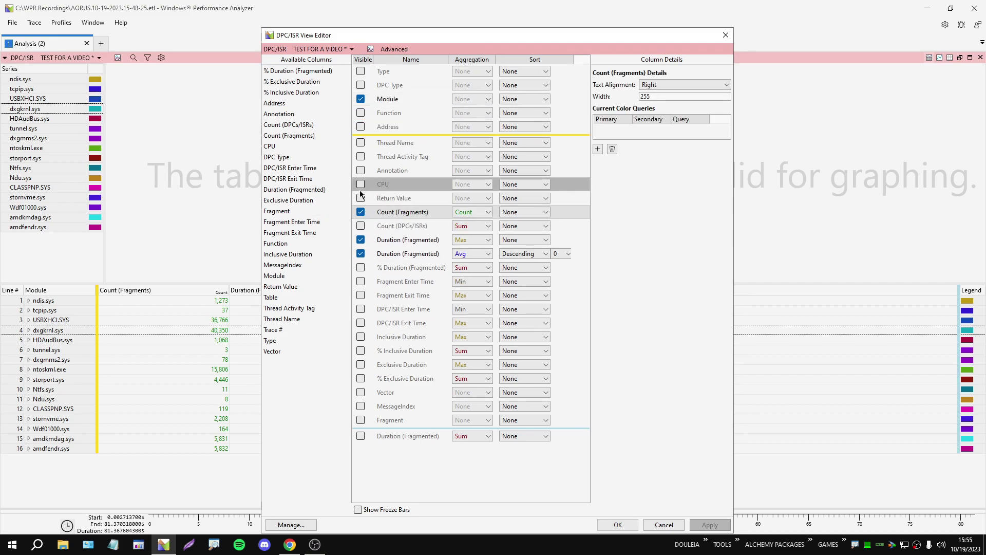
{"action": "left_click", "coordinate": [360, 212]}
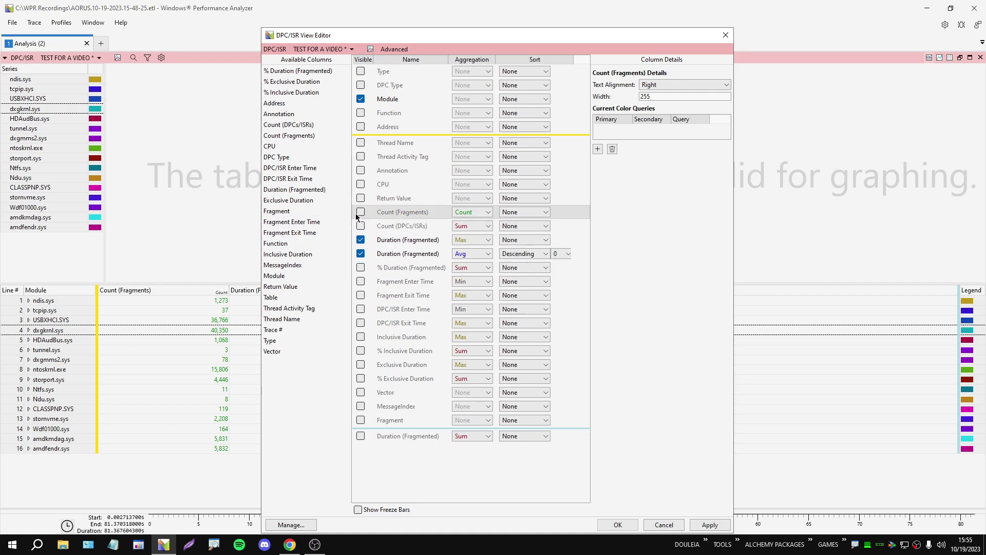
Review the custom format settings of the Max and Avg Duration (Fragmented) columns.
{"action": "left_click", "coordinate": [387, 239]}
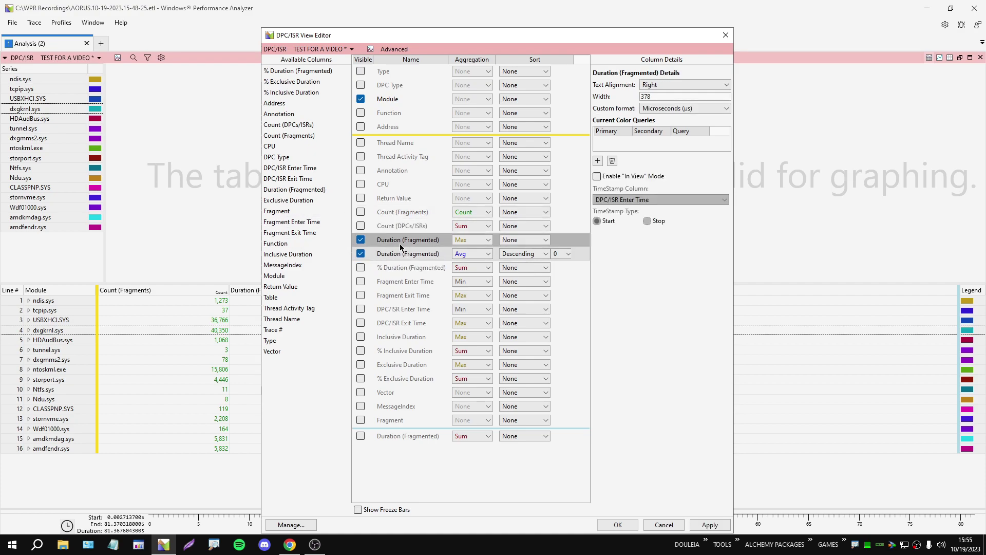
{"action": "left_click", "coordinate": [683, 109]}
{"action": "left_click", "coordinate": [668, 139]}
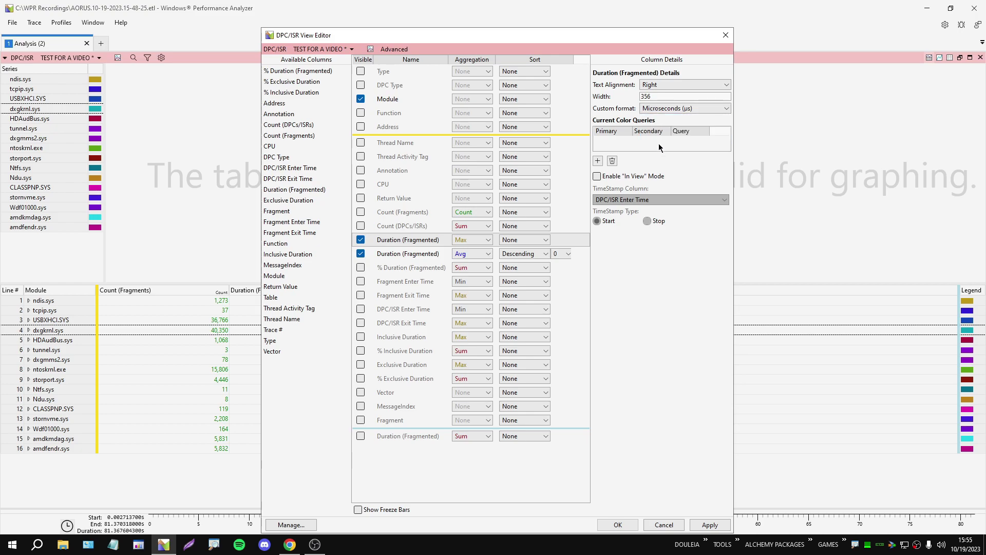
{"action": "left_click", "coordinate": [421, 244]}
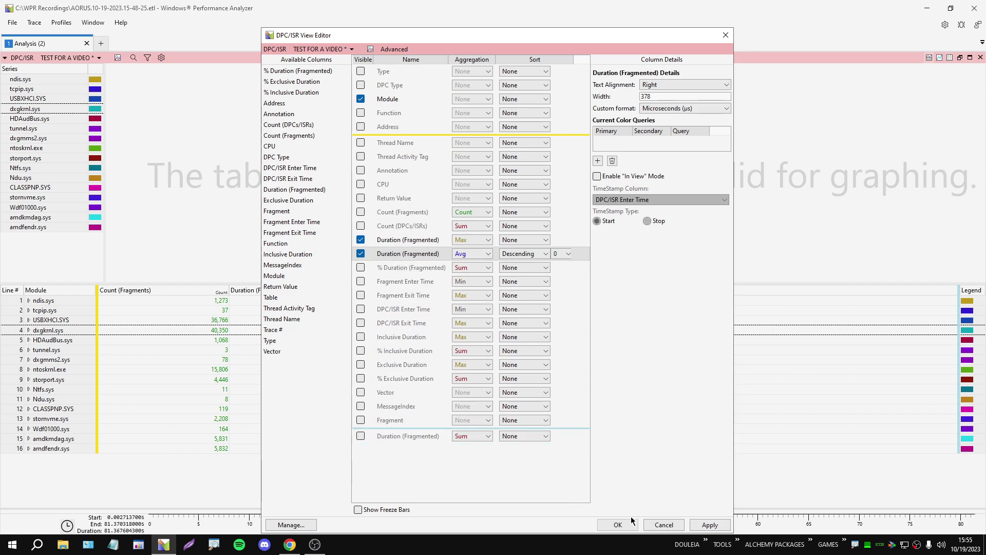
{"action": "left_click", "coordinate": [291, 525]}
{"action": "left_click_drag", "start_coordinate": [461, 217], "coordinate": [455, 257]}
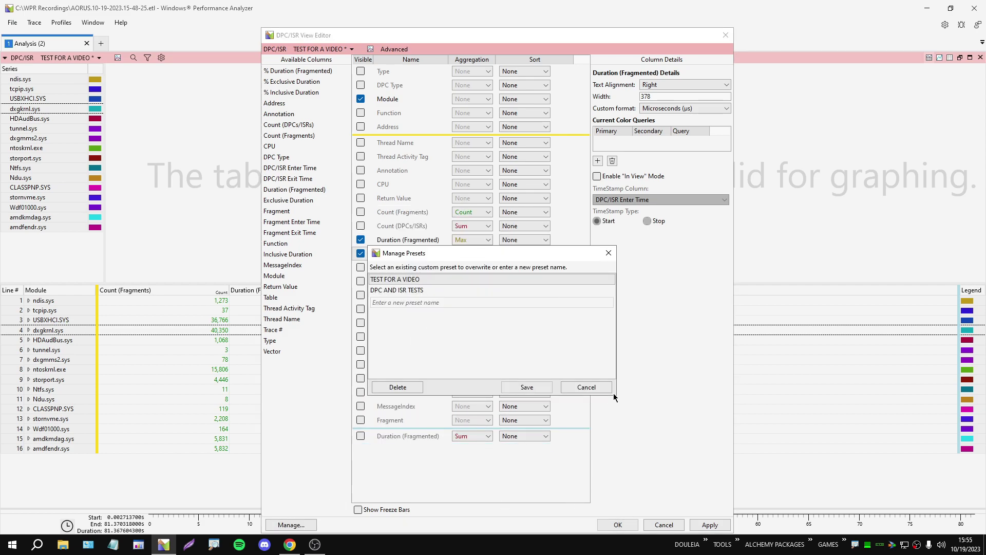
{"action": "left_click", "coordinate": [586, 387]}
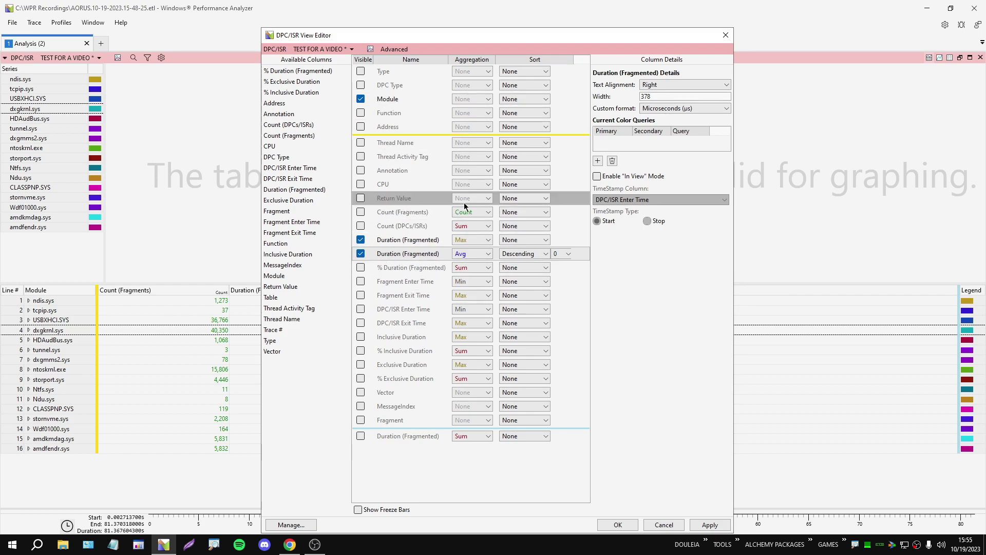
Make the CPU and Count (DPCs/ISRs) columns visible and save the view as a new preset named TEST 12345.
{"action": "left_click", "coordinate": [359, 184]}
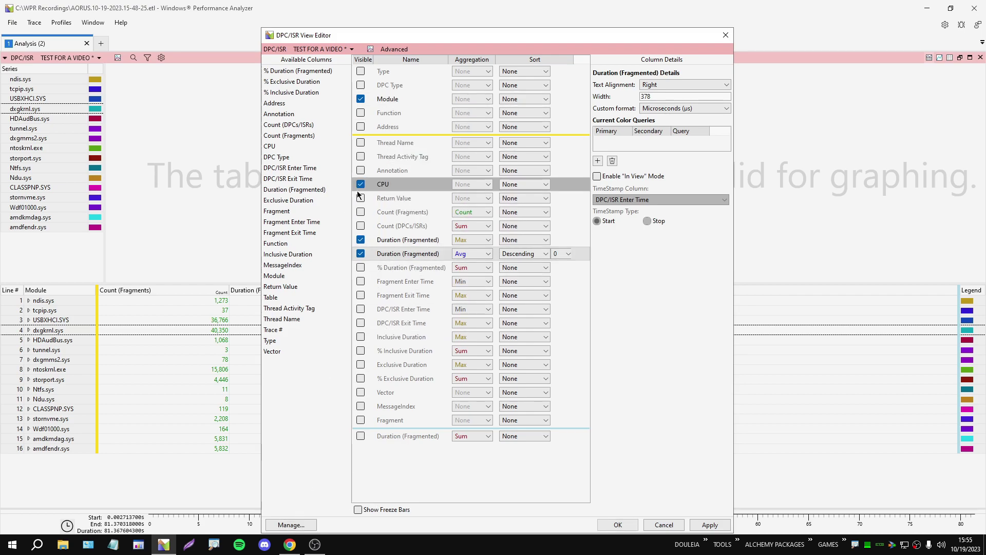
{"action": "left_click", "coordinate": [361, 227]}
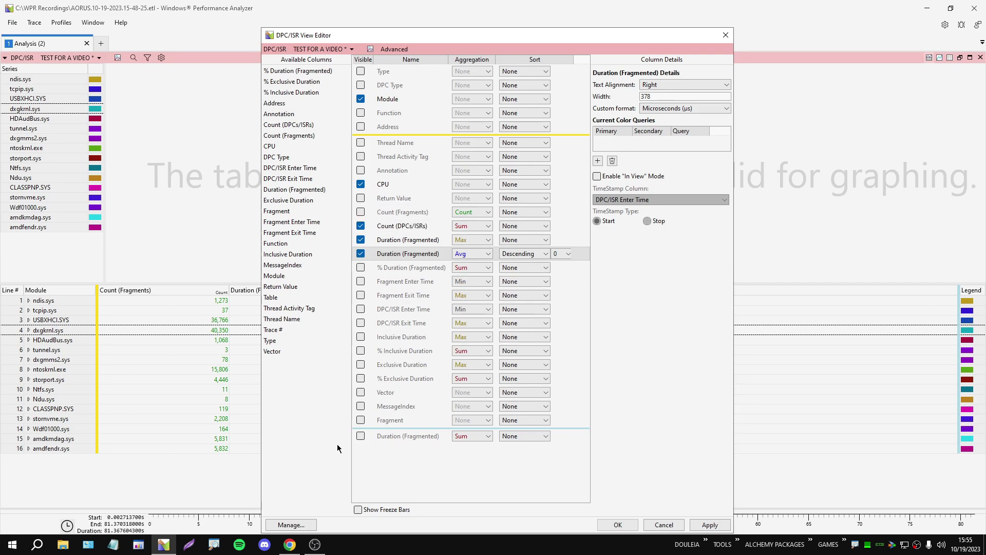
{"action": "left_click", "coordinate": [290, 527]}
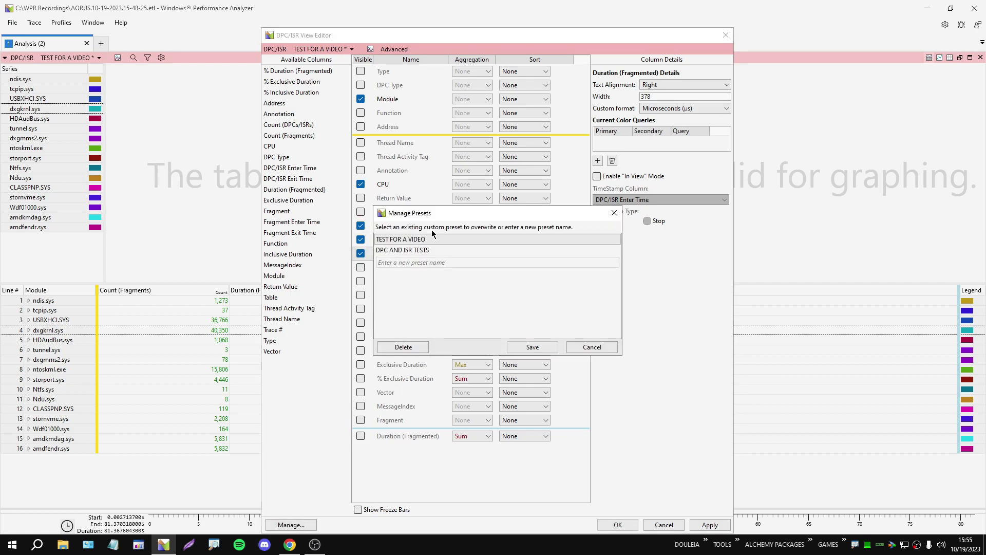
{"action": "left_click", "coordinate": [464, 289]}
{"action": "type", "text": "dwdw"}
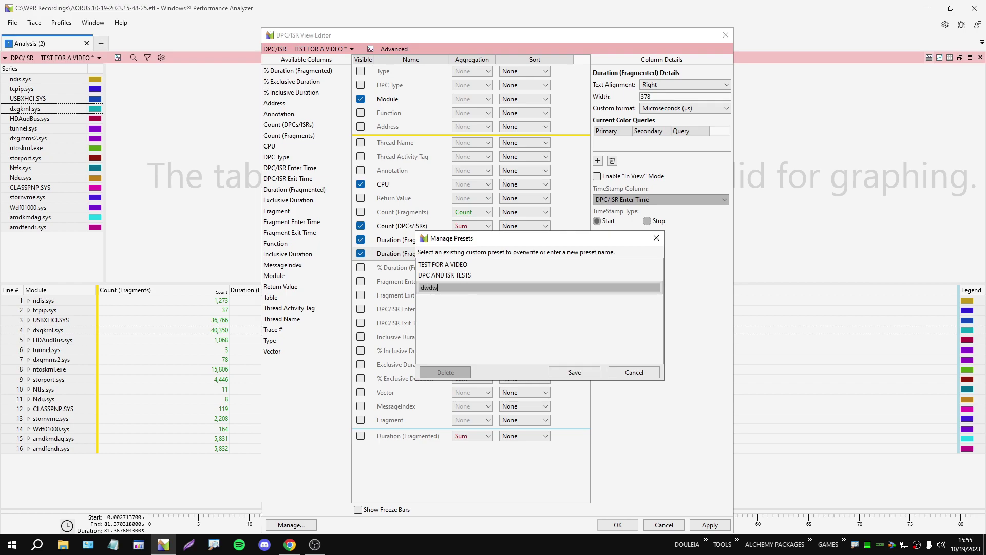
{"action": "type", "text": "TEST 12345"}
{"action": "left_click", "coordinate": [574, 372]}
{"action": "left_click", "coordinate": [618, 524]}
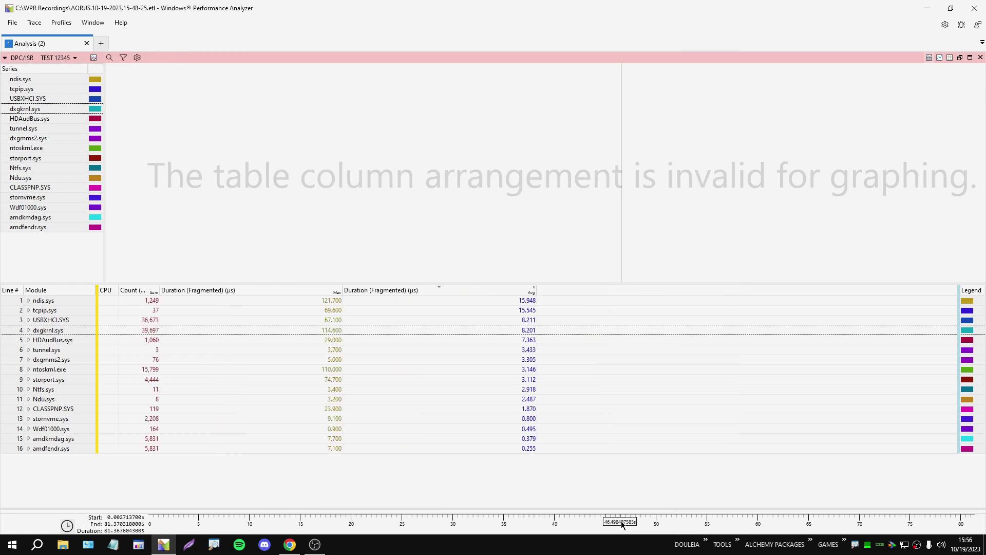
Check the View Editor and look through the list of DPC/ISR presets.
{"action": "left_click", "coordinate": [137, 59]}
{"action": "left_click", "coordinate": [713, 120]}
{"action": "left_click", "coordinate": [75, 58]}
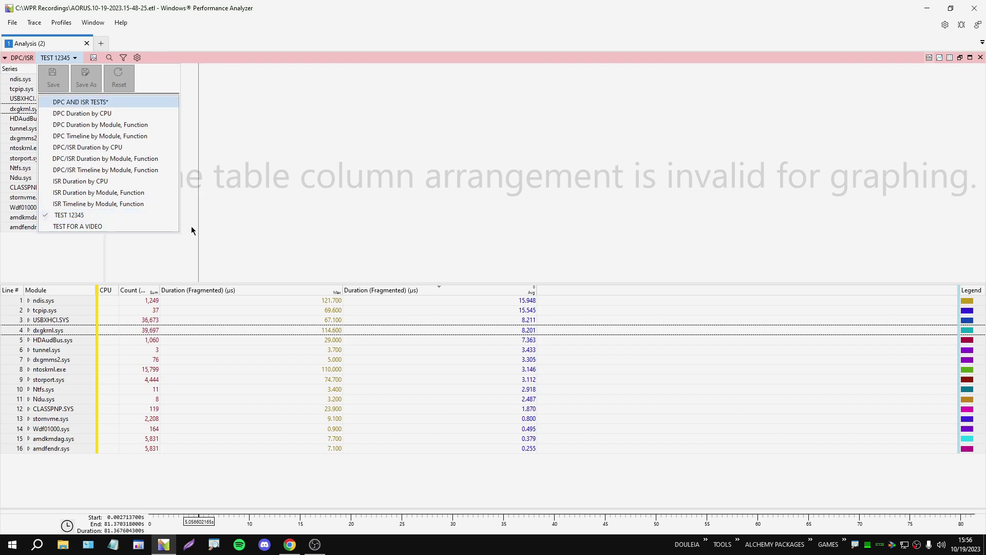
{"action": "left_click", "coordinate": [276, 268]}
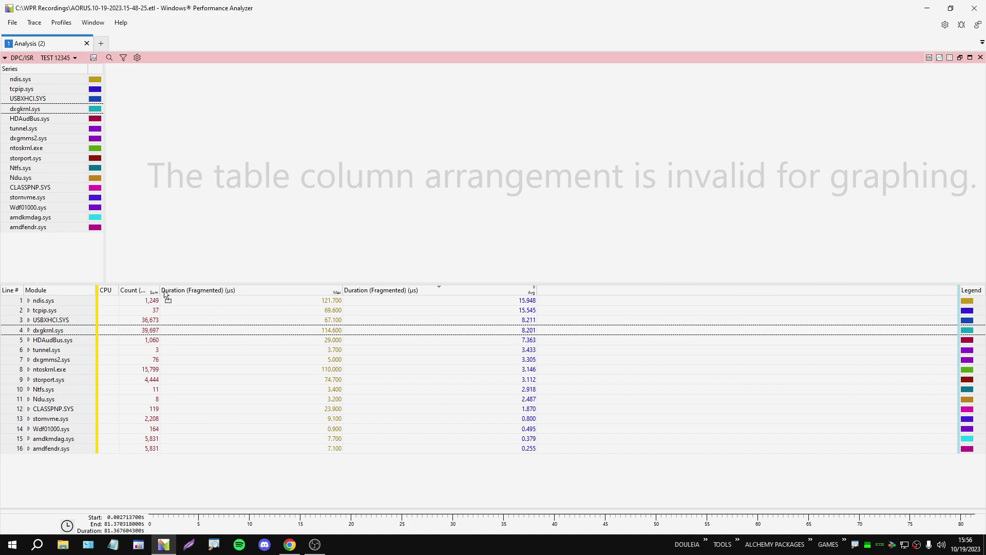
Widen the CPU and Count (DPCs/ISRs) columns and shift the divider between graph and table upward.
{"action": "left_click_drag", "start_coordinate": [118, 291], "coordinate": [297, 290]}
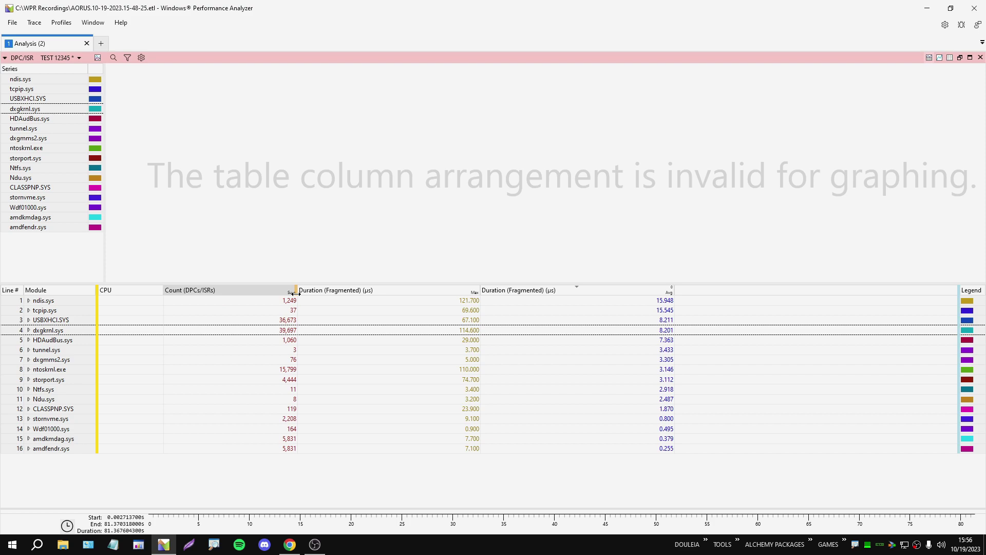
{"action": "left_click", "coordinate": [108, 389]}
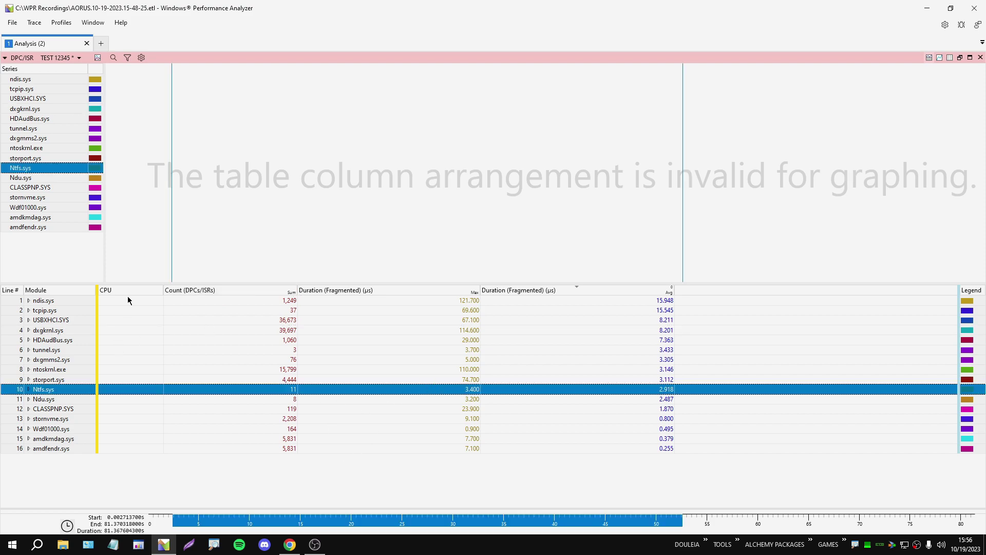
{"action": "left_click_drag", "start_coordinate": [133, 283], "coordinate": [134, 253]}
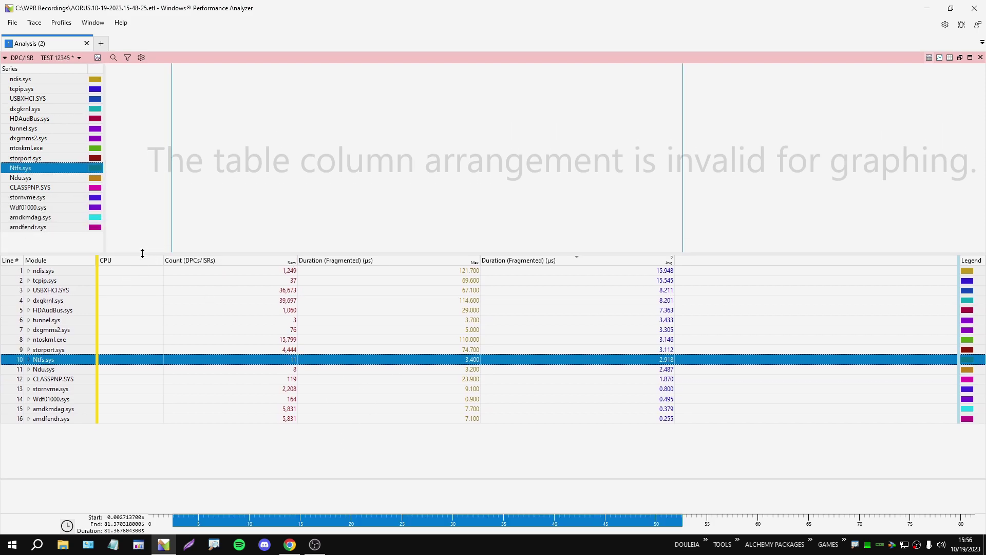
Clear the row selection and display only the DPC/ISR table without the graph.
{"action": "left_click", "coordinate": [59, 90]}
{"action": "left_click", "coordinate": [506, 136]}
{"action": "left_click", "coordinate": [669, 151]}
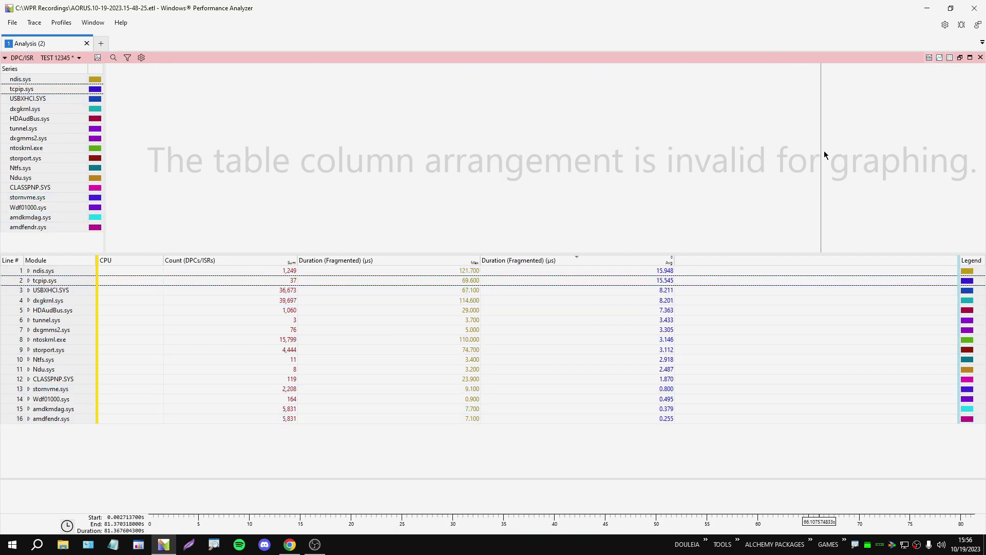
{"action": "left_click", "coordinate": [950, 58]}
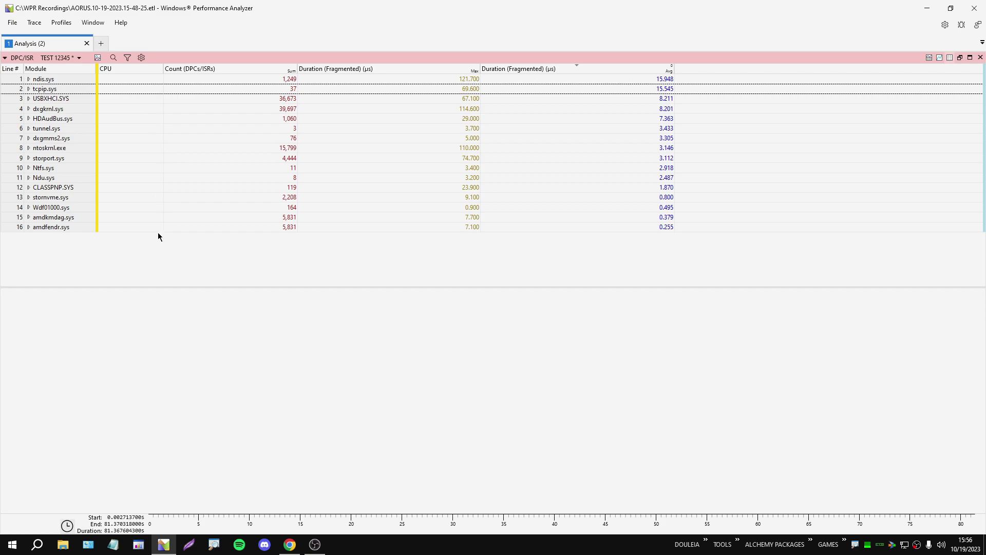
Hide the CPU column from the DPC/ISR table.
{"action": "right_click", "coordinate": [133, 70]}
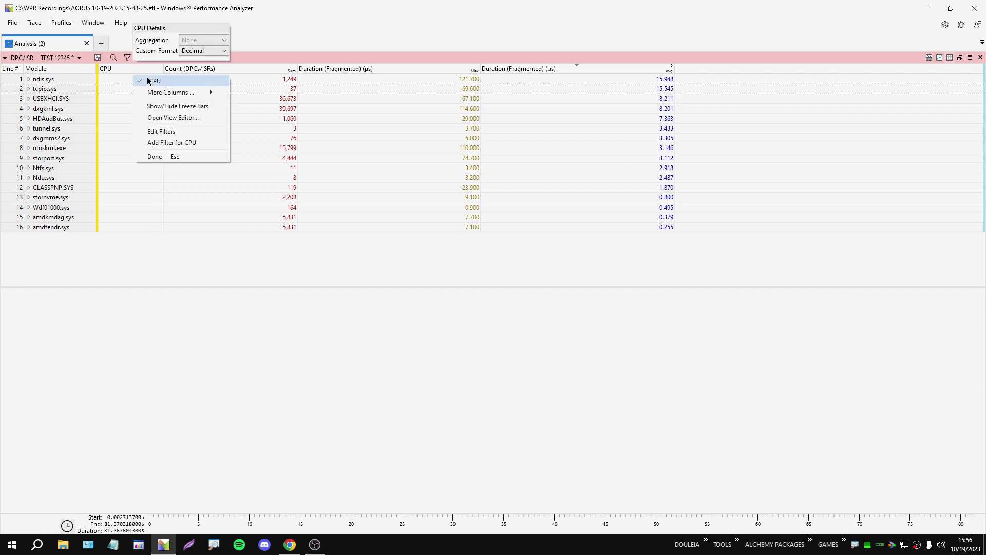
{"action": "left_click", "coordinate": [149, 79]}
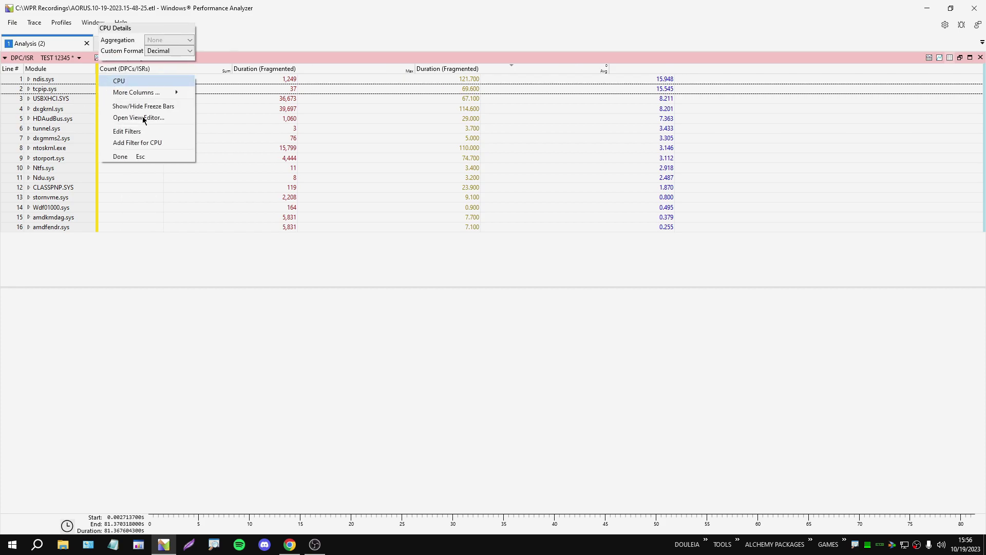
{"action": "left_click", "coordinate": [62, 81]}
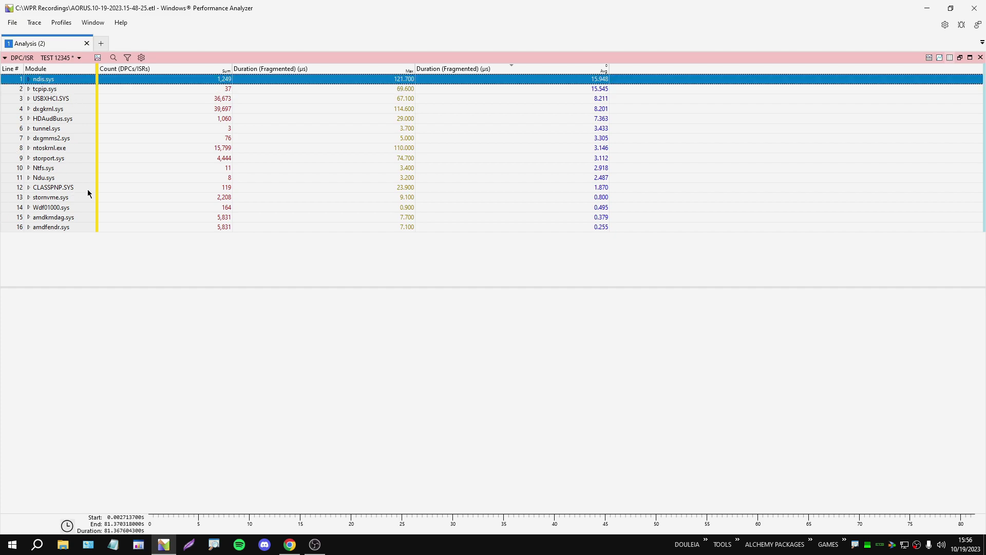
Filter the DPC/ISR table to the ndis.sys module only.
{"action": "right_click", "coordinate": [59, 81]}
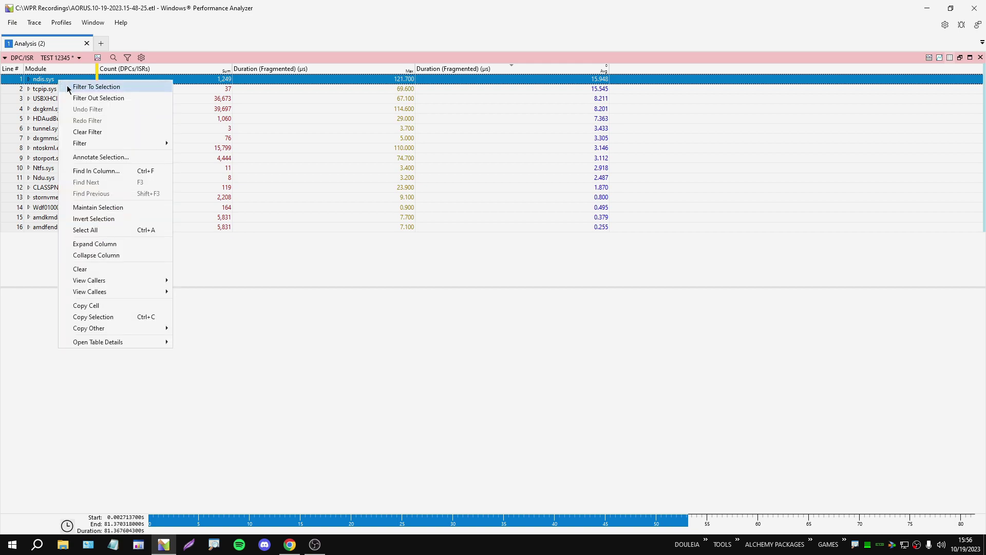
{"action": "right_click", "coordinate": [37, 81]}
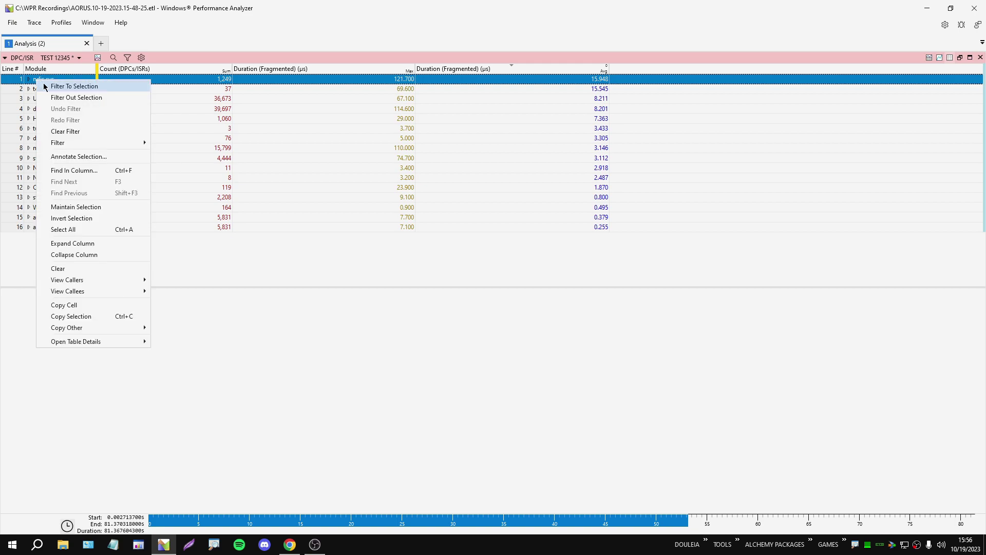
{"action": "left_click", "coordinate": [93, 88]}
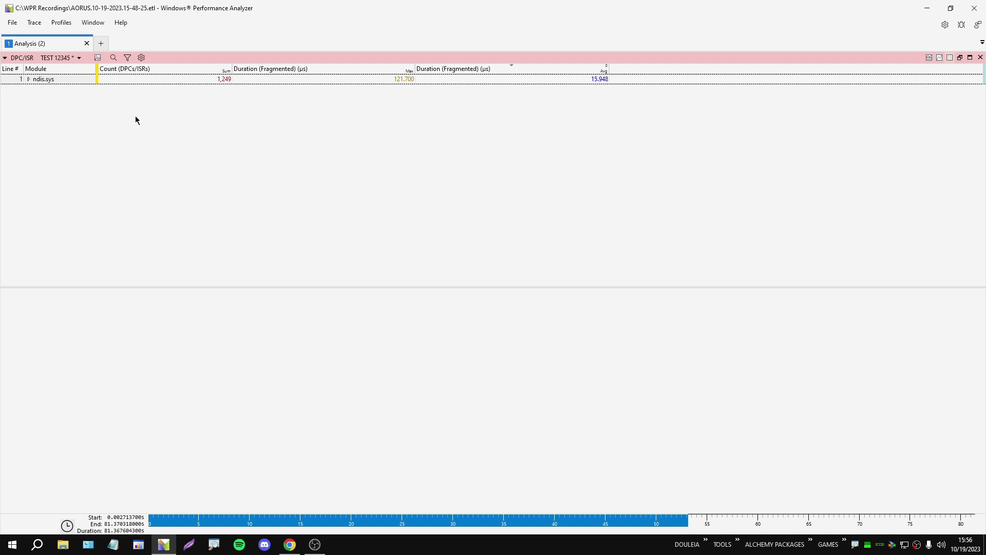
Expand ndis.sys, enlarge the table area and examine its individual durations down to the last row.
{"action": "left_click", "coordinate": [30, 80]}
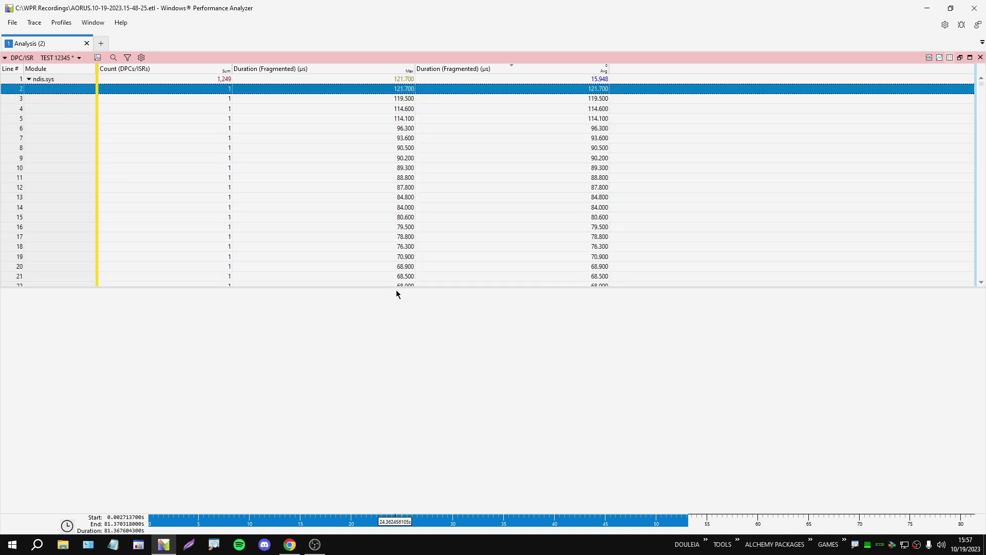
{"action": "left_click_drag", "start_coordinate": [398, 288], "coordinate": [393, 492]}
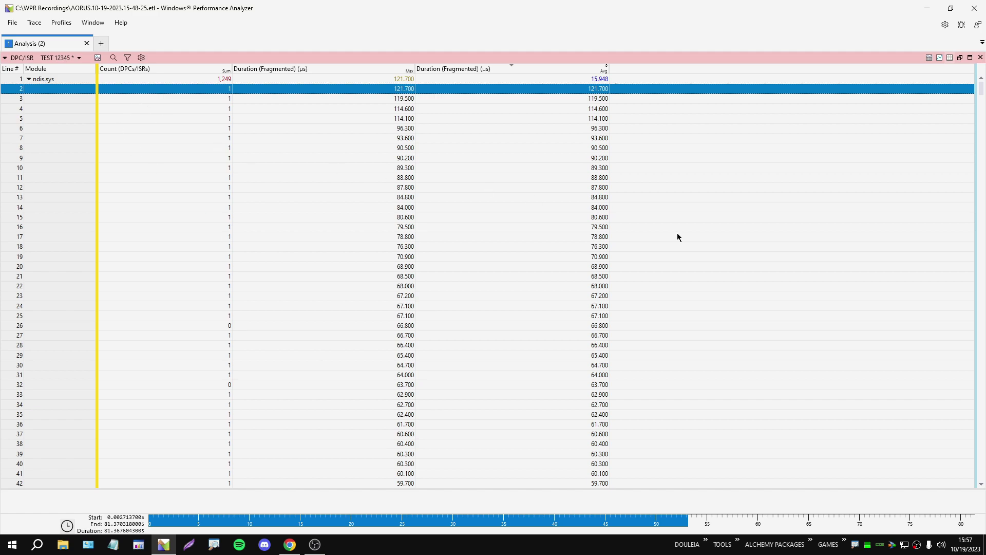
{"action": "left_click_drag", "start_coordinate": [983, 82], "coordinate": [979, 486]}
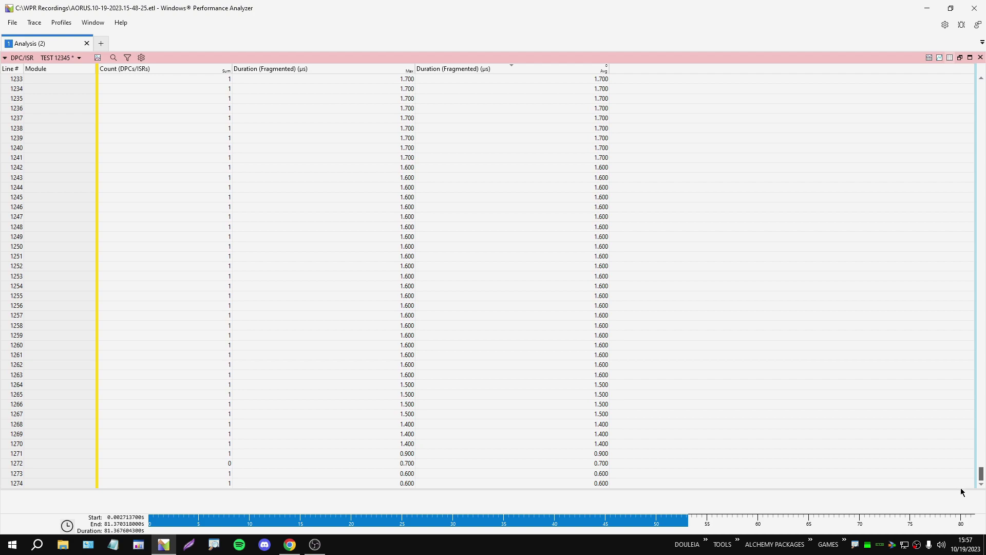
Select the last ndis.sys duration row, collapse the ndis.sys group and undo the module filter.
{"action": "left_click", "coordinate": [12, 483]}
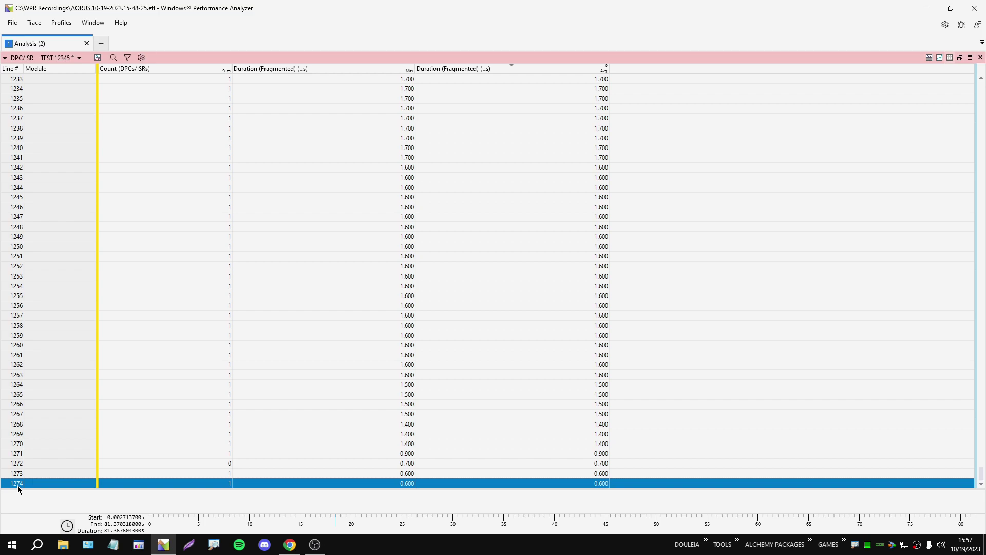
{"action": "left_click_drag", "start_coordinate": [981, 472], "coordinate": [981, 85]}
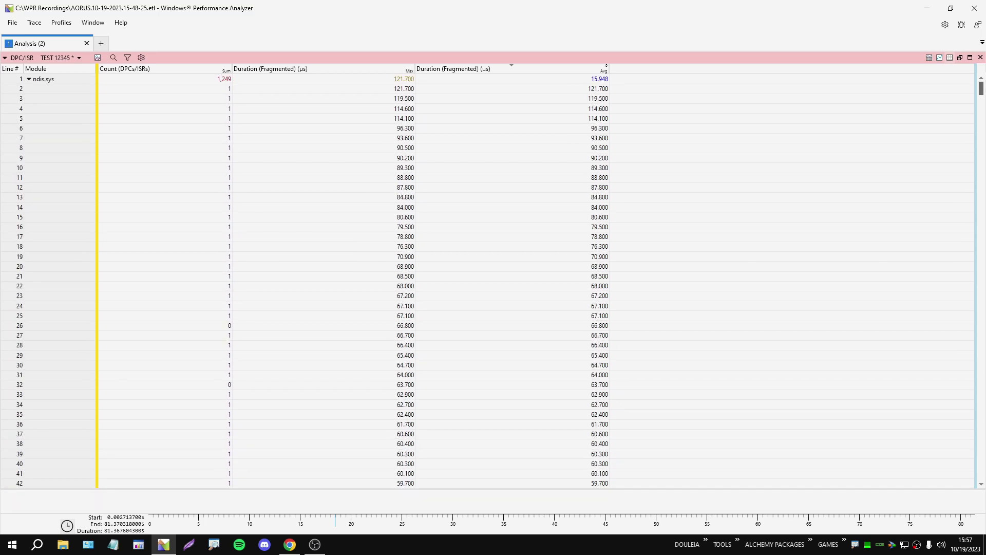
{"action": "left_click", "coordinate": [29, 78]}
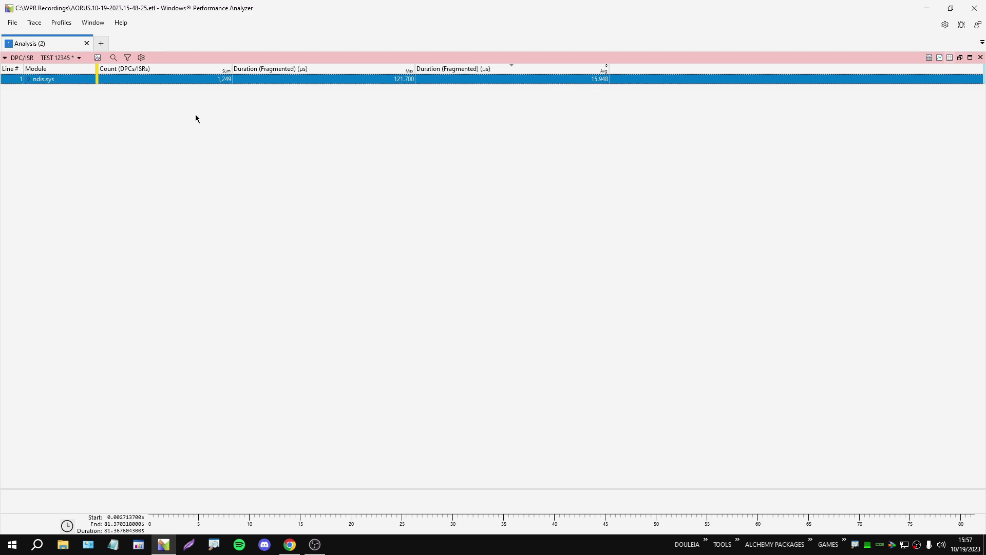
{"action": "right_click", "coordinate": [80, 89]}
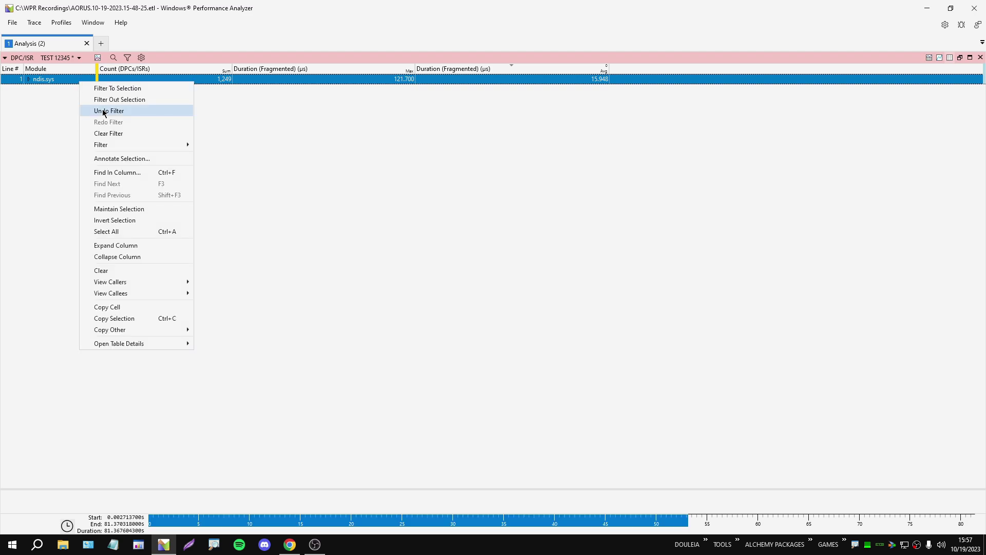
{"action": "left_click", "coordinate": [104, 112]}
{"action": "left_click", "coordinate": [54, 101]}
{"action": "left_click", "coordinate": [54, 83], "text": "ctrl"}
{"action": "left_click", "coordinate": [60, 120], "text": "ctrl"}
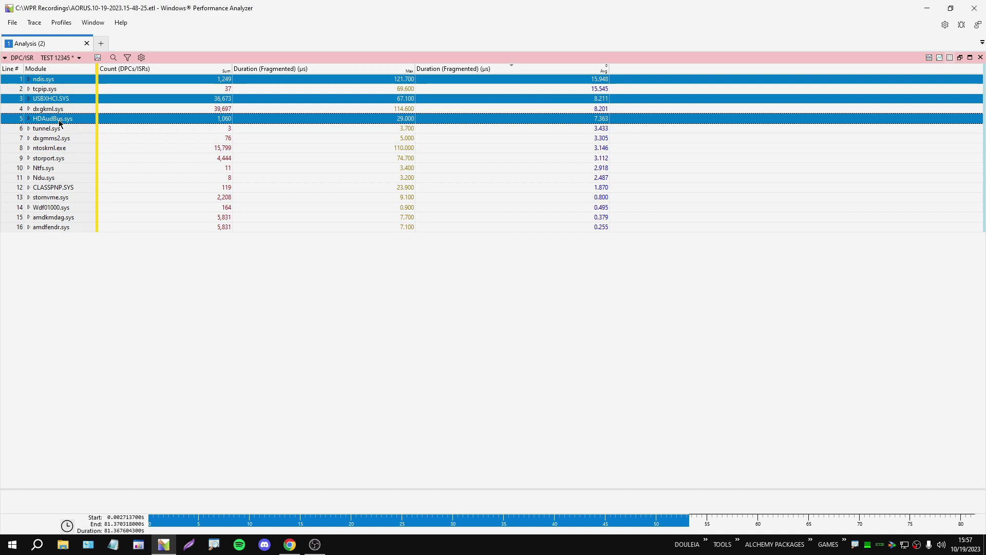
{"action": "left_click", "coordinate": [64, 187]}
Filter the DPC/ISR table to the modules ndis.sys, USBXHCI.SYS, HDAudBus.sys and ntoskrnl.exe.
{"action": "left_click", "coordinate": [53, 81]}
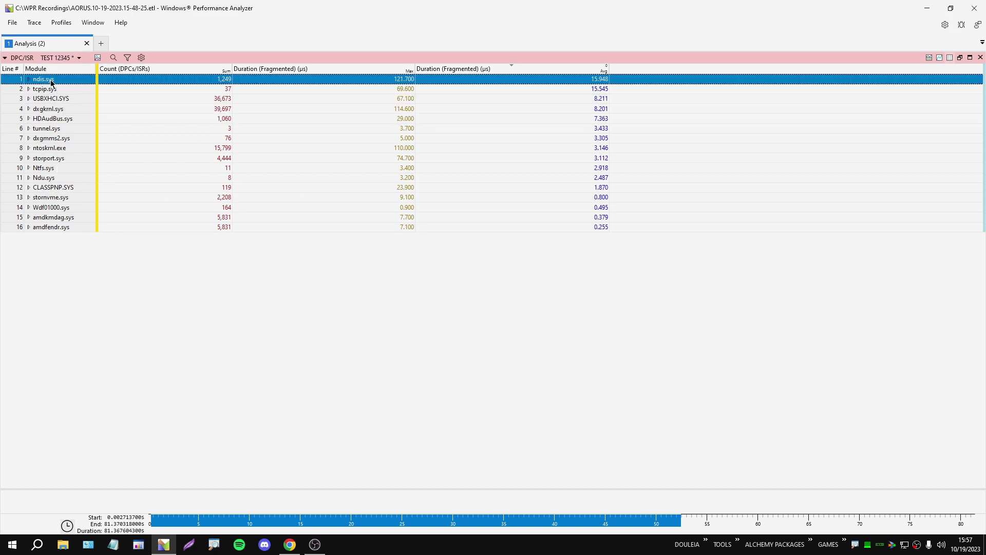
{"action": "left_click", "coordinate": [51, 99], "text": "ctrl"}
{"action": "left_click", "coordinate": [53, 119], "text": "ctrl"}
{"action": "left_click", "coordinate": [58, 149], "text": "ctrl"}
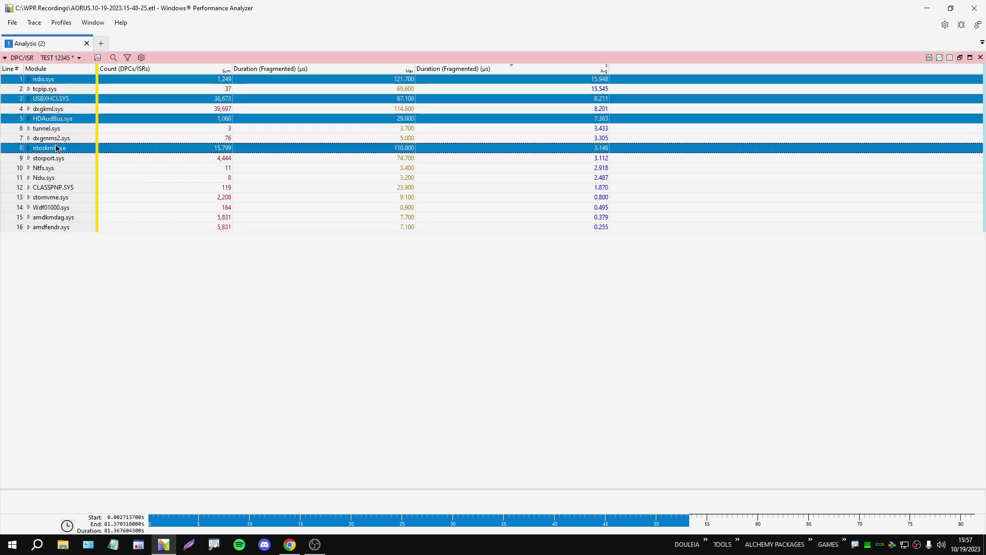
{"action": "right_click", "coordinate": [58, 150]}
{"action": "left_click", "coordinate": [66, 158]}
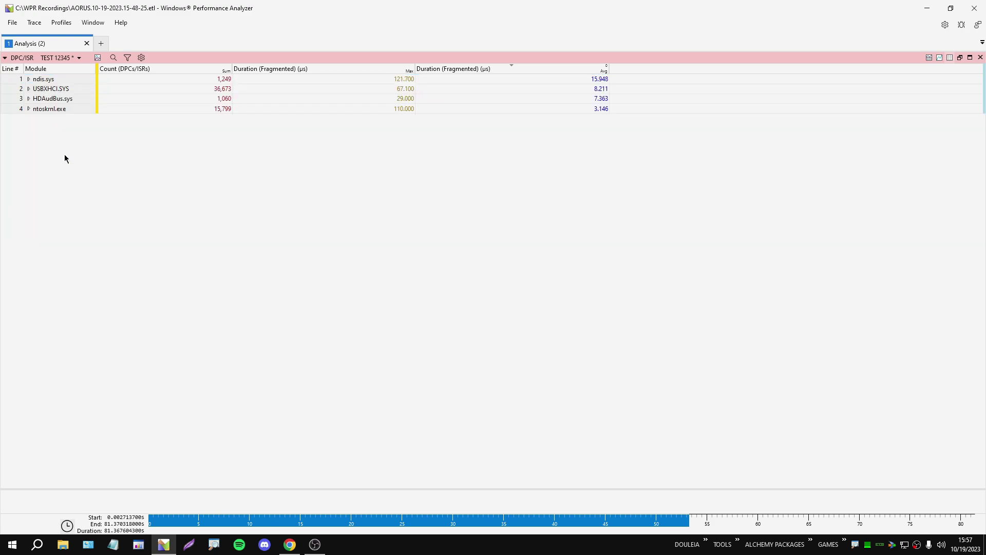
Undo the four-module filter and select the ndis.sys row in the full module list.
{"action": "right_click", "coordinate": [128, 93]}
{"action": "left_click", "coordinate": [144, 123]}
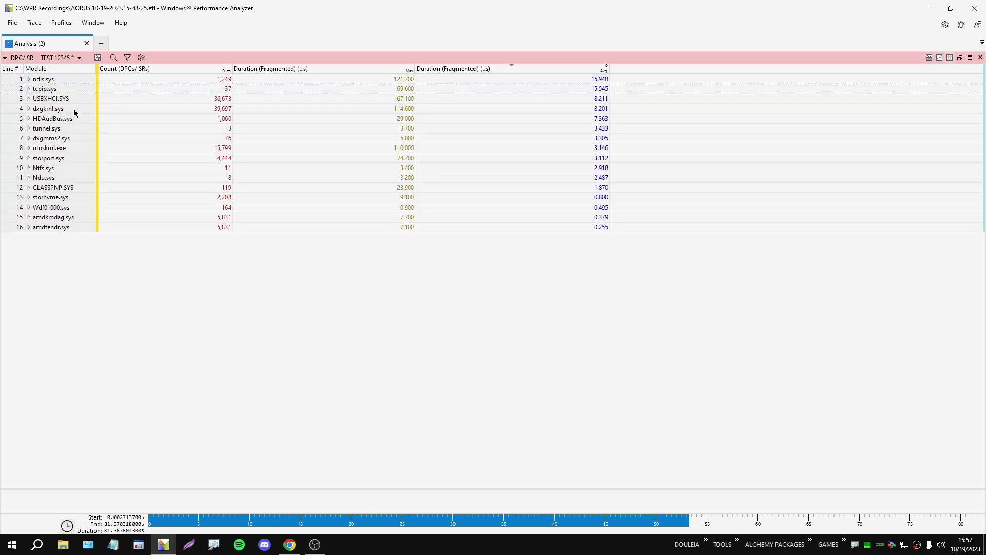
{"action": "left_click", "coordinate": [128, 81]}
{"action": "right_click", "coordinate": [127, 80]}
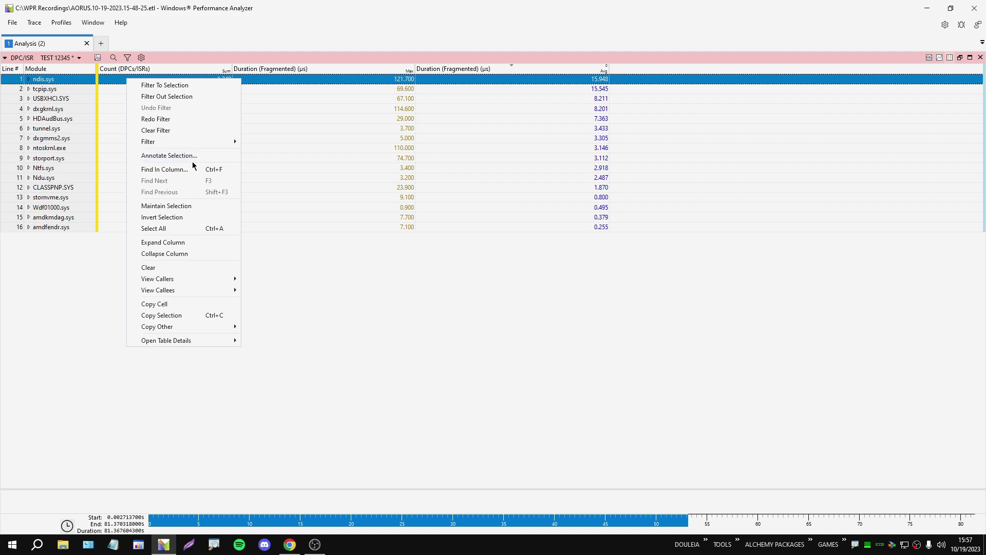
{"action": "left_click", "coordinate": [408, 332]}
Add five empty analysis views and return to the Analysis (2) view.
{"action": "left_click", "coordinate": [101, 43]}
{"action": "left_click", "coordinate": [194, 43]}
{"action": "left_click", "coordinate": [286, 43]}
{"action": "left_click", "coordinate": [378, 43]}
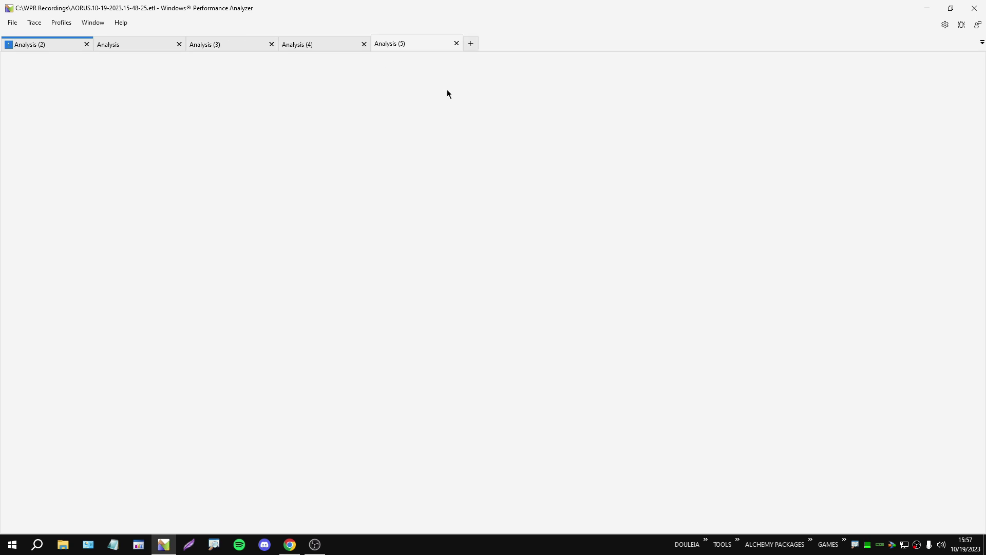
{"action": "left_click", "coordinate": [471, 44]}
{"action": "left_click", "coordinate": [147, 46]}
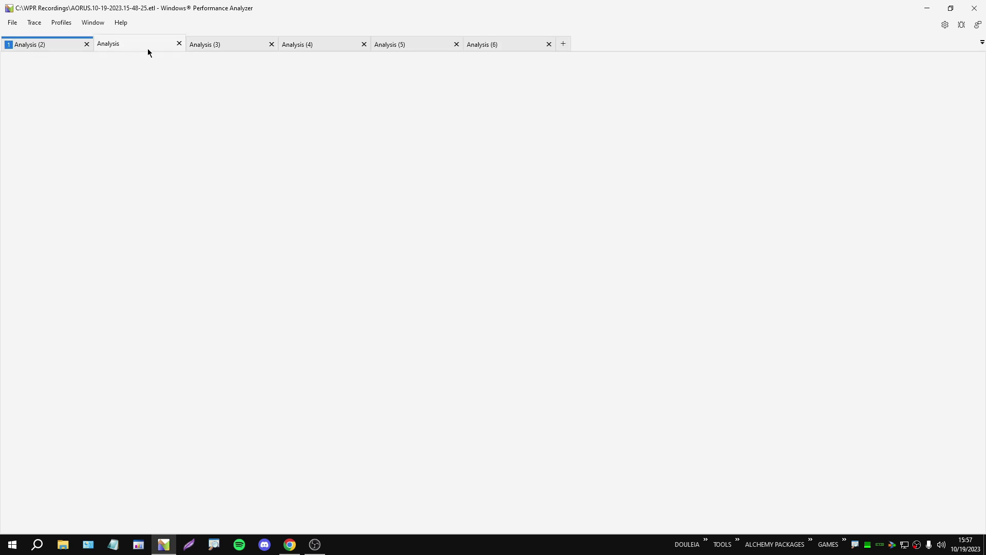
{"action": "left_click", "coordinate": [31, 46]}
Close all the extra empty analysis views, keeping only Analysis (2).
{"action": "left_click_drag", "start_coordinate": [140, 47], "coordinate": [499, 44]}
{"action": "left_click", "coordinate": [180, 44]}
{"action": "left_click", "coordinate": [180, 44]}
{"action": "left_click", "coordinate": [179, 44]}
{"action": "left_click", "coordinate": [179, 44]}
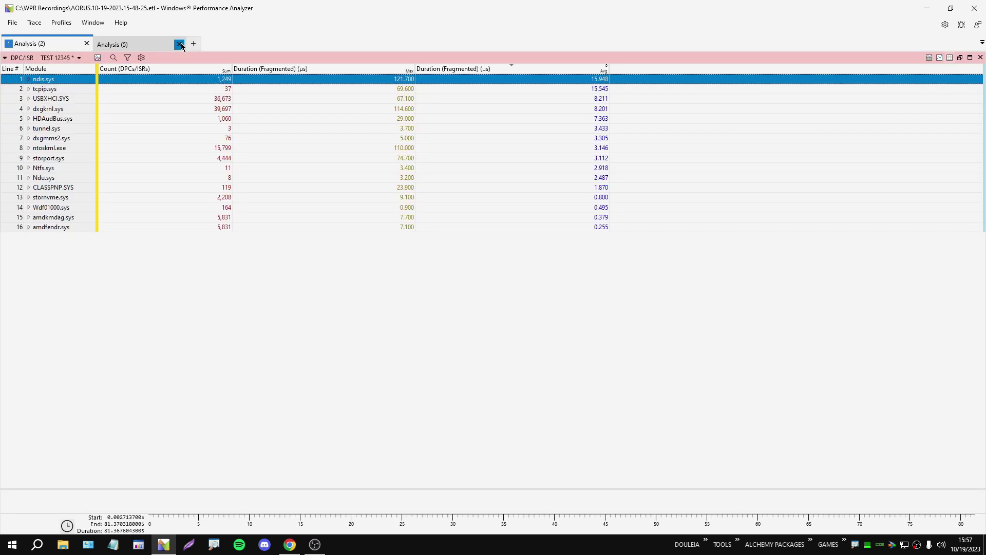
{"action": "left_click", "coordinate": [179, 44]}
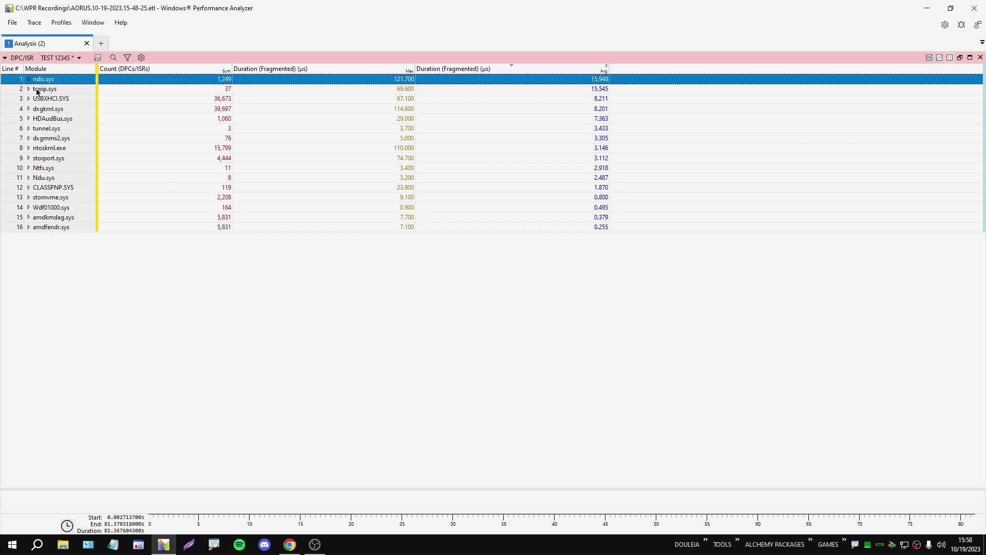
Collapse and re-expand the DPC/ISR table and close the trace analysis window.
{"action": "left_click", "coordinate": [4, 57]}
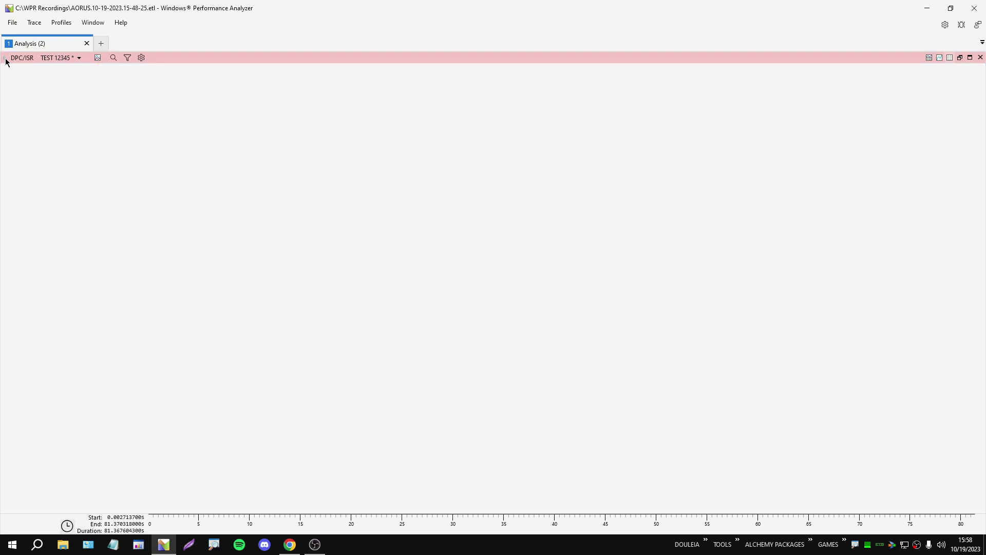
{"action": "left_click", "coordinate": [6, 58]}
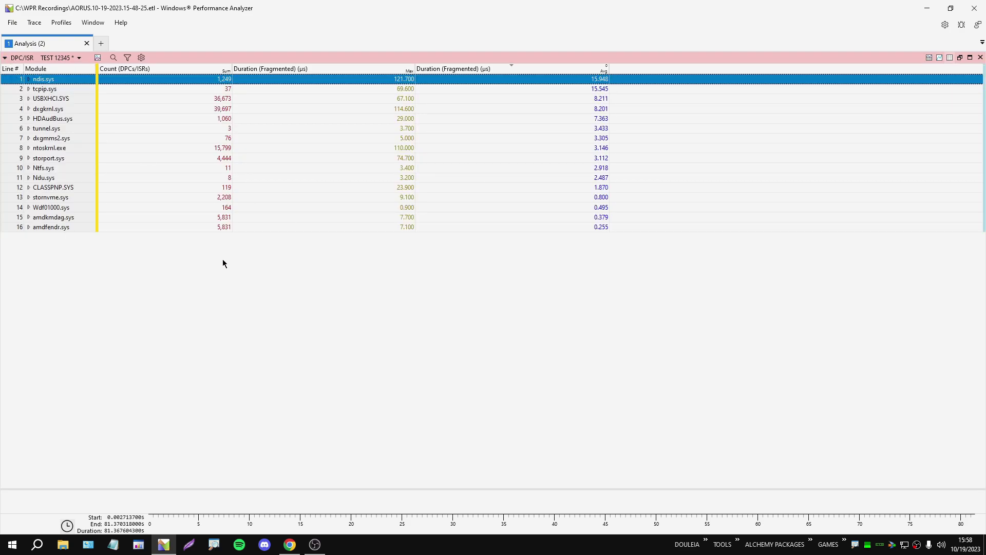
{"action": "left_click", "coordinate": [974, 8]}
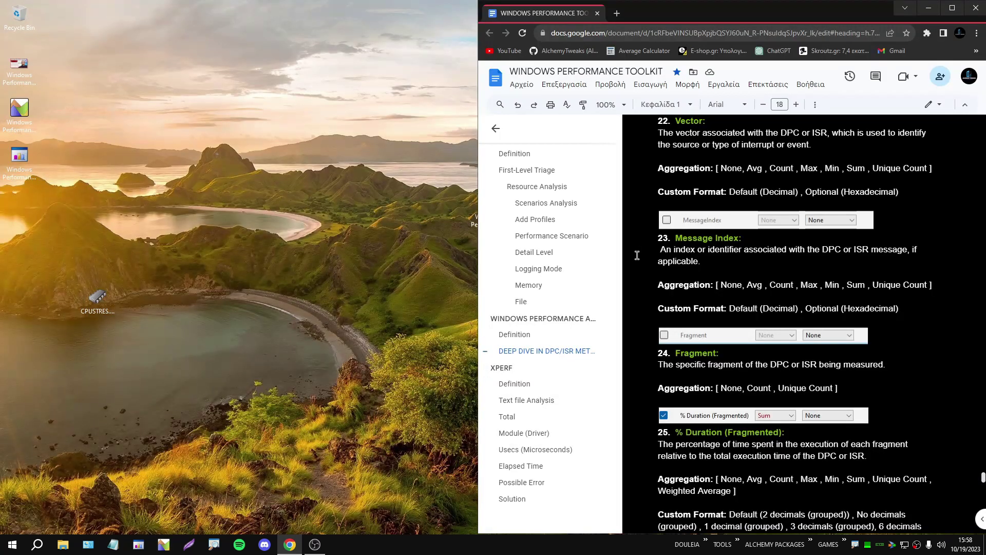
Go to the XPERF section of the WINDOWS PERFORMANCE TOOLKIT document and minimize the browser to show the desktop.
{"action": "left_click", "coordinate": [502, 368]}
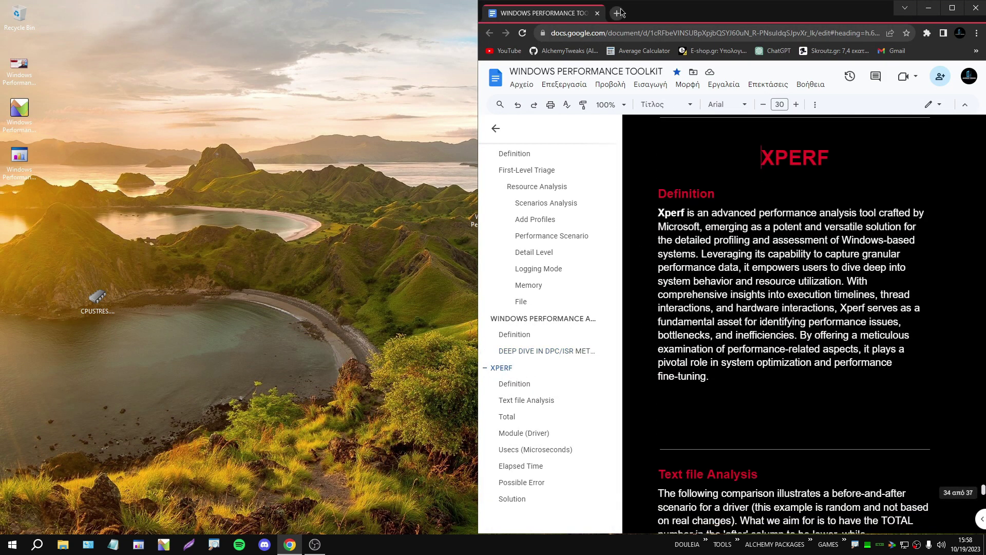
{"action": "left_click", "coordinate": [928, 8]}
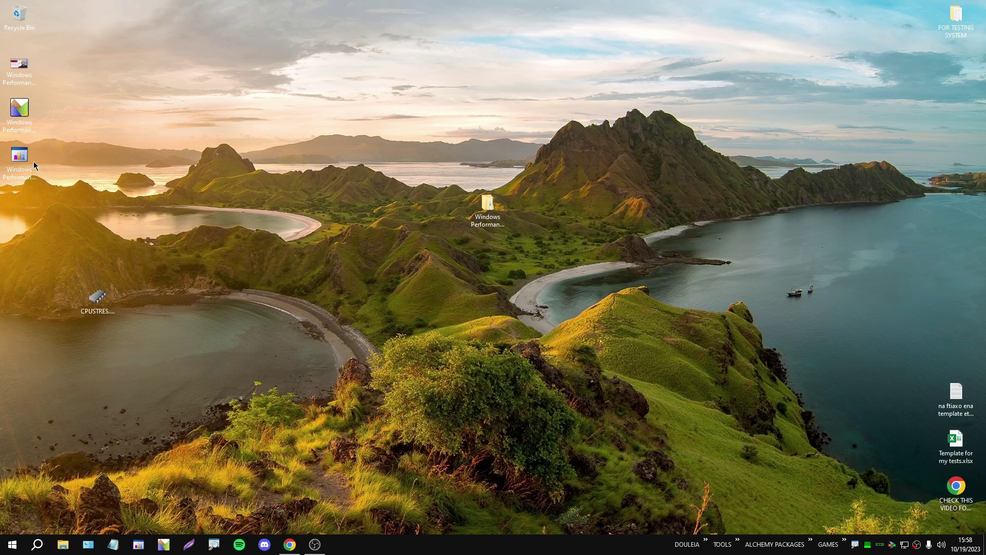
{"action": "left_click", "coordinate": [26, 131]}
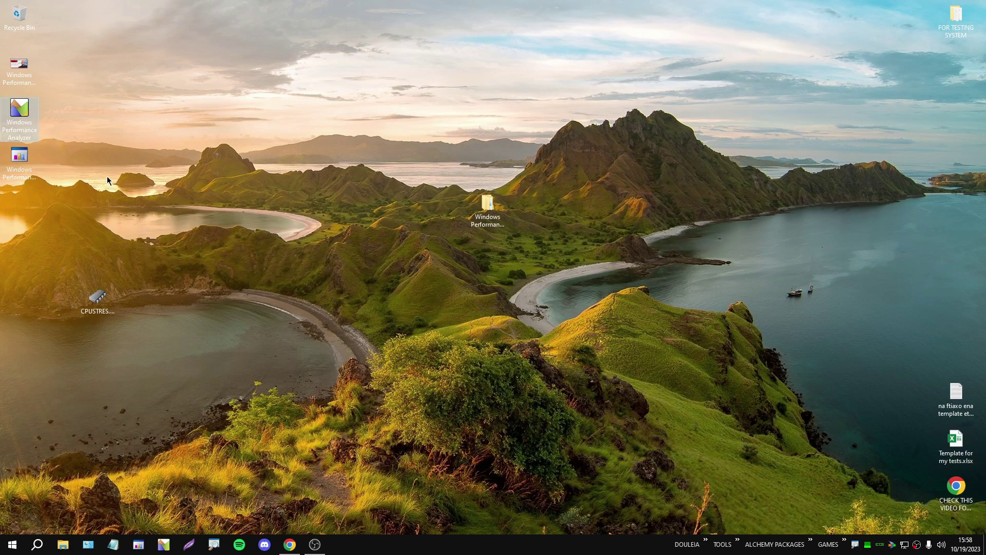
{"action": "left_click", "coordinate": [143, 131]}
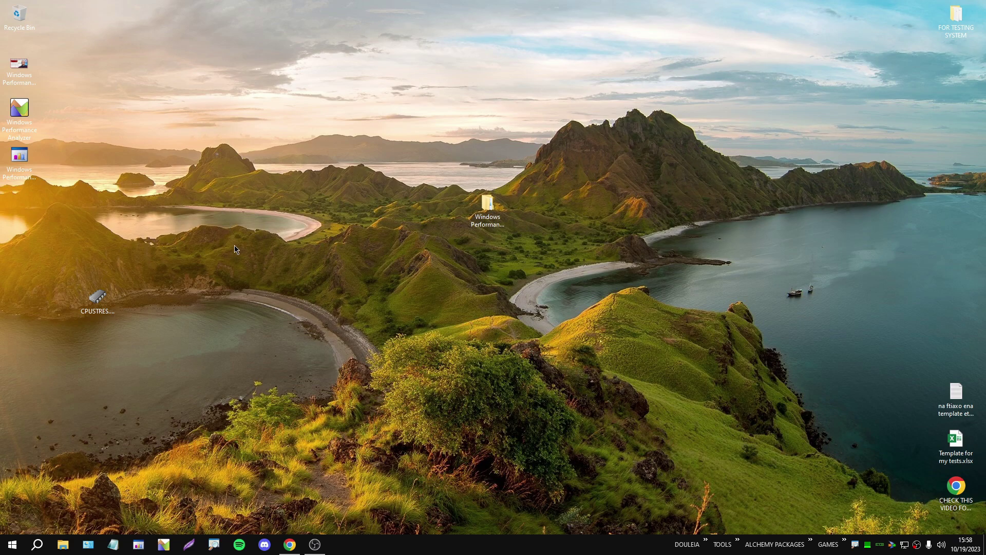
Delete all files in the C:\WPR Recordings folder using File Explorer and close the folder window.
{"action": "left_click", "coordinate": [63, 545]}
{"action": "double_click", "coordinate": [378, 238]}
{"action": "double_click", "coordinate": [373, 280]}
{"action": "key", "text": "ctrl+a"}
{"action": "key", "text": "Delete"}
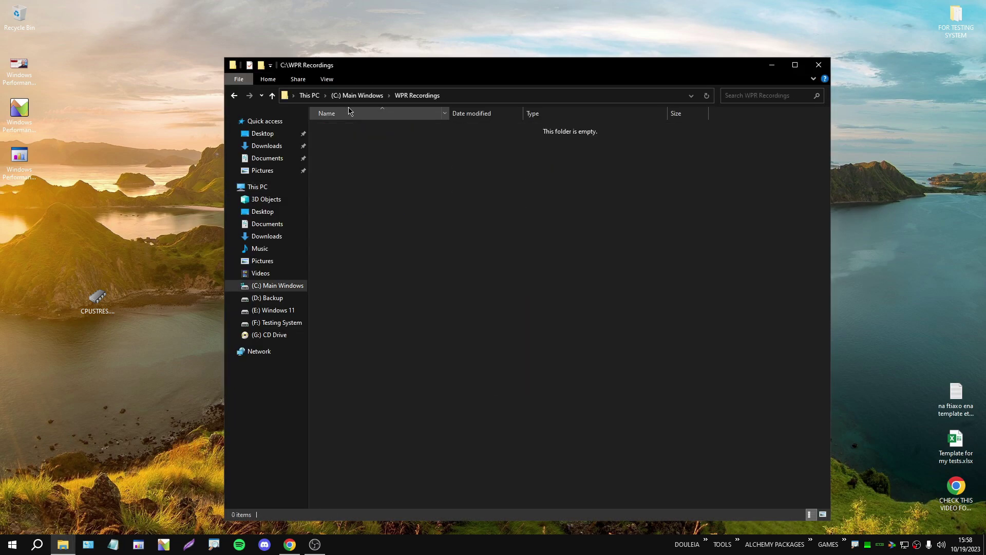
{"action": "left_click", "coordinate": [819, 65]}
Open the VERSION 1 xperf script folder within 3 PRACTICAL PART of the desktop's Windows Performance Toolkit folder, widening the Name column on the way.
{"action": "double_click", "coordinate": [508, 216]}
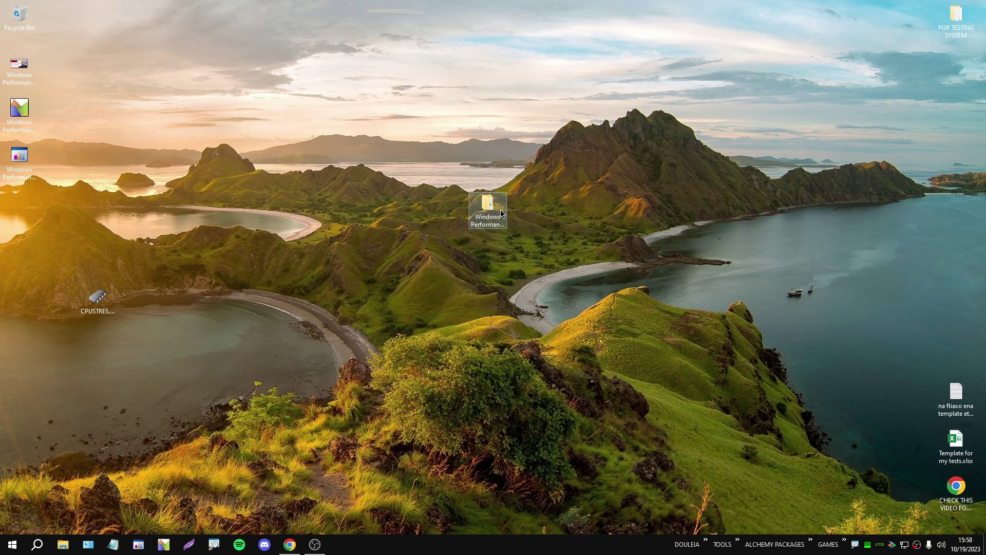
{"action": "double_click", "coordinate": [379, 150]}
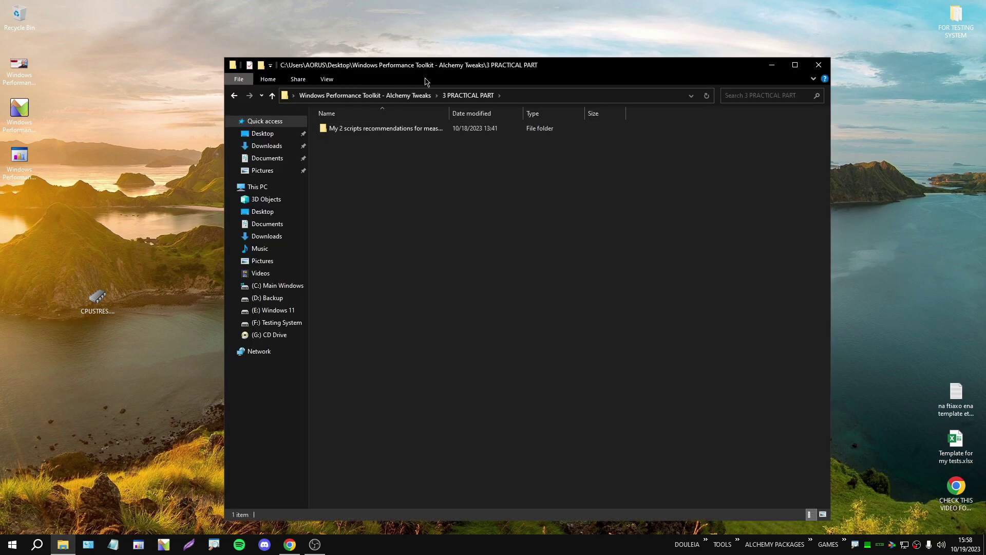
{"action": "left_click_drag", "start_coordinate": [450, 110], "coordinate": [515, 110]}
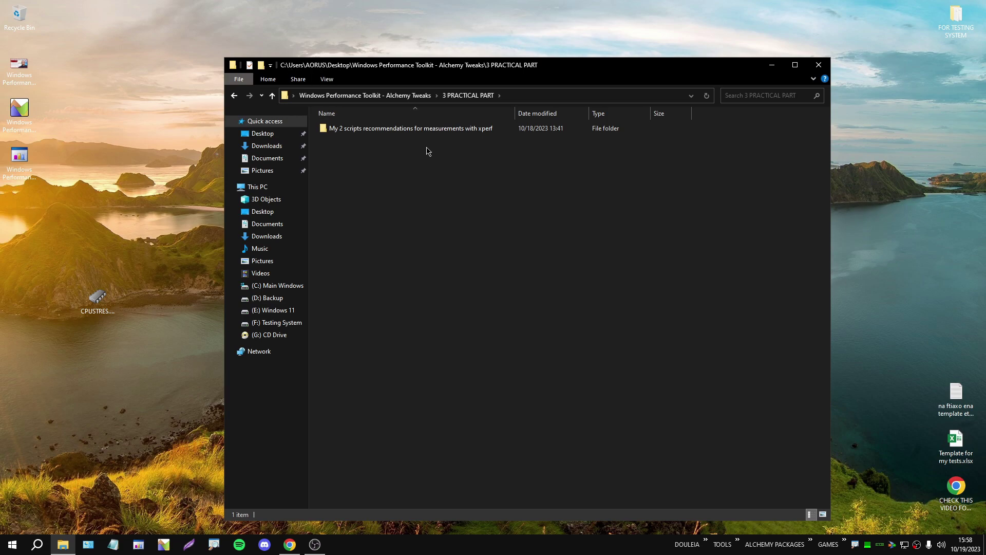
{"action": "double_click", "coordinate": [408, 131]}
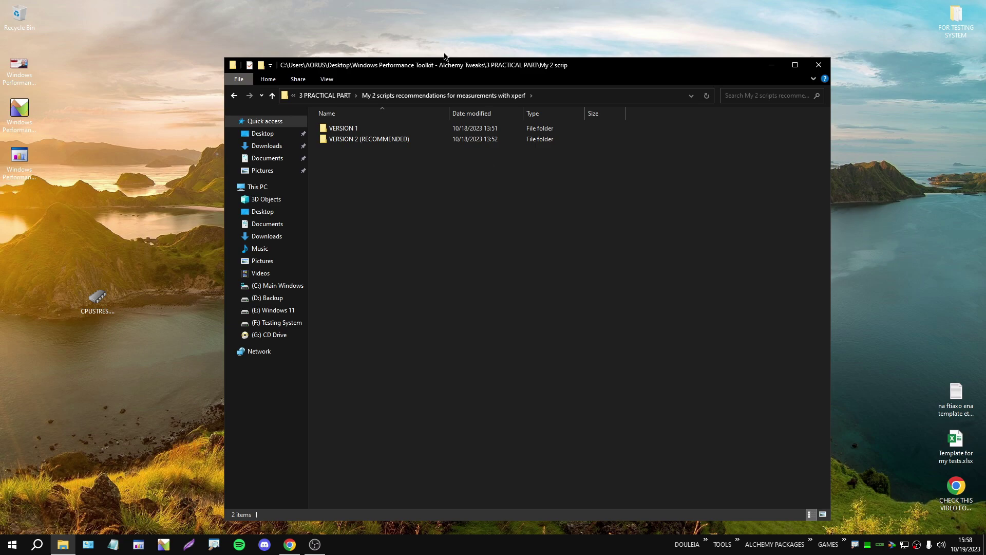
{"action": "double_click", "coordinate": [392, 128]}
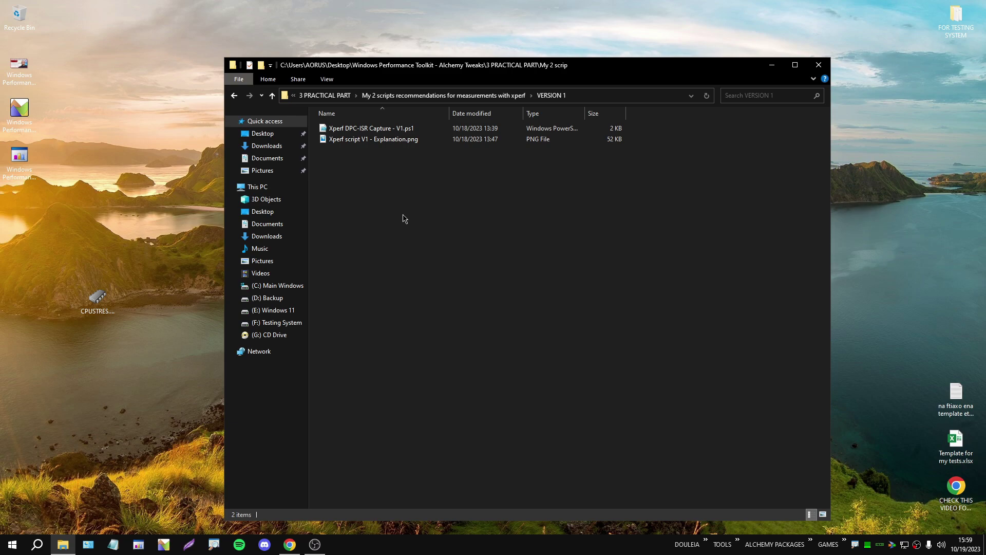
View the image Xperf script V1 - Explanation.png beside the folder window and close it.
{"action": "double_click", "coordinate": [348, 141]}
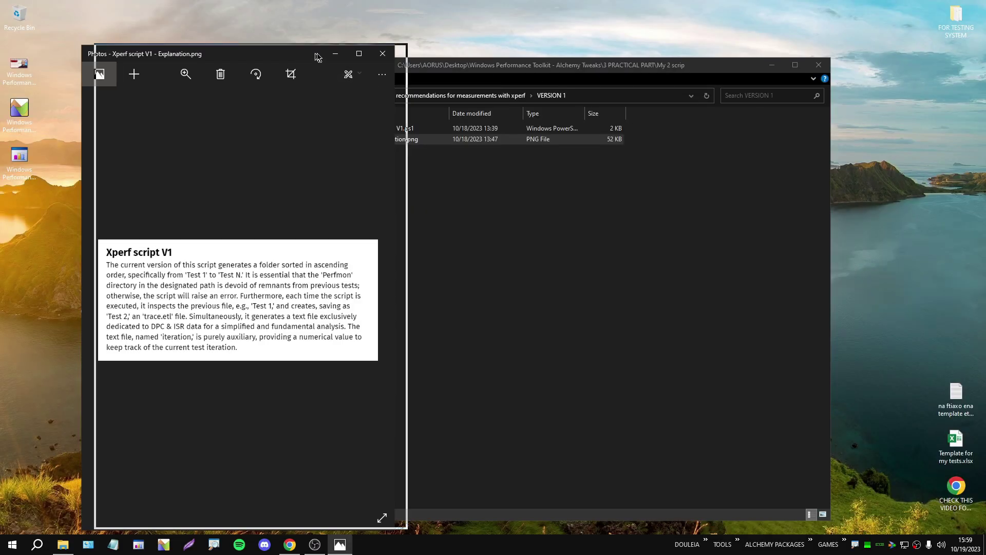
{"action": "left_click_drag", "start_coordinate": [297, 59], "coordinate": [794, 60]}
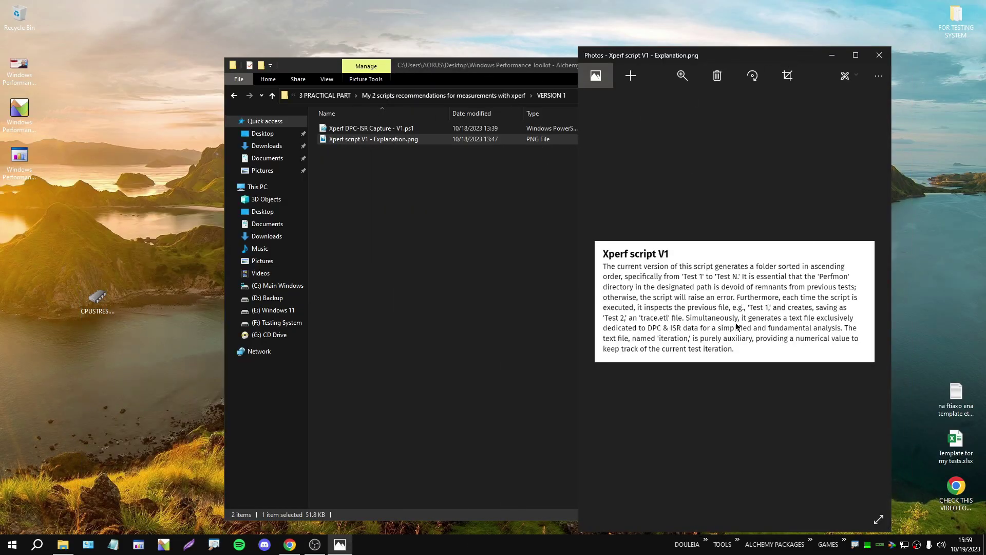
{"action": "left_click", "coordinate": [879, 55]}
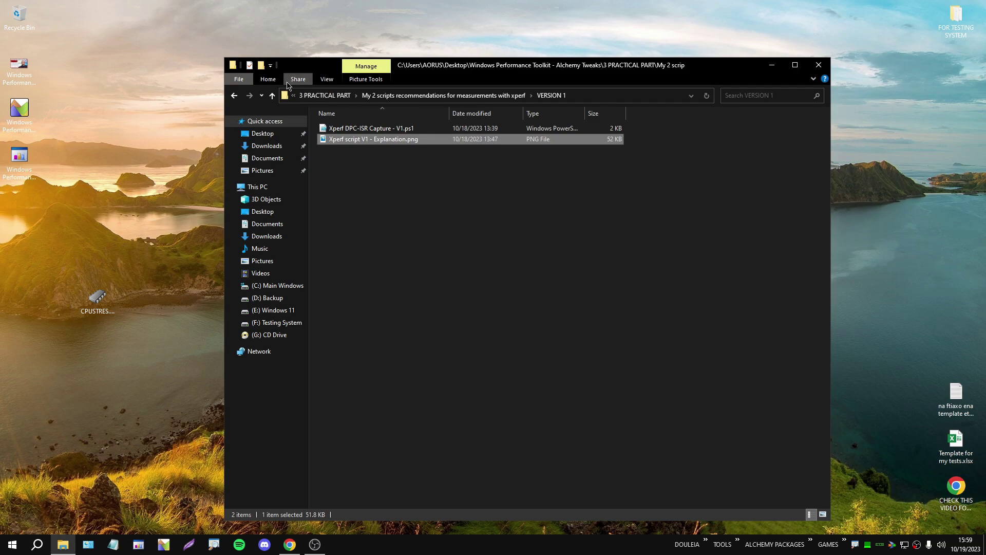
View the image Xperf script V2 - Explanation.png from the VERSION 2 (RECOMMENDED) folder and close it.
{"action": "left_click", "coordinate": [238, 97]}
{"action": "double_click", "coordinate": [370, 139]}
{"action": "double_click", "coordinate": [396, 140]}
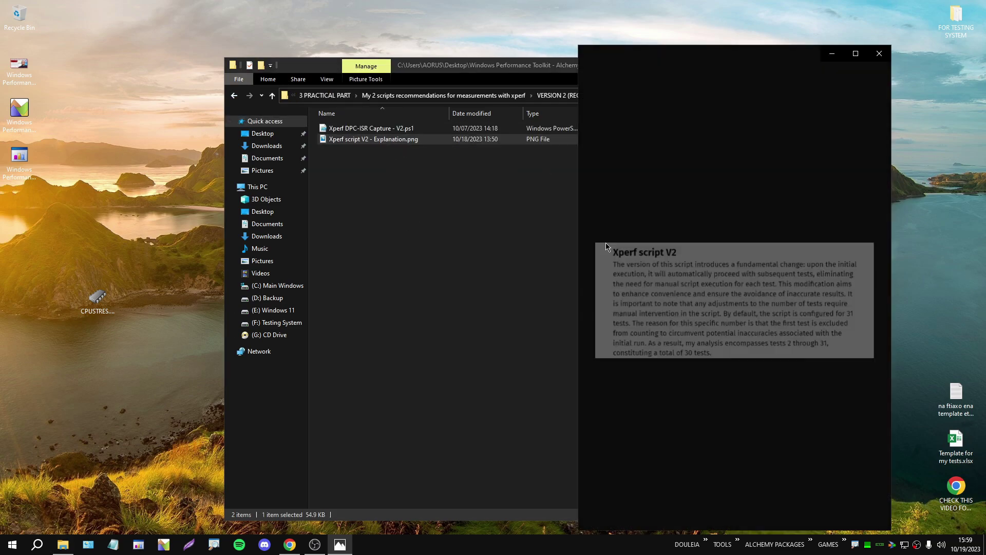
{"action": "left_click", "coordinate": [880, 54]}
Open Xperf DPC-ISR Capture - V1.ps1 from the VERSION 1 folder in Notepad++.
{"action": "left_click", "coordinate": [234, 95]}
{"action": "double_click", "coordinate": [346, 129]}
{"action": "right_click", "coordinate": [359, 143]}
{"action": "right_click", "coordinate": [344, 129]}
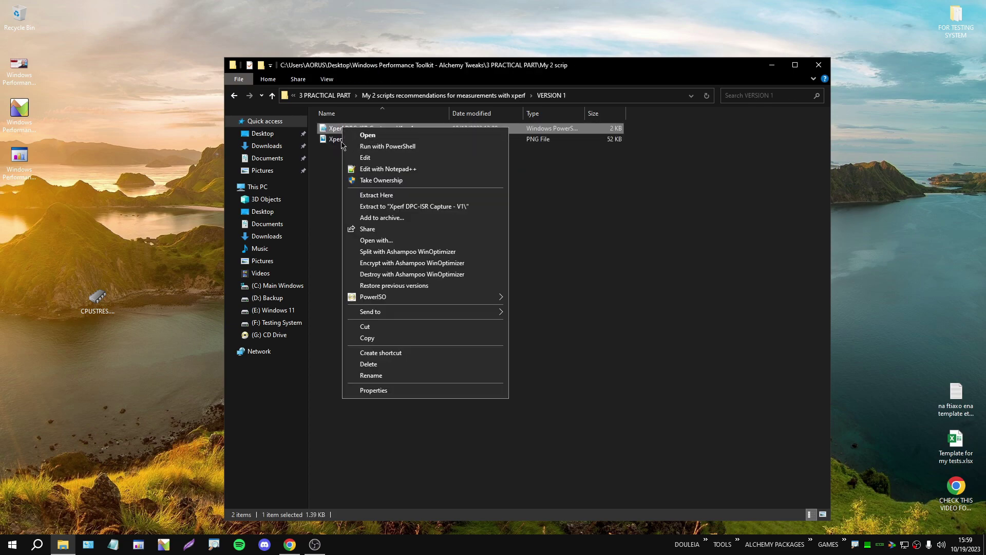
{"action": "left_click", "coordinate": [368, 170]}
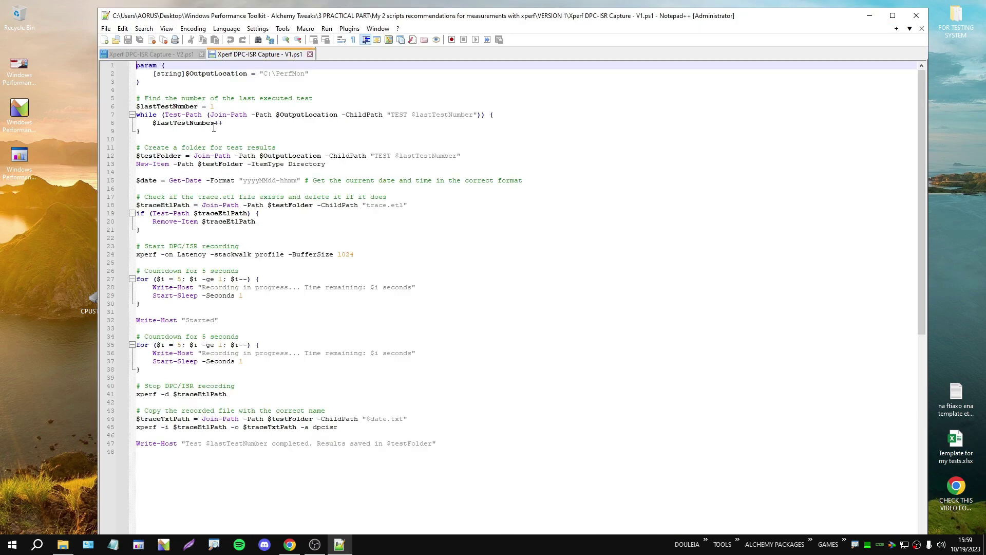
Reposition the editor window and place the V1 script ahead of the V2 script, with V1 shown.
{"action": "left_click_drag", "start_coordinate": [291, 17], "coordinate": [419, 29]}
{"action": "left_click_drag", "start_coordinate": [280, 64], "coordinate": [395, 67]}
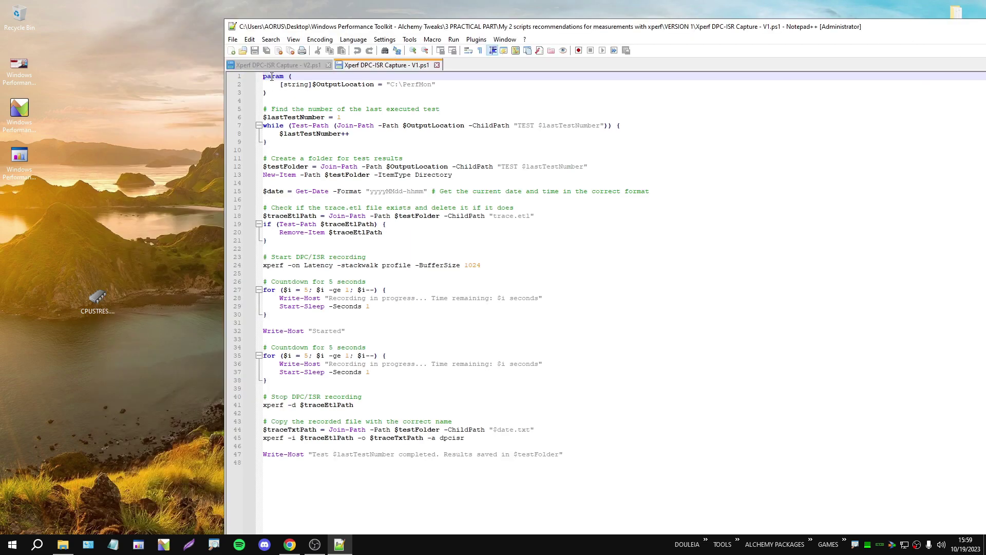
{"action": "left_click", "coordinate": [274, 66]}
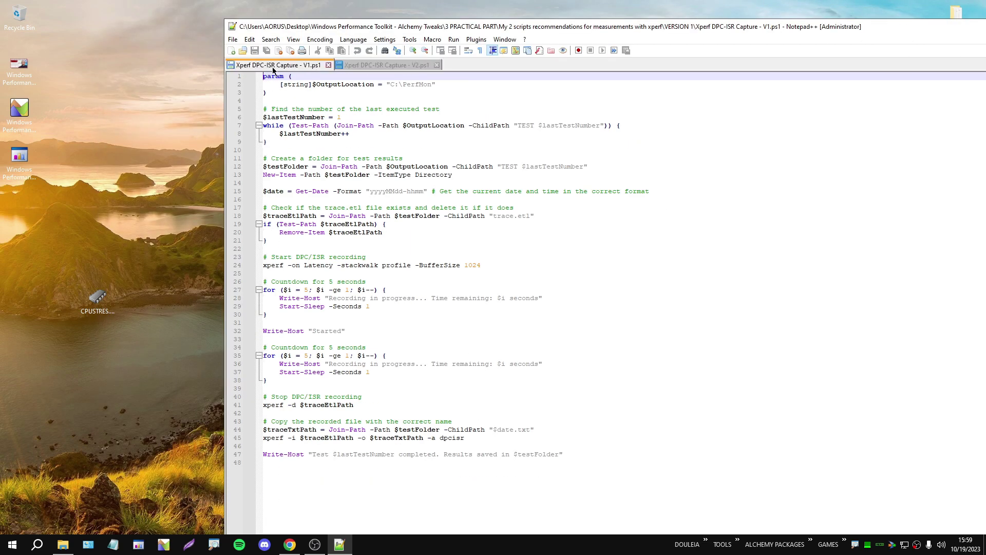
Examine the V1 script's block that finds the last executed test number and its C:\PerfMon output location.
{"action": "mouse_move", "coordinate": [413, 27]}
{"action": "left_mouse_down"}
{"action": "mouse_move", "coordinate": [462, 26]}
{"action": "mouse_move", "coordinate": [409, 21]}
{"action": "left_mouse_up"}
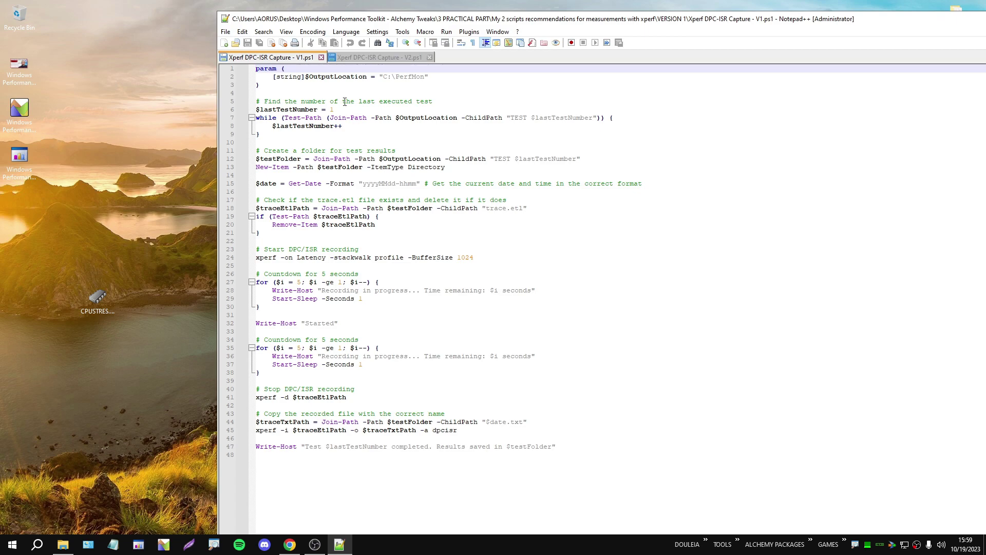
{"action": "left_click_drag", "start_coordinate": [418, 136], "coordinate": [406, 103]}
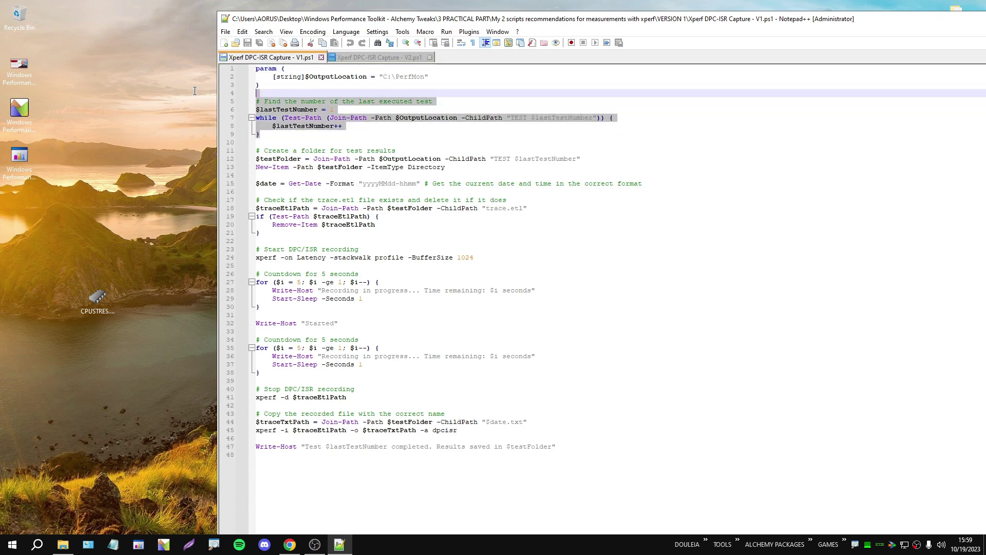
{"action": "left_click_drag", "start_coordinate": [256, 118], "coordinate": [257, 101]}
{"action": "left_click", "coordinate": [604, 117]}
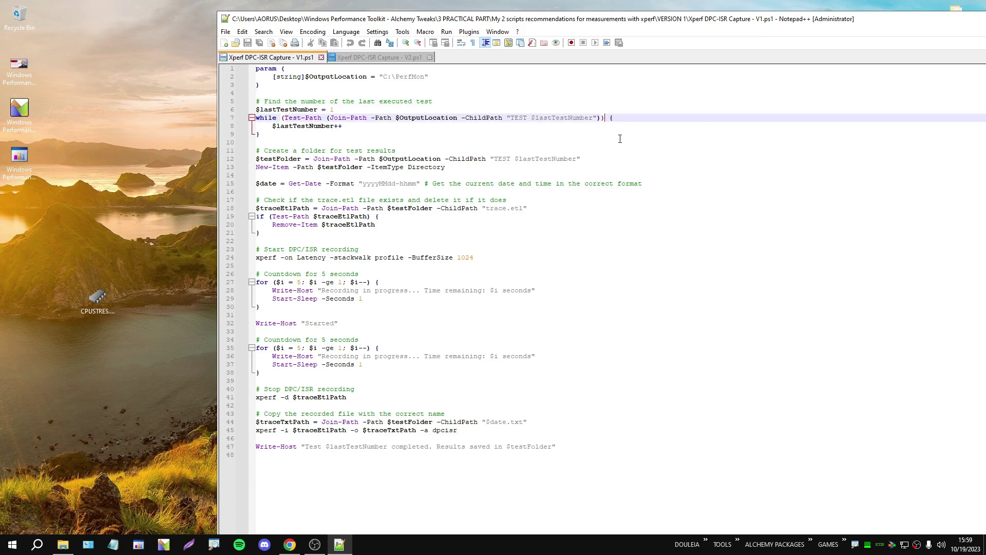
{"action": "left_click_drag", "start_coordinate": [620, 138], "coordinate": [190, 102]}
{"action": "left_click", "coordinate": [423, 135]}
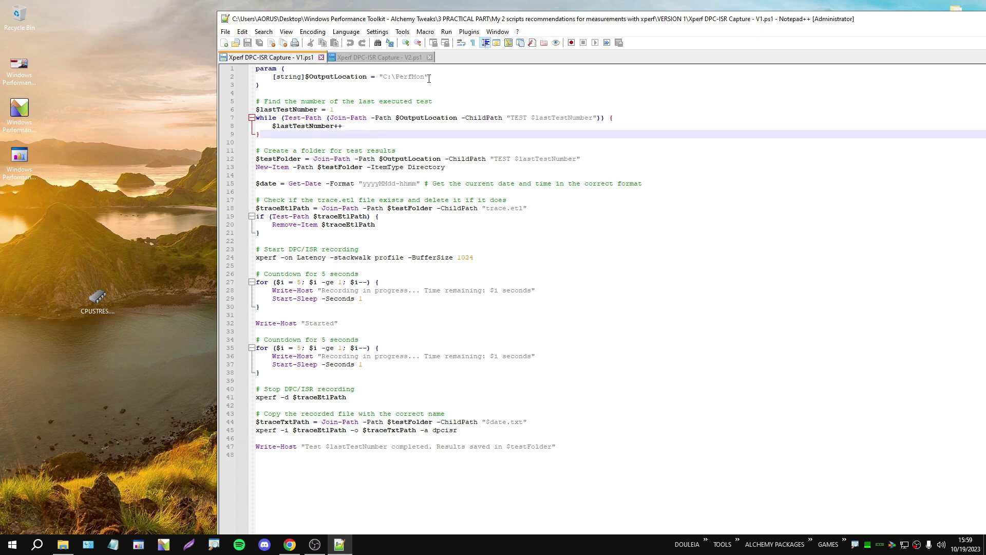
{"action": "left_click_drag", "start_coordinate": [429, 77], "coordinate": [382, 78]}
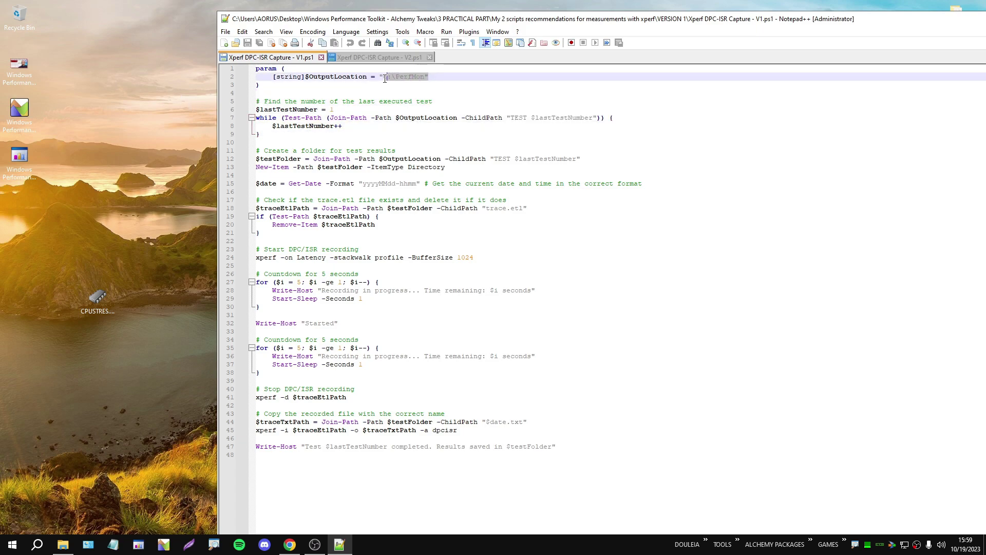
Open the C:\PerfMon folder in File Explorer, with its window placed over part of the script.
{"action": "double_click", "coordinate": [20, 17]}
{"action": "left_click", "coordinate": [291, 228]}
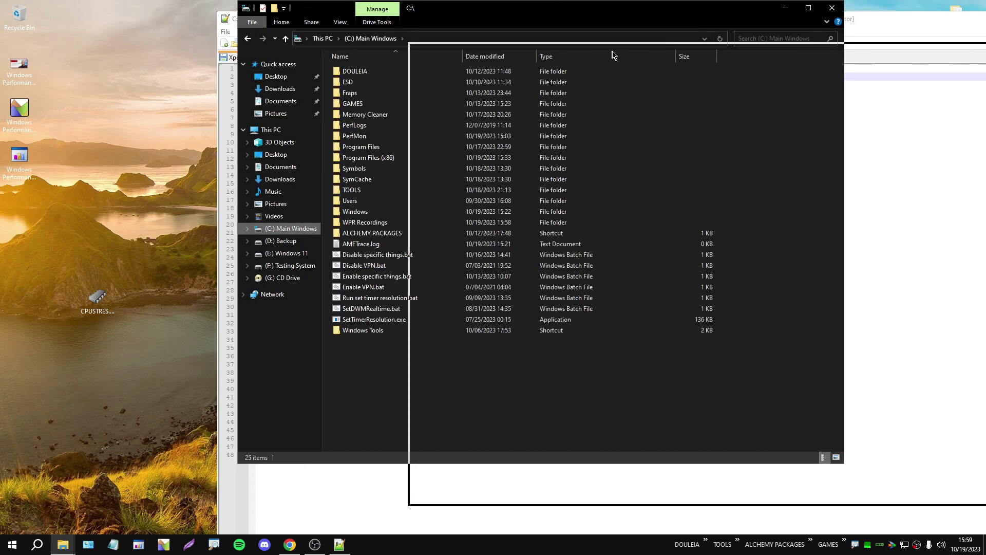
{"action": "left_click_drag", "start_coordinate": [612, 55], "coordinate": [651, 98]}
{"action": "double_click", "coordinate": [574, 221]}
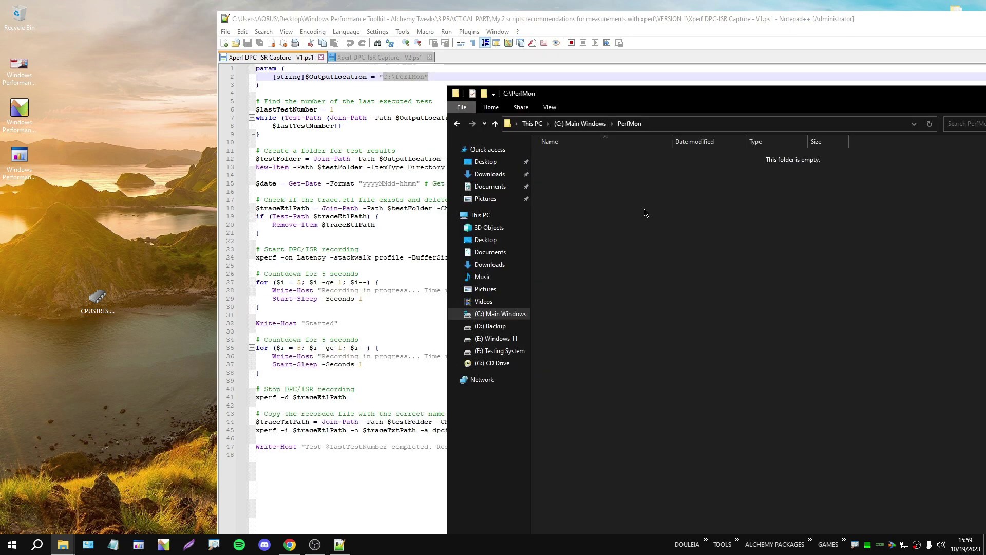
Highlight the script's test-folder creation lines and create a folder named TEST 1 in C:\PerfMon.
{"action": "left_click", "coordinate": [404, 117]}
{"action": "left_click_drag", "start_coordinate": [367, 146], "coordinate": [523, 181]}
{"action": "key", "text": "alt+Tab"}
{"action": "right_click", "coordinate": [566, 193]}
{"action": "left_click", "coordinate": [735, 334]}
{"action": "type", "text": "tE"}
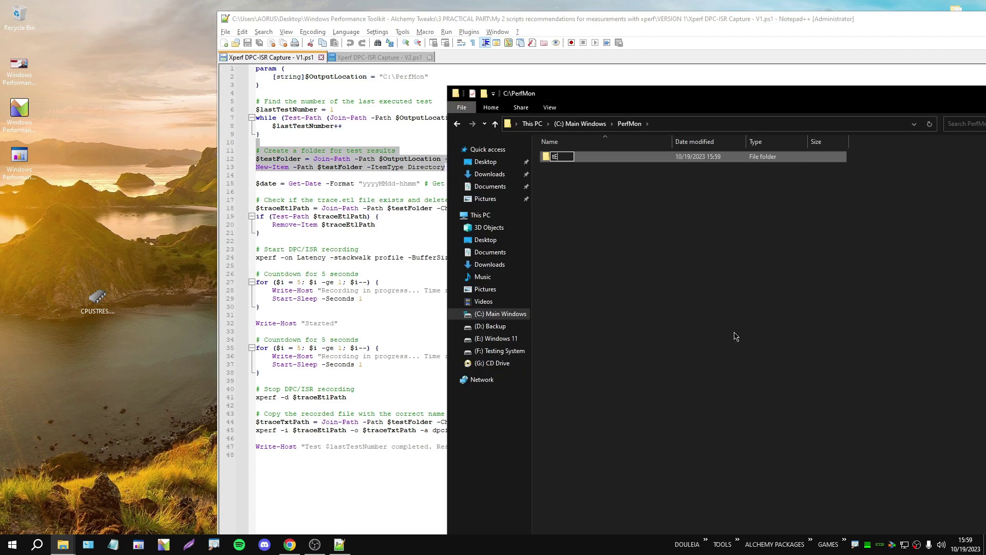
{"action": "type", "text": "ST 1"}
{"action": "key", "text": "Return"}
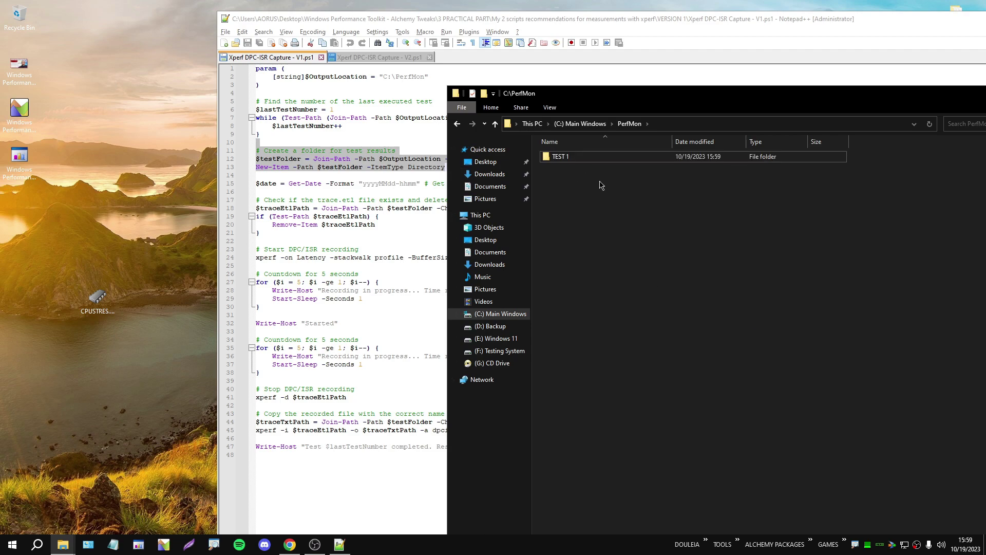
Create a second folder named TEST 2 in C:\PerfMon.
{"action": "key", "text": "alt+F4"}
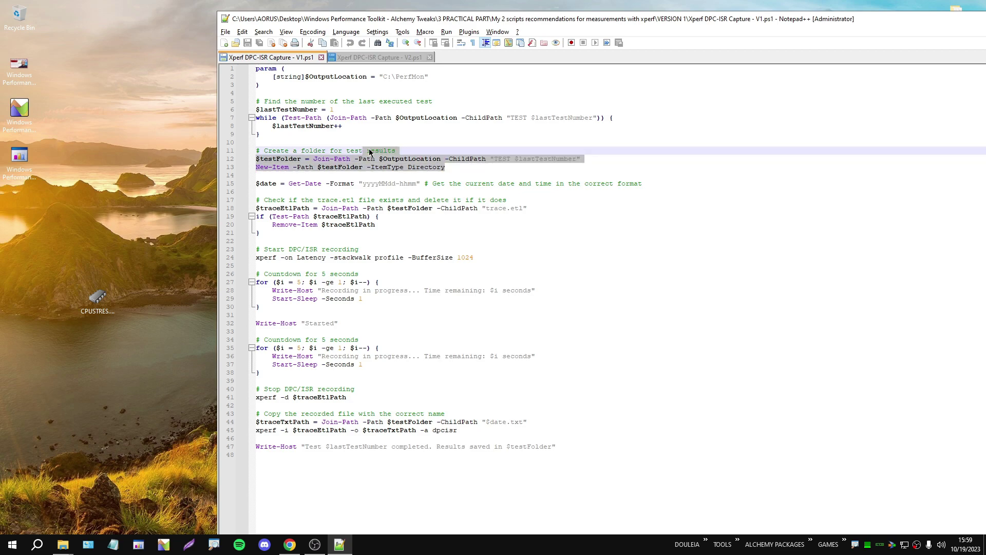
{"action": "right_click", "coordinate": [662, 194]}
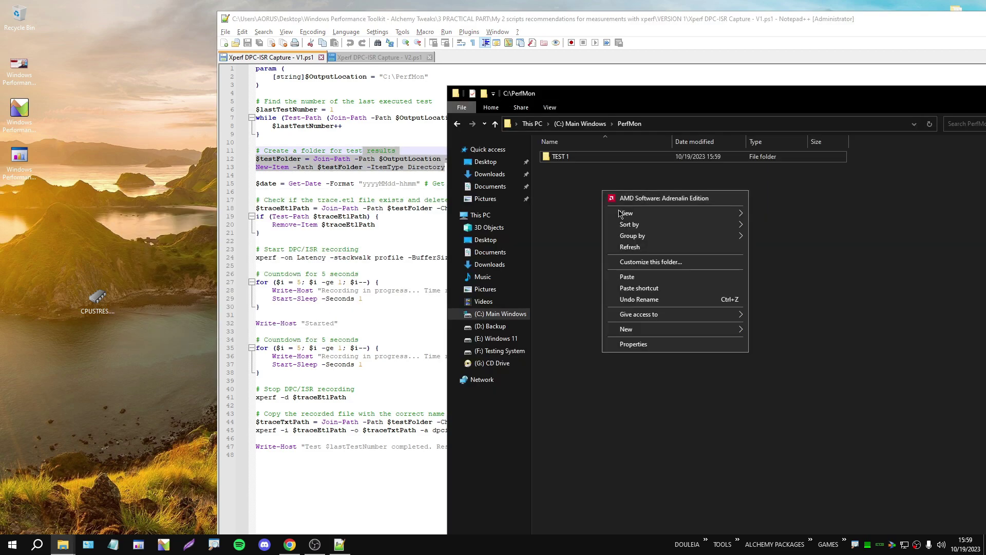
{"action": "mouse_move", "coordinate": [678, 324]}
{"action": "left_click", "coordinate": [759, 332]}
{"action": "type", "text": "TEST 2"}
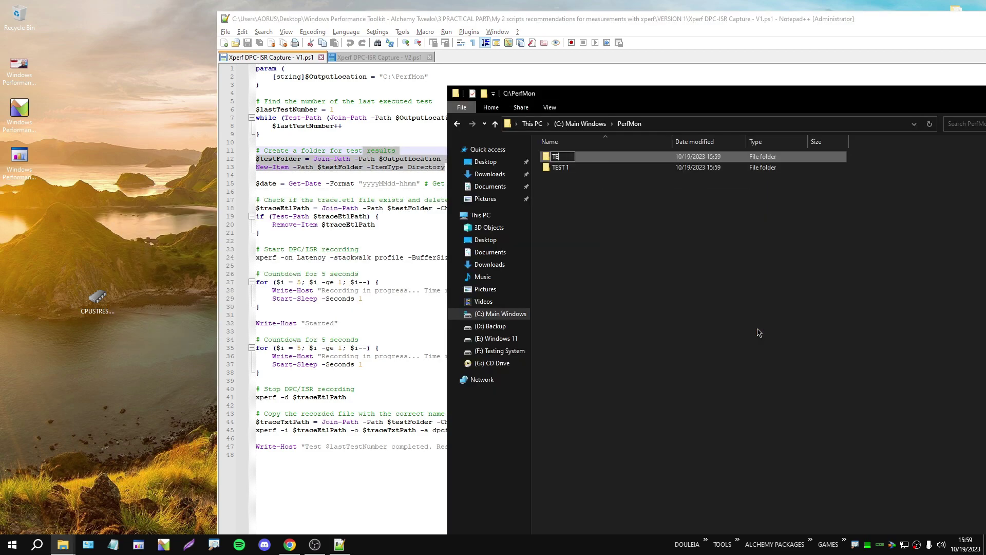
Add a third folder named TEST 3 in C:\PerfMon.
{"action": "right_click", "coordinate": [652, 295]}
{"action": "mouse_move", "coordinate": [771, 435]}
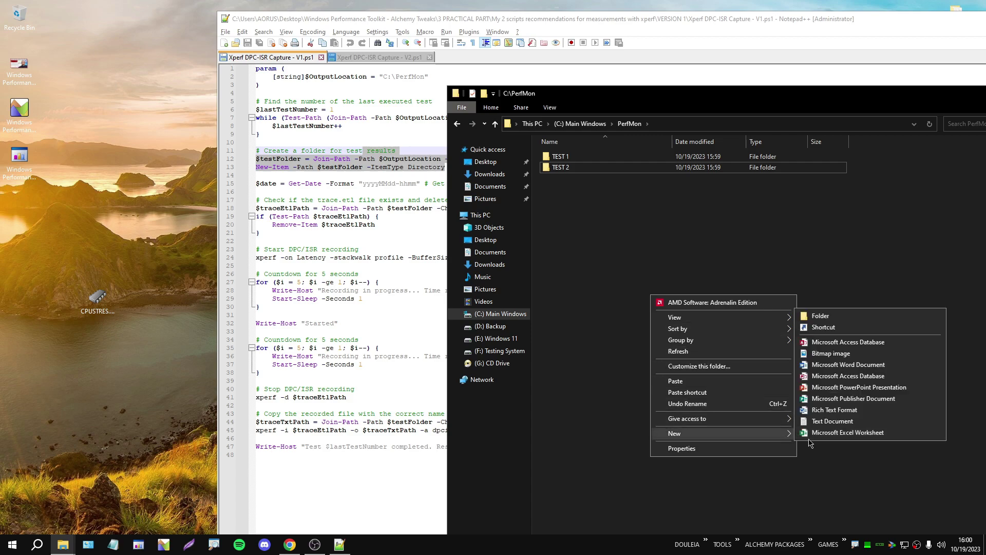
{"action": "left_click", "coordinate": [831, 323]}
{"action": "left_click", "coordinate": [628, 372]}
{"action": "right_click", "coordinate": [640, 360]}
{"action": "mouse_move", "coordinate": [668, 497]}
{"action": "left_click", "coordinate": [810, 381]}
{"action": "type", "text": "TEST 3"}
{"action": "key", "text": "Return"}
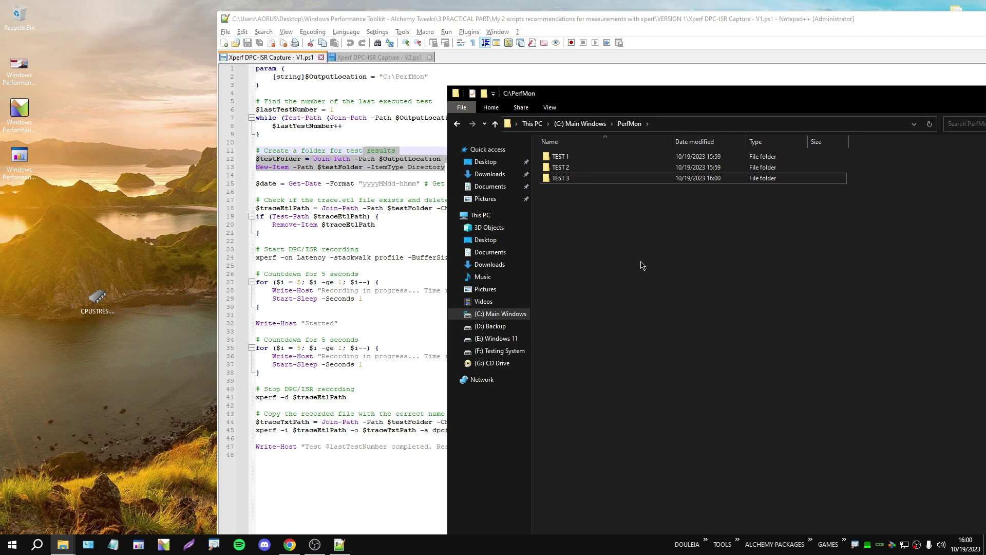
Permanently delete the folders TEST 1, TEST 2 and TEST 3 from C:\PerfMon.
{"action": "left_click_drag", "start_coordinate": [641, 265], "coordinate": [575, 155]}
{"action": "key", "text": "shift+Delete"}
{"action": "key", "text": "Return"}
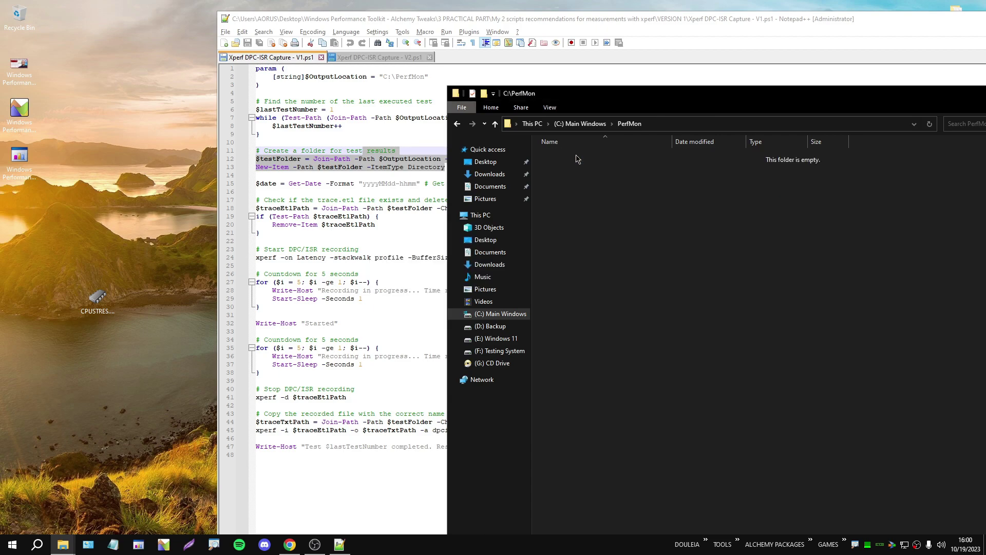
Examine the V1 script's date format line and the block that checks for and deletes an existing trace.etl.
{"action": "left_click", "coordinate": [372, 208]}
{"action": "left_click_drag", "start_coordinate": [671, 184], "coordinate": [227, 181]}
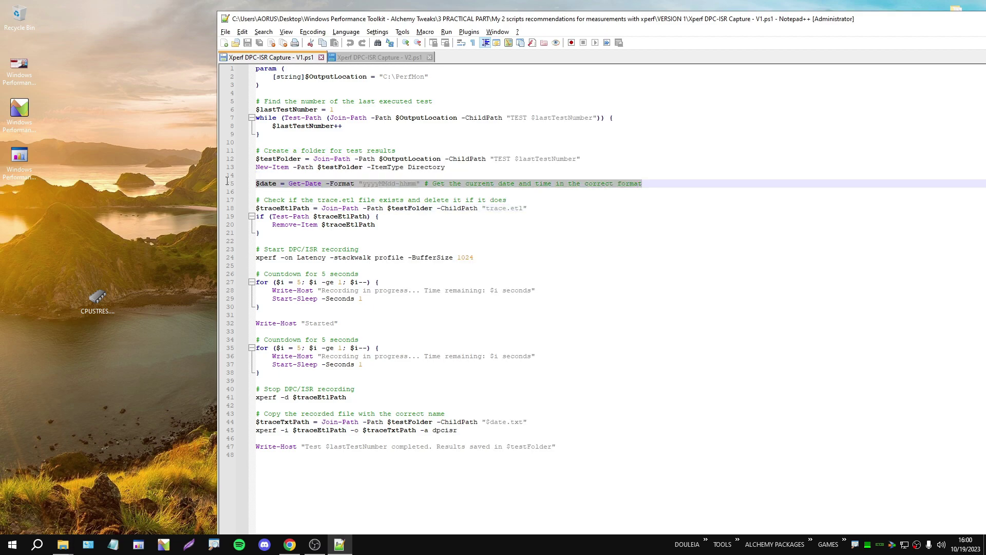
{"action": "left_click_drag", "start_coordinate": [668, 185], "coordinate": [208, 185]}
{"action": "left_click_drag", "start_coordinate": [390, 233], "coordinate": [255, 198]}
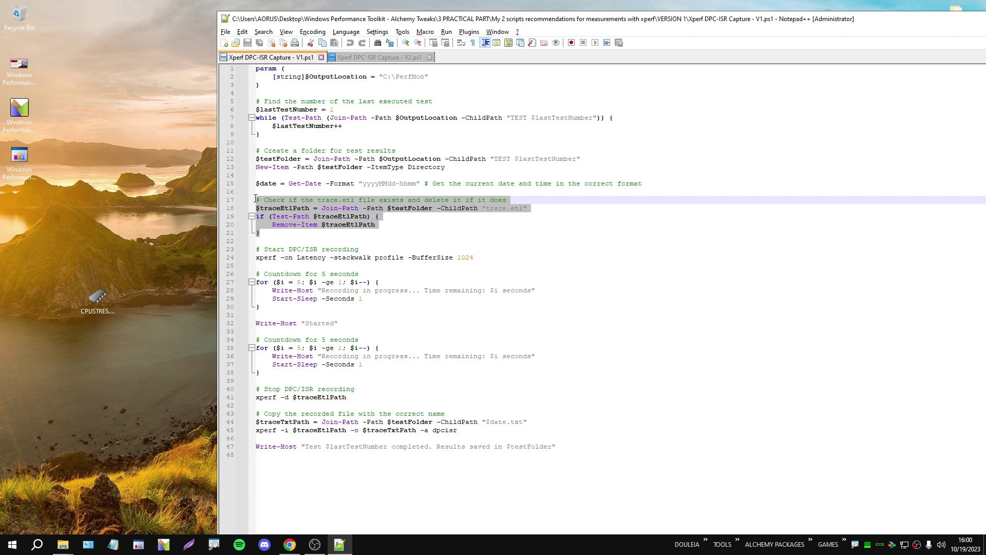
{"action": "left_click_drag", "start_coordinate": [438, 231], "coordinate": [273, 200]}
{"action": "left_click", "coordinate": [446, 230]}
{"action": "left_click_drag", "start_coordinate": [532, 209], "coordinate": [267, 199]}
{"action": "left_click_drag", "start_coordinate": [435, 232], "coordinate": [256, 200]}
Examine the xperf command that starts the DPC/ISR recording and the values of the first countdown loop.
{"action": "left_click_drag", "start_coordinate": [497, 262], "coordinate": [246, 256]}
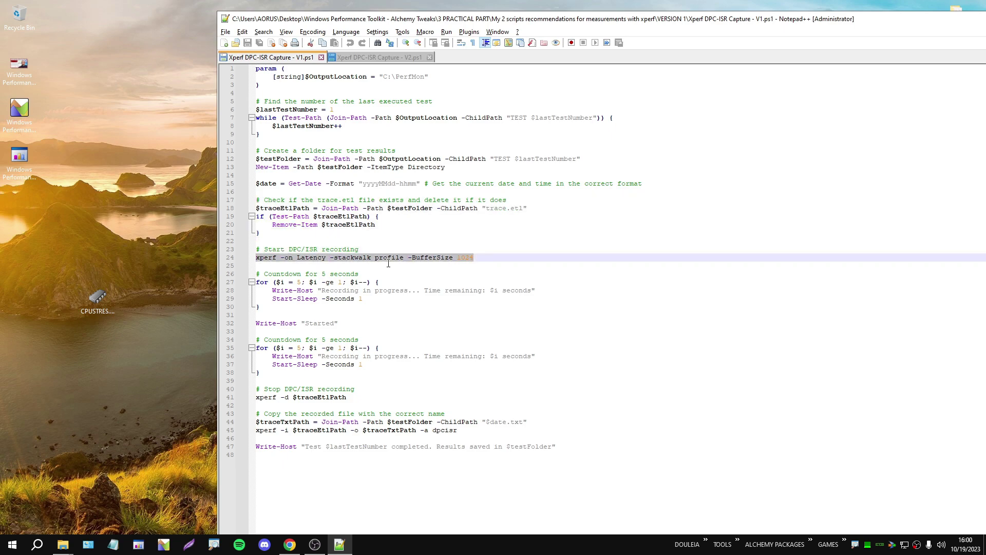
{"action": "left_click_drag", "start_coordinate": [490, 257], "coordinate": [254, 258]}
{"action": "left_click", "coordinate": [497, 261]}
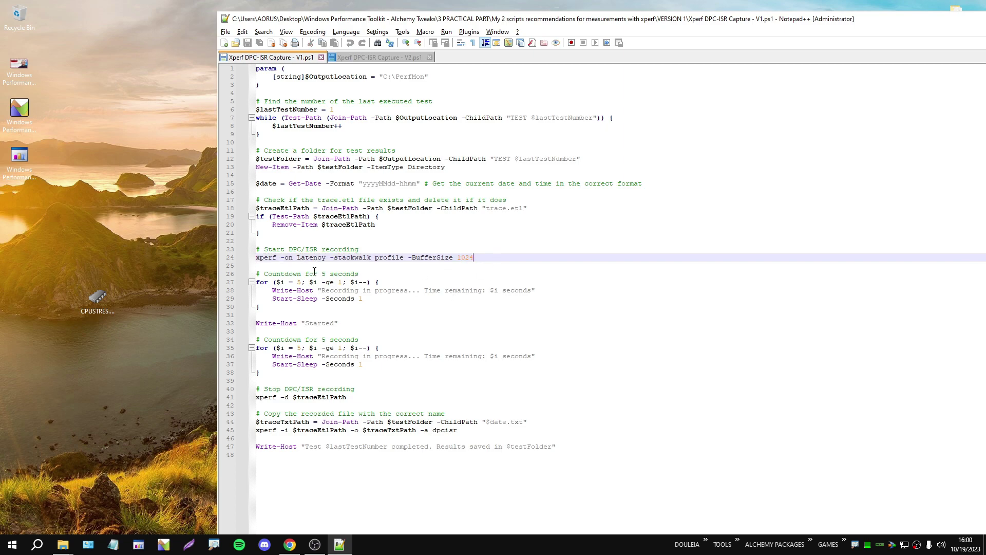
{"action": "left_click_drag", "start_coordinate": [258, 274], "coordinate": [381, 300]}
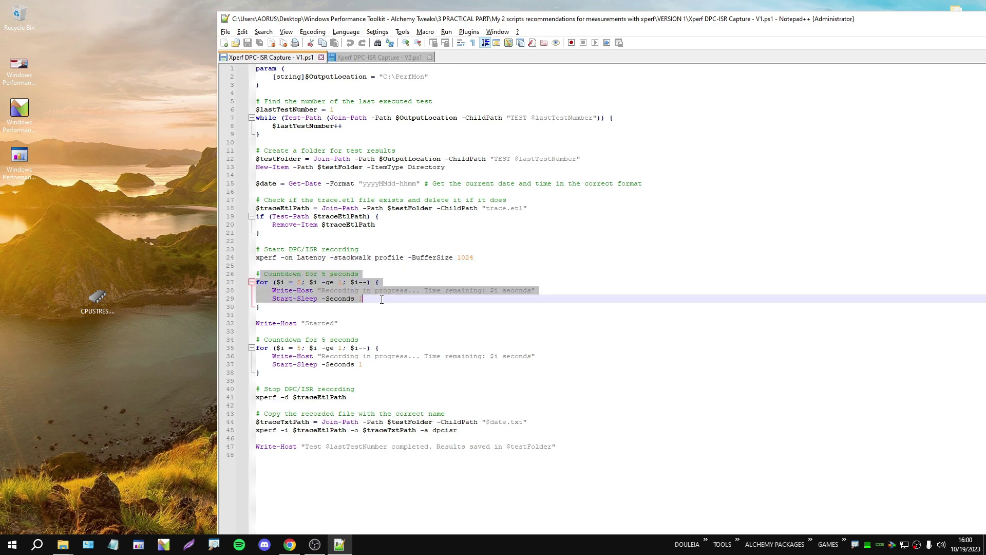
{"action": "left_click", "coordinate": [380, 291]}
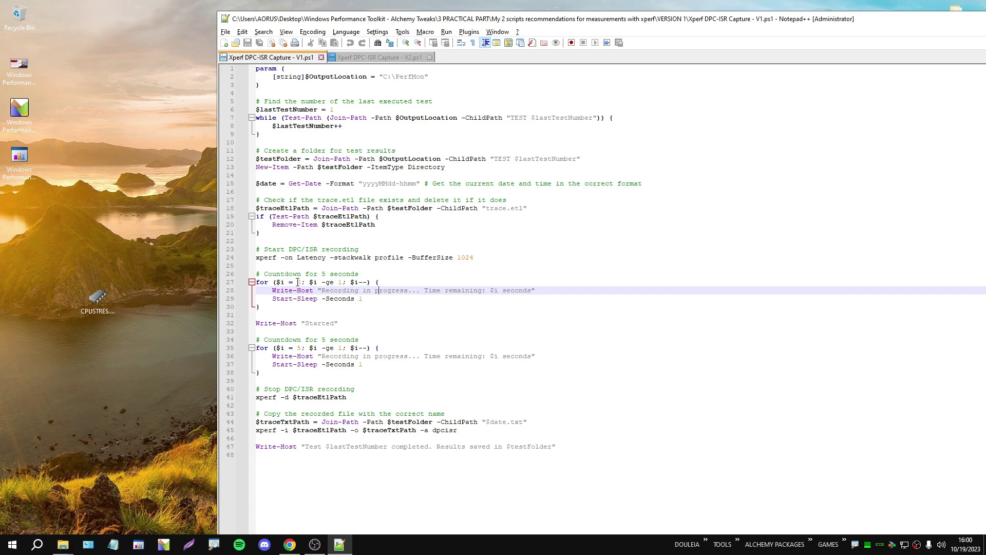
{"action": "double_click", "coordinate": [300, 282]}
{"action": "double_click", "coordinate": [340, 282]}
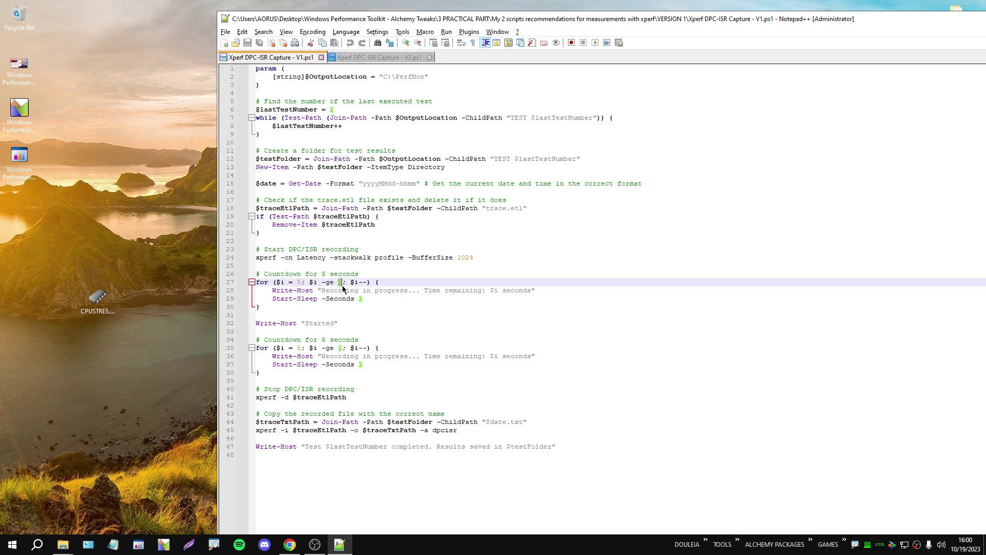
{"action": "left_click", "coordinate": [398, 280]}
Change the first countdown loop's start value to 10000, then set it back to 5.
{"action": "double_click", "coordinate": [300, 282]}
{"action": "type", "text": "10000"}
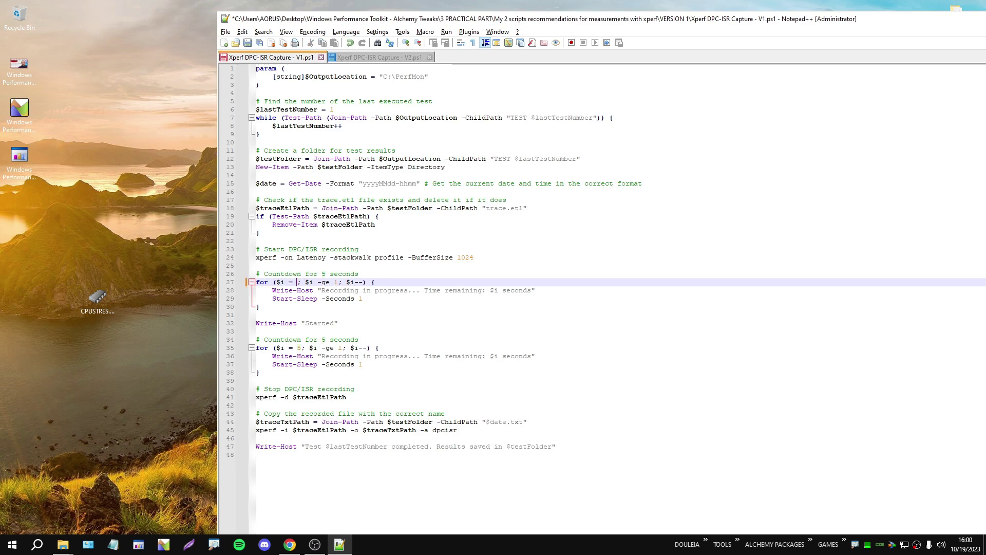
{"action": "key", "text": "BackSpace"}
{"action": "key", "text": "BackSpace"}
{"action": "key", "text": "BackSpace"}
{"action": "key", "text": "BackSpace"}
{"action": "key", "text": "BackSpace"}
{"action": "type", "text": "5"}
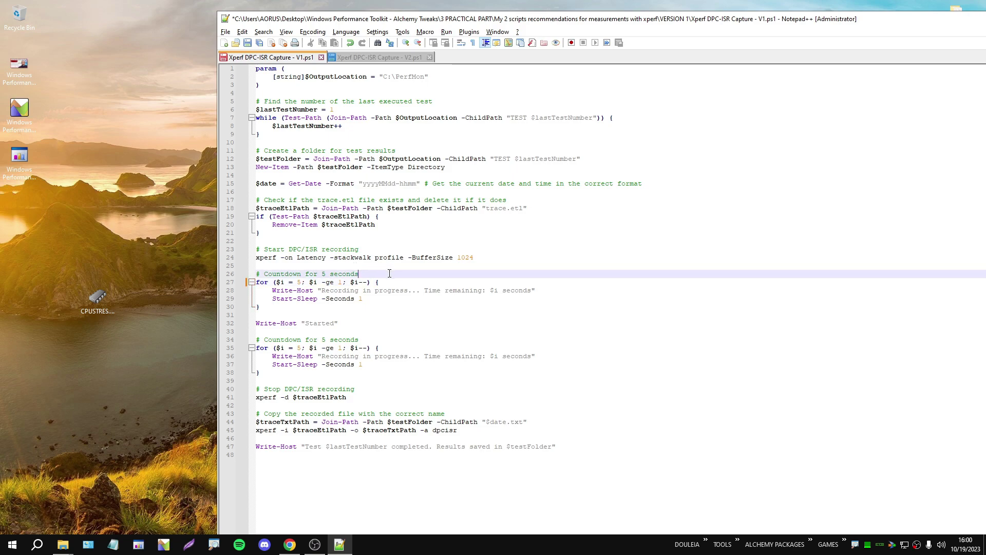
Examine the "Started" message and the second countdown loop, comparing it with the first loop above.
{"action": "left_click", "coordinate": [452, 324]}
{"action": "left_click_drag", "start_coordinate": [359, 344], "coordinate": [418, 361]}
{"action": "left_click", "coordinate": [468, 380]}
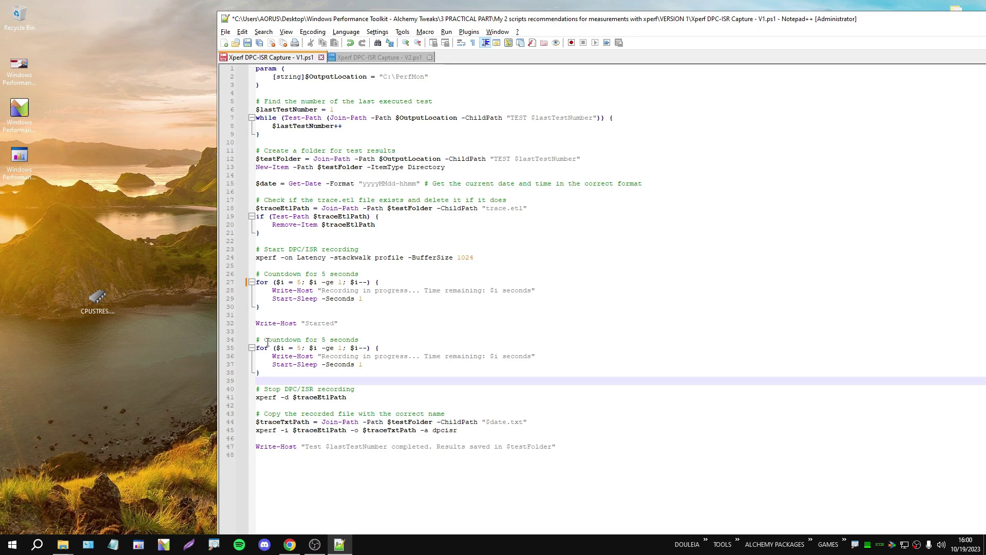
{"action": "left_click_drag", "start_coordinate": [257, 323], "coordinate": [387, 366]}
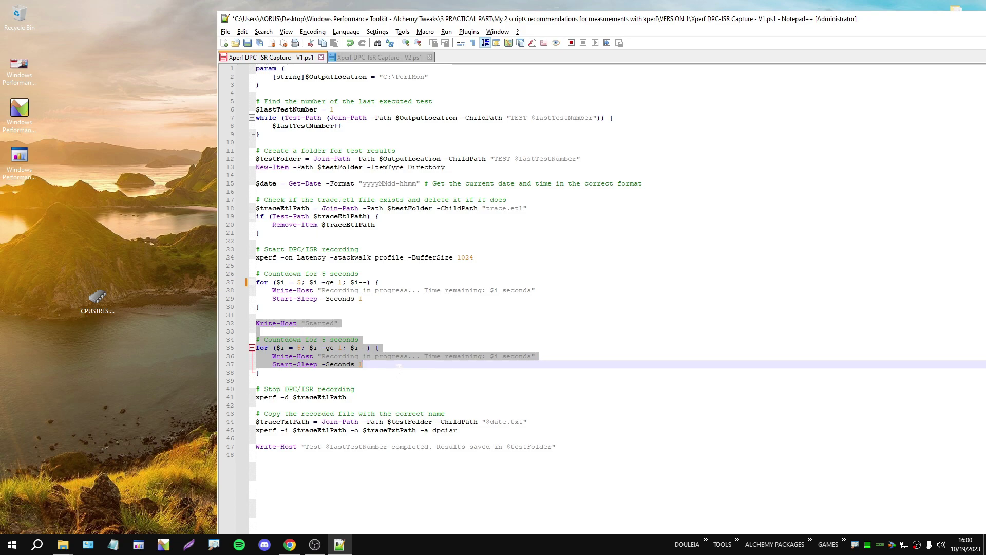
{"action": "left_click_drag", "start_coordinate": [261, 373], "coordinate": [263, 338]}
{"action": "left_click", "coordinate": [416, 333]}
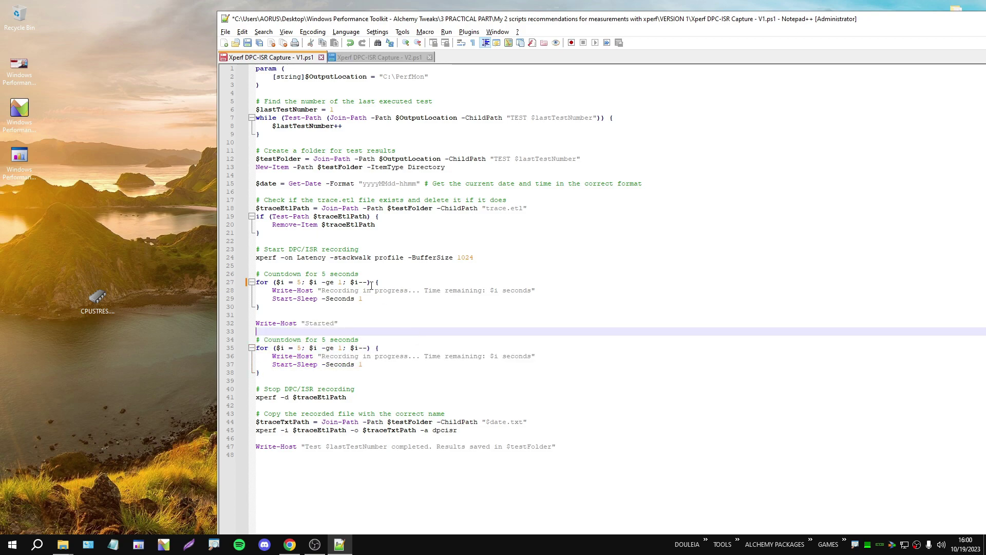
{"action": "left_click_drag", "start_coordinate": [264, 270], "coordinate": [426, 365]}
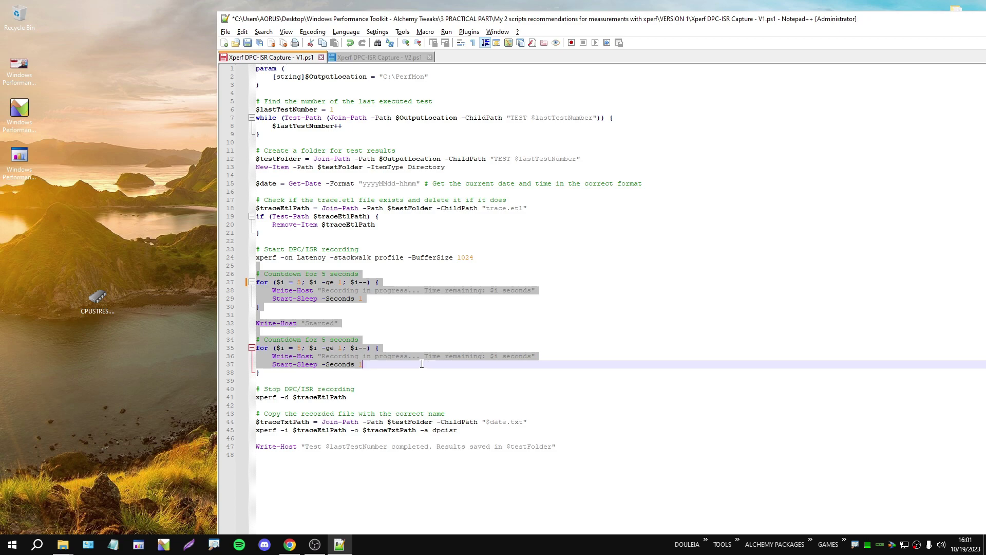
{"action": "left_click", "coordinate": [420, 366]}
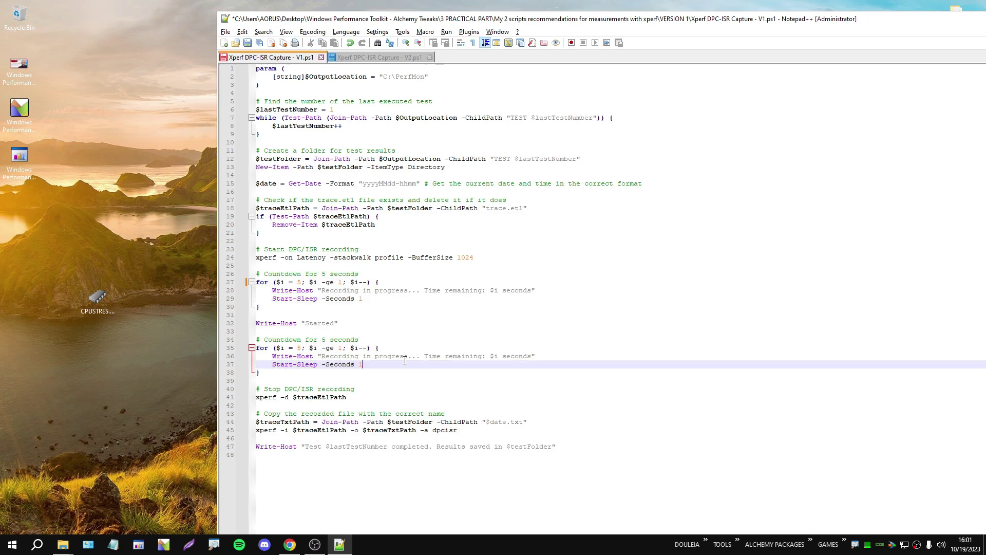
{"action": "left_click_drag", "start_coordinate": [405, 360], "coordinate": [268, 263]}
{"action": "left_click", "coordinate": [443, 388]}
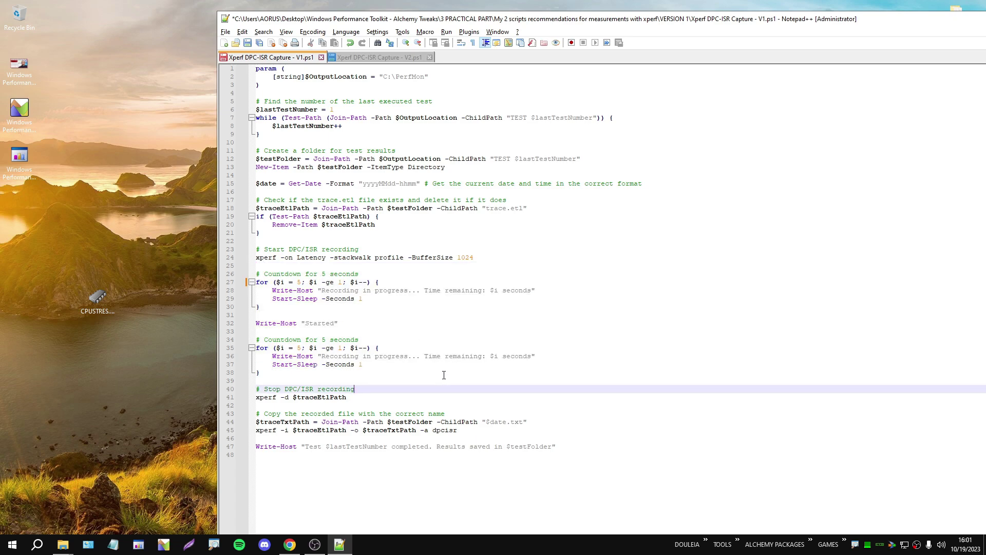
Review the script's closing lines that copy and save the results, and locate the PerfMon folder on the C: drive.
{"action": "left_click_drag", "start_coordinate": [267, 389], "coordinate": [552, 442]}
{"action": "left_click", "coordinate": [469, 402]}
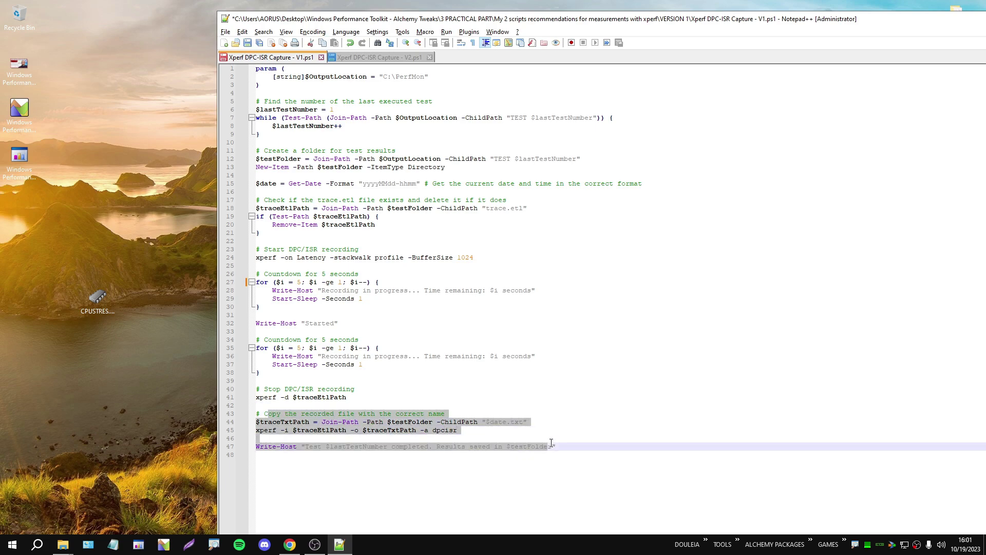
{"action": "double_click", "coordinate": [19, 21]}
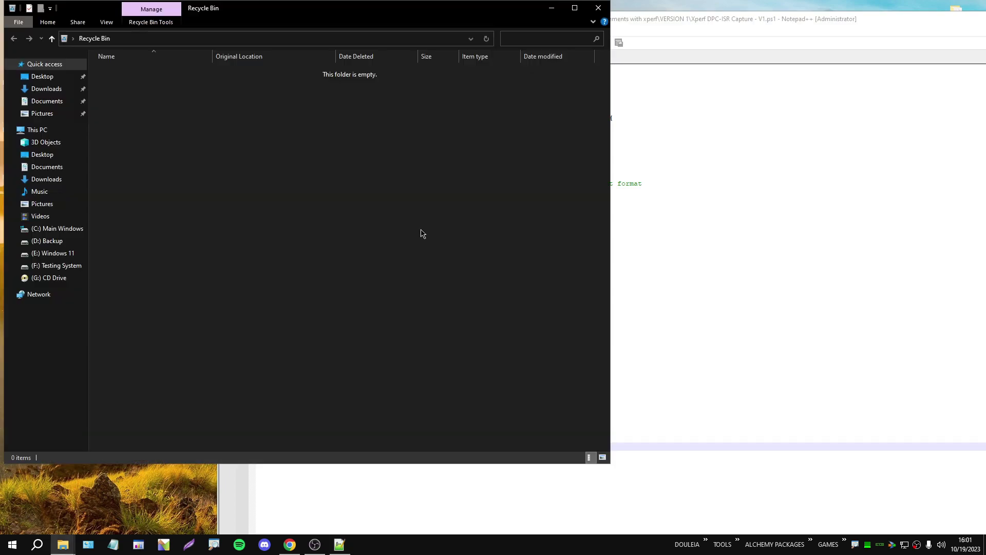
{"action": "left_click", "coordinate": [52, 229]}
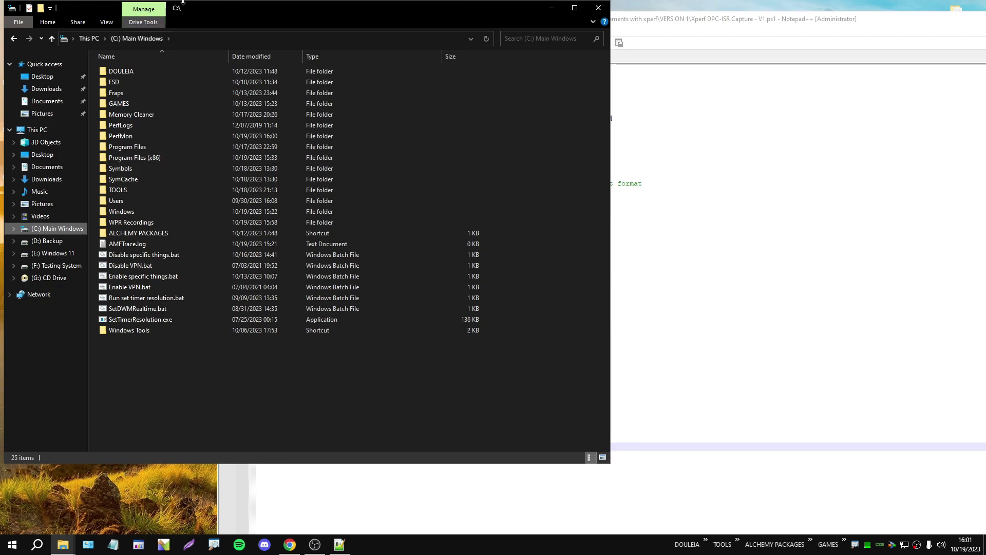
{"action": "left_click_drag", "start_coordinate": [230, 8], "coordinate": [552, 32]}
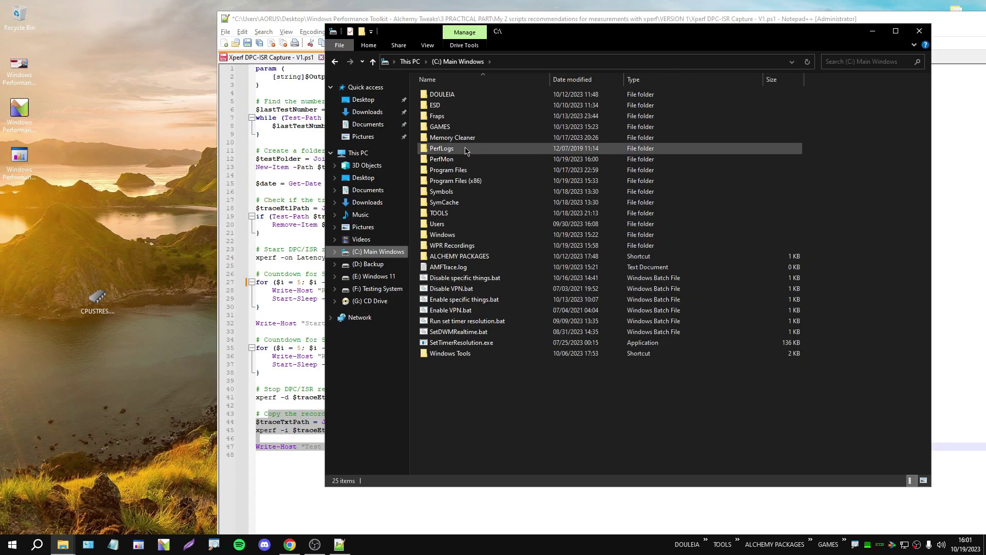
{"action": "left_click", "coordinate": [436, 159]}
{"action": "key", "text": "F2"}
{"action": "key", "text": "Escape"}
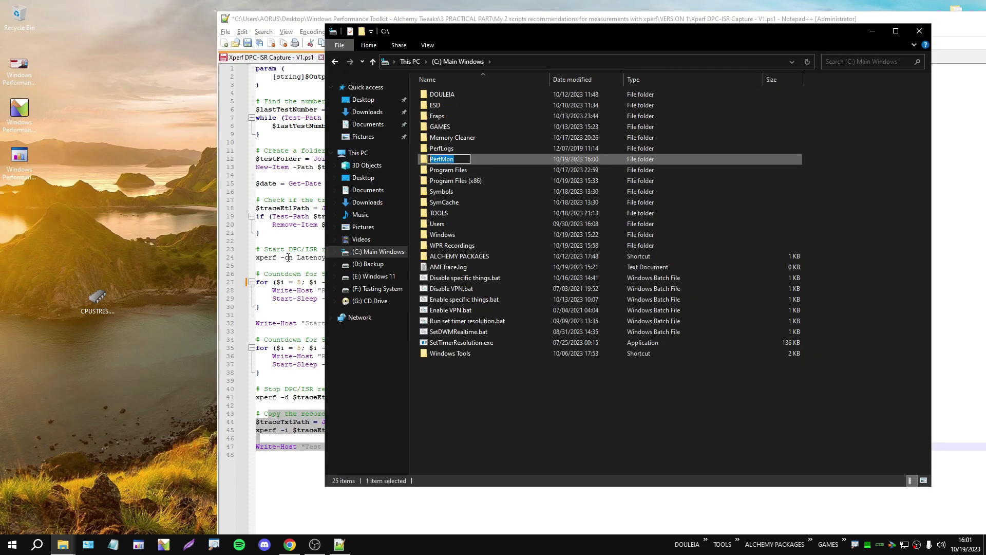
Return to the V1 script and examine the C:\PerfMon output location in its parameter block.
{"action": "key", "text": "alt+Tab"}
{"action": "left_click_drag", "start_coordinate": [426, 76], "coordinate": [387, 77]}
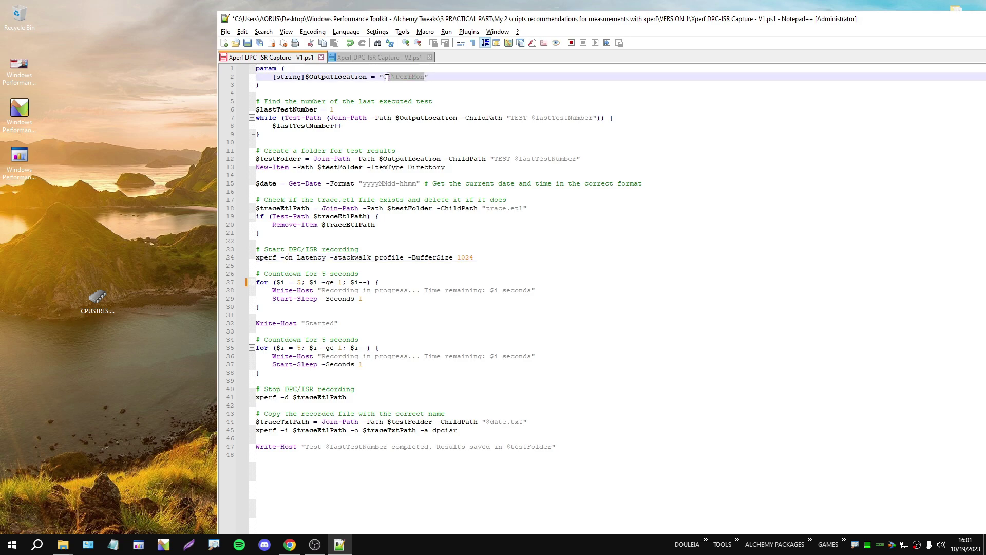
{"action": "left_click", "coordinate": [426, 84]}
{"action": "scroll", "coordinate": [524, 236], "scroll_direction": "down", "scroll_amount": 5}
{"action": "scroll", "coordinate": [557, 319], "scroll_direction": "up", "scroll_amount": 5}
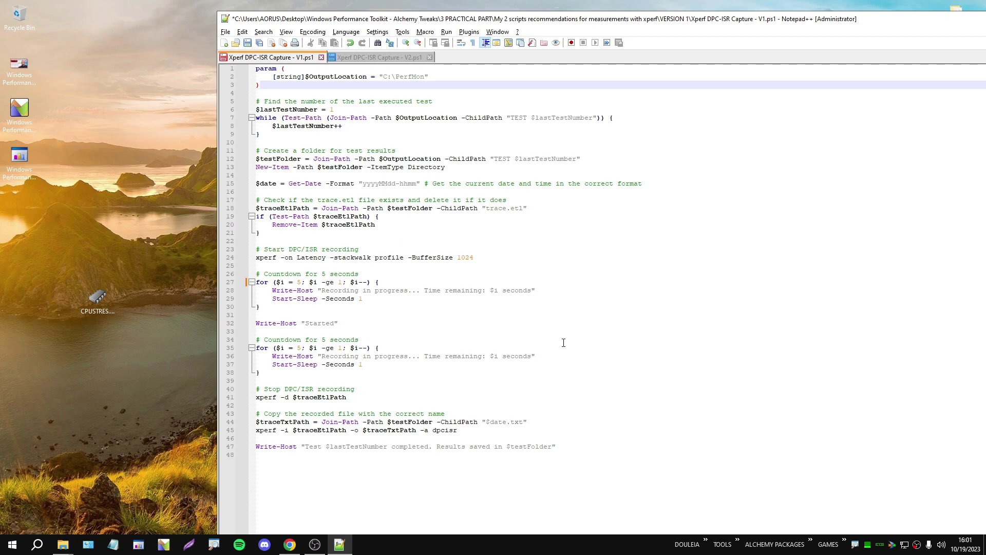
{"action": "left_click_drag", "start_coordinate": [539, 19], "coordinate": [231, 27]}
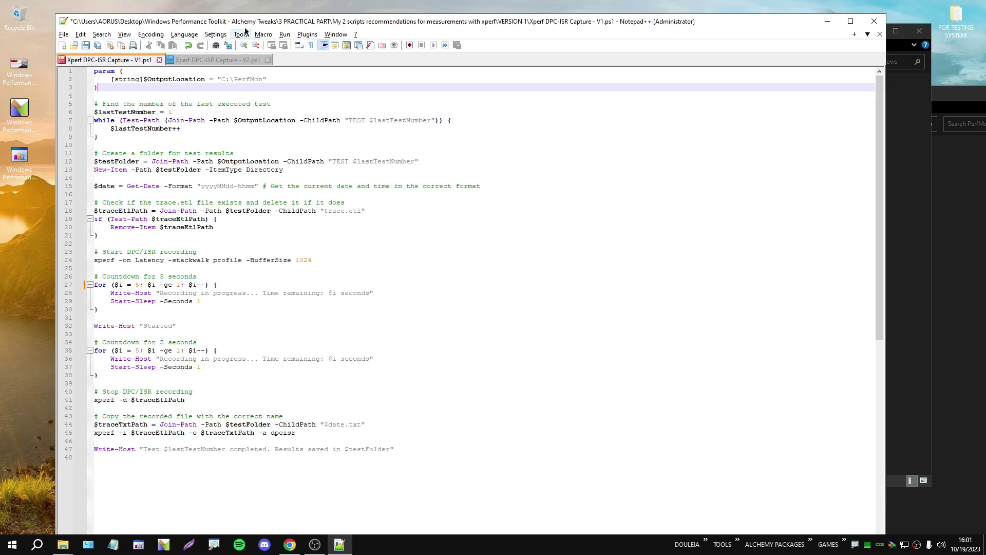
View the V2 capture script for comparison, then close the editor and the C: drive window.
{"action": "left_click", "coordinate": [199, 62]}
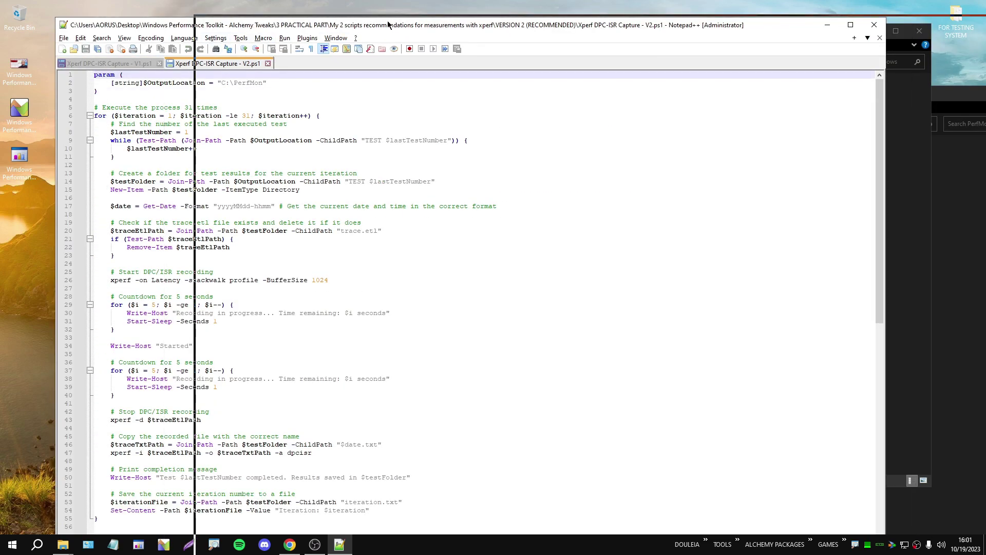
{"action": "left_click_drag", "start_coordinate": [390, 26], "coordinate": [410, 25]}
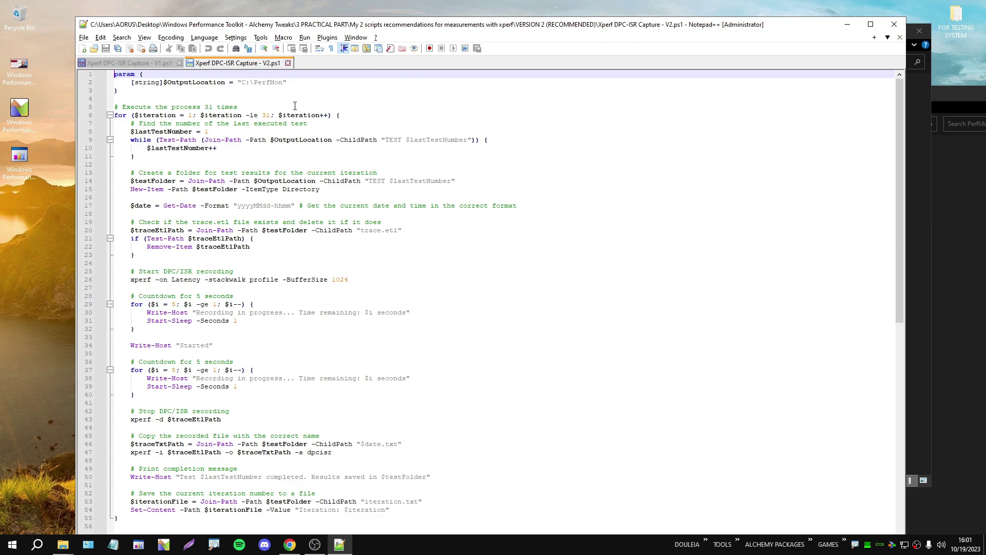
{"action": "left_click", "coordinate": [894, 24]}
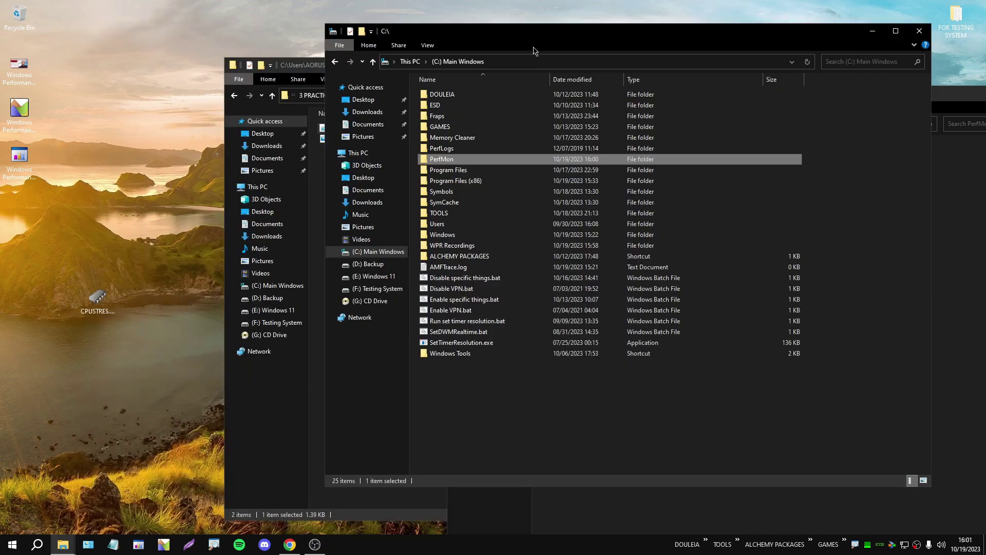
{"action": "left_click", "coordinate": [919, 31]}
{"action": "left_click", "coordinate": [429, 60]}
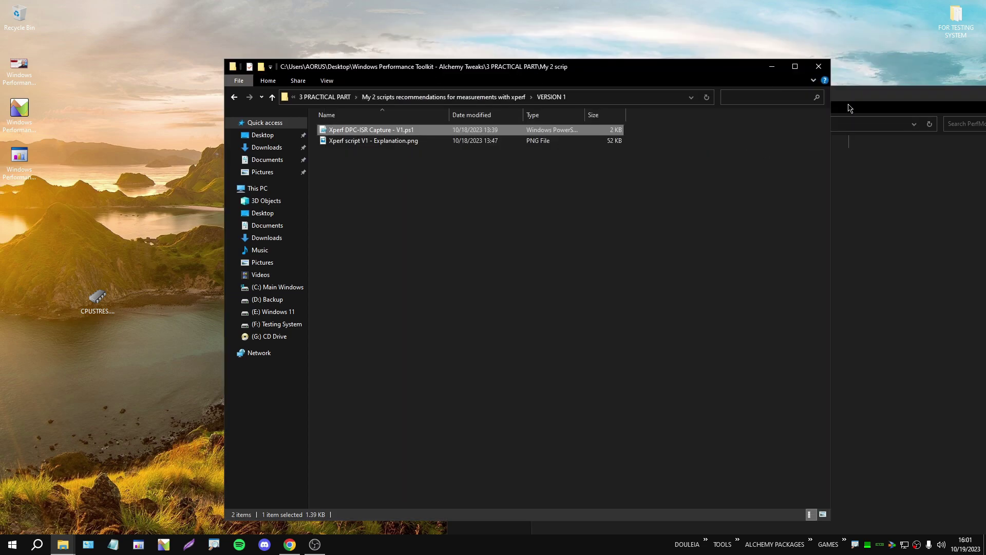
Try to run Xperf DPC-ISR Capture - V1.ps1 with PowerShell, closing its window during the countdown.
{"action": "left_click_drag", "start_coordinate": [542, 69], "coordinate": [719, 69]}
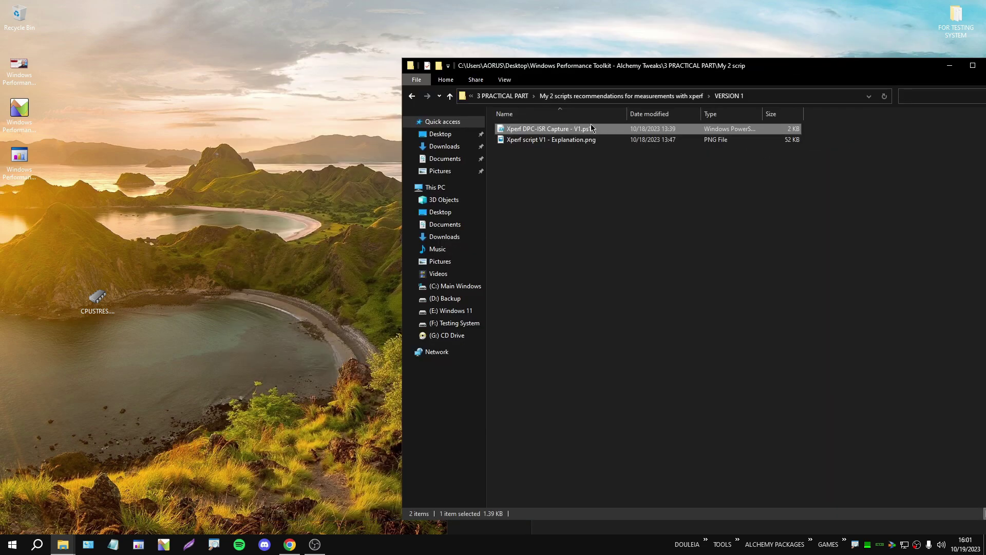
{"action": "right_click", "coordinate": [561, 126]}
{"action": "left_click", "coordinate": [584, 145]}
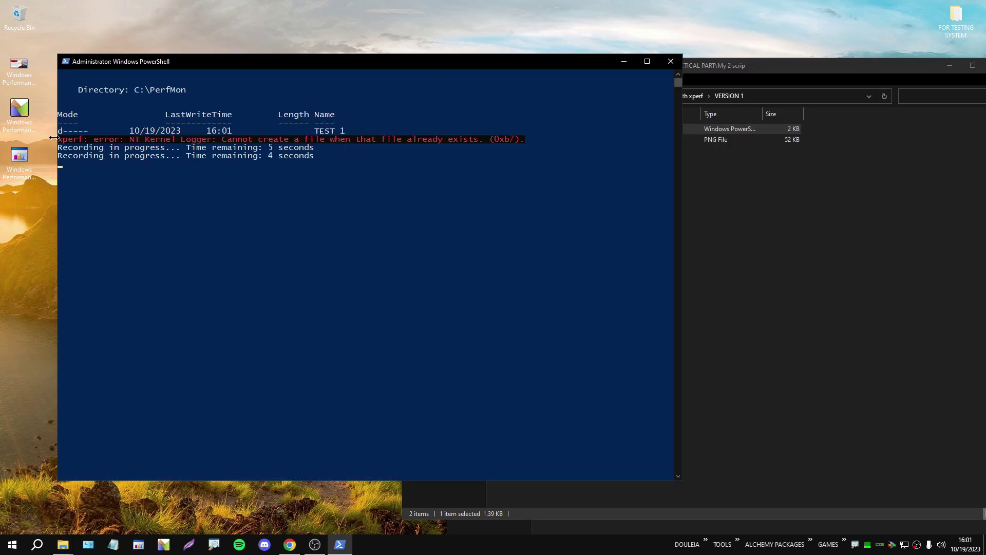
{"action": "left_click", "coordinate": [671, 62]}
Permanently delete the TEST 1 folder from C:\PerfMon and close the folder window.
{"action": "double_click", "coordinate": [28, 27]}
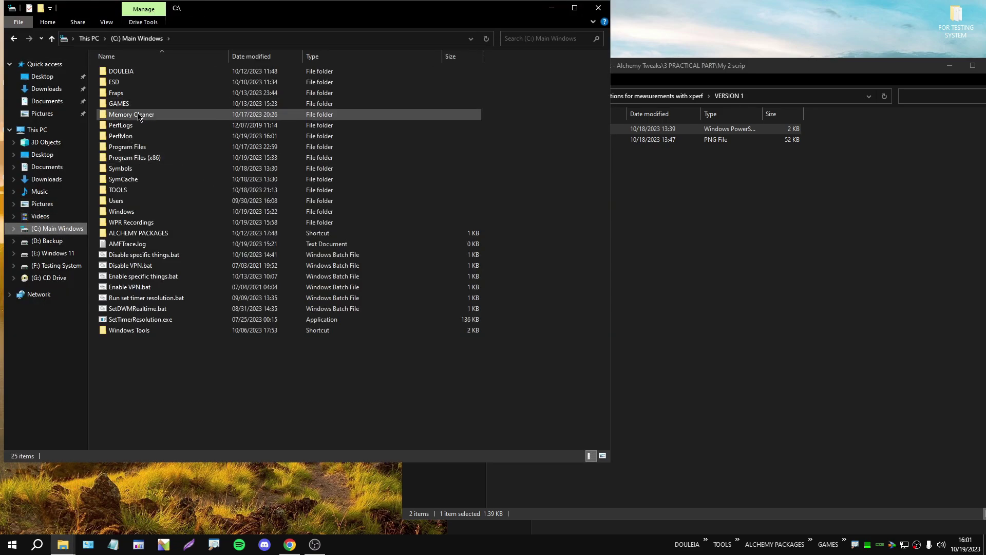
{"action": "double_click", "coordinate": [121, 136]}
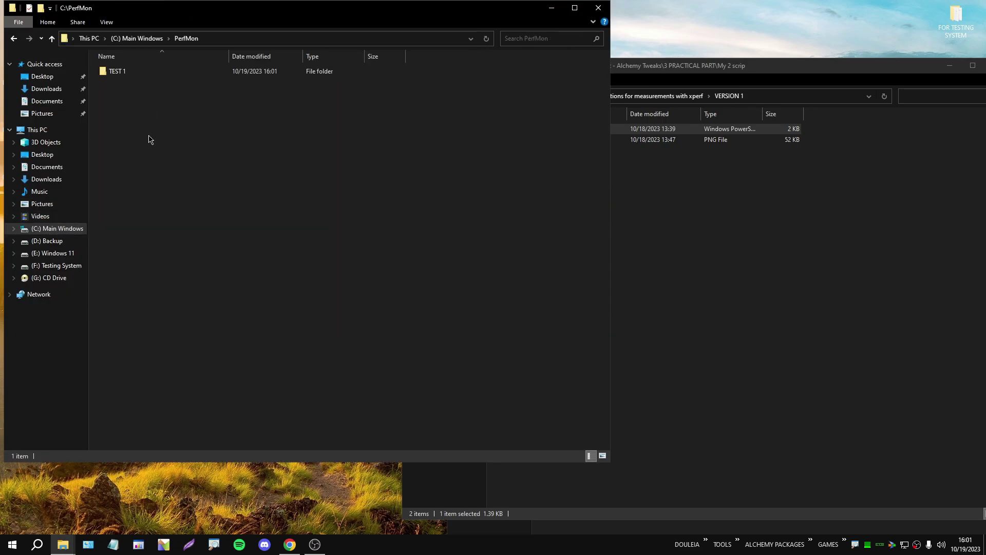
{"action": "left_click", "coordinate": [118, 67]}
{"action": "key", "text": "shift+Delete"}
{"action": "key", "text": "Return"}
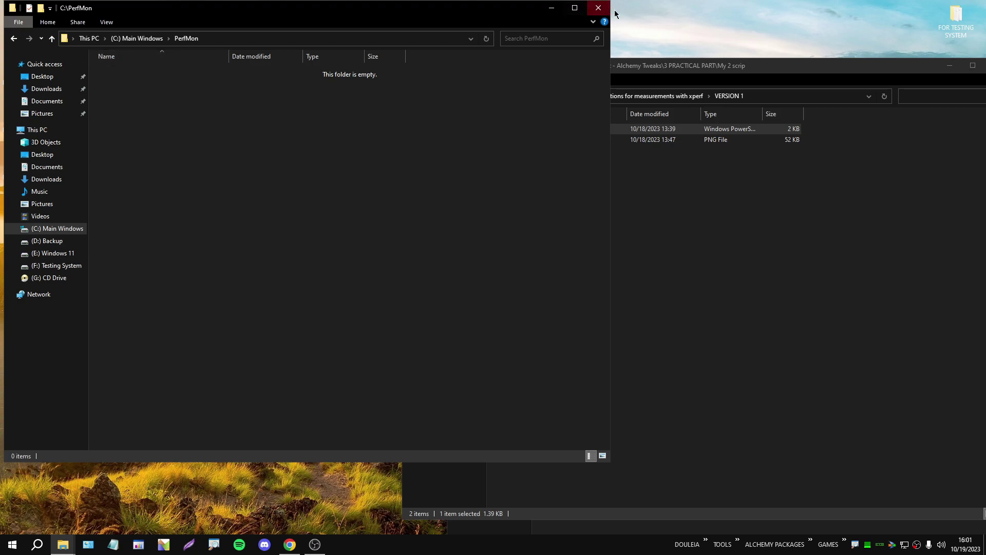
{"action": "left_click", "coordinate": [599, 8]}
Read the "Possible Error" and "Solution" sections of the WINDOWS PERFORMANCE TOOLKIT document in Chrome.
{"action": "left_click", "coordinate": [289, 544]}
{"action": "scroll", "coordinate": [672, 328], "scroll_direction": "down", "scroll_amount": 20}
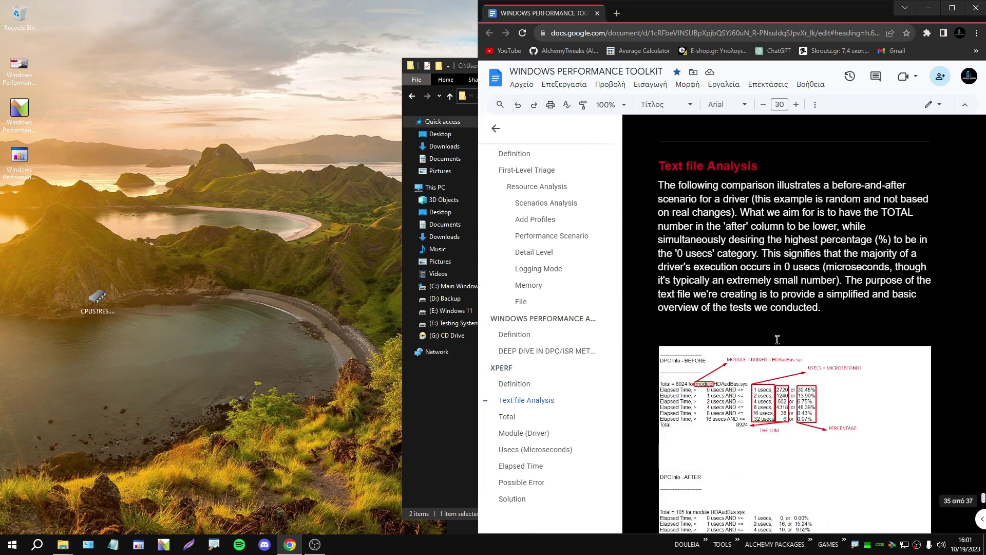
{"action": "left_click", "coordinate": [527, 488]}
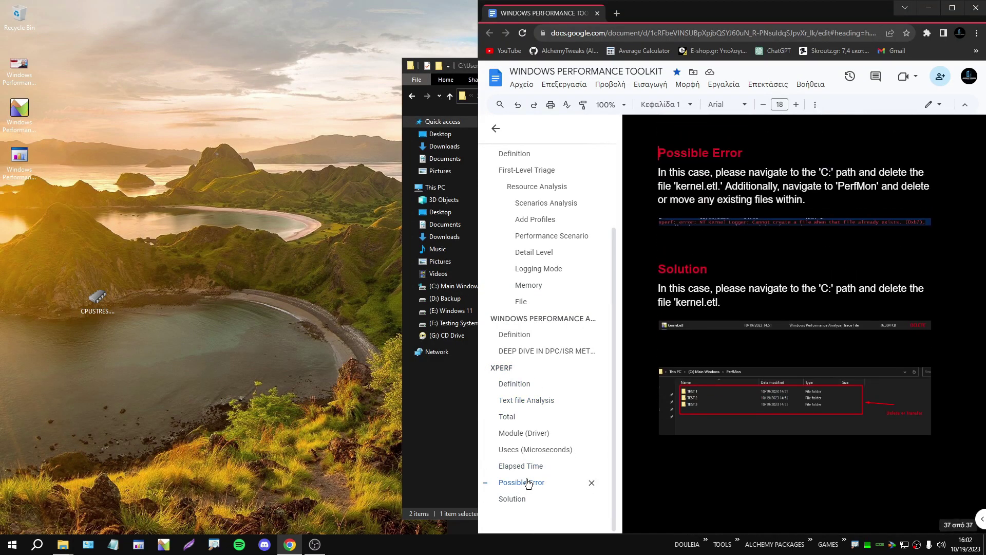
{"action": "scroll", "coordinate": [707, 329], "scroll_direction": "up", "scroll_amount": 2}
{"action": "left_click", "coordinate": [707, 328]}
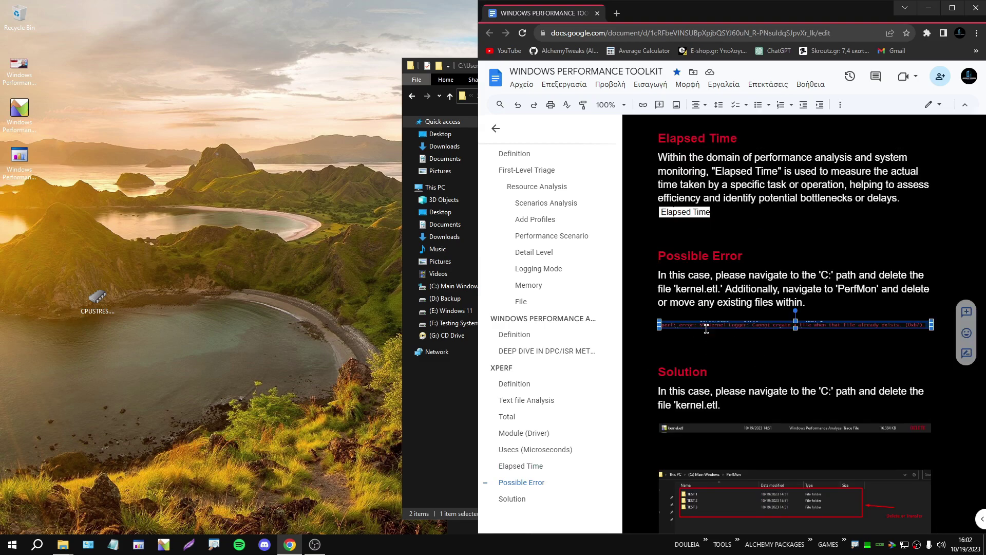
{"action": "left_click", "coordinate": [741, 351]}
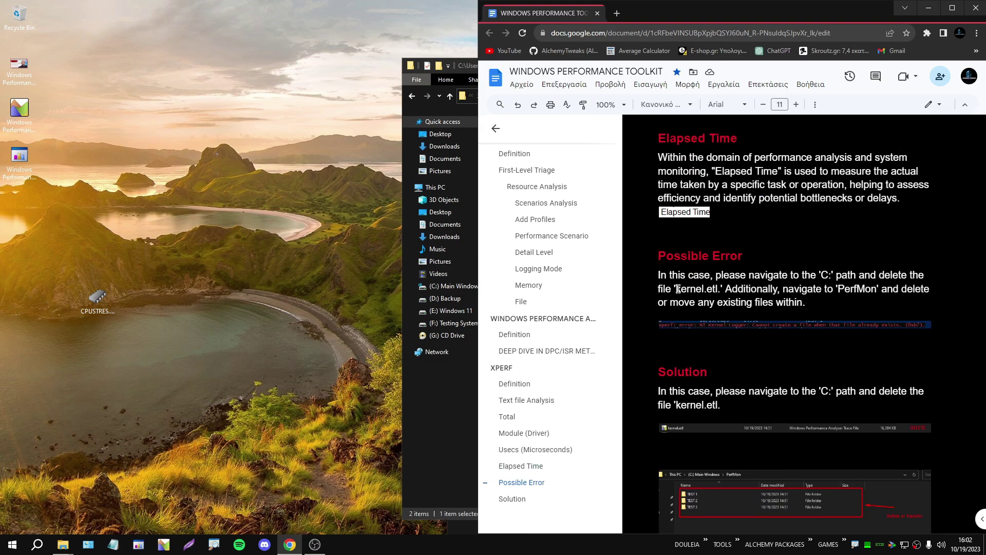
{"action": "scroll", "coordinate": [726, 493], "scroll_direction": "down", "scroll_amount": 3}
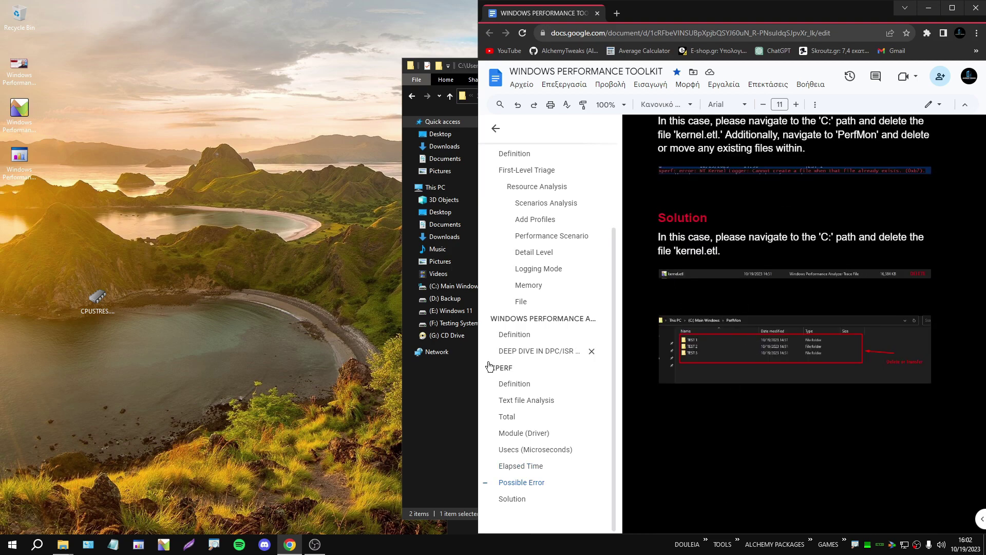
Check the C: drive for kernel.etl and the PerfMon folder for leftover test files, then close the folder windows.
{"action": "left_click", "coordinate": [461, 405]}
{"action": "left_click", "coordinate": [502, 95]}
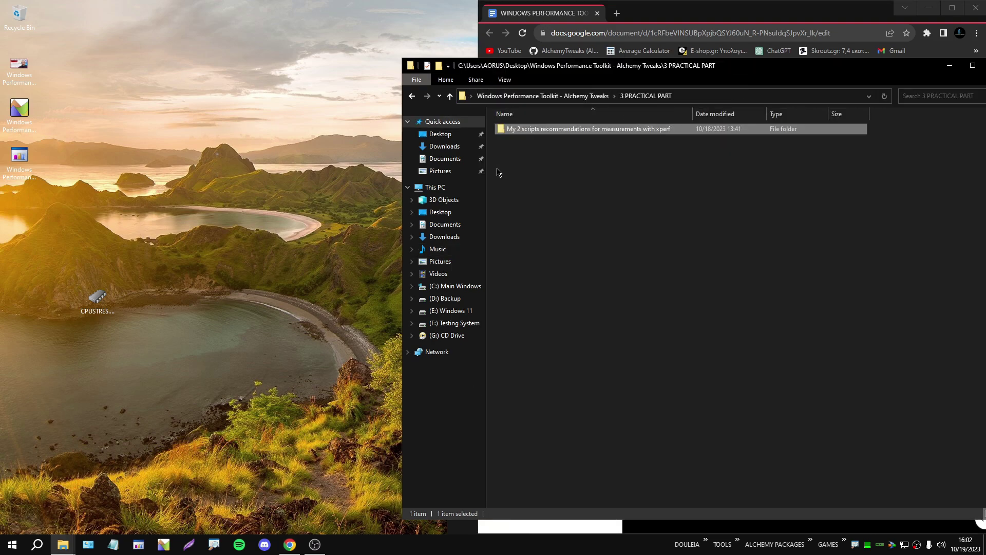
{"action": "left_click", "coordinate": [454, 286]}
{"action": "left_click_drag", "start_coordinate": [574, 432], "coordinate": [591, 464]}
{"action": "left_click_drag", "start_coordinate": [645, 66], "coordinate": [315, 113]}
{"action": "left_click", "coordinate": [667, 111]}
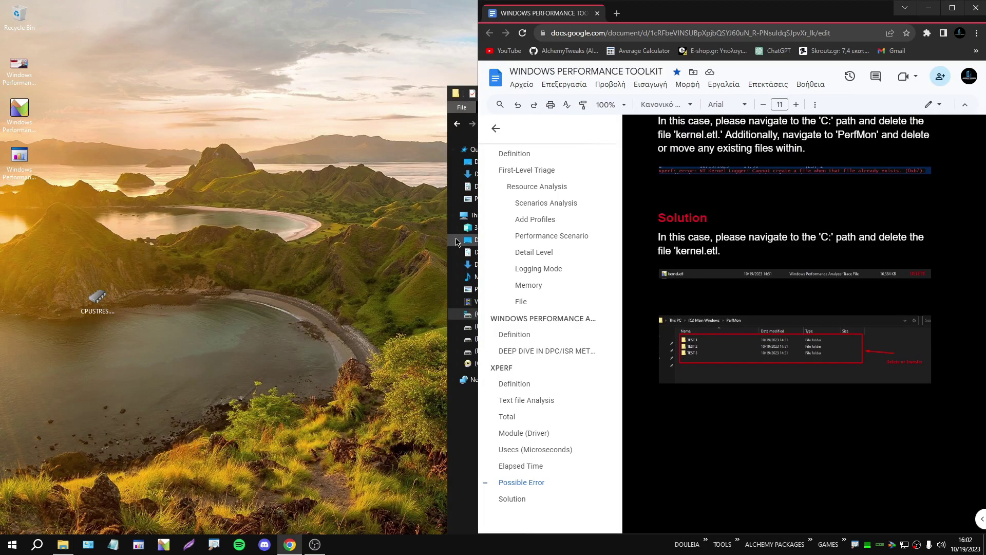
{"action": "left_click", "coordinate": [454, 487]}
{"action": "left_click_drag", "start_coordinate": [632, 101], "coordinate": [340, 97]}
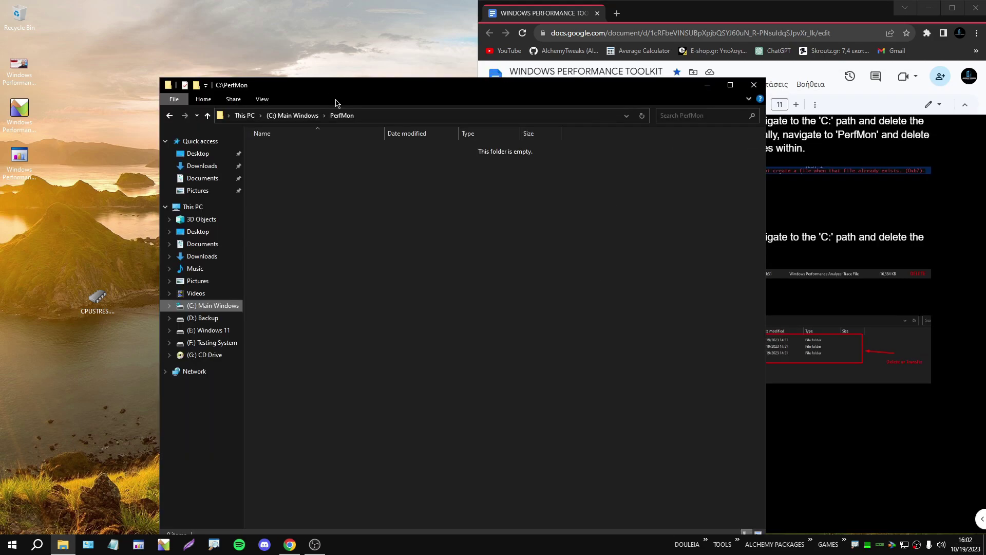
{"action": "left_click", "coordinate": [763, 83]}
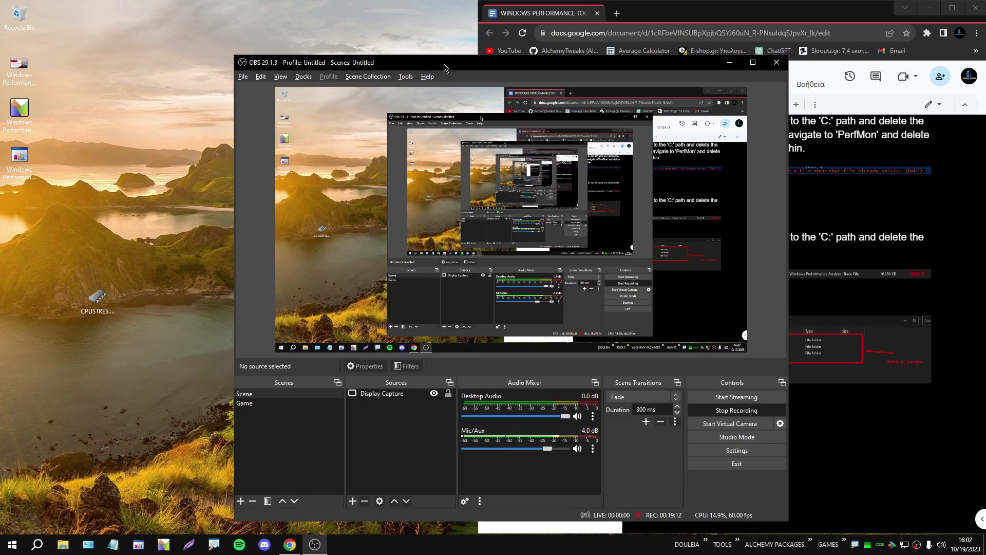
Clear the desktop, run the V1 capture script from the VERSION 1 folder with PowerShell, and close the folder window.
{"action": "left_click", "coordinate": [730, 62]}
{"action": "left_click", "coordinate": [929, 7]}
{"action": "double_click", "coordinate": [489, 206]}
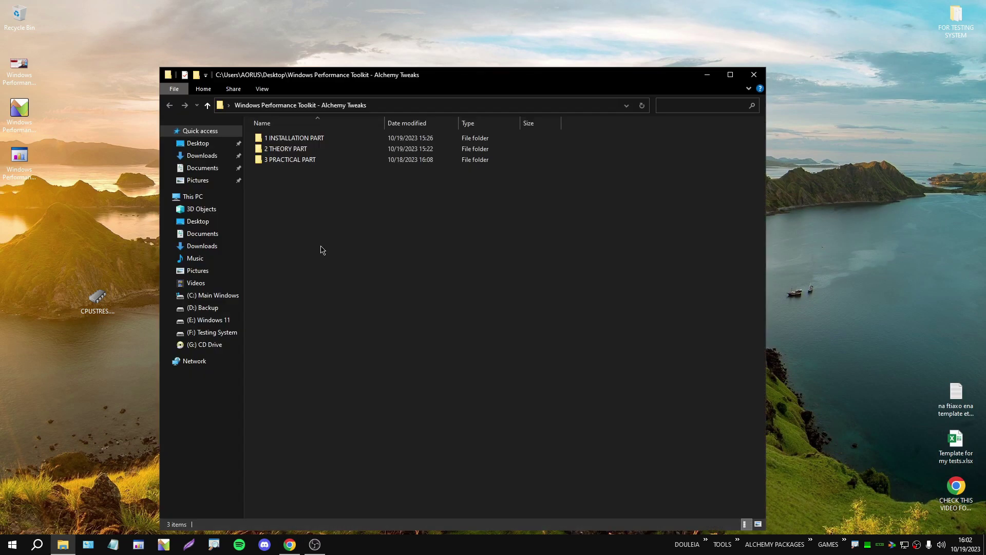
{"action": "double_click", "coordinate": [320, 159]}
{"action": "double_click", "coordinate": [297, 138]}
{"action": "left_click", "coordinate": [298, 138]}
{"action": "double_click", "coordinate": [298, 139]}
{"action": "right_click", "coordinate": [262, 138]}
{"action": "left_click", "coordinate": [280, 155]}
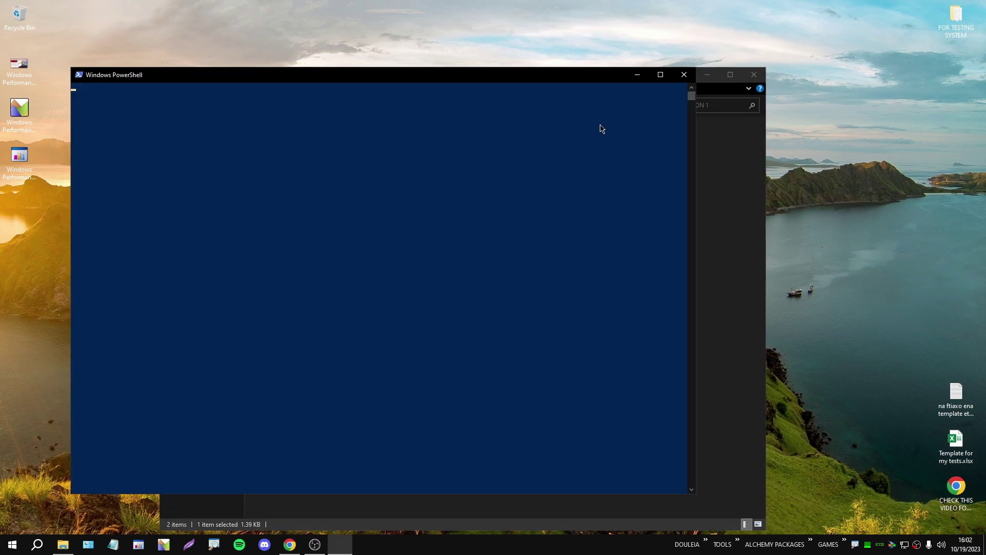
{"action": "left_click", "coordinate": [764, 75]}
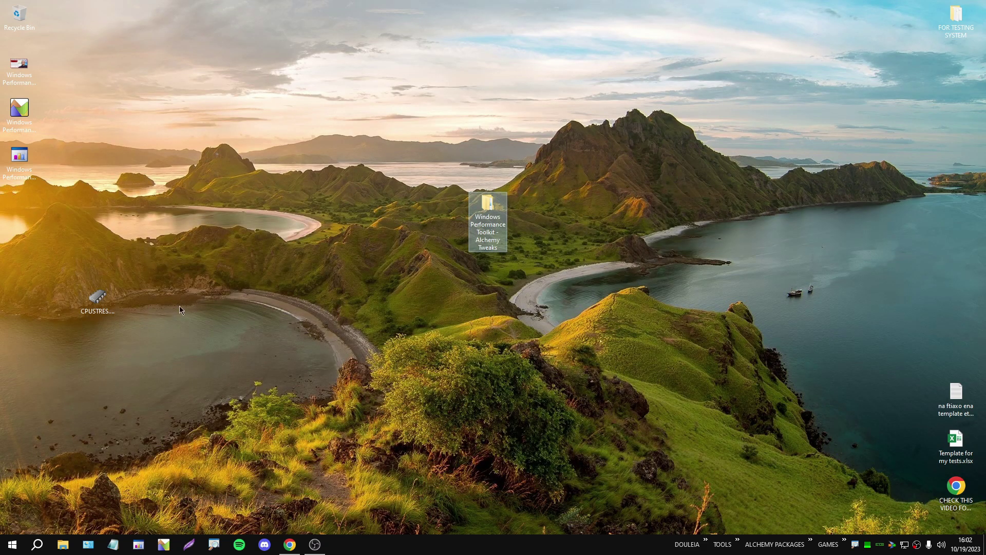
Inspect the text result saved in C:\PerfMon\TEST 1, then close the windows.
{"action": "left_click", "coordinate": [63, 544]}
{"action": "double_click", "coordinate": [298, 252]}
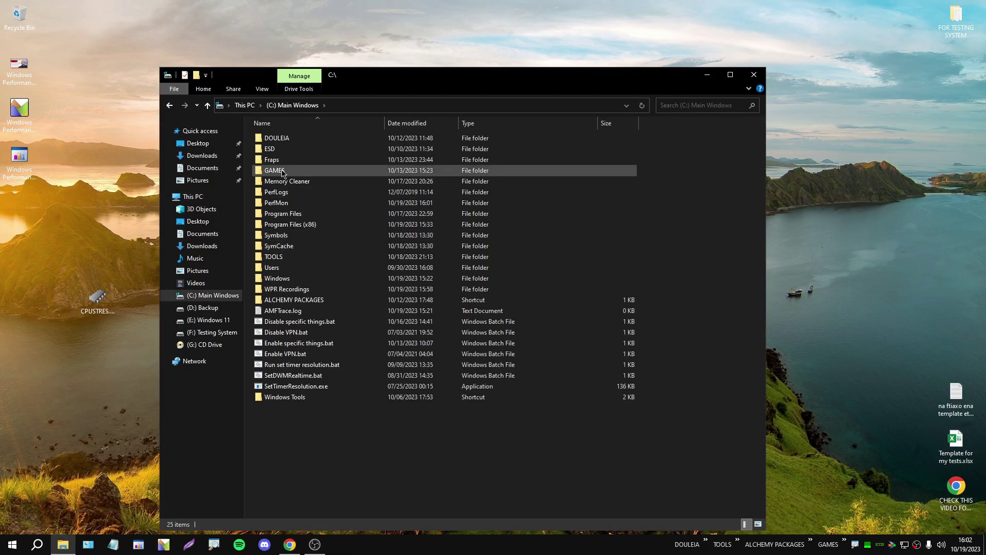
{"action": "double_click", "coordinate": [282, 202]}
{"action": "double_click", "coordinate": [290, 138]}
{"action": "left_click", "coordinate": [291, 138]}
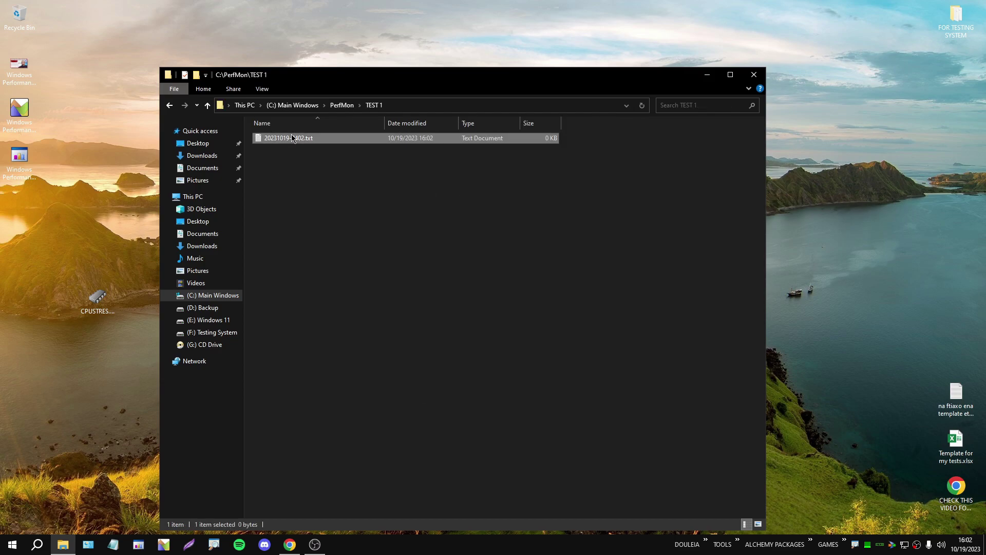
{"action": "double_click", "coordinate": [298, 139]}
{"action": "left_click", "coordinate": [956, 41]}
{"action": "left_click", "coordinate": [754, 74]}
Open Xperf DPC-ISR Capture - V1.ps1 from the VERSION 1 folder in Notepad++ and recheck its code.
{"action": "double_click", "coordinate": [487, 215]}
{"action": "double_click", "coordinate": [300, 159]}
{"action": "double_click", "coordinate": [298, 137]}
{"action": "double_click", "coordinate": [294, 138]}
{"action": "right_click", "coordinate": [291, 150]}
{"action": "right_click", "coordinate": [288, 138]}
{"action": "left_click", "coordinate": [300, 179]}
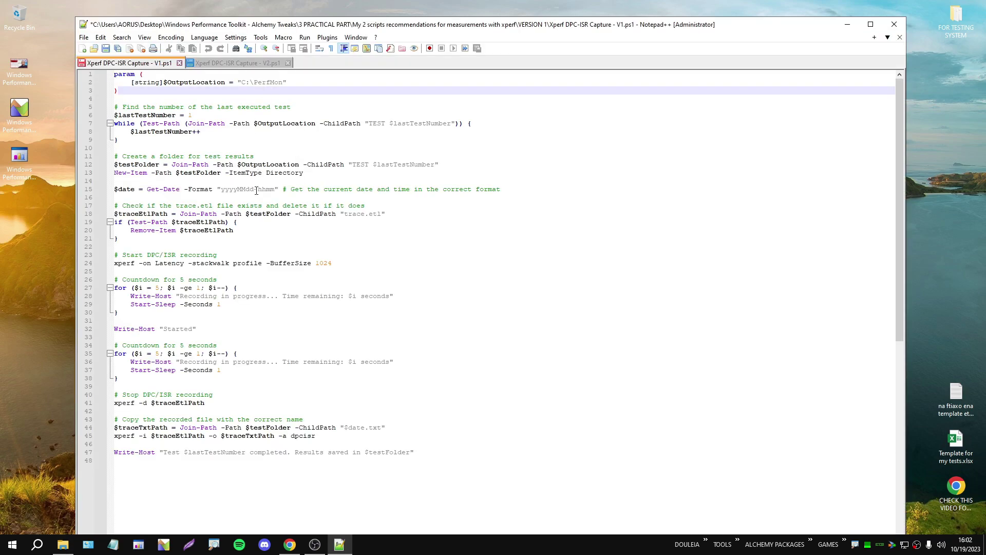
{"action": "left_click_drag", "start_coordinate": [424, 457], "coordinate": [73, 53]}
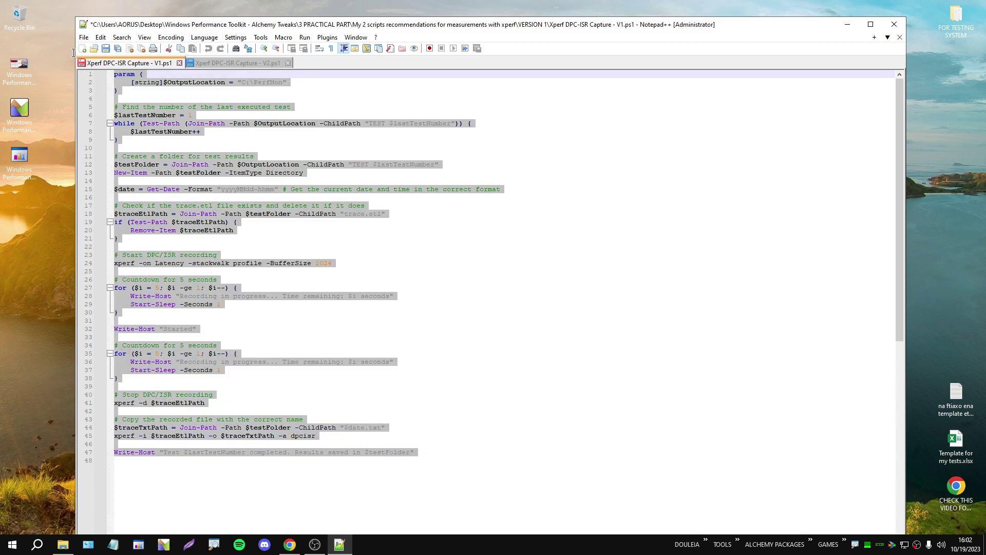
{"action": "left_click", "coordinate": [278, 229]}
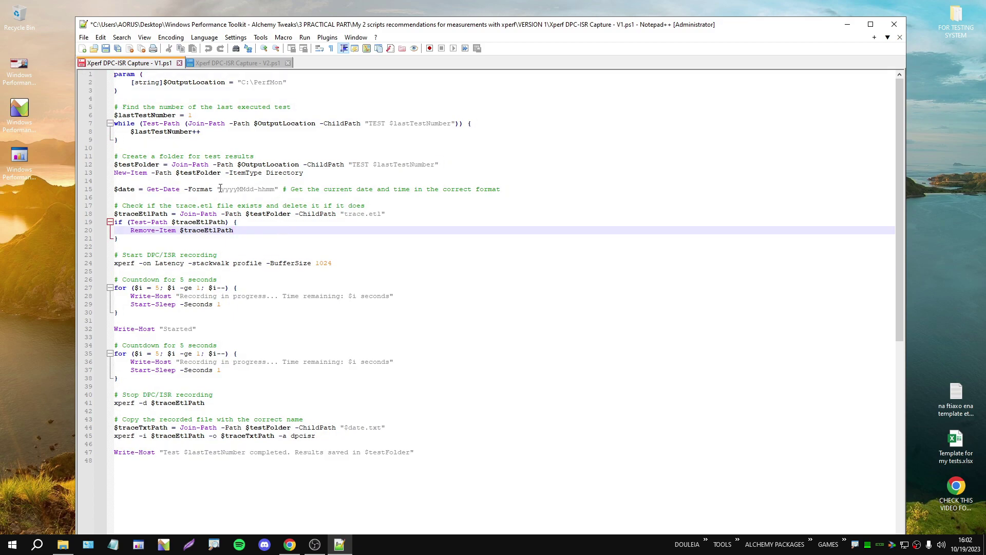
{"action": "left_click_drag", "start_coordinate": [190, 188], "coordinate": [114, 411]}
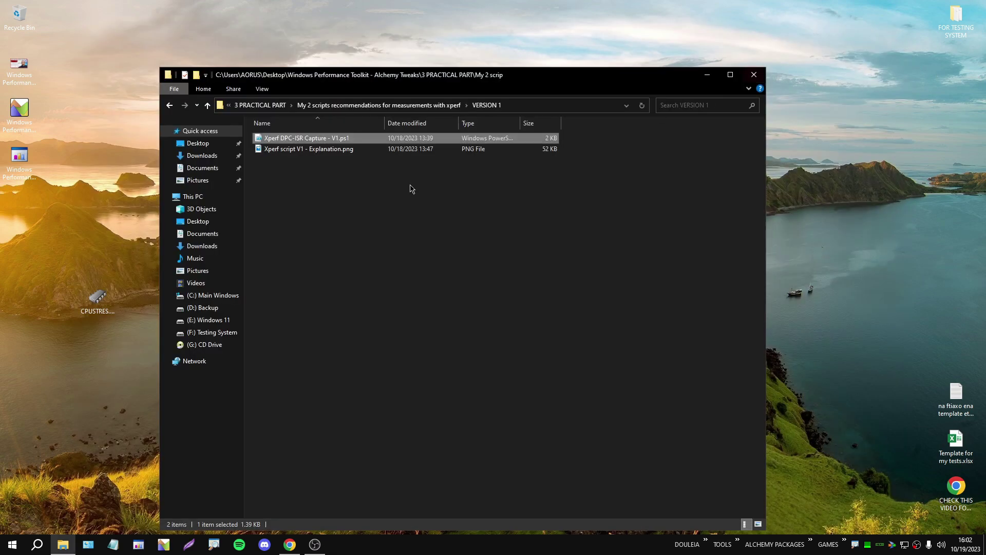
Run the V1 capture script with PowerShell twice in a row to record two more tests.
{"action": "right_click", "coordinate": [292, 138]}
{"action": "left_click", "coordinate": [319, 154]}
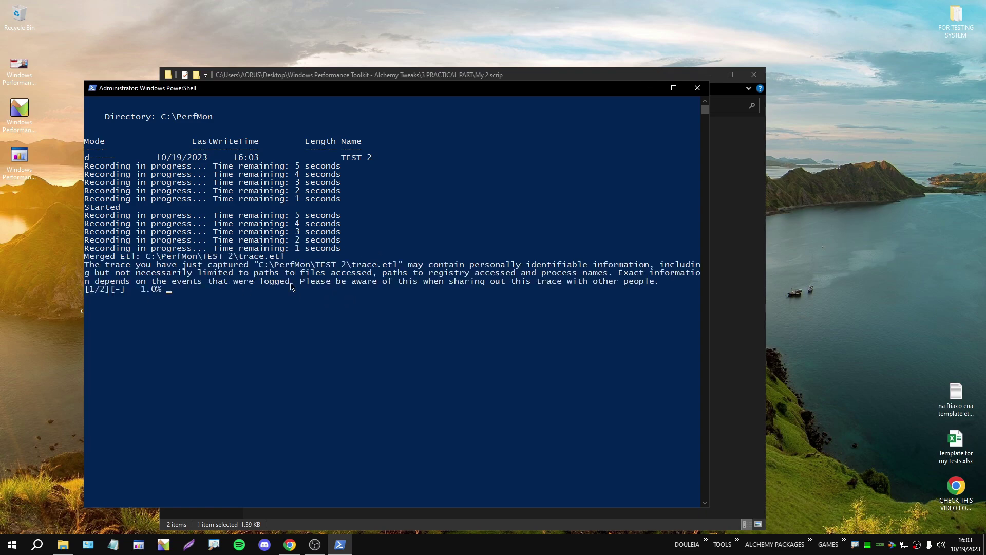
{"action": "right_click", "coordinate": [305, 143]}
{"action": "left_click", "coordinate": [335, 164]}
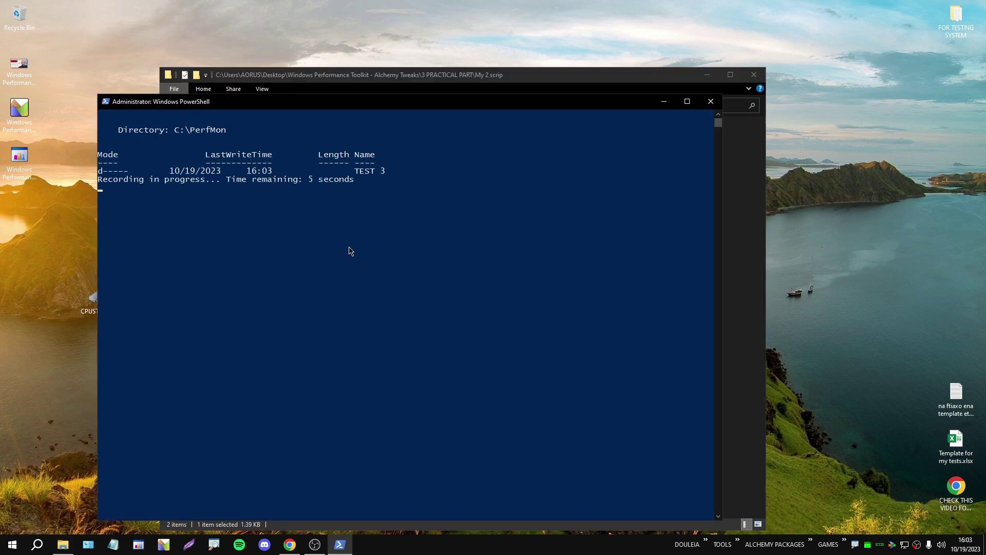
Open the TEST 2 folder in C:\PerfMon to view its saved text and trace files.
{"action": "double_click", "coordinate": [29, 26]}
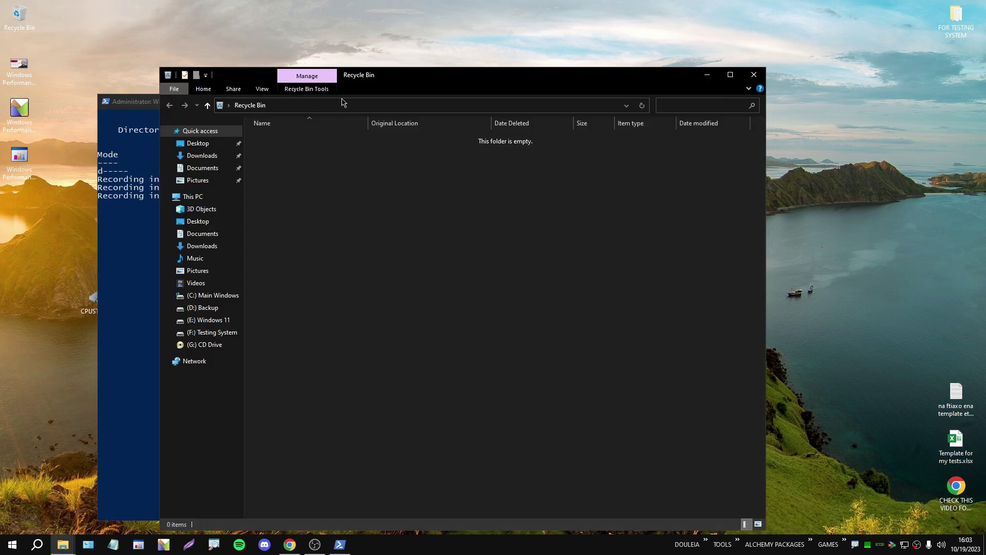
{"action": "left_click_drag", "start_coordinate": [360, 79], "coordinate": [609, 93]}
{"action": "left_click", "coordinate": [462, 307]}
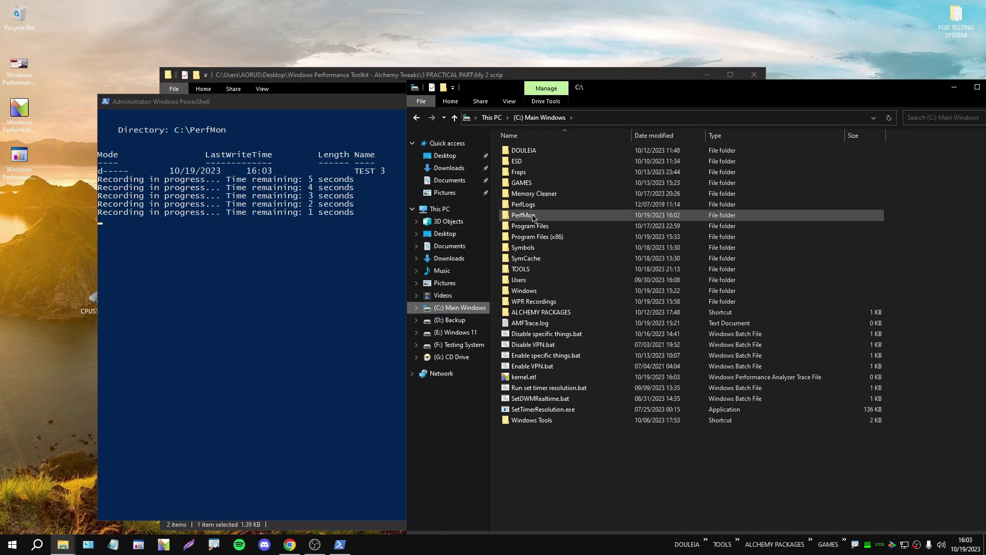
{"action": "double_click", "coordinate": [550, 230]}
{"action": "double_click", "coordinate": [521, 172]}
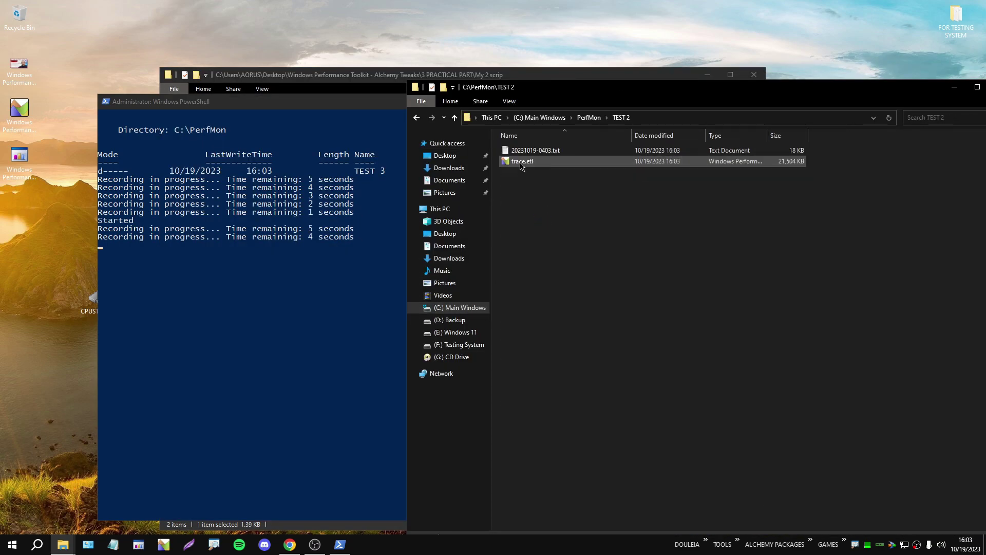
Look through the saved files in TEST 1 and return to the test folder list in C:\PerfMon.
{"action": "key", "text": "BackSpace"}
{"action": "double_click", "coordinate": [530, 160]}
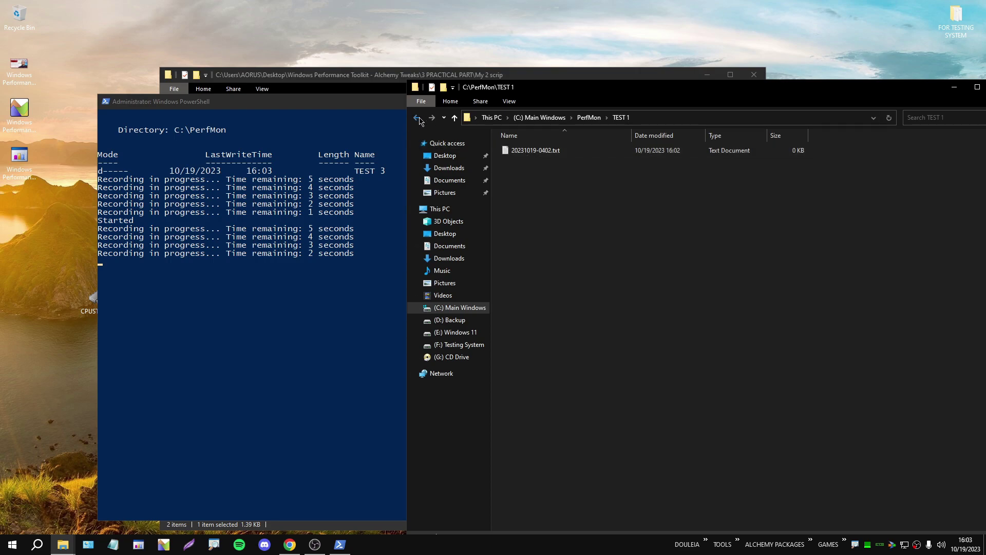
{"action": "key", "text": "BackSpace"}
{"action": "left_click", "coordinate": [517, 152]}
{"action": "left_click_drag", "start_coordinate": [529, 199], "coordinate": [521, 175]}
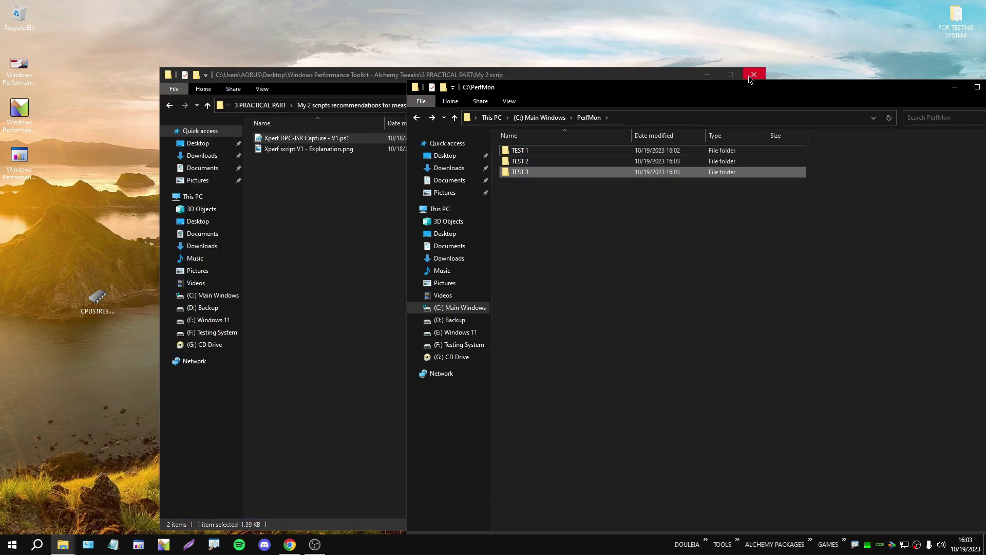
{"action": "double_click", "coordinate": [537, 151]}
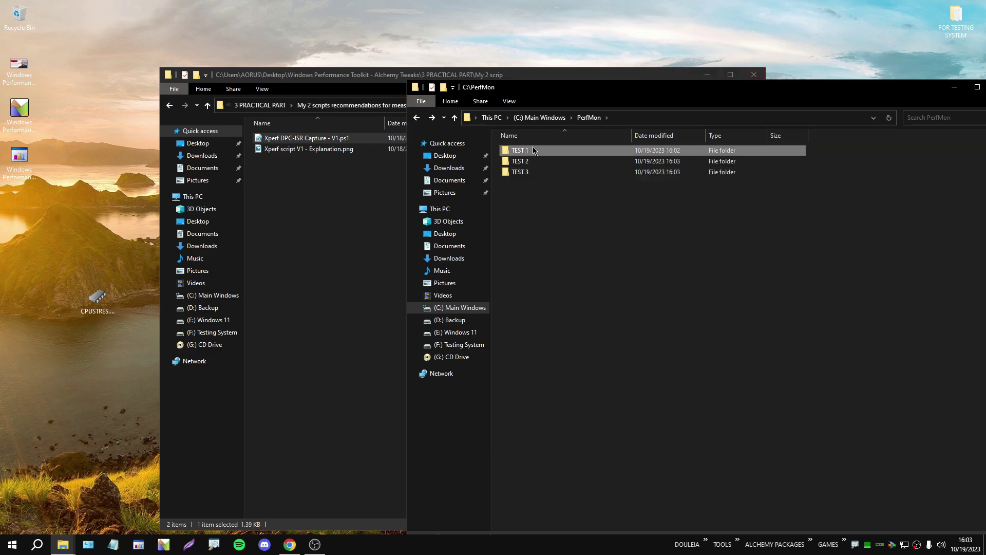
{"action": "left_click", "coordinate": [417, 118]}
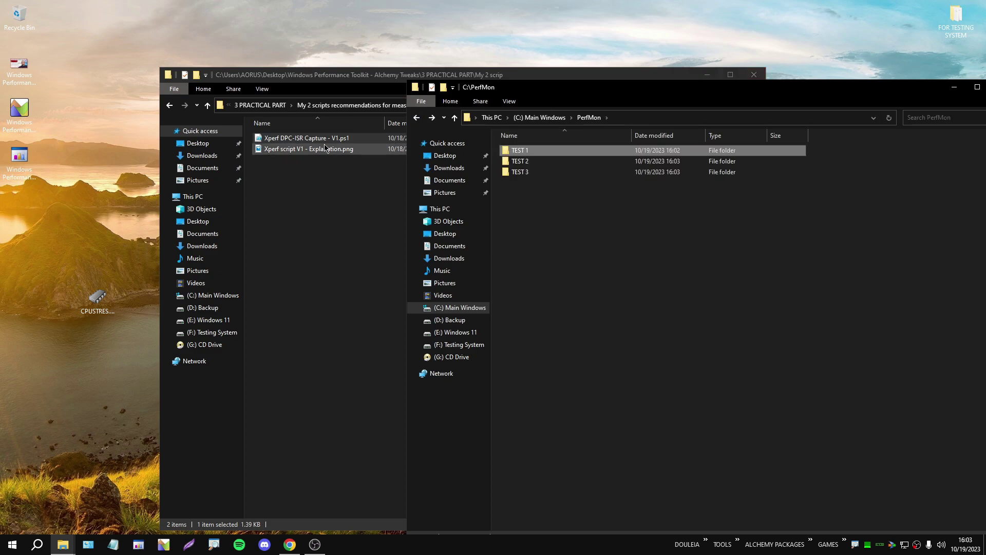
Open Xperf DPC-ISR Capture - V1.ps1 in Notepad++ for a brief look at the code and close it.
{"action": "right_click", "coordinate": [319, 139]}
{"action": "left_click", "coordinate": [357, 187]}
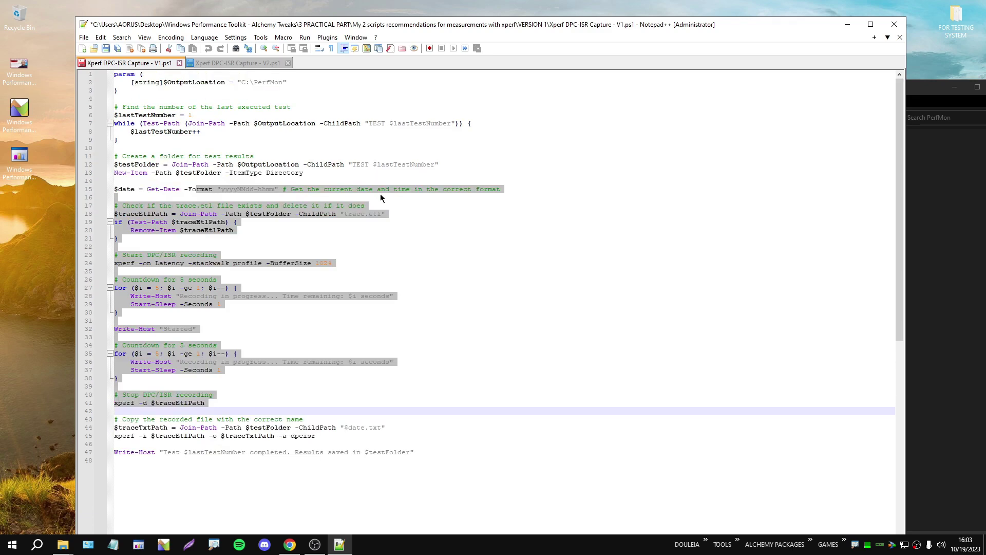
{"action": "left_click", "coordinate": [401, 198]}
{"action": "left_click", "coordinate": [895, 25]}
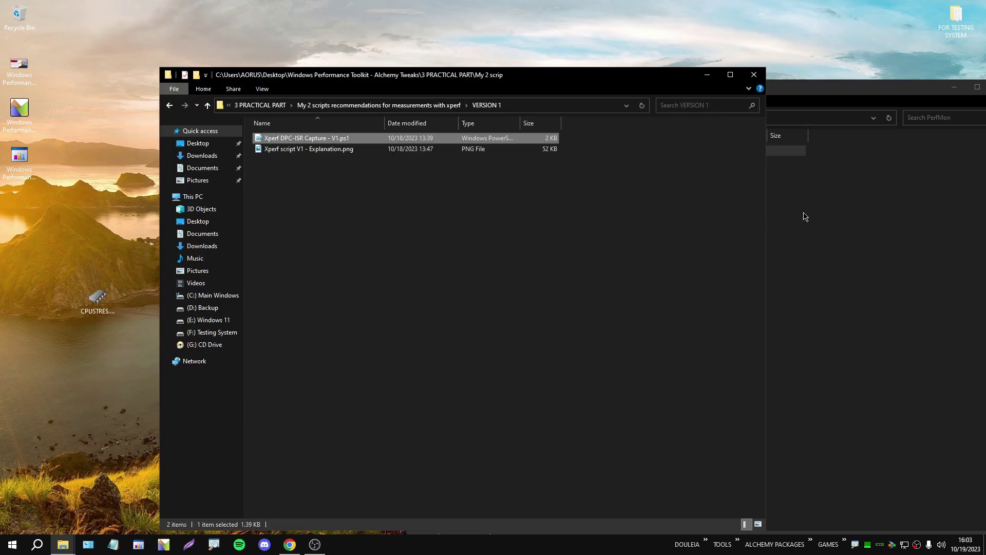
Check the contents of TEST 1, TEST 2 and TEST 3 in C:\PerfMon one after another.
{"action": "left_click", "coordinate": [823, 218]}
{"action": "double_click", "coordinate": [513, 152]}
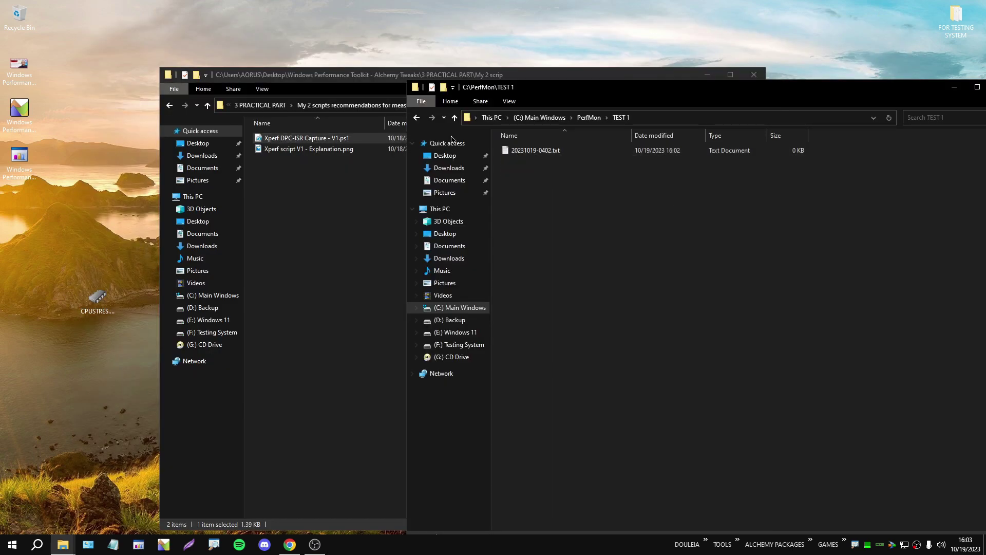
{"action": "left_click", "coordinate": [420, 121]}
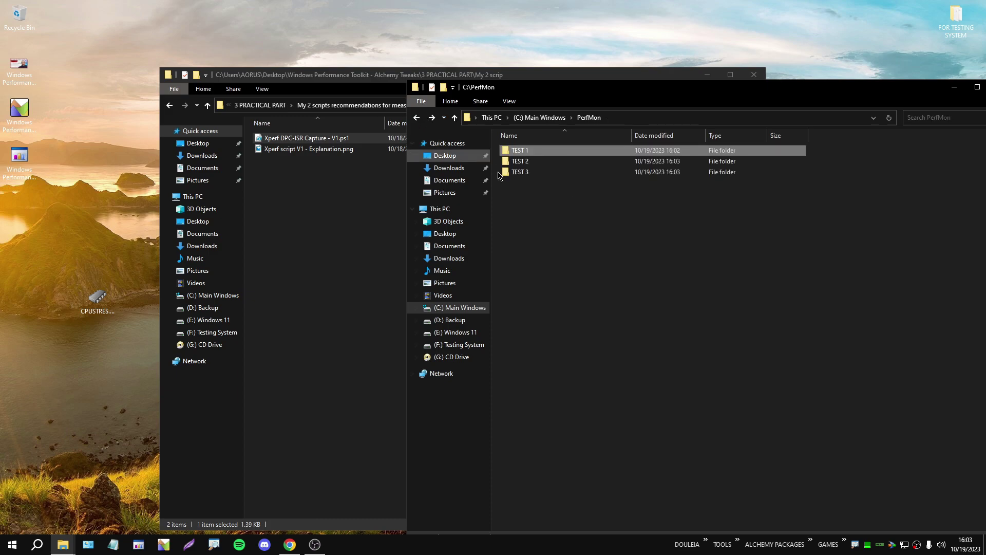
{"action": "double_click", "coordinate": [526, 163]}
{"action": "left_click", "coordinate": [421, 118]}
{"action": "double_click", "coordinate": [529, 172]}
{"action": "left_click", "coordinate": [417, 118]}
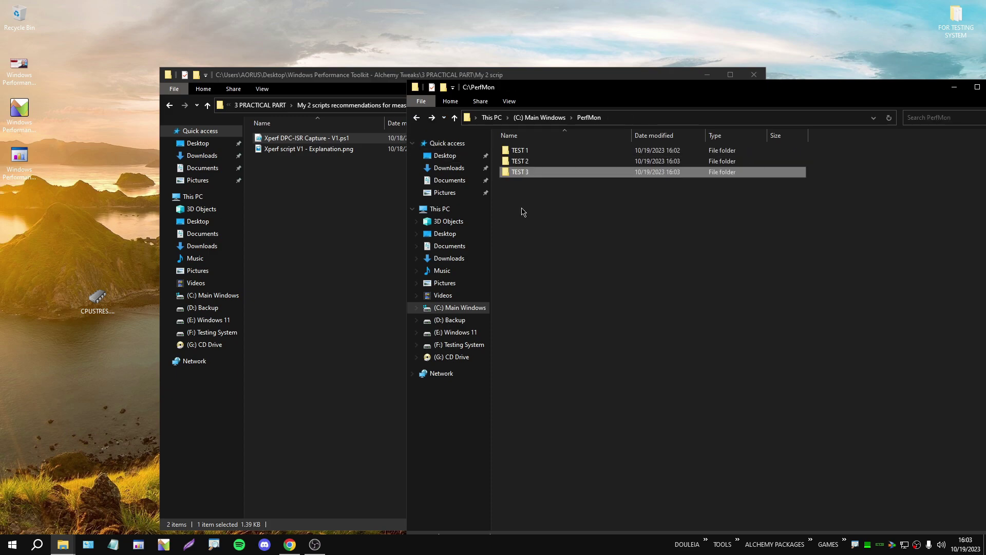
Permanently delete the TEST 1, TEST 2 and TEST 3 folders from C:\PerfMon and close that folder window.
{"action": "left_click", "coordinate": [595, 257]}
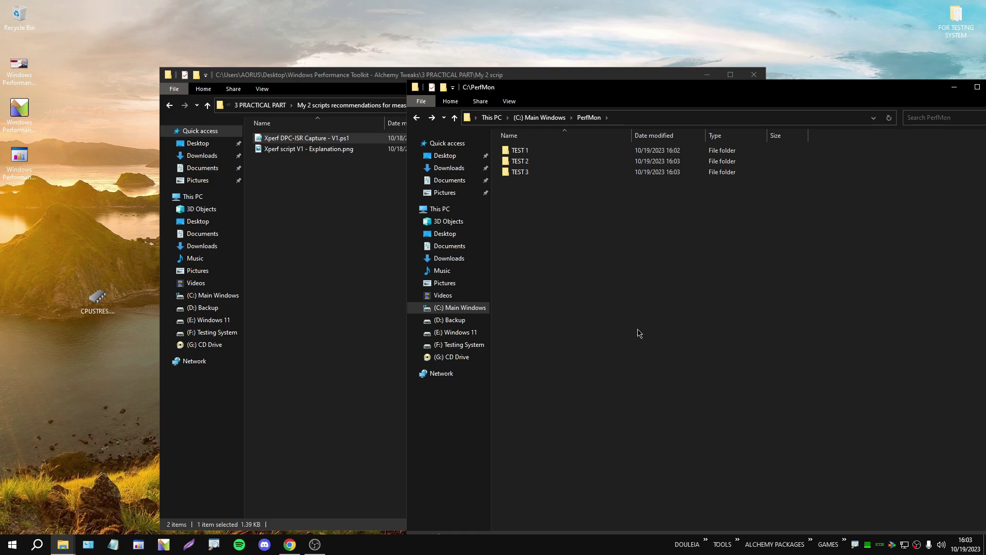
{"action": "left_click_drag", "start_coordinate": [535, 186], "coordinate": [520, 159]}
{"action": "left_click", "coordinate": [524, 150]}
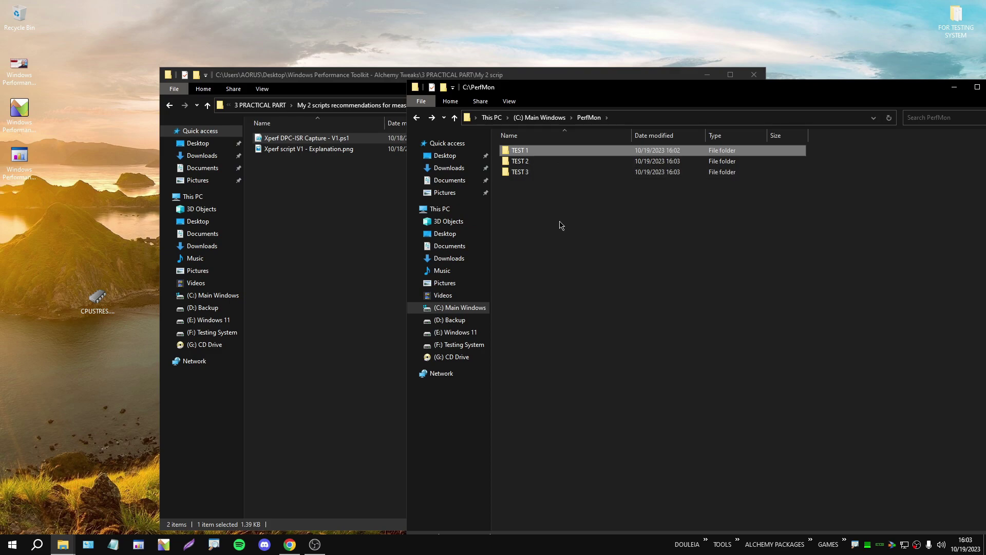
{"action": "left_click", "coordinate": [589, 276]}
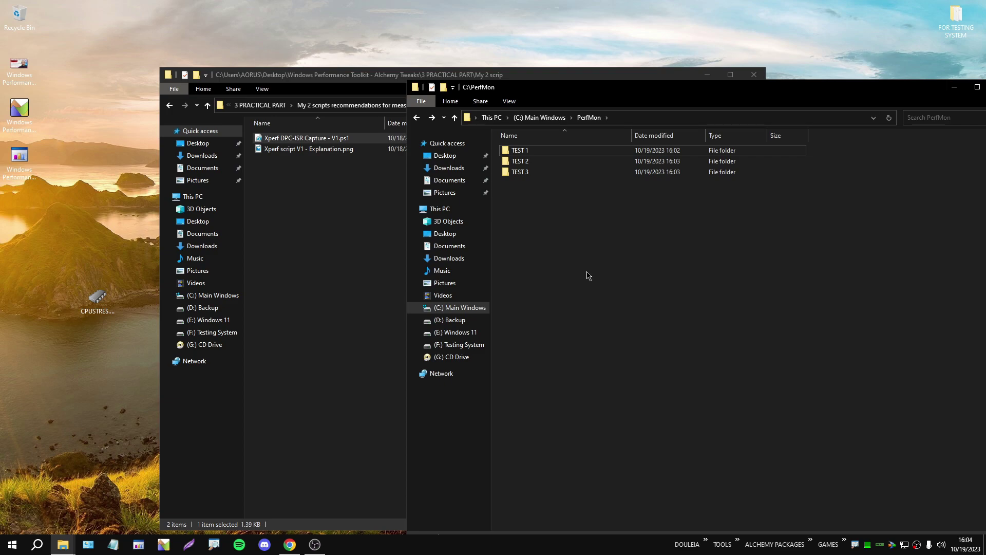
{"action": "left_click_drag", "start_coordinate": [577, 214], "coordinate": [531, 152]}
{"action": "key", "text": "shift+Delete"}
{"action": "key", "text": "Return"}
{"action": "left_click_drag", "start_coordinate": [567, 91], "coordinate": [359, 105]}
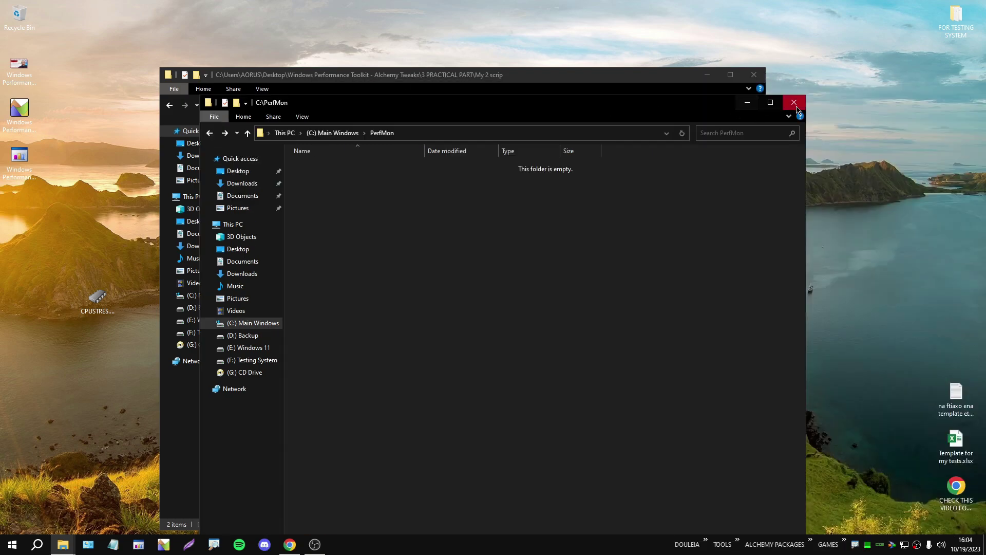
{"action": "left_click", "coordinate": [794, 102]}
Run Xperf DPC-ISR Capture - V1.ps1 with PowerShell to record a fresh test.
{"action": "left_click_drag", "start_coordinate": [430, 77], "coordinate": [490, 75]}
{"action": "right_click", "coordinate": [415, 135]}
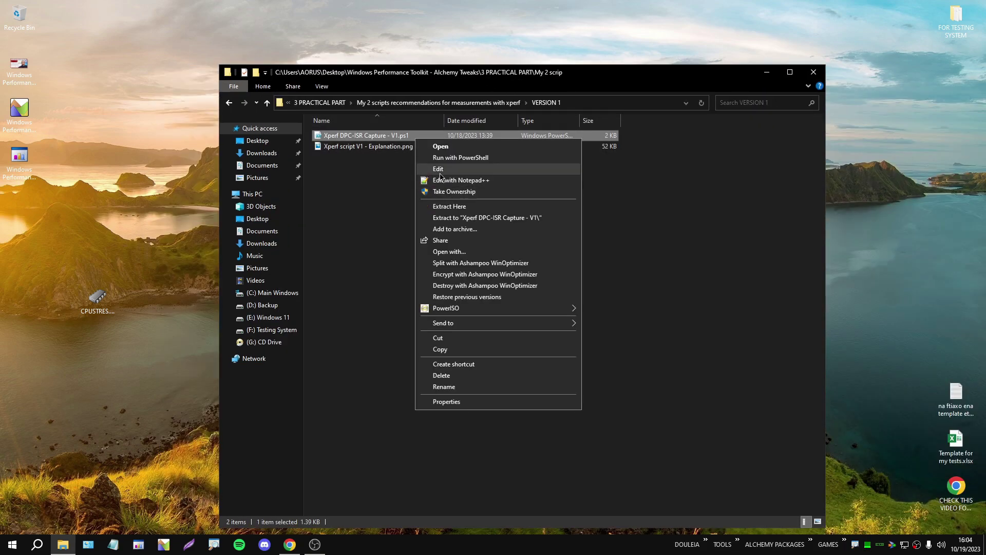
{"action": "left_click", "coordinate": [443, 158]}
{"action": "left_click_drag", "start_coordinate": [289, 122], "coordinate": [341, 114]}
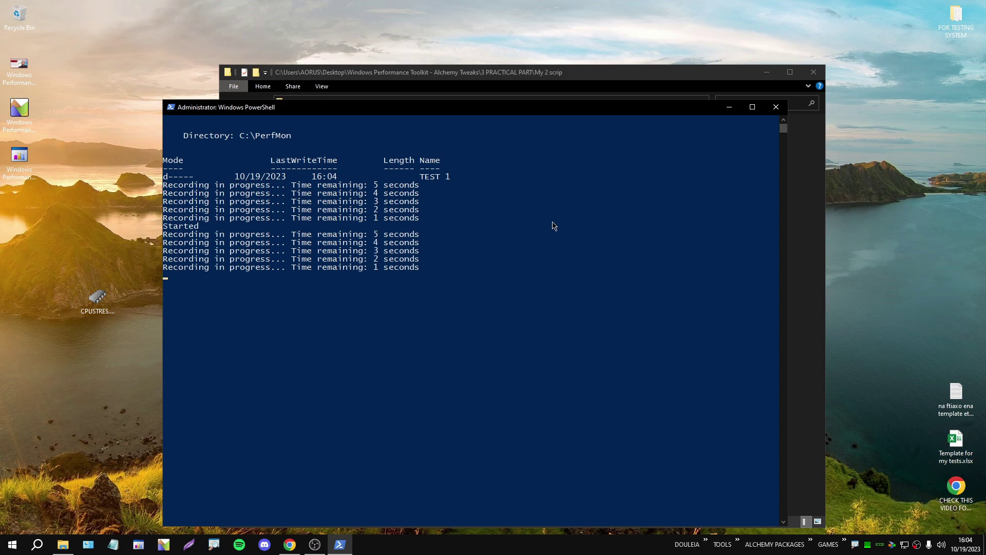
Open the C: drive and locate the kernel.etl trace file, leaving its name as it is.
{"action": "double_click", "coordinate": [20, 31]}
{"action": "left_click", "coordinate": [287, 228]}
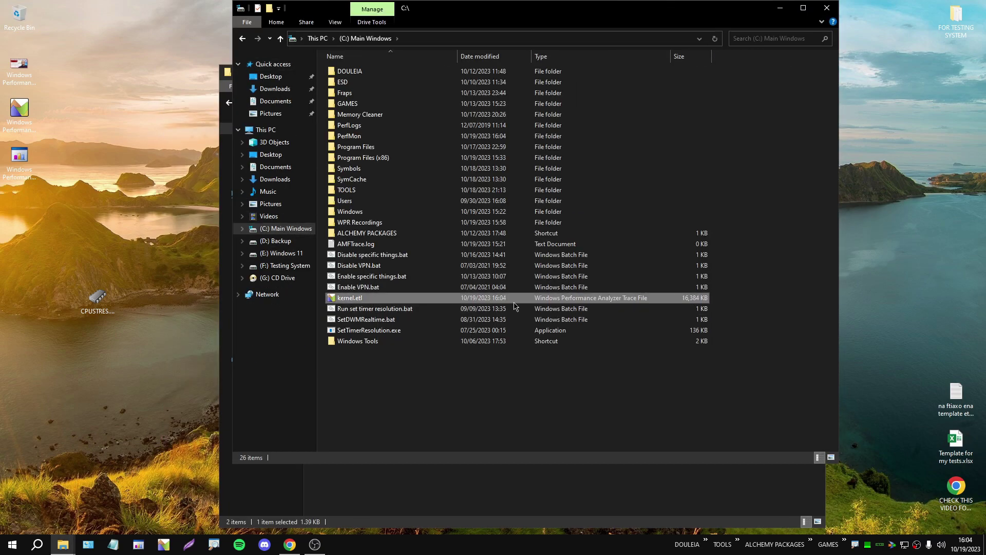
{"action": "left_click", "coordinate": [514, 302]}
{"action": "key", "text": "F2"}
{"action": "left_click_drag", "start_coordinate": [368, 298], "coordinate": [303, 296]}
{"action": "left_click", "coordinate": [360, 373]}
{"action": "left_click", "coordinate": [380, 298]}
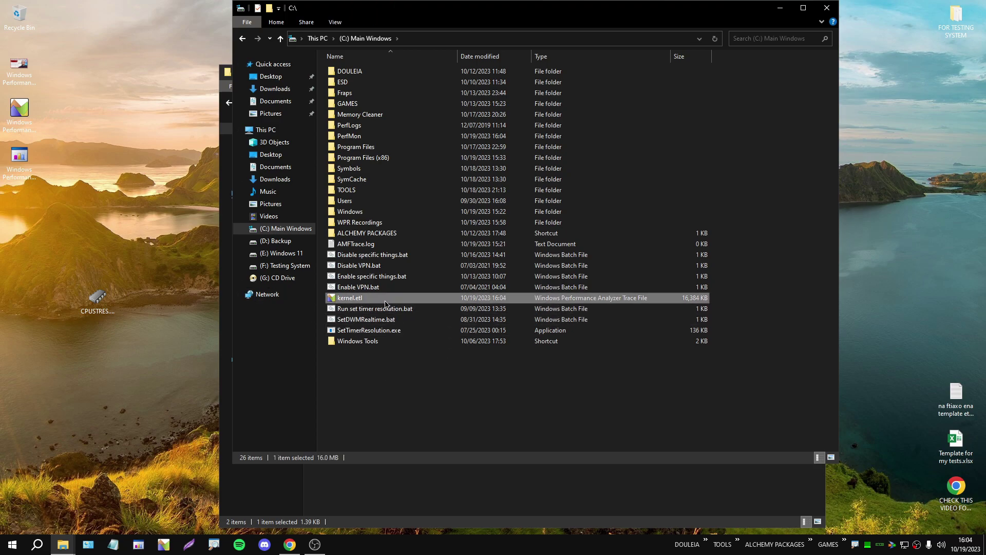
Compare kernel.etl with the Solution section of the WINDOWS PERFORMANCE TOOLKIT document in Chrome, then close the C: drive window.
{"action": "left_click", "coordinate": [290, 544]}
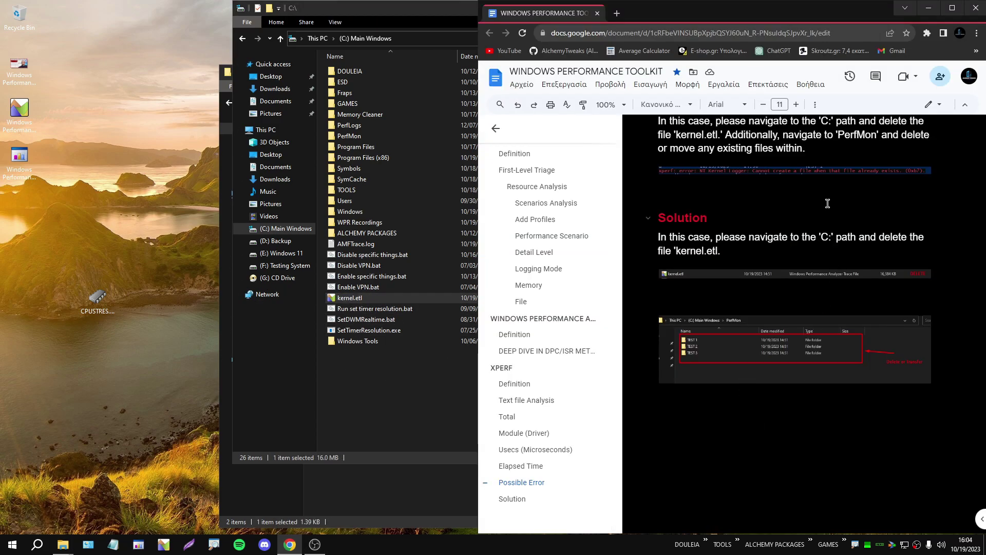
{"action": "left_click", "coordinate": [686, 275]}
{"action": "left_click", "coordinate": [327, 301]}
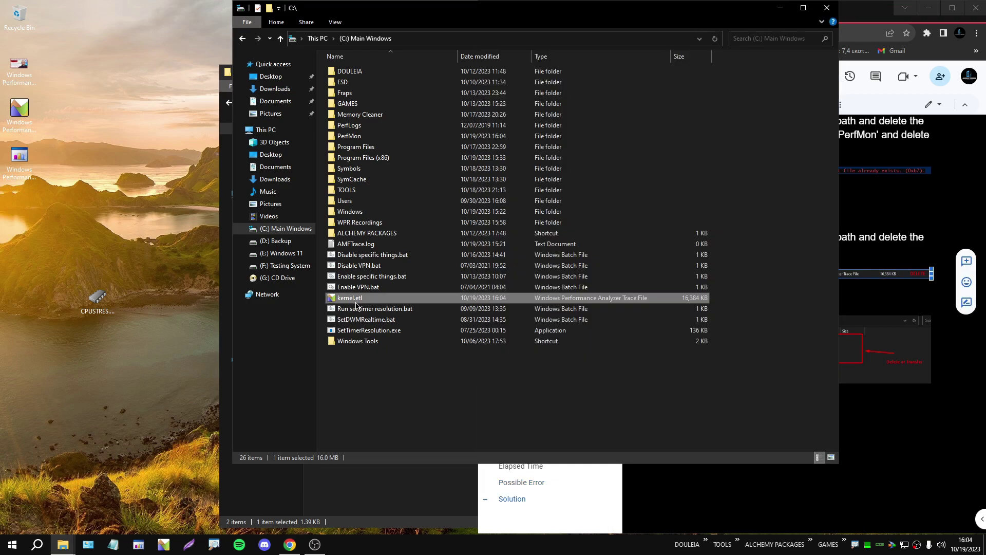
{"action": "left_click", "coordinate": [447, 388]}
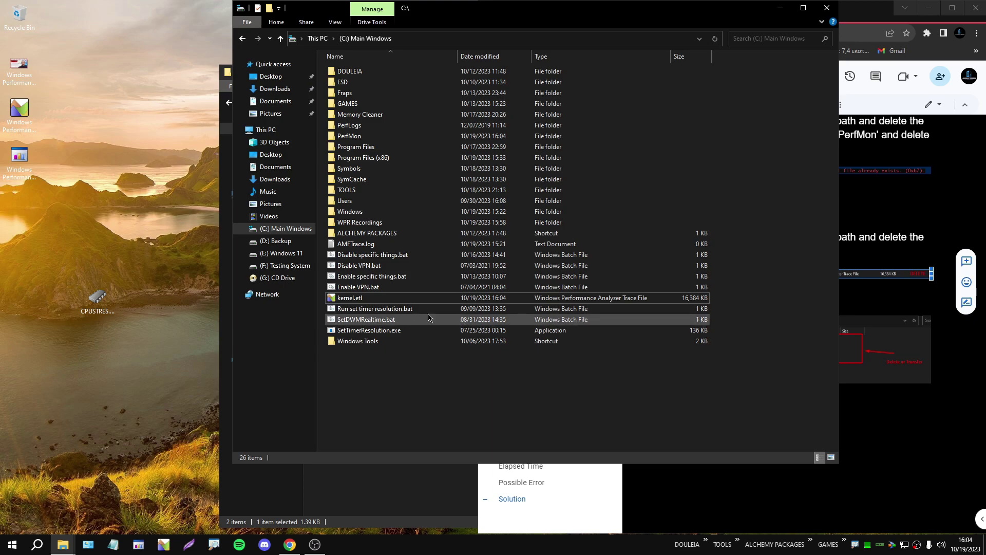
{"action": "left_click", "coordinate": [826, 8]}
Open Xperf DPC-ISR Capture - V2.ps1 from the VERSION 2 (RECOMMENDED) folder in Notepad++.
{"action": "left_click", "coordinate": [391, 220]}
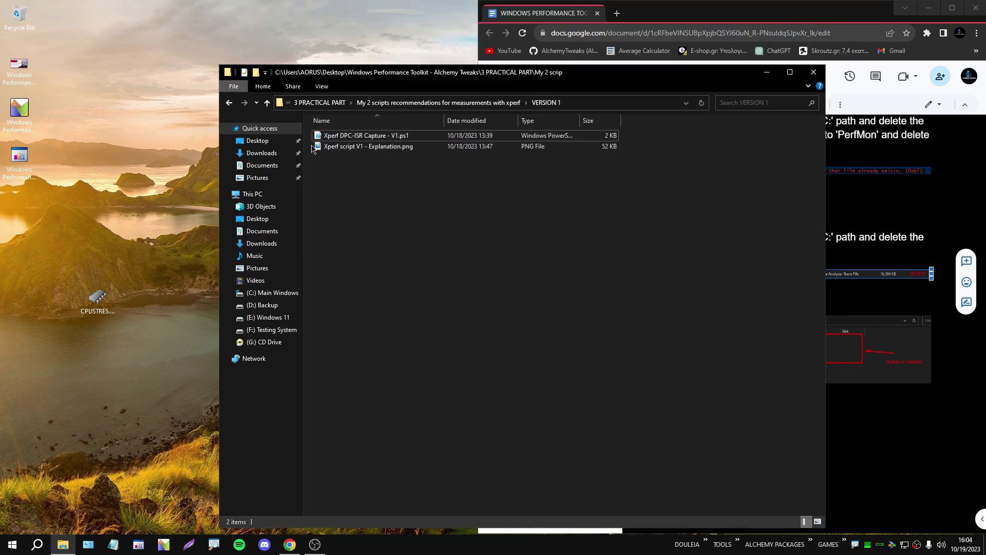
{"action": "left_click", "coordinate": [230, 103]}
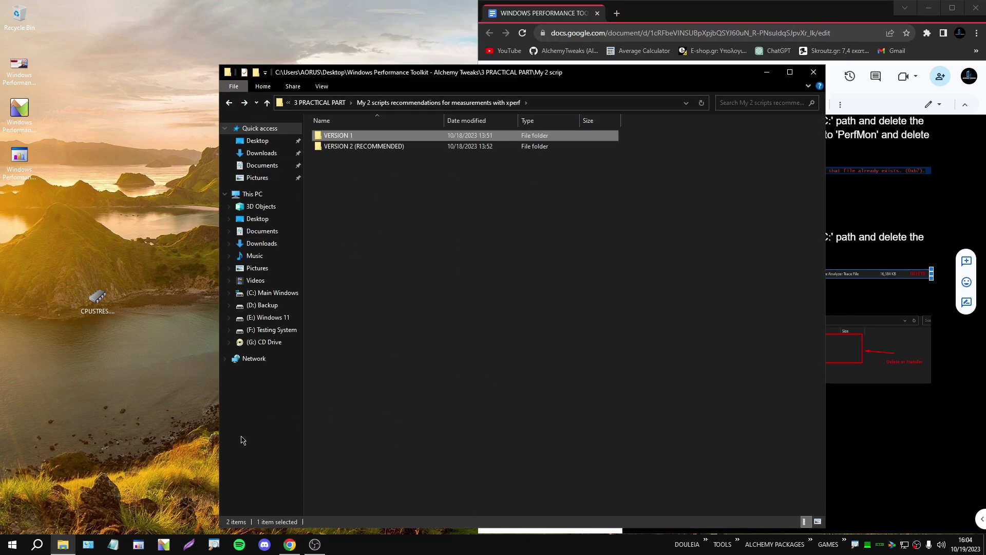
{"action": "double_click", "coordinate": [353, 148]}
{"action": "right_click", "coordinate": [352, 136]}
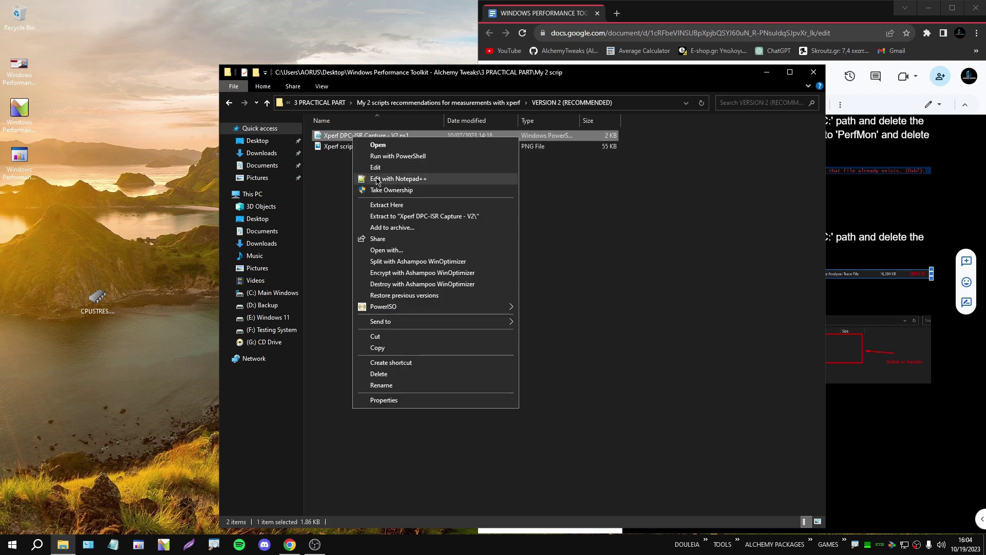
{"action": "left_click", "coordinate": [365, 176]}
{"action": "left_click_drag", "start_coordinate": [273, 17], "coordinate": [403, 8]}
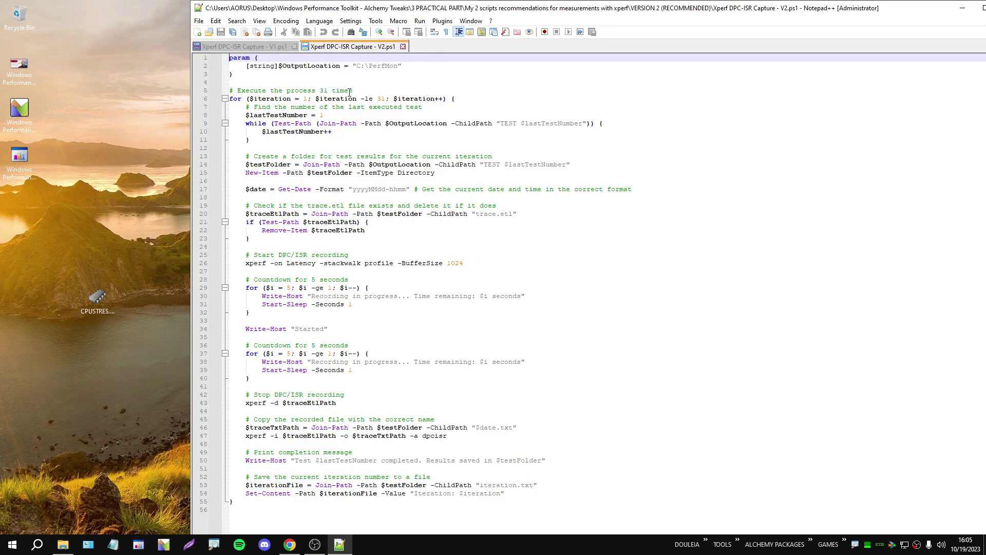
Examine the comment in the V2 script that sets out how many times the process is executed.
{"action": "left_click_drag", "start_coordinate": [354, 91], "coordinate": [320, 91]}
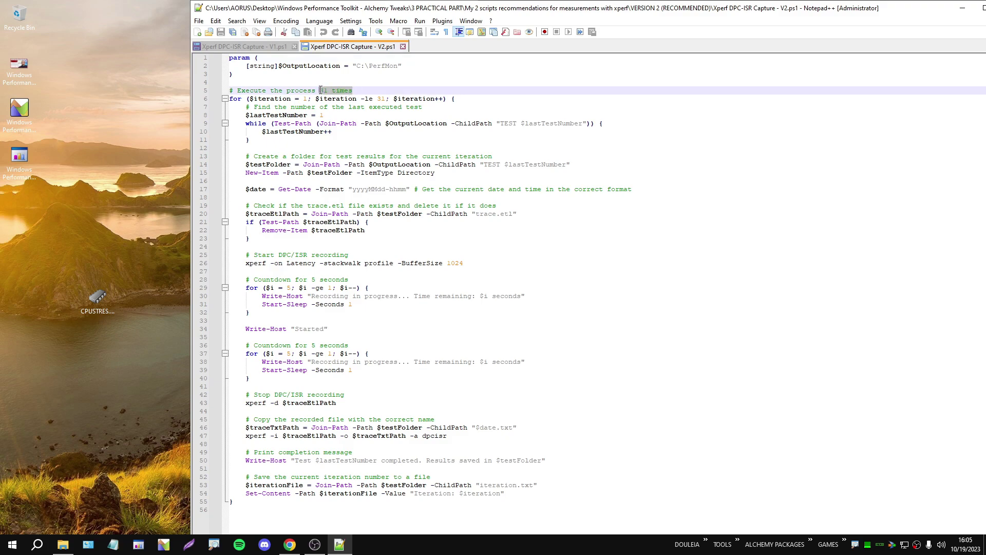
{"action": "left_click", "coordinate": [390, 93]}
{"action": "left_click_drag", "start_coordinate": [353, 91], "coordinate": [317, 90]}
{"action": "left_click", "coordinate": [379, 90]}
{"action": "left_click_drag", "start_coordinate": [353, 94], "coordinate": [319, 90]}
{"action": "left_click", "coordinate": [364, 91]}
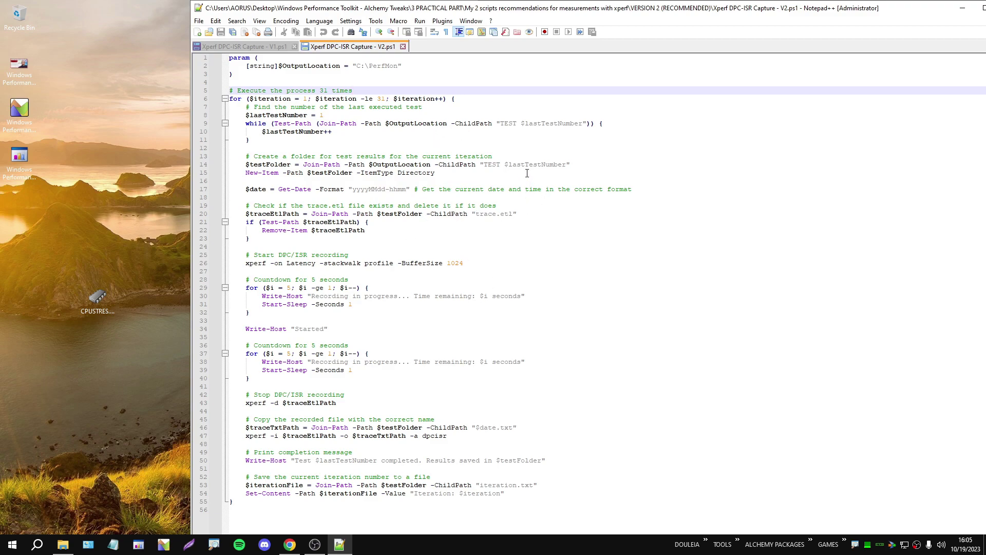
Examine the V2 script lines that create a test results folder for the current iteration.
{"action": "left_click_drag", "start_coordinate": [495, 158], "coordinate": [456, 158]}
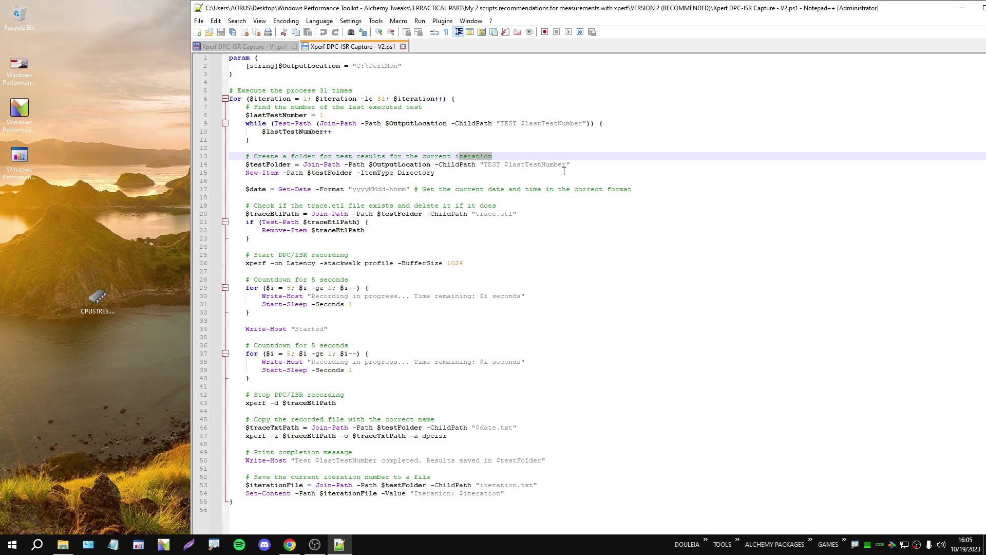
{"action": "left_click_drag", "start_coordinate": [567, 166], "coordinate": [390, 156]}
{"action": "left_click_drag", "start_coordinate": [476, 173], "coordinate": [249, 154]}
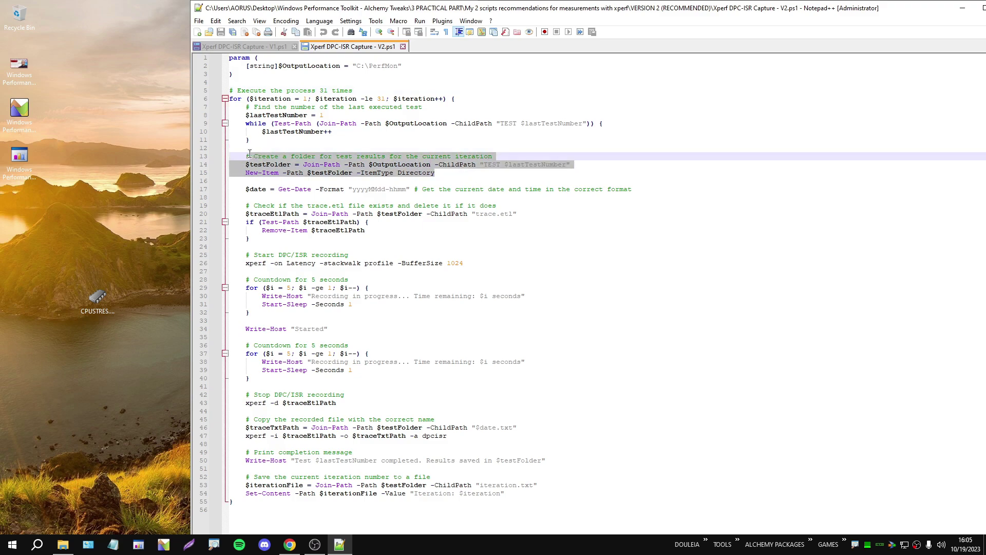
{"action": "left_click_drag", "start_coordinate": [451, 176], "coordinate": [246, 160]}
{"action": "left_click_drag", "start_coordinate": [468, 174], "coordinate": [282, 156]}
{"action": "left_click_drag", "start_coordinate": [468, 177], "coordinate": [259, 158]}
{"action": "left_click_drag", "start_coordinate": [469, 175], "coordinate": [266, 158]}
{"action": "left_click", "coordinate": [447, 271]}
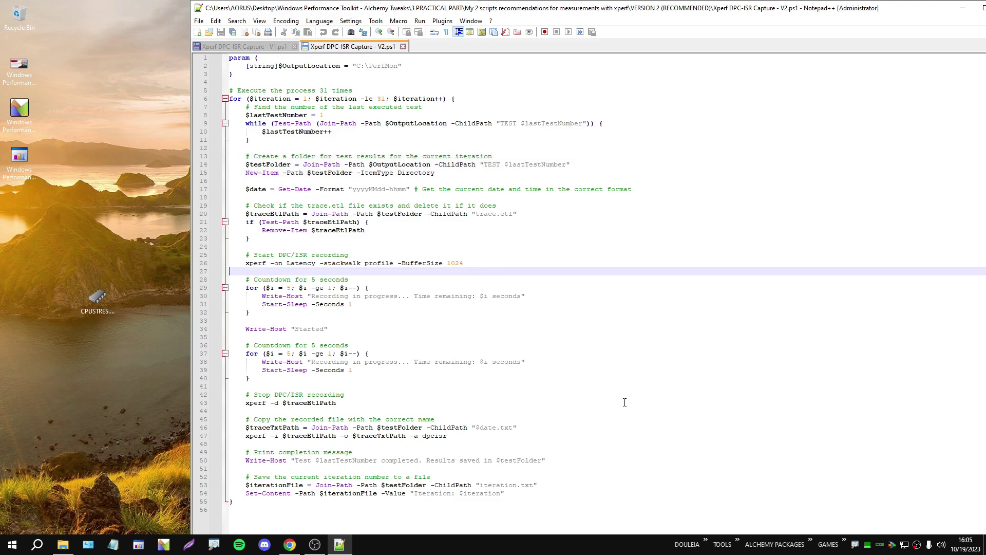
Review the whole iteration loop of the V2 script, from its opening comment to its last lines.
{"action": "scroll", "coordinate": [539, 334], "scroll_direction": "down", "scroll_amount": 1}
{"action": "left_click_drag", "start_coordinate": [527, 472], "coordinate": [218, 62]}
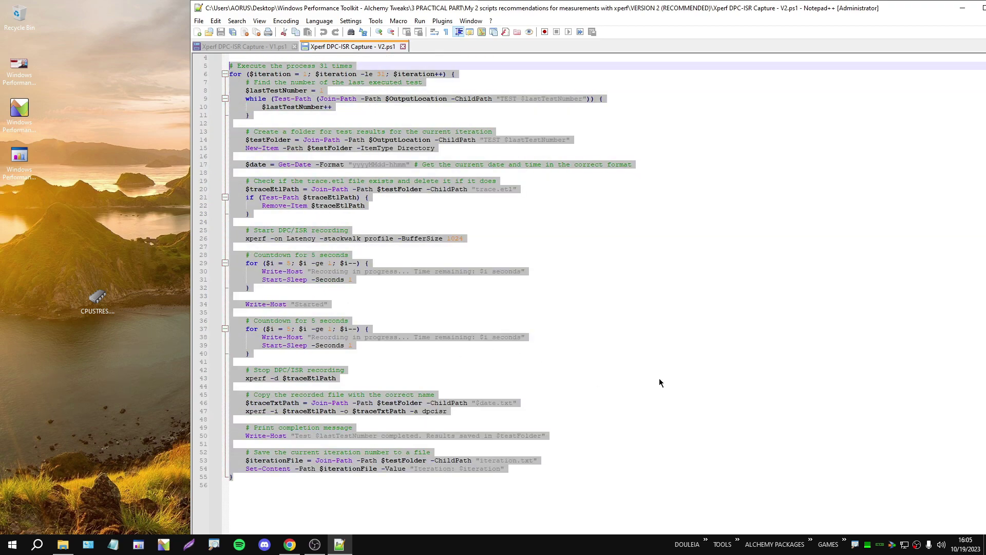
{"action": "left_click", "coordinate": [660, 382]}
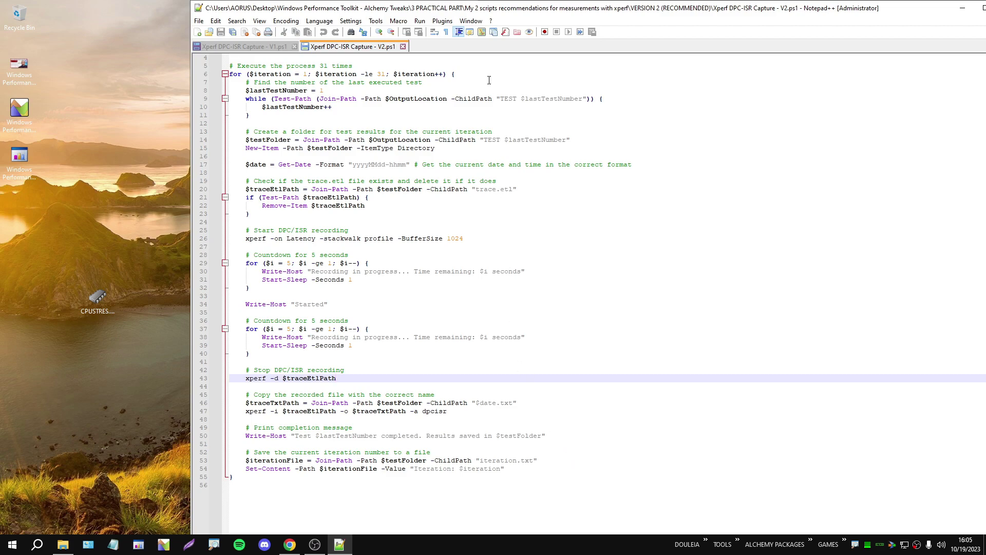
{"action": "left_click_drag", "start_coordinate": [573, 498], "coordinate": [194, 61]}
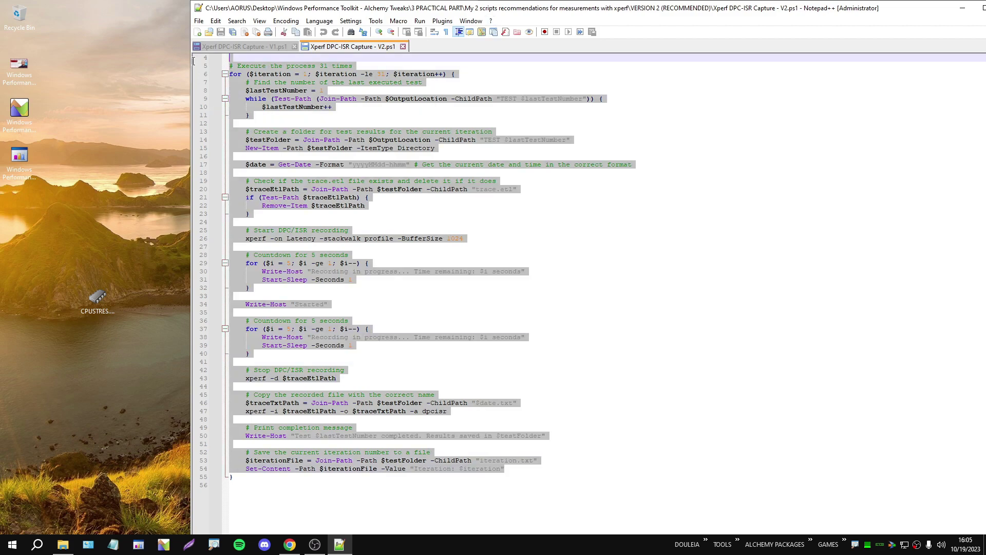
{"action": "left_click", "coordinate": [668, 330]}
{"action": "scroll", "coordinate": [667, 330], "scroll_direction": "up", "scroll_amount": 1}
Close Notepad++ and run Xperf DPC-ISR Capture - V2.ps1 with PowerShell.
{"action": "left_click_drag", "start_coordinate": [541, 16], "coordinate": [572, 18]}
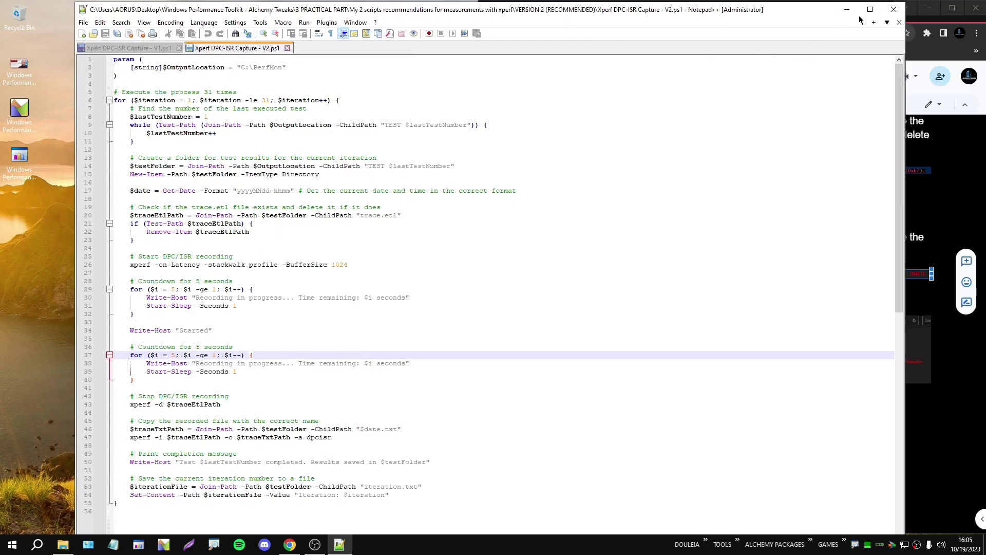
{"action": "left_click", "coordinate": [894, 9]}
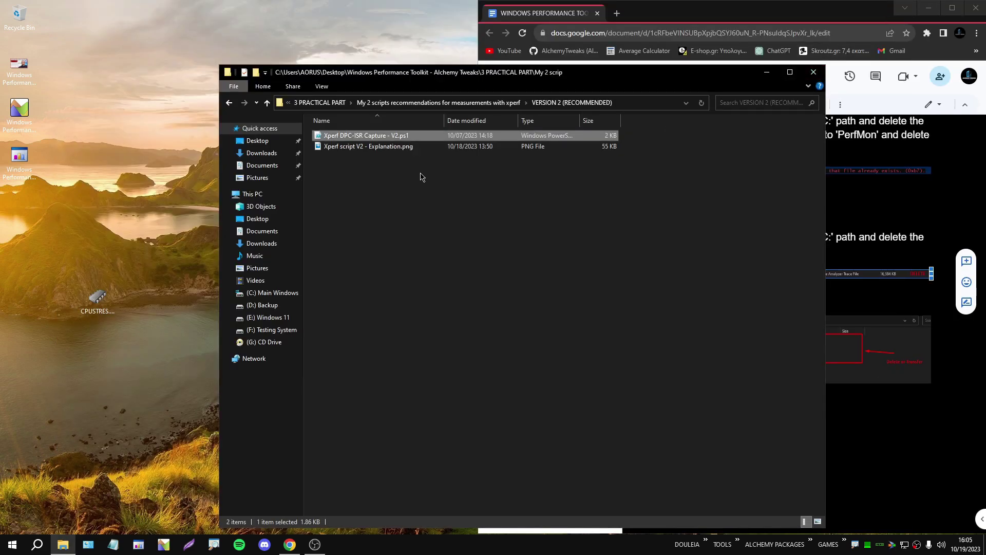
{"action": "right_click", "coordinate": [362, 135]}
{"action": "left_click", "coordinate": [405, 156]}
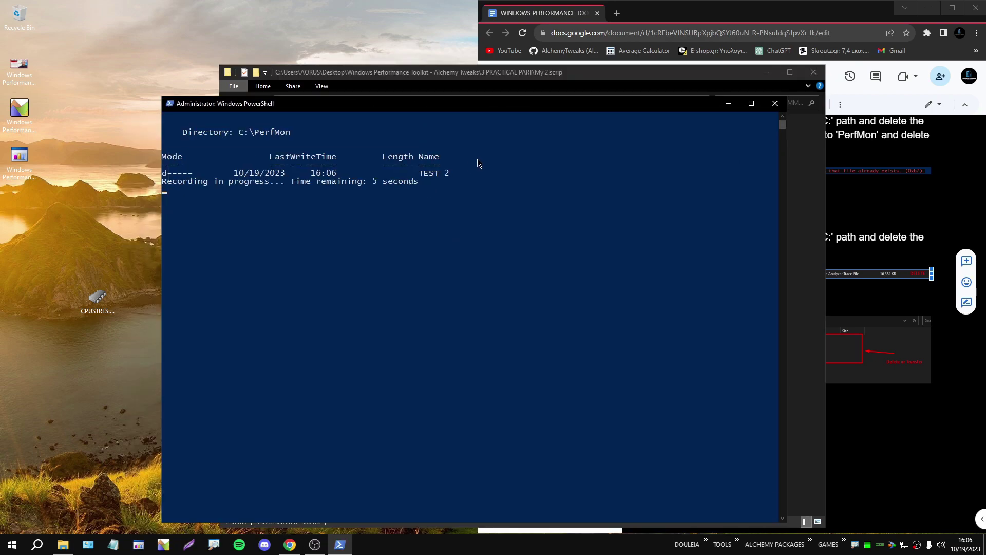
Stop the running V2 script and delete everything inside the C:\PerfMon folder.
{"action": "left_click", "coordinate": [775, 104]}
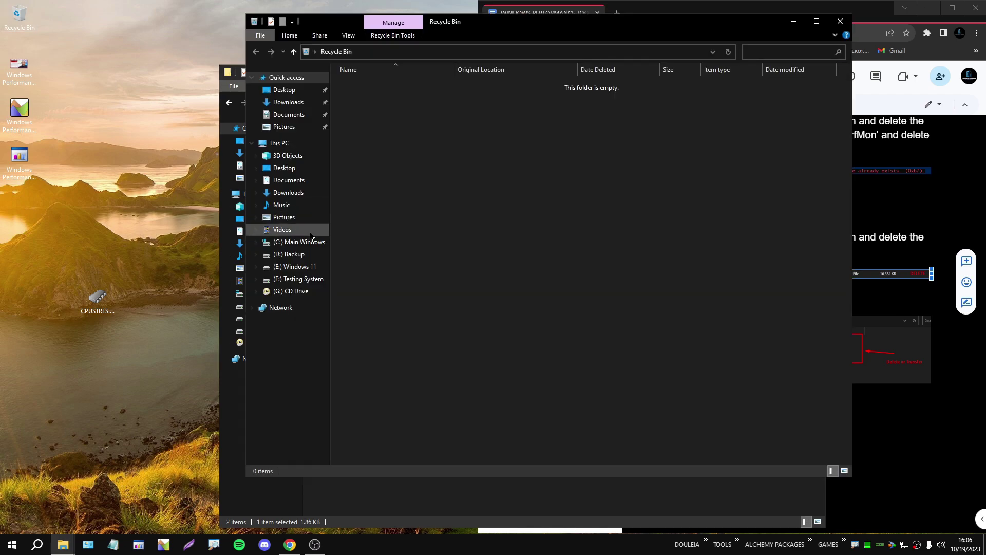
{"action": "left_click", "coordinate": [298, 242]}
{"action": "double_click", "coordinate": [371, 139]}
{"action": "key", "text": "BackSpace"}
{"action": "left_click", "coordinate": [351, 150]}
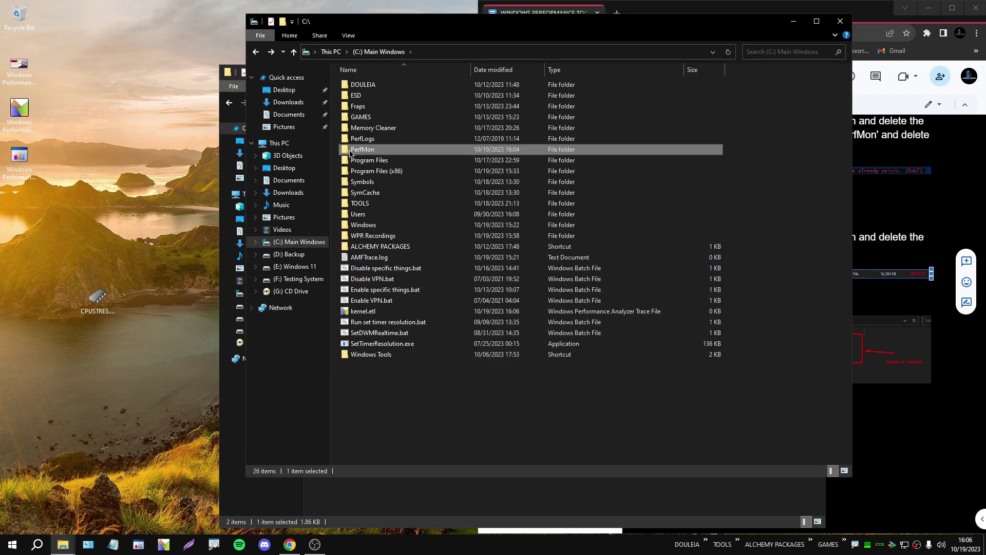
{"action": "double_click", "coordinate": [362, 149]}
{"action": "key", "text": "ctrl+a"}
{"action": "key", "text": "Delete"}
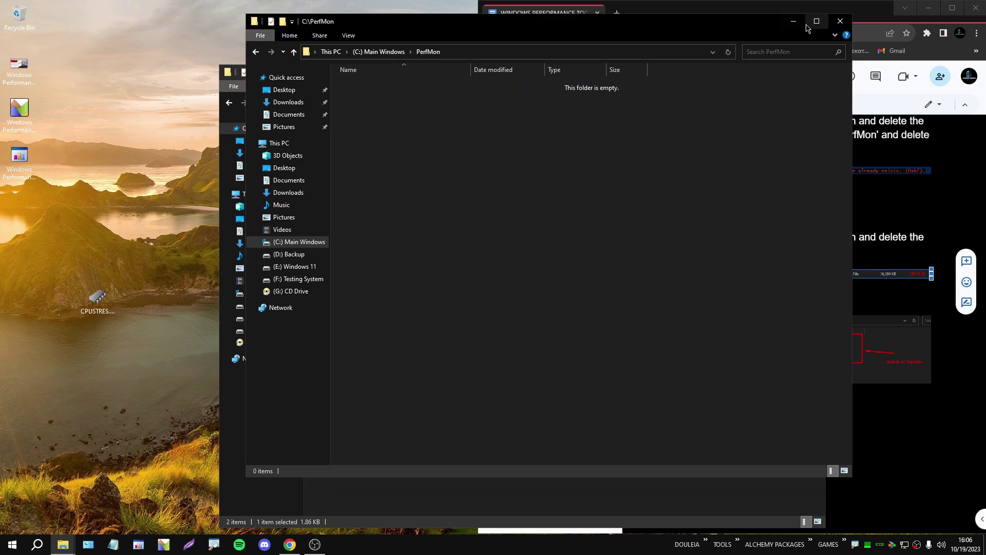
Run Xperf DPC-ISR Capture - V2.ps1 with PowerShell again, close the folder windows and reposition the console.
{"action": "left_click", "coordinate": [841, 21]}
{"action": "right_click", "coordinate": [371, 139]}
{"action": "left_click", "coordinate": [408, 165]}
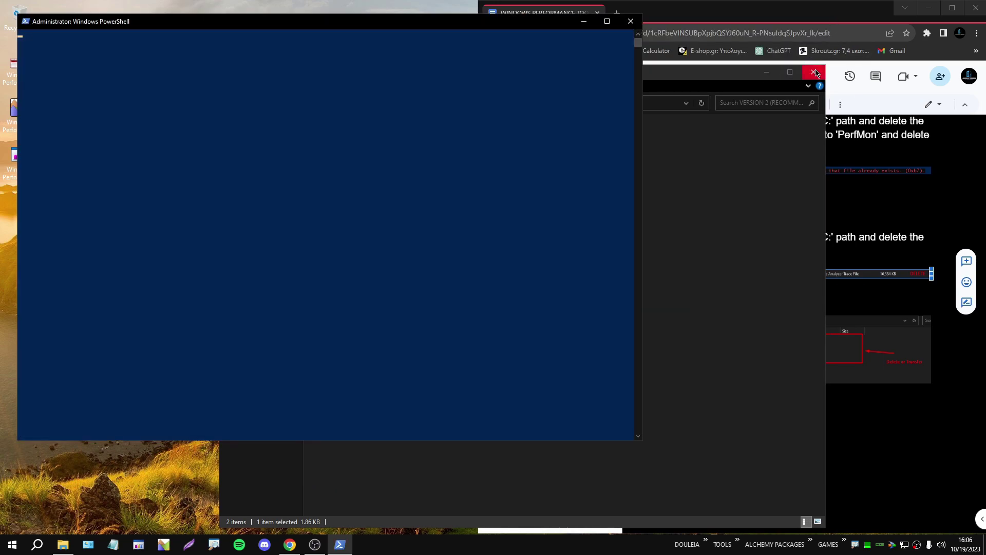
{"action": "left_click", "coordinate": [816, 73]}
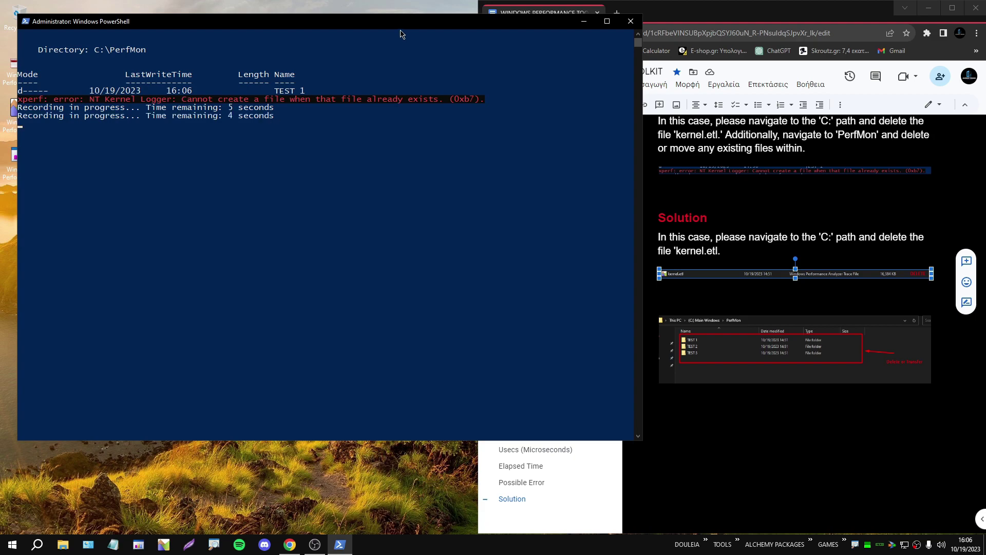
{"action": "left_click_drag", "start_coordinate": [402, 30], "coordinate": [648, 75]}
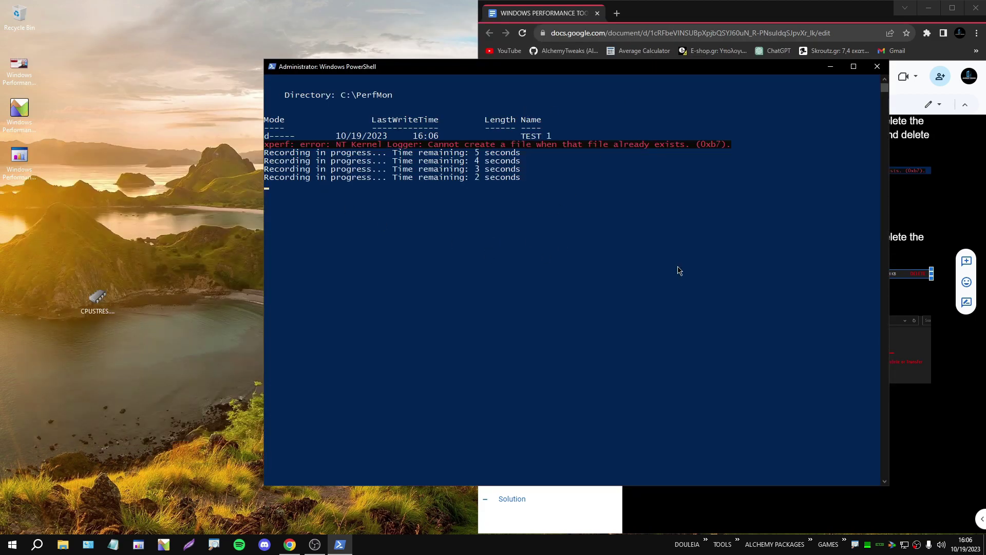
{"action": "left_click_drag", "start_coordinate": [396, 75], "coordinate": [244, 69]}
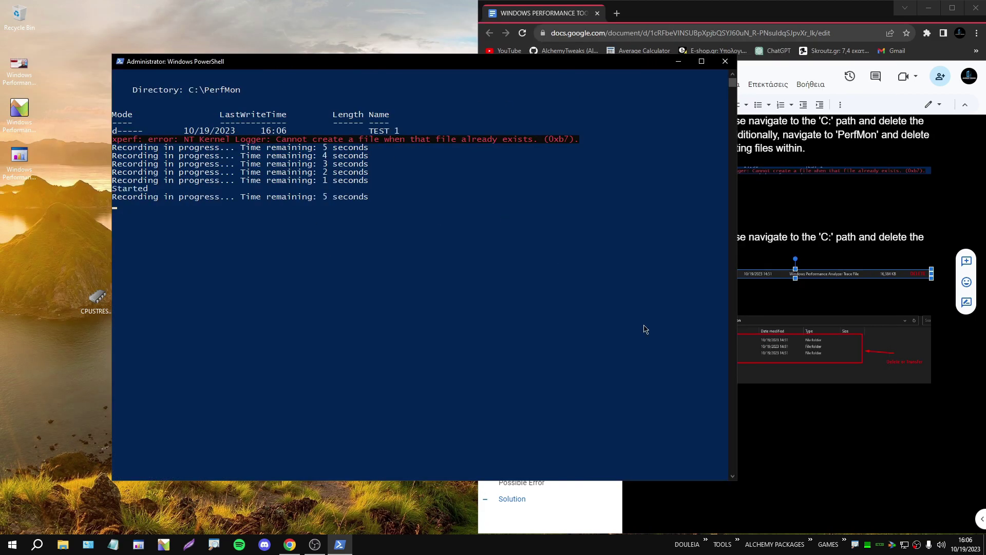
Check the root of the C: drive in File Explorer, and return to the running PowerShell script.
{"action": "left_click", "coordinate": [7, 23]}
{"action": "double_click", "coordinate": [8, 23]}
{"action": "left_click", "coordinate": [273, 292]}
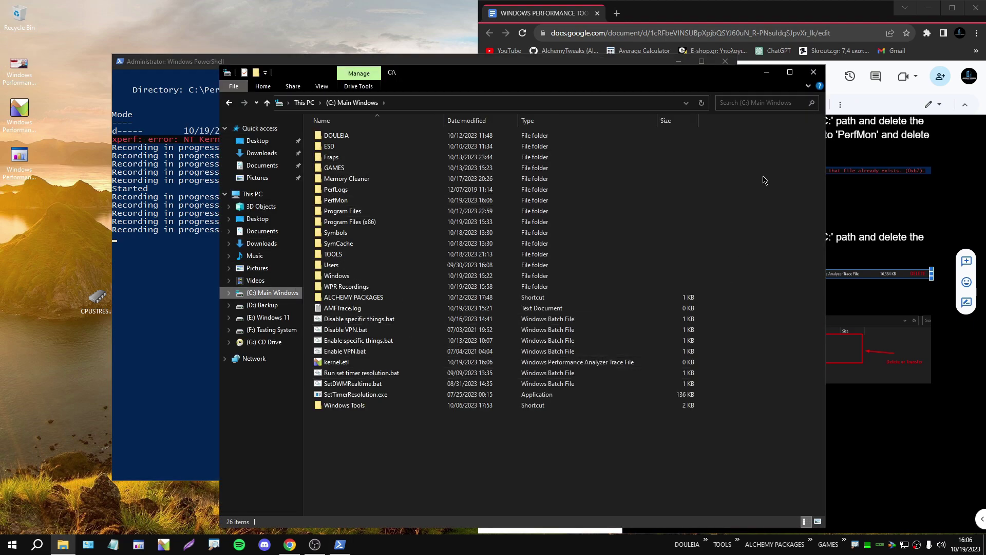
{"action": "left_click", "coordinate": [116, 312]}
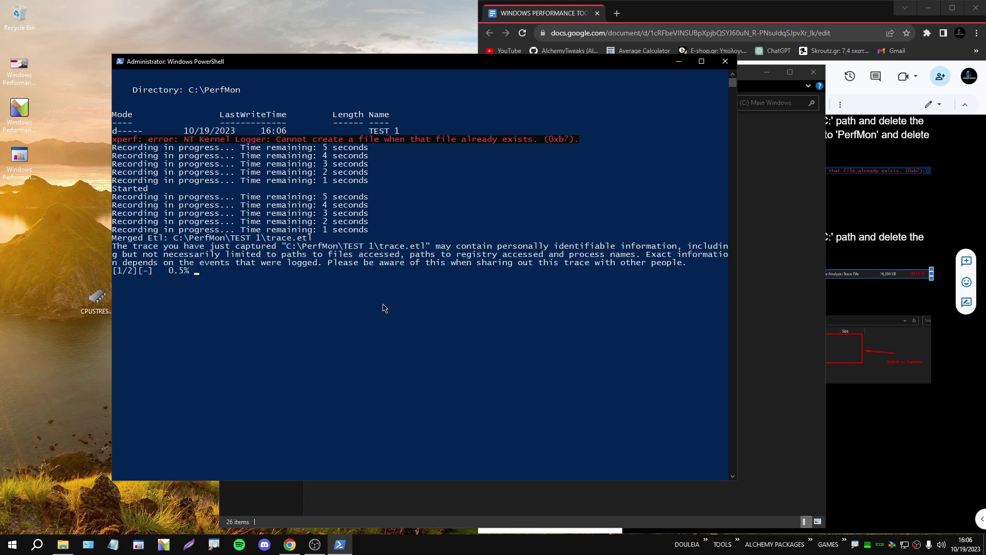
Browse C:\PerfMon and compare the contents of the TEST 1 and TEST 2 result folders.
{"action": "double_click", "coordinate": [19, 16]}
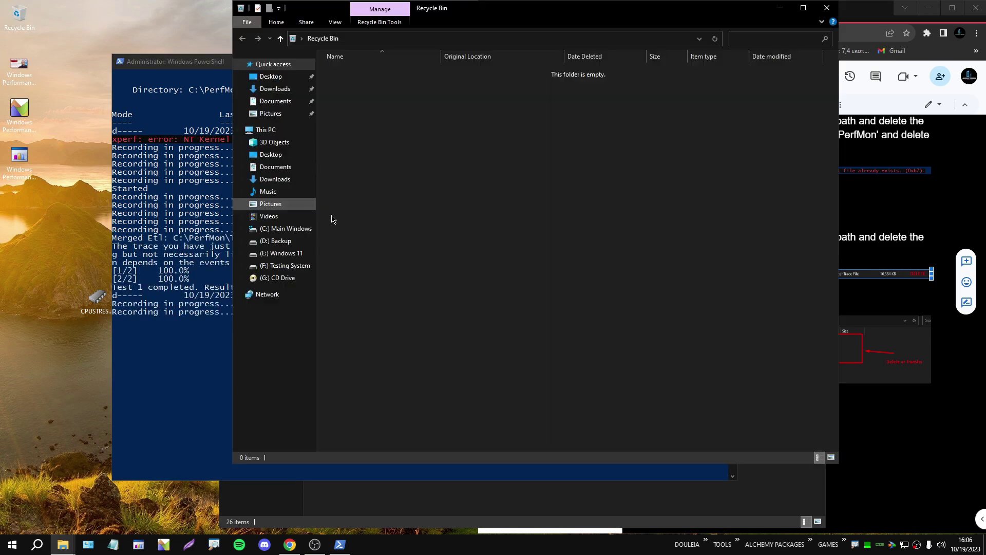
{"action": "left_click", "coordinate": [285, 229]}
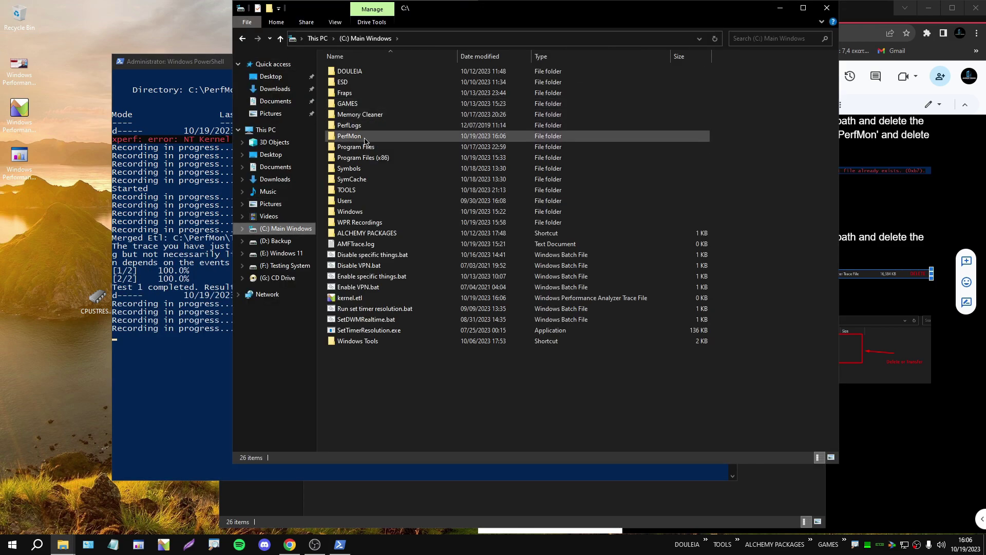
{"action": "double_click", "coordinate": [350, 137]}
{"action": "left_click", "coordinate": [371, 76]}
{"action": "double_click", "coordinate": [372, 77]}
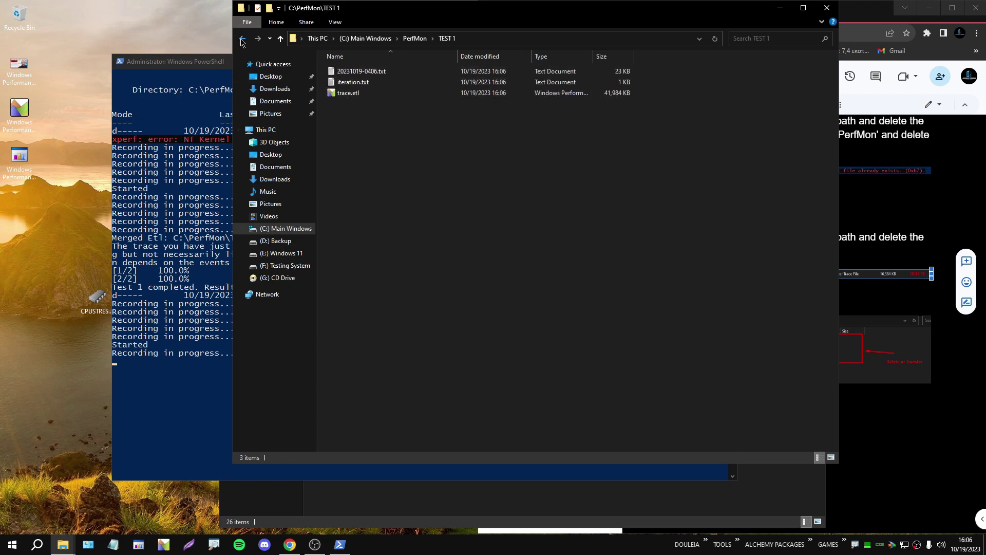
{"action": "left_click", "coordinate": [242, 38]}
{"action": "double_click", "coordinate": [374, 82]}
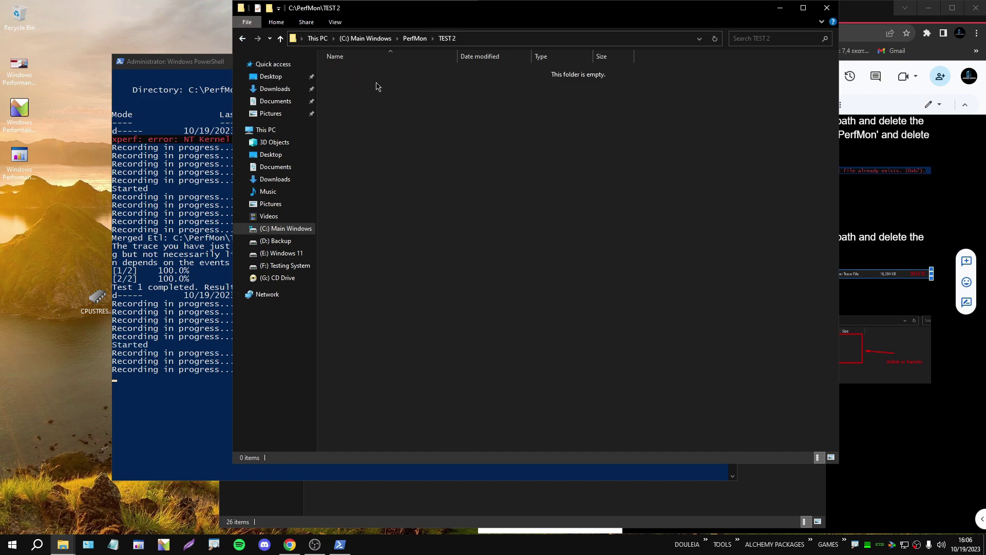
{"action": "left_click", "coordinate": [244, 39]}
{"action": "double_click", "coordinate": [359, 71]}
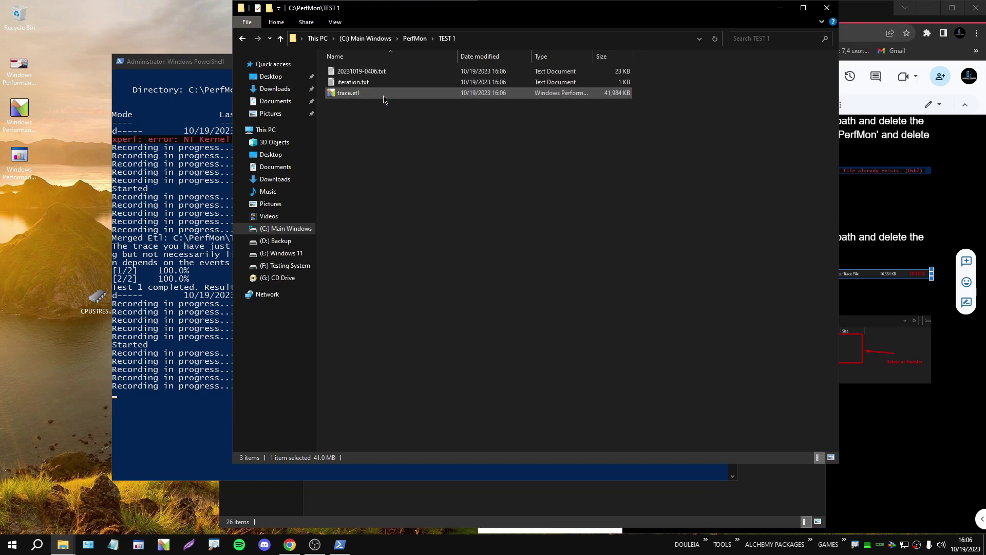
Open the report 20231019-0406.txt from TEST 1, look through its contents and close it.
{"action": "double_click", "coordinate": [362, 70]}
{"action": "scroll", "coordinate": [445, 256], "scroll_direction": "down", "scroll_amount": 20}
{"action": "scroll", "coordinate": [445, 255], "scroll_direction": "down", "scroll_amount": 9}
{"action": "left_click_drag", "start_coordinate": [437, 139], "coordinate": [426, 399]}
{"action": "left_click", "coordinate": [514, 267]}
{"action": "left_click", "coordinate": [957, 42]}
Open iteration.txt in the TEST 1 folder, read the iteration line and close the file.
{"action": "double_click", "coordinate": [426, 82]}
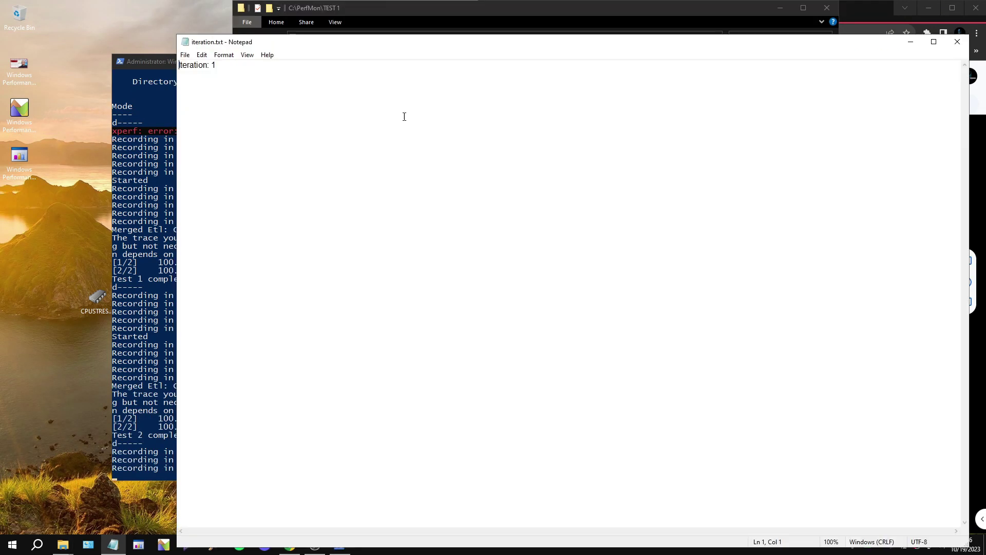
{"action": "left_click_drag", "start_coordinate": [231, 71], "coordinate": [157, 71]}
{"action": "left_click", "coordinate": [957, 41]}
Move and enlarge the PowerShell window, and review the script's output for each test.
{"action": "left_click_drag", "start_coordinate": [220, 66], "coordinate": [461, 1]}
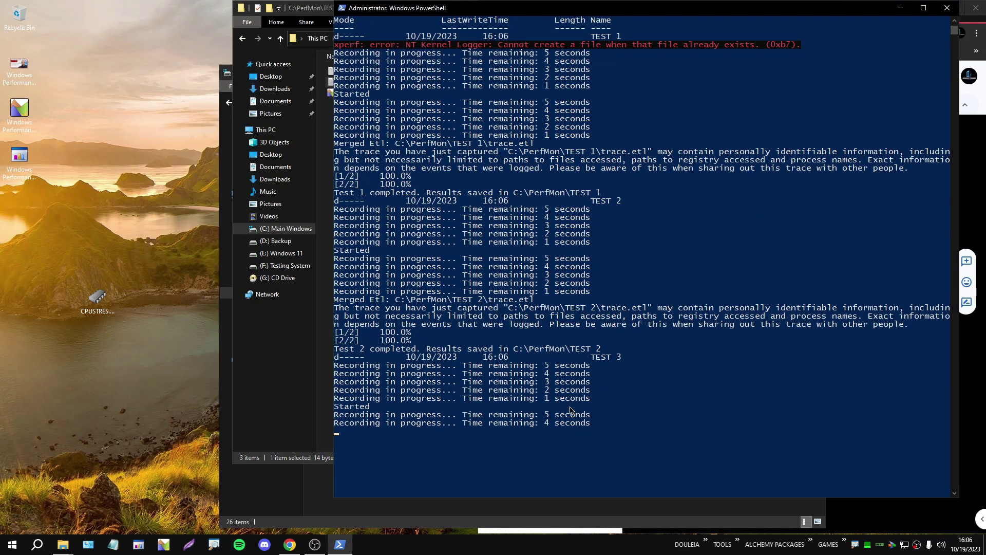
{"action": "left_click_drag", "start_coordinate": [566, 515], "coordinate": [565, 530]}
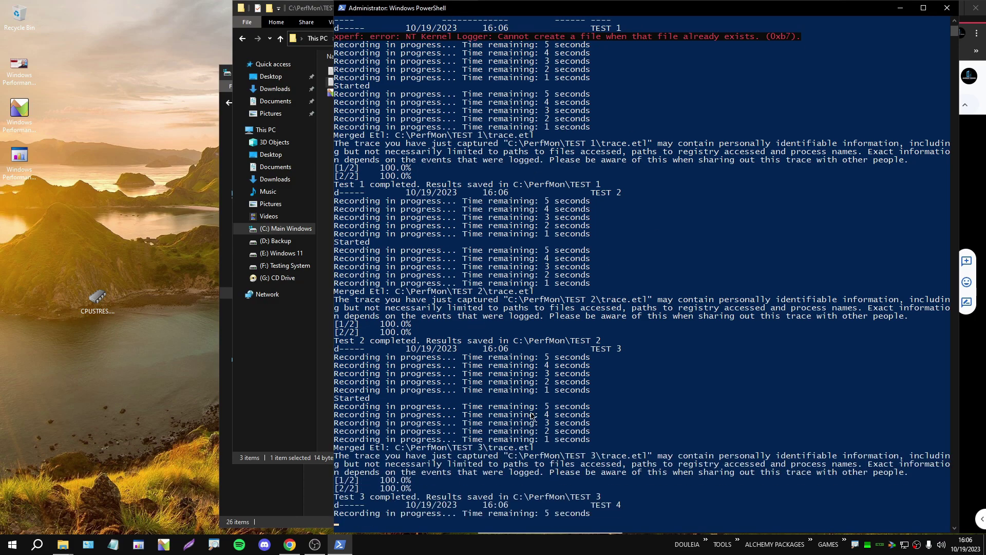
{"action": "scroll", "coordinate": [565, 334], "scroll_direction": "up", "scroll_amount": 3}
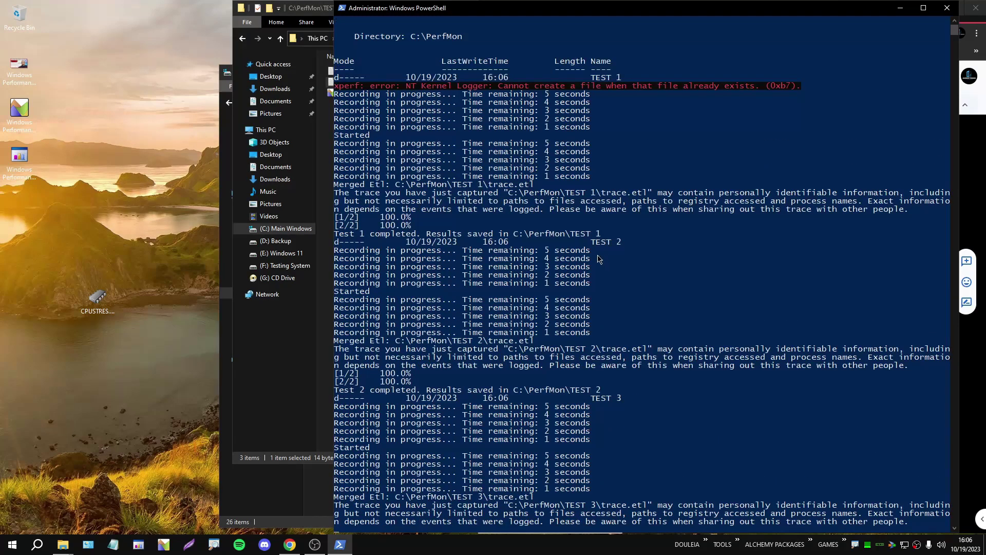
{"action": "scroll", "coordinate": [556, 366], "scroll_direction": "up", "scroll_amount": 3}
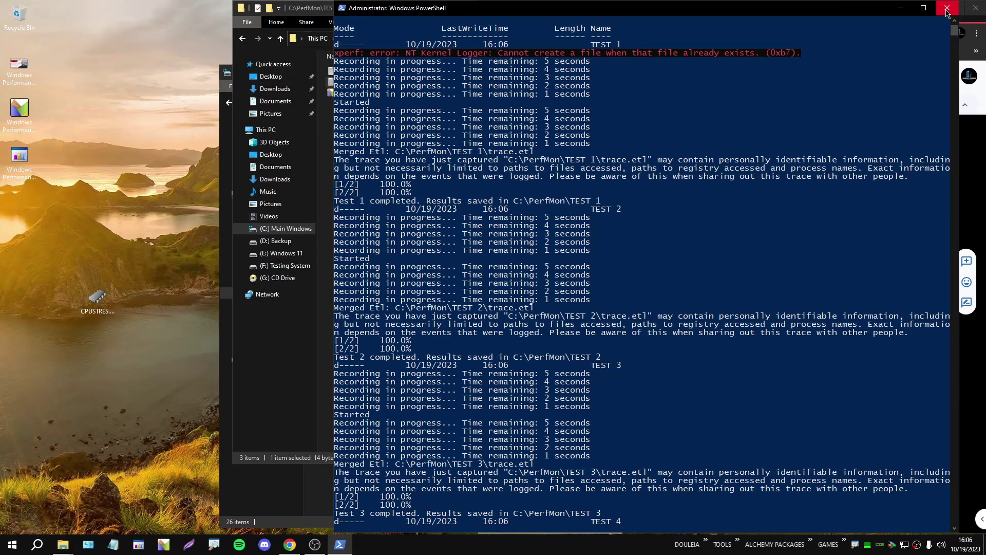
Stop the V2 script and delete the test folders other than TEST 1 from C:\PerfMon.
{"action": "left_click", "coordinate": [948, 8]}
{"action": "double_click", "coordinate": [19, 15]}
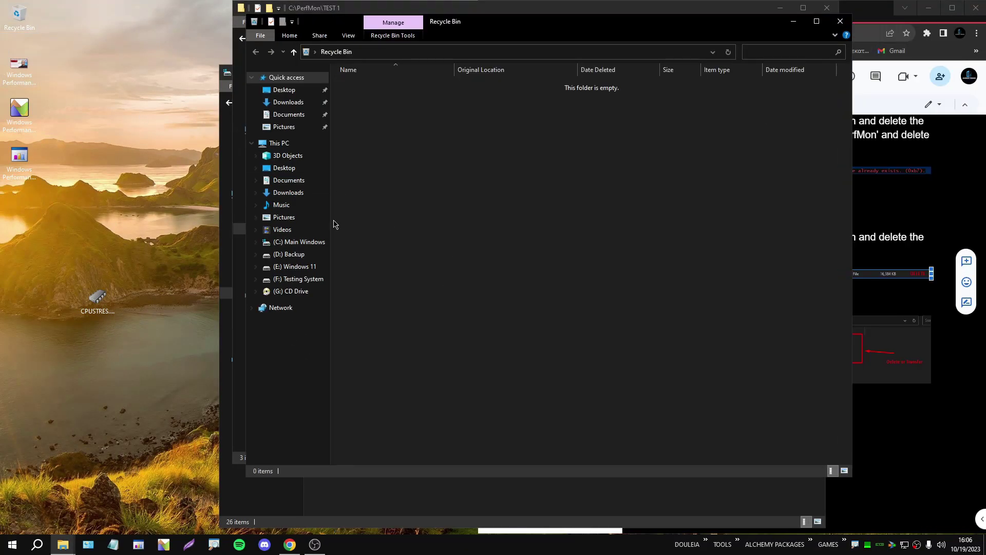
{"action": "left_click", "coordinate": [840, 23]}
{"action": "left_click_drag", "start_coordinate": [636, 11], "coordinate": [658, 49]}
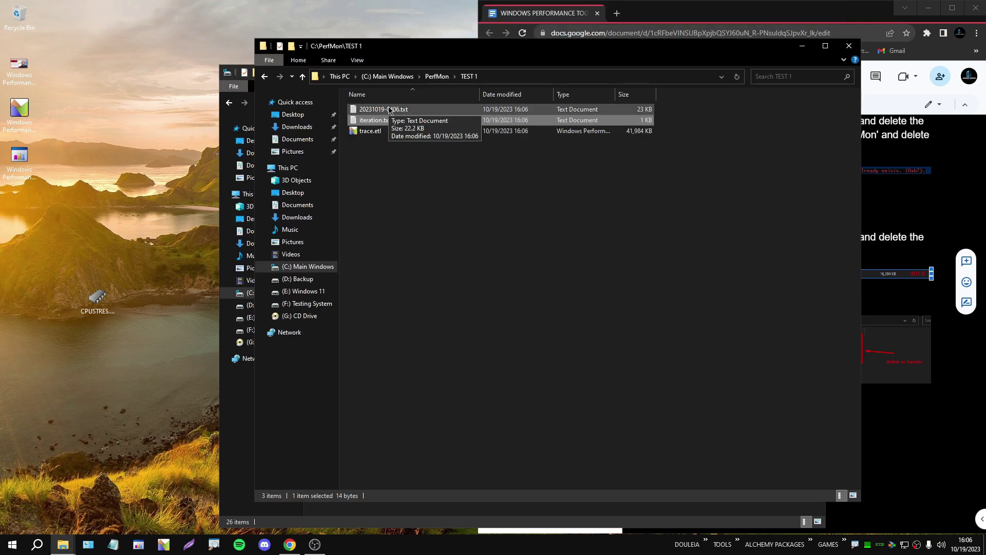
{"action": "left_click", "coordinate": [269, 77]}
{"action": "left_click_drag", "start_coordinate": [392, 161], "coordinate": [378, 122]}
{"action": "key", "text": "Delete"}
Open 20231019-0406.txt from the TEST 1 folder and place its window below the file list.
{"action": "double_click", "coordinate": [374, 110]}
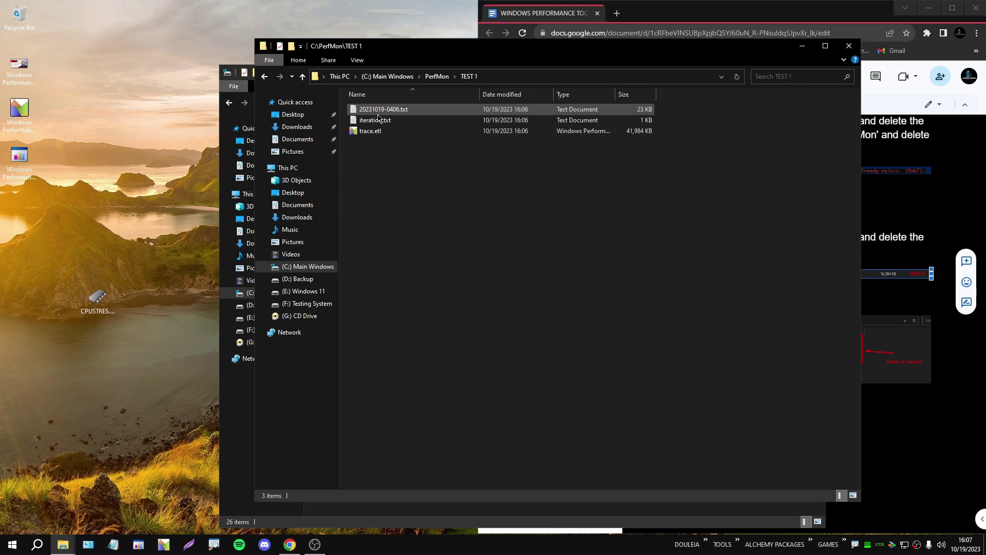
{"action": "double_click", "coordinate": [404, 110]}
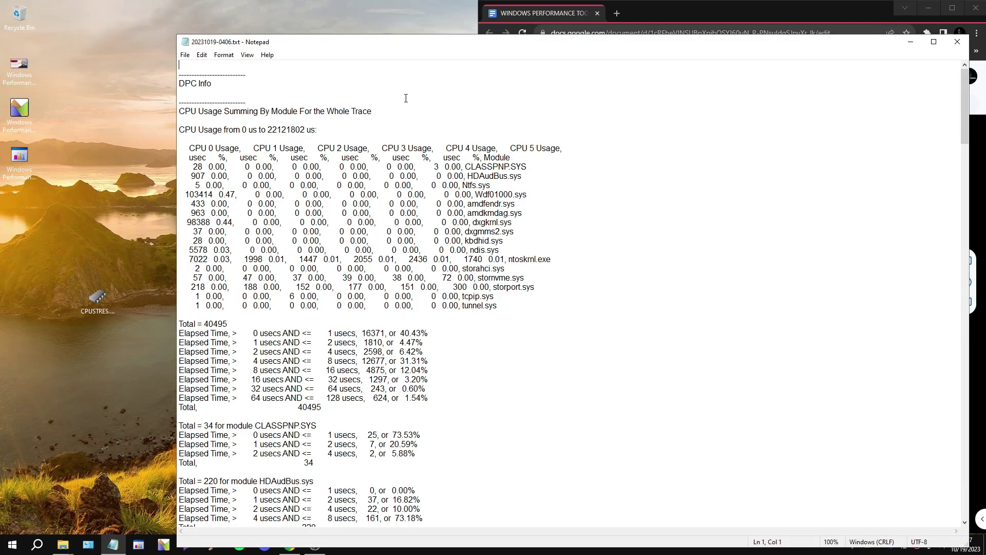
{"action": "left_click_drag", "start_coordinate": [376, 44], "coordinate": [393, 133]}
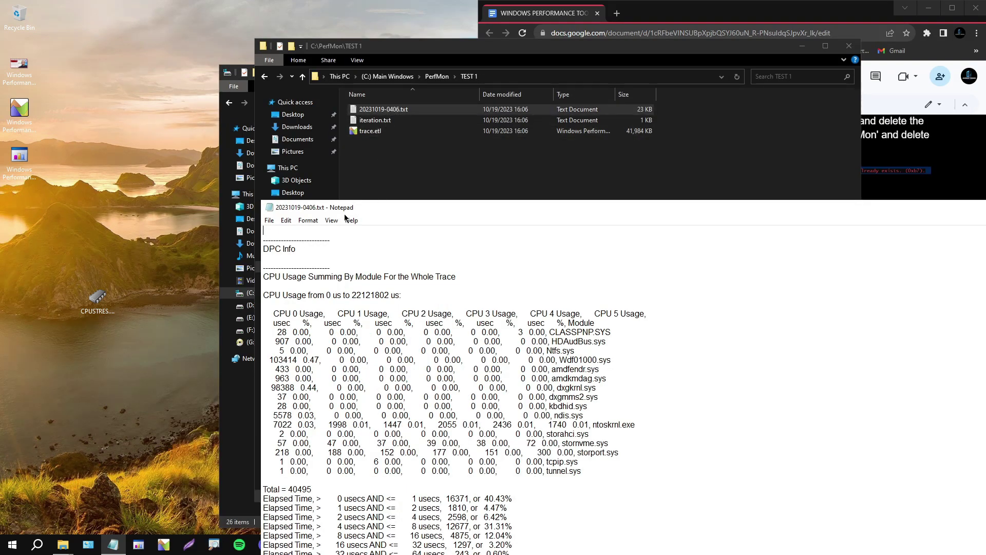
{"action": "left_click_drag", "start_coordinate": [497, 212], "coordinate": [470, 150]}
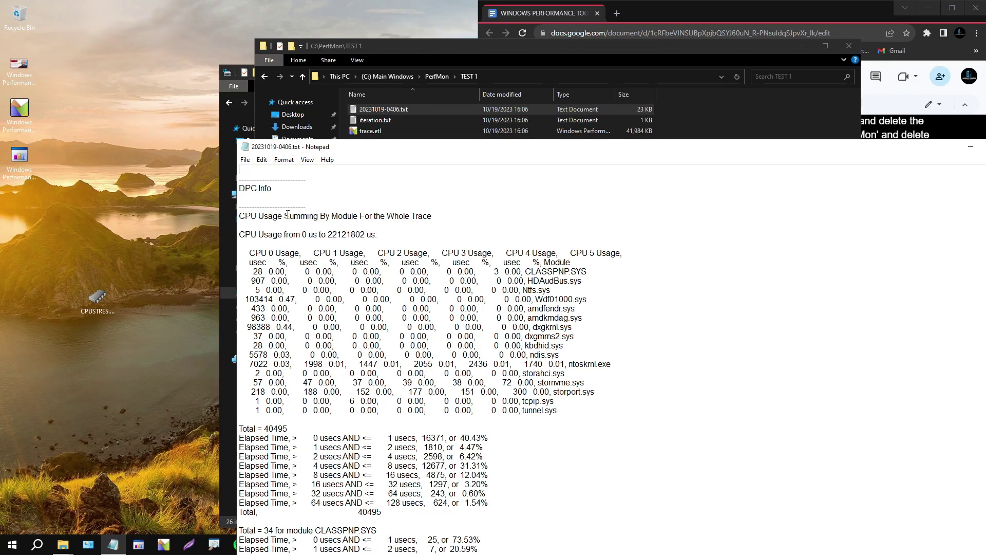
Find the Interrupt Info section of the report and examine its elapsed time listings per module.
{"action": "scroll", "coordinate": [417, 188], "scroll_direction": "down", "scroll_amount": 20}
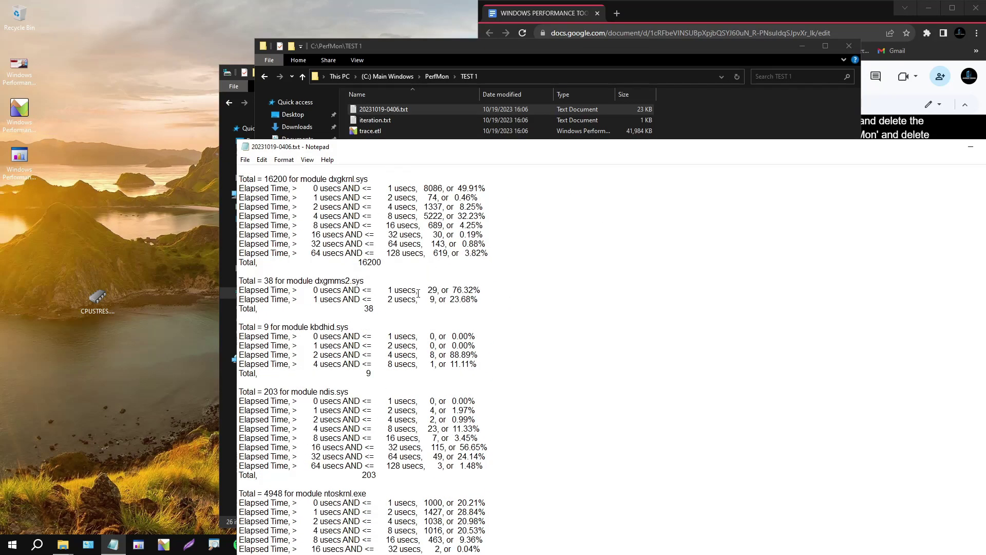
{"action": "left_click_drag", "start_coordinate": [432, 147], "coordinate": [424, 18]}
{"action": "scroll", "coordinate": [478, 322], "scroll_direction": "down", "scroll_amount": 20}
{"action": "scroll", "coordinate": [478, 322], "scroll_direction": "down", "scroll_amount": 13}
{"action": "scroll", "coordinate": [480, 324], "scroll_direction": "up", "scroll_amount": 6}
{"action": "left_click_drag", "start_coordinate": [479, 333], "coordinate": [497, 187]}
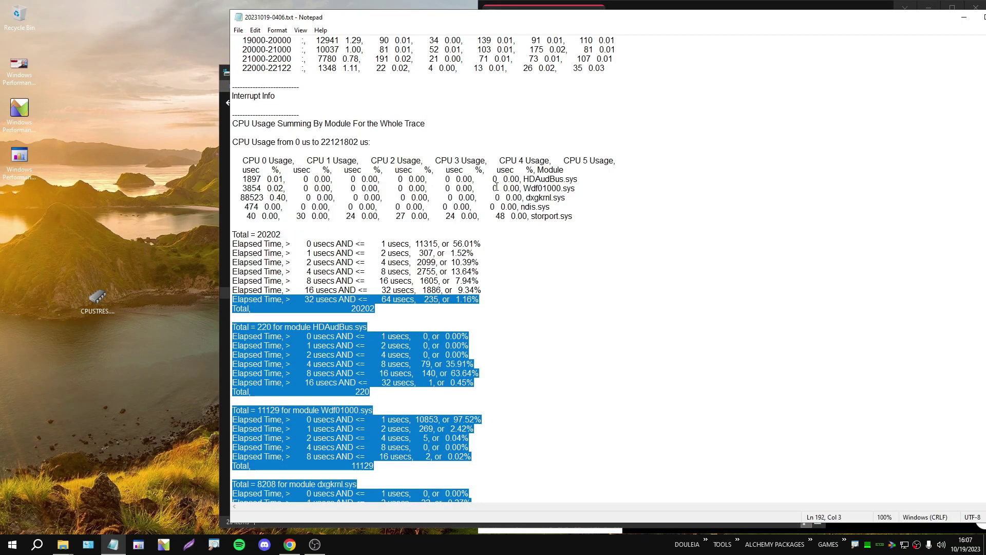
{"action": "left_click", "coordinate": [497, 187]}
{"action": "scroll", "coordinate": [510, 360], "scroll_direction": "down", "scroll_amount": 9}
{"action": "left_click_drag", "start_coordinate": [370, 420], "coordinate": [234, 123]}
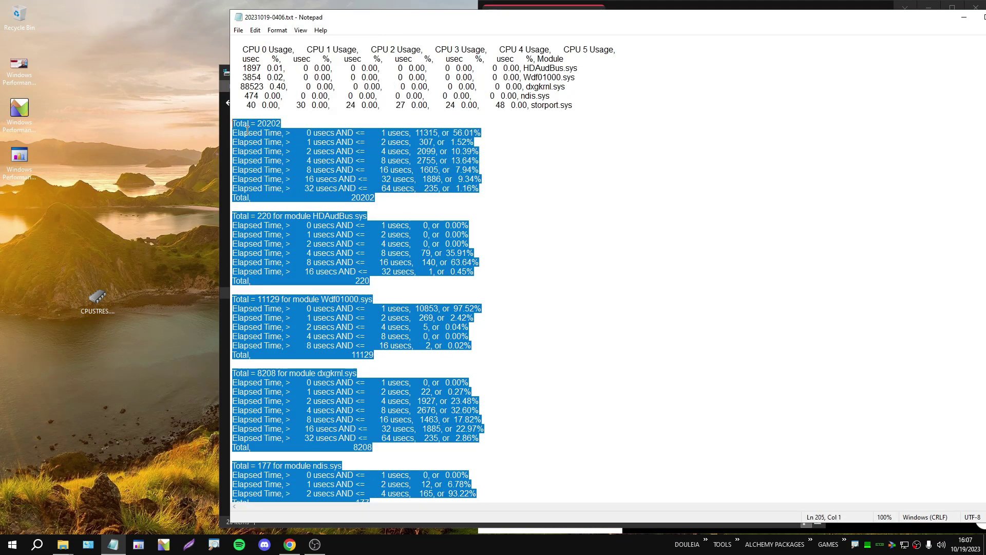
{"action": "left_click", "coordinate": [572, 181]}
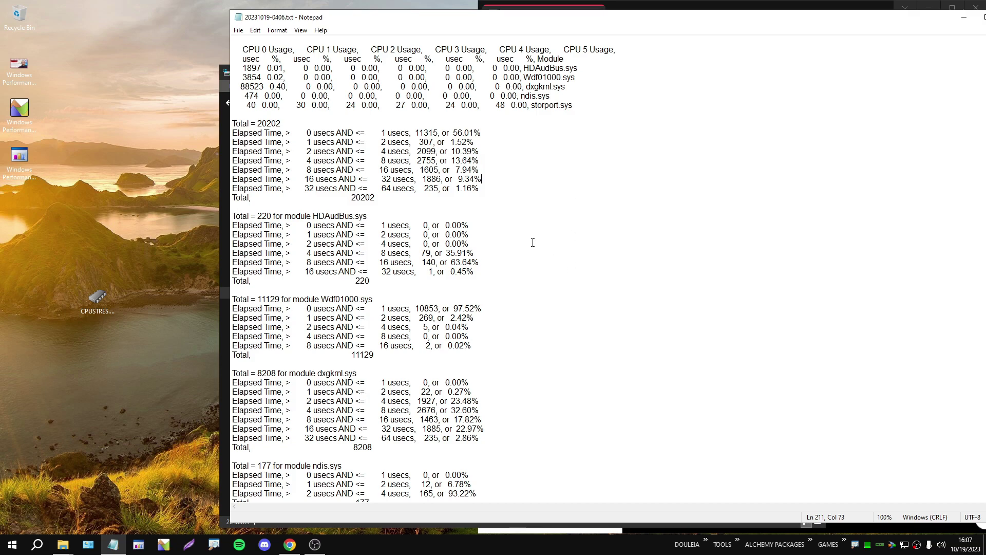
Examine the overall interrupt elapsed times, and the dxgkrnl.sys block within the Interrupt Info section.
{"action": "left_click_drag", "start_coordinate": [235, 127], "coordinate": [517, 326]}
{"action": "left_click", "coordinate": [598, 311]}
{"action": "scroll", "coordinate": [490, 295], "scroll_direction": "down", "scroll_amount": 3}
{"action": "left_click_drag", "start_coordinate": [515, 364], "coordinate": [216, 287]}
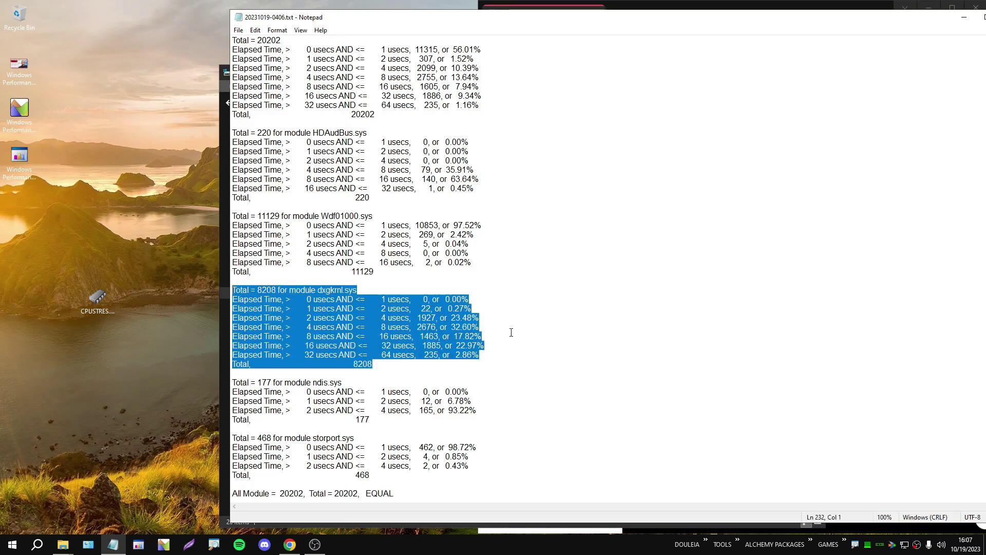
{"action": "left_click", "coordinate": [511, 333]}
Review the DPC Info section's per-module elapsed times, and highlight its table of CPU usage by module.
{"action": "scroll", "coordinate": [512, 332], "scroll_direction": "up", "scroll_amount": 20}
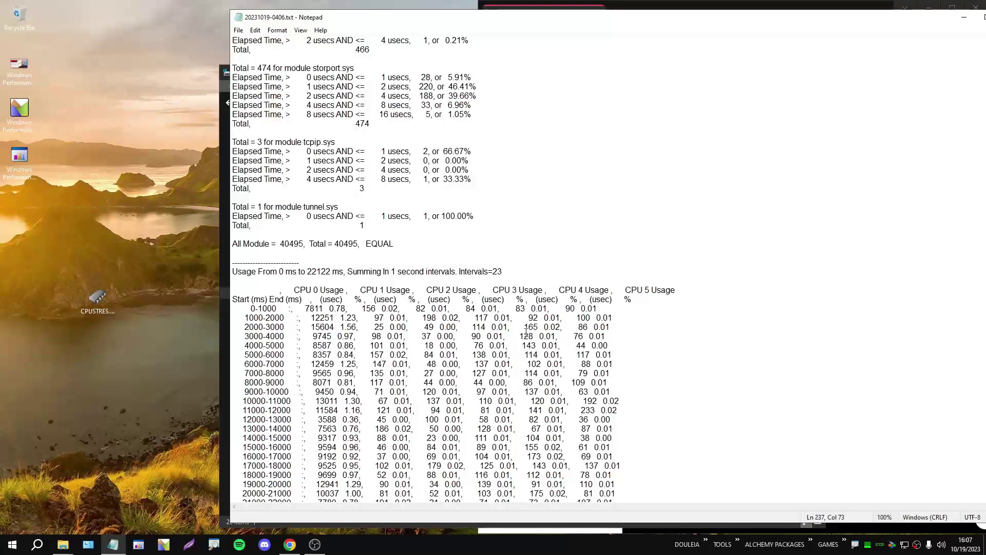
{"action": "scroll", "coordinate": [526, 329], "scroll_direction": "up", "scroll_amount": 8}
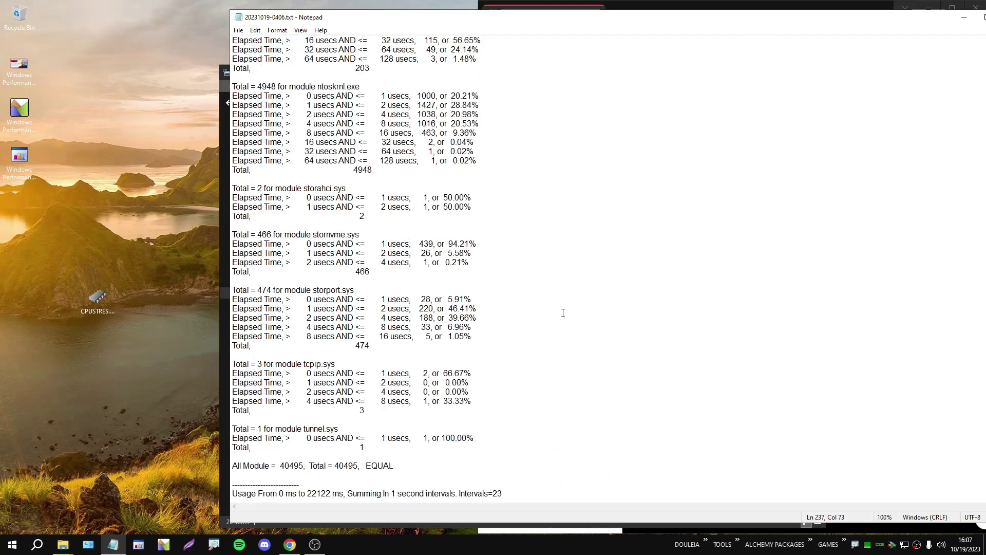
{"action": "scroll", "coordinate": [564, 313], "scroll_direction": "up", "scroll_amount": 9}
{"action": "scroll", "coordinate": [396, 254], "scroll_direction": "up", "scroll_amount": 14}
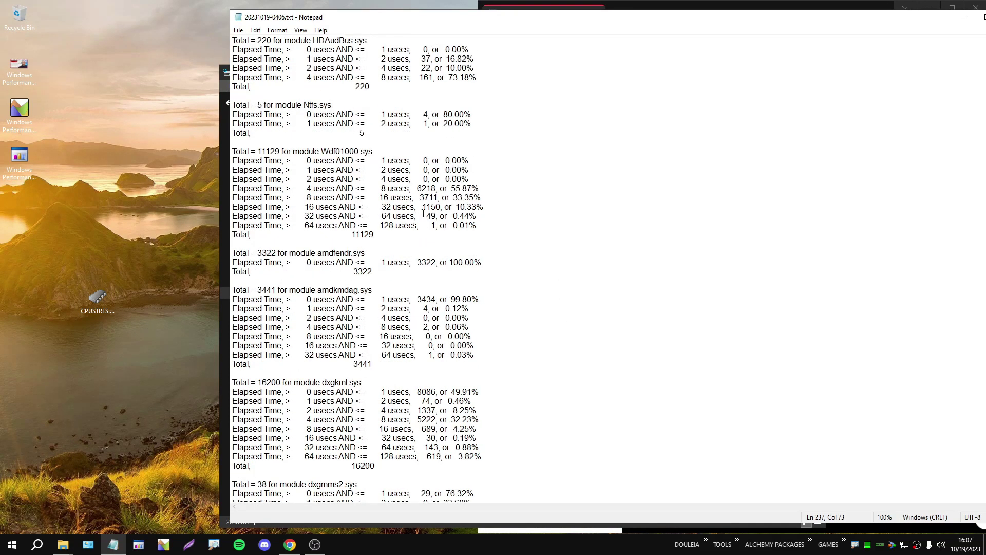
{"action": "scroll", "coordinate": [511, 359], "scroll_direction": "down", "scroll_amount": 20}
{"action": "scroll", "coordinate": [718, 295], "scroll_direction": "up", "scroll_amount": 6}
{"action": "scroll", "coordinate": [718, 295], "scroll_direction": "up", "scroll_amount": 20}
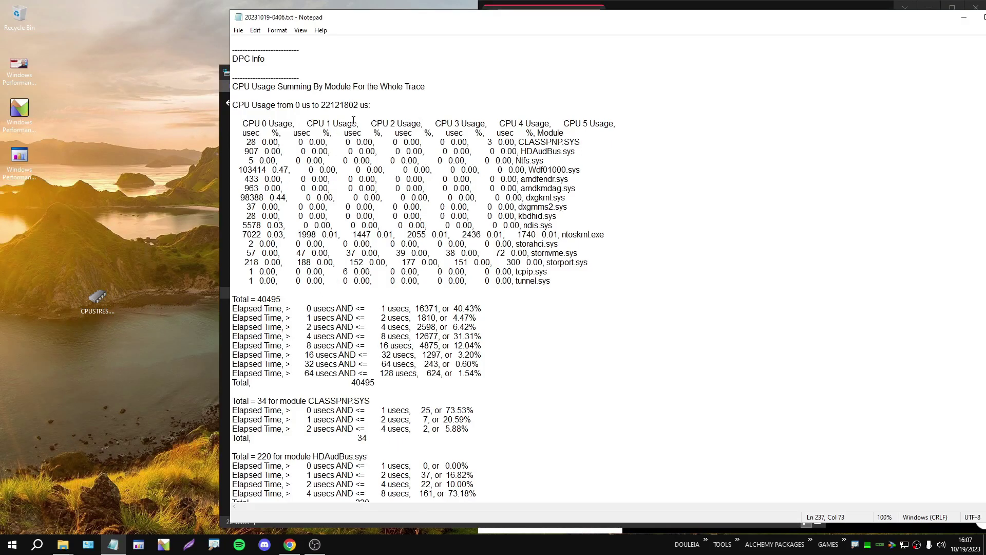
{"action": "double_click", "coordinate": [303, 52]}
{"action": "left_click_drag", "start_coordinate": [647, 299], "coordinate": [218, 125]}
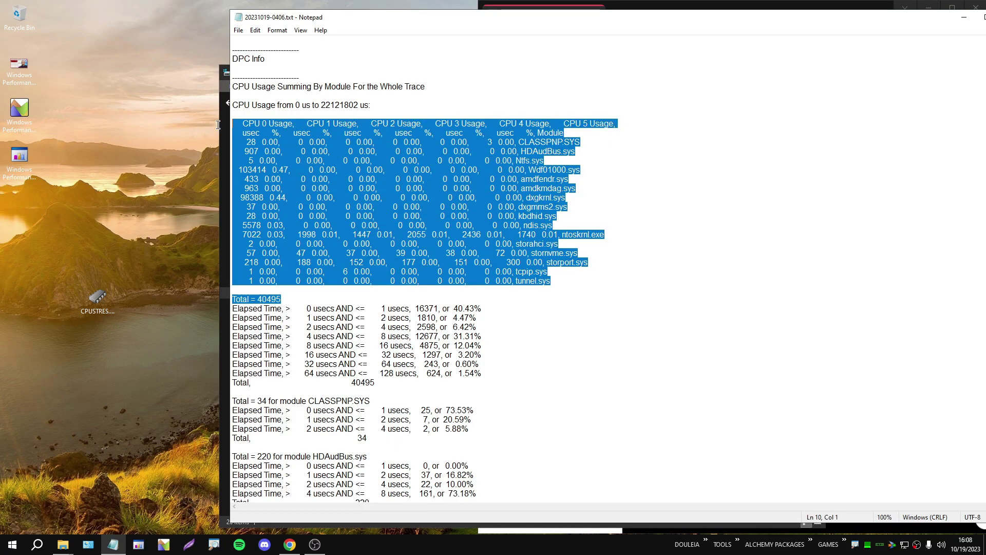
Highlight the per-CPU column headings and module rows of the DPC usage table, and the overall DPC elapsed-time breakdown below it.
{"action": "left_click", "coordinate": [292, 124]}
{"action": "left_click_drag", "start_coordinate": [369, 119], "coordinate": [227, 125]}
{"action": "left_click_drag", "start_coordinate": [688, 126], "coordinate": [236, 126]}
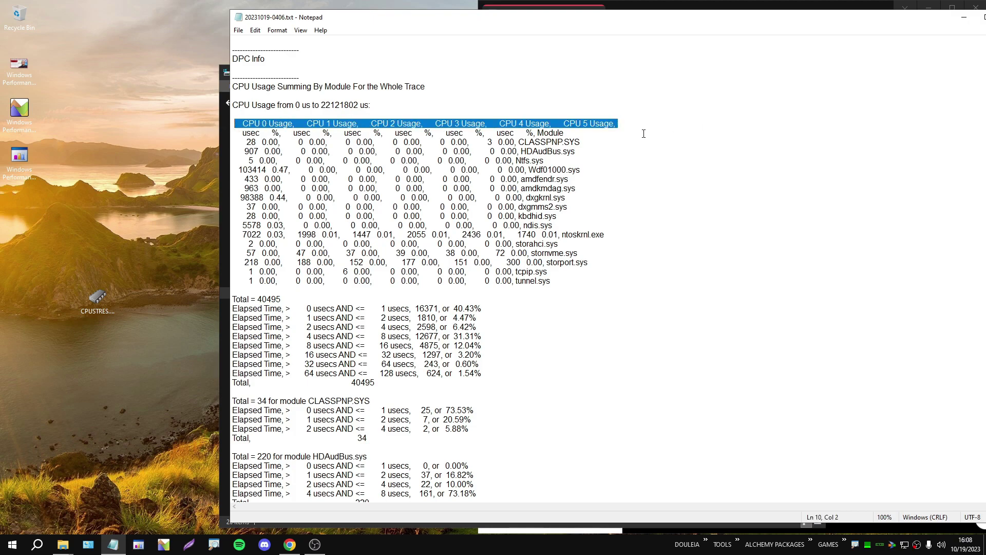
{"action": "left_click_drag", "start_coordinate": [718, 297], "coordinate": [570, 131]}
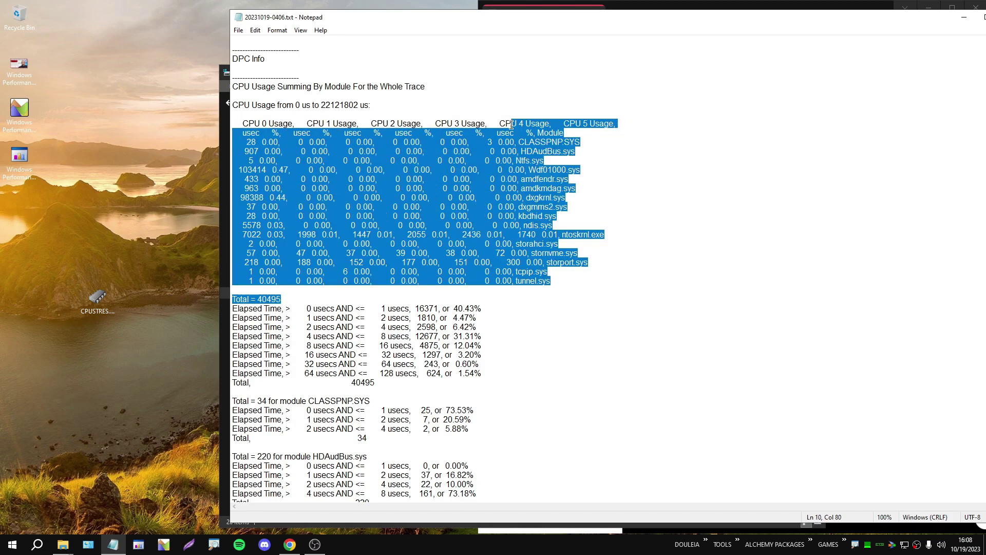
{"action": "left_click", "coordinate": [627, 329]}
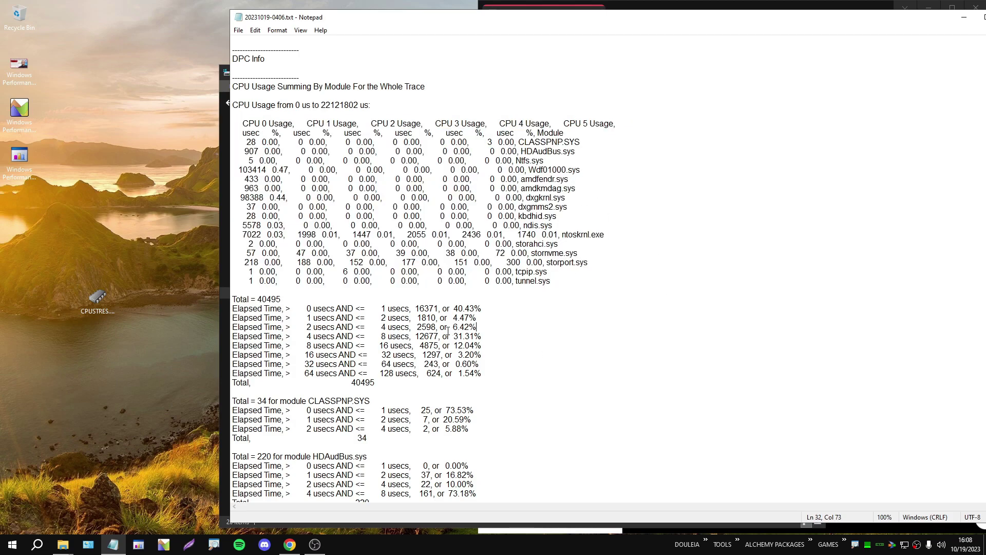
{"action": "left_click_drag", "start_coordinate": [233, 297], "coordinate": [561, 398]}
{"action": "left_click", "coordinate": [562, 398]}
{"action": "scroll", "coordinate": [555, 396], "scroll_direction": "down", "scroll_amount": 5}
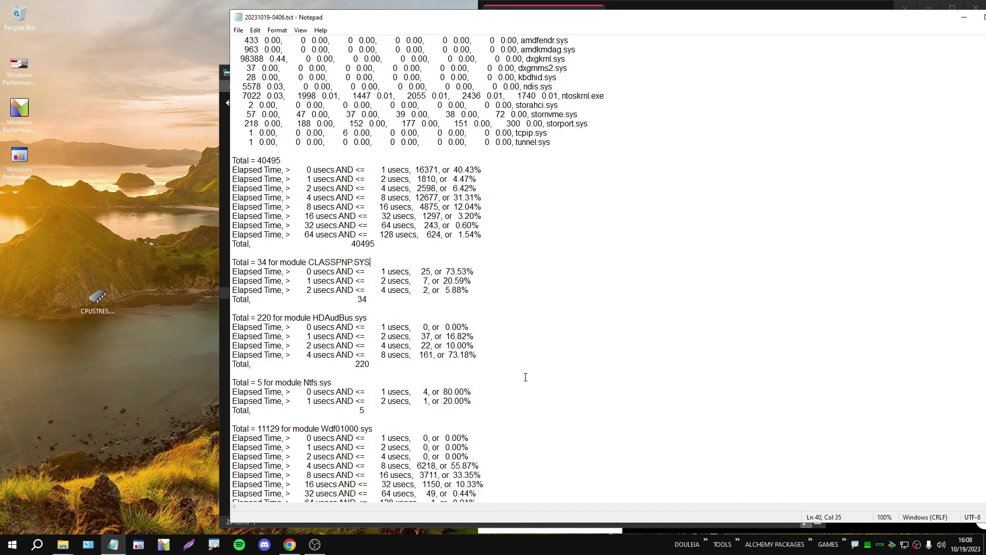
Examine the per-module DPC elapsed-time blocks and highlight the dxgkrnl.sys block.
{"action": "scroll", "coordinate": [514, 373], "scroll_direction": "down", "scroll_amount": 4}
{"action": "scroll", "coordinate": [398, 401], "scroll_direction": "down", "scroll_amount": 5}
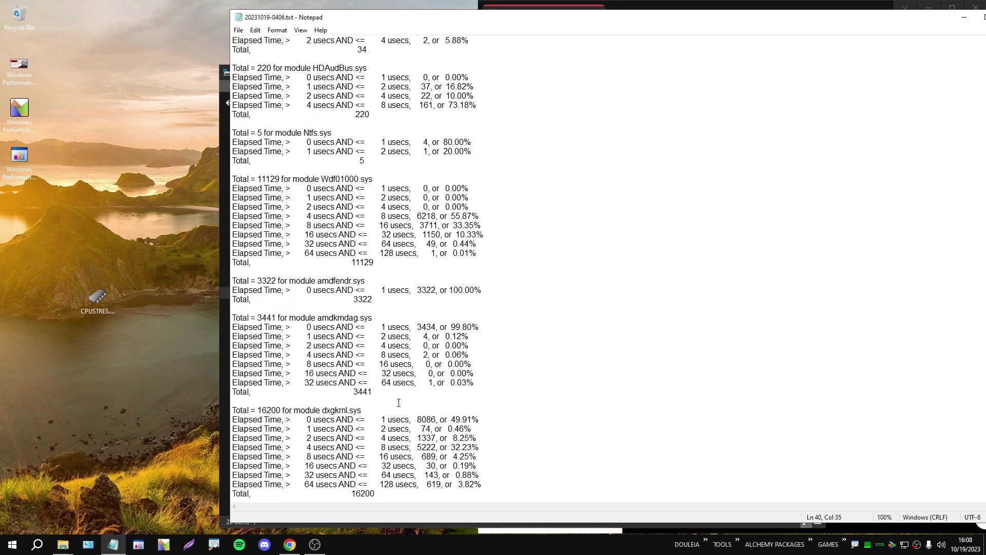
{"action": "scroll", "coordinate": [393, 385], "scroll_direction": "down", "scroll_amount": 4}
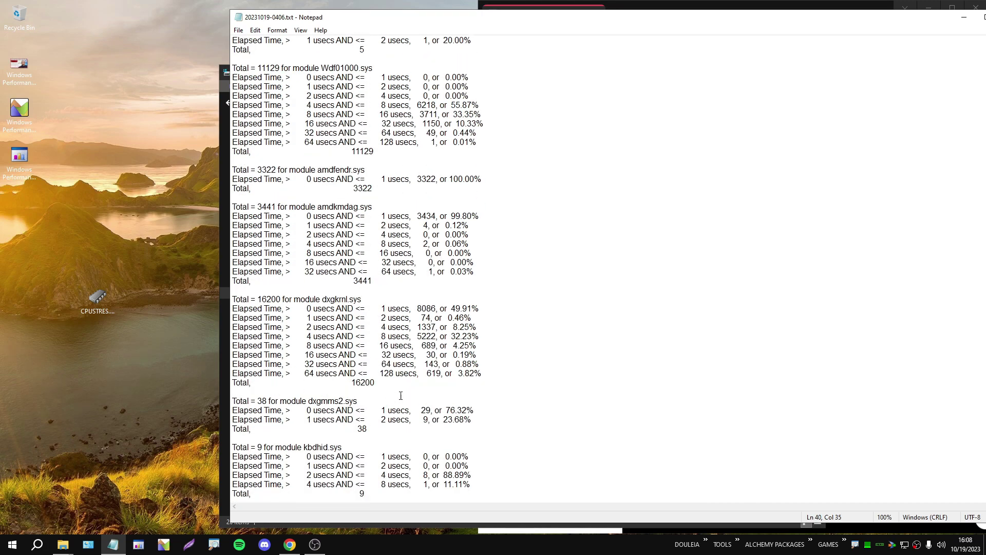
{"action": "left_click_drag", "start_coordinate": [494, 381], "coordinate": [201, 290]}
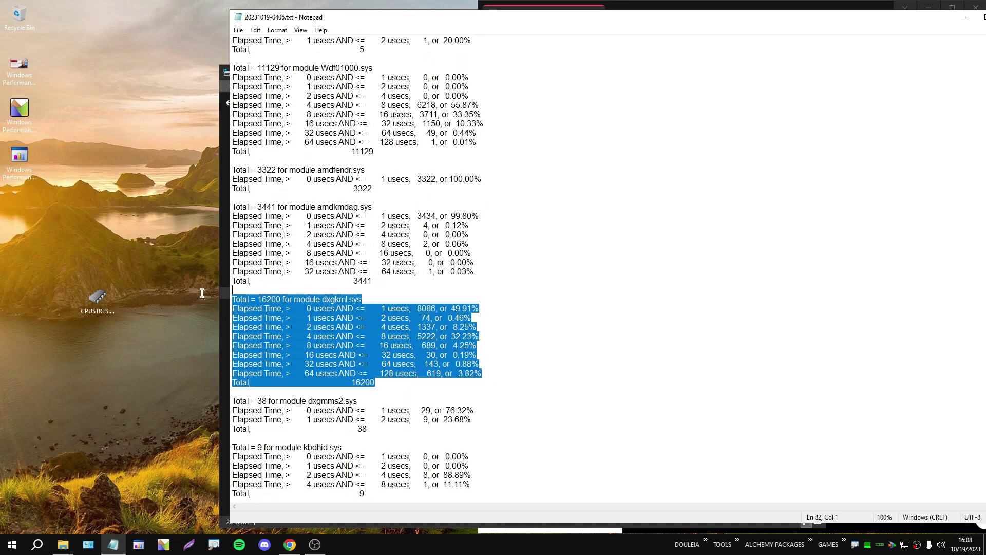
{"action": "left_click", "coordinate": [525, 352]}
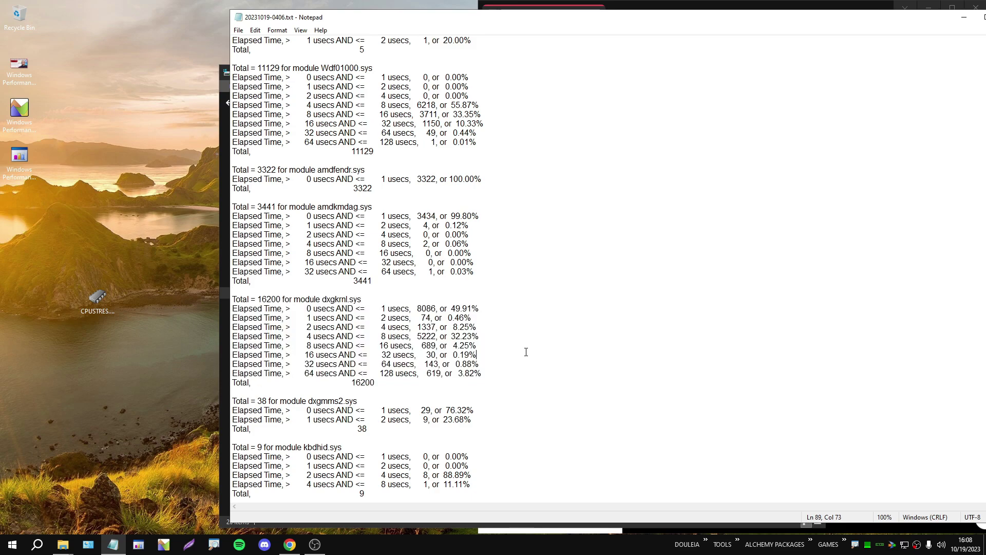
{"action": "left_click_drag", "start_coordinate": [411, 283], "coordinate": [293, 271]}
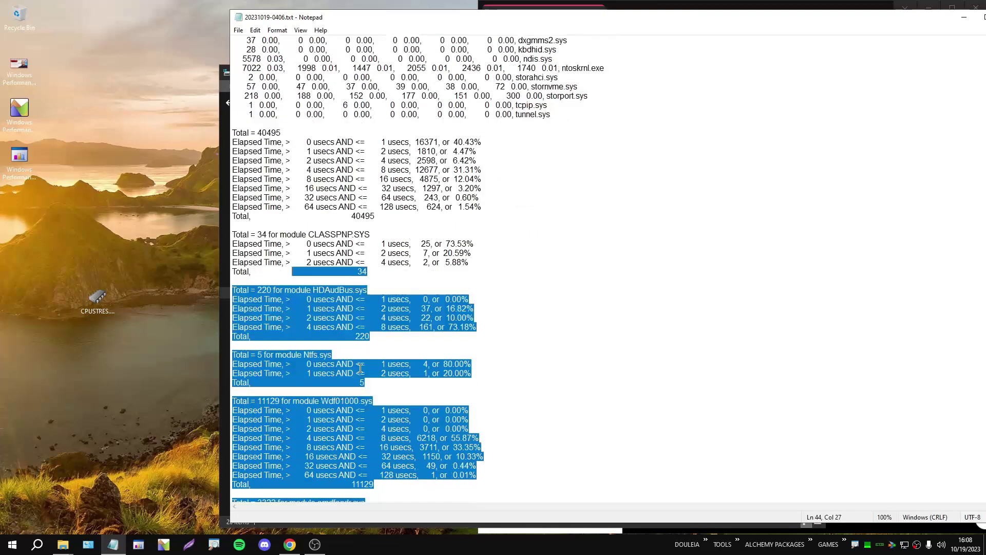
{"action": "left_click", "coordinate": [371, 364]}
{"action": "scroll", "coordinate": [379, 356], "scroll_direction": "down", "scroll_amount": 4}
{"action": "scroll", "coordinate": [380, 356], "scroll_direction": "down", "scroll_amount": 7}
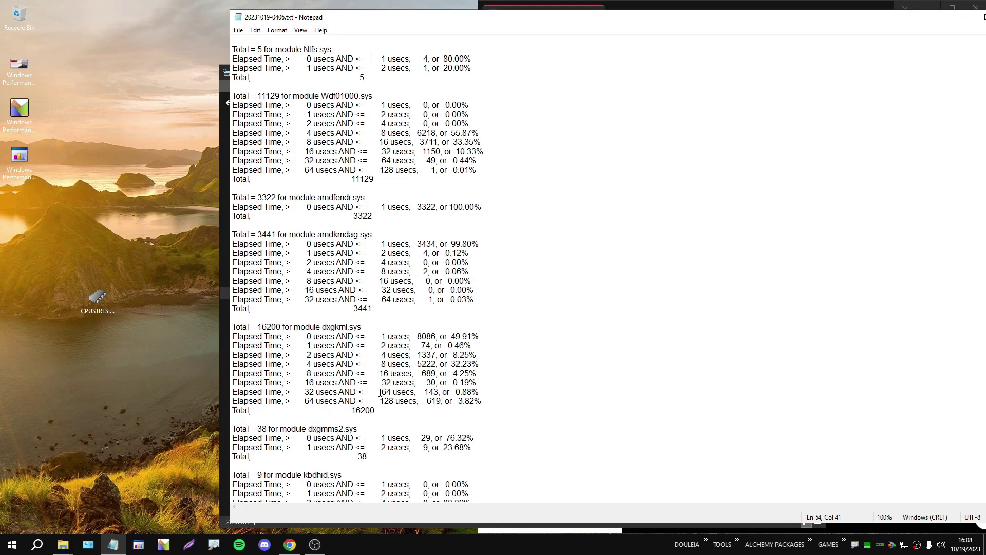
Reduce the report text to only the dxgkrnl.sys DPC block and move the Notepad window below the file list.
{"action": "left_click_drag", "start_coordinate": [372, 405], "coordinate": [215, 327]}
{"action": "key", "text": "Delete"}
{"action": "key", "text": "ctrl+a"}
{"action": "key", "text": "ctrl+z"}
{"action": "left_click_drag", "start_coordinate": [393, 20], "coordinate": [497, 157]}
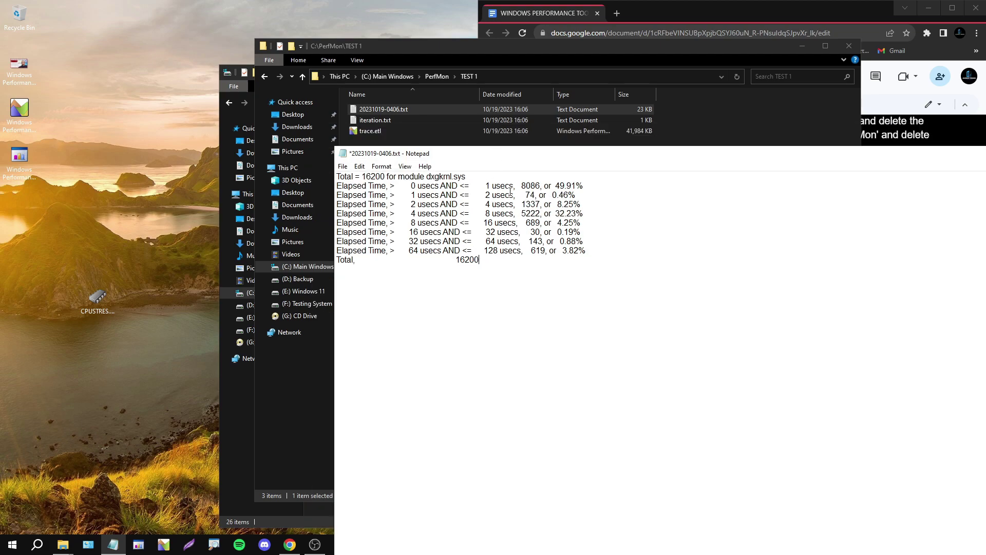
Highlight the total, microsecond ranges and percentages in the isolated dxgkrnl.sys block.
{"action": "left_click_drag", "start_coordinate": [388, 177], "coordinate": [363, 176]}
{"action": "left_click", "coordinate": [363, 176]}
{"action": "left_click_drag", "start_coordinate": [523, 186], "coordinate": [546, 251]}
{"action": "left_click", "coordinate": [546, 250]}
{"action": "left_click_drag", "start_coordinate": [522, 185], "coordinate": [540, 232]}
{"action": "left_click", "coordinate": [527, 222]}
{"action": "left_click_drag", "start_coordinate": [530, 241], "coordinate": [543, 251]}
{"action": "left_click", "coordinate": [628, 268]}
{"action": "left_click_drag", "start_coordinate": [585, 186], "coordinate": [553, 185]}
{"action": "left_click", "coordinate": [592, 241]}
Switch to the WINDOWS PERFORMANCE TOOLKIT document in Chrome, maximize it and find the Text file Analysis section under XPERF.
{"action": "left_click", "coordinate": [289, 544]}
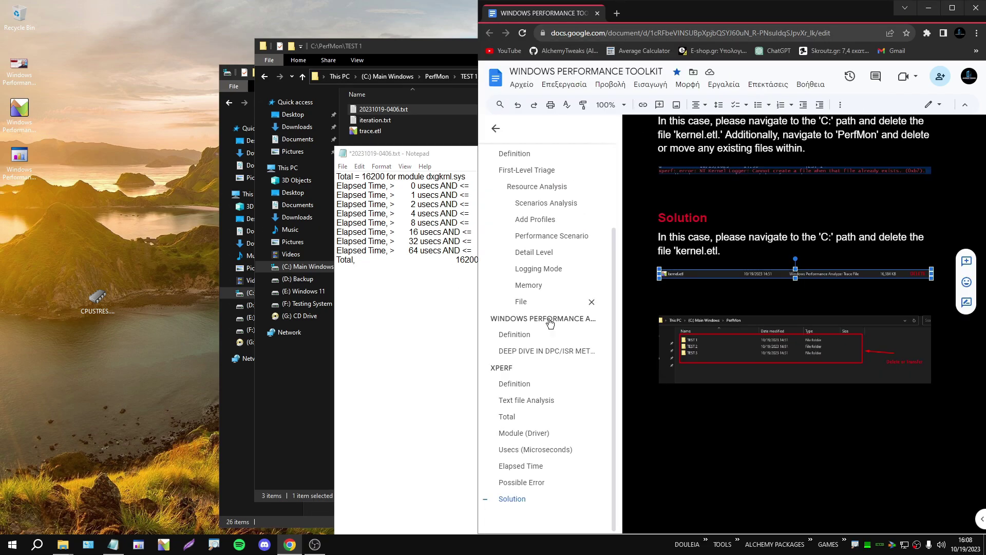
{"action": "left_click", "coordinate": [516, 386]}
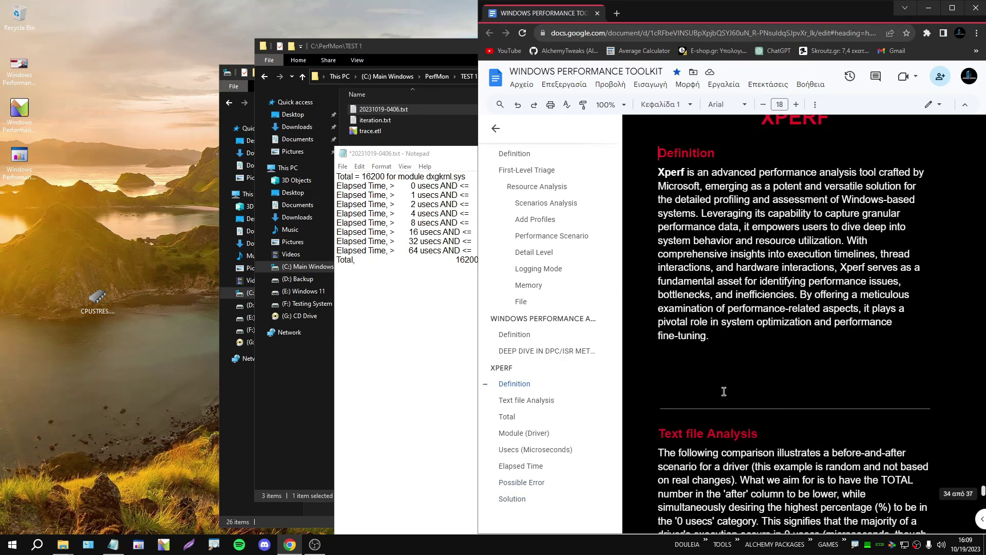
{"action": "left_click", "coordinate": [952, 8]}
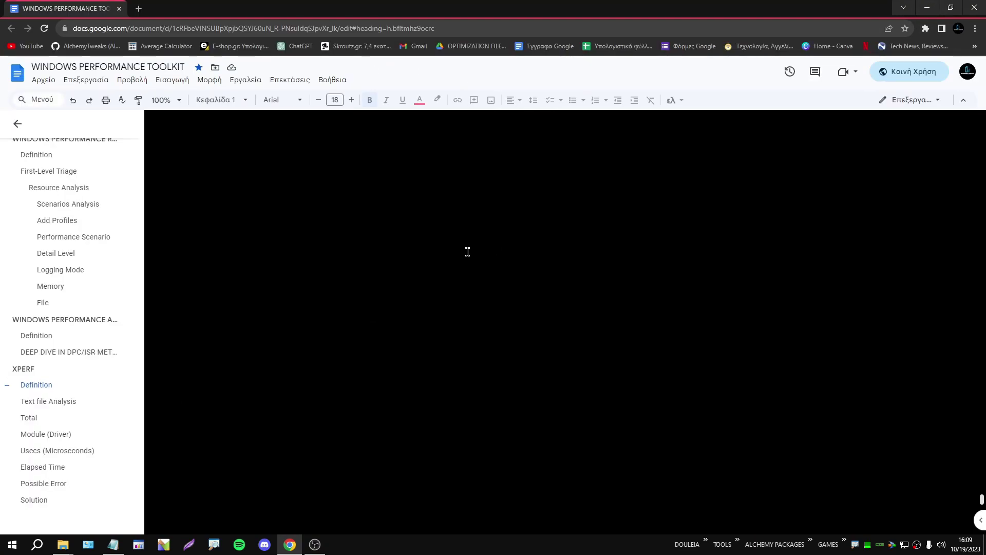
{"action": "left_click", "coordinate": [36, 467]}
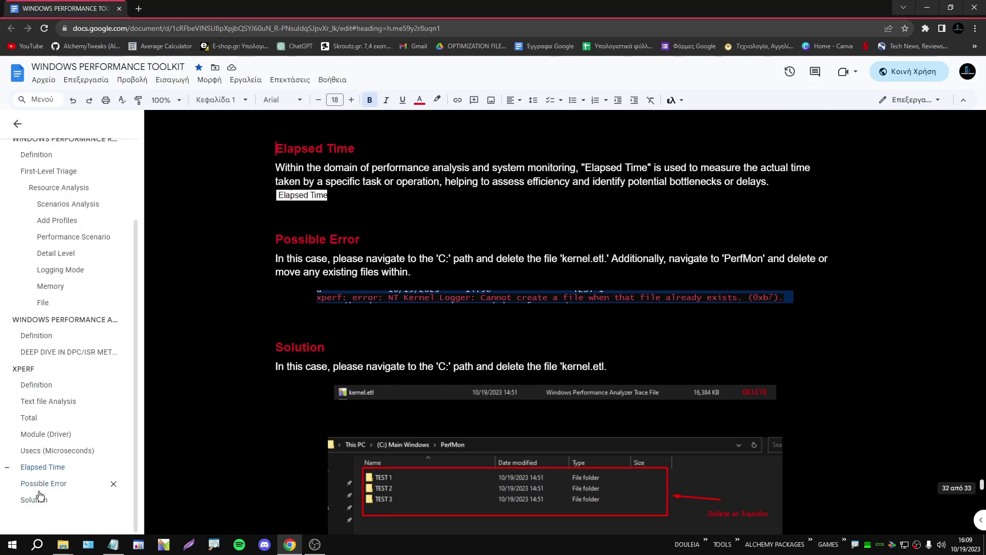
{"action": "left_click", "coordinate": [36, 484]}
{"action": "scroll", "coordinate": [319, 359], "scroll_direction": "up", "scroll_amount": 20}
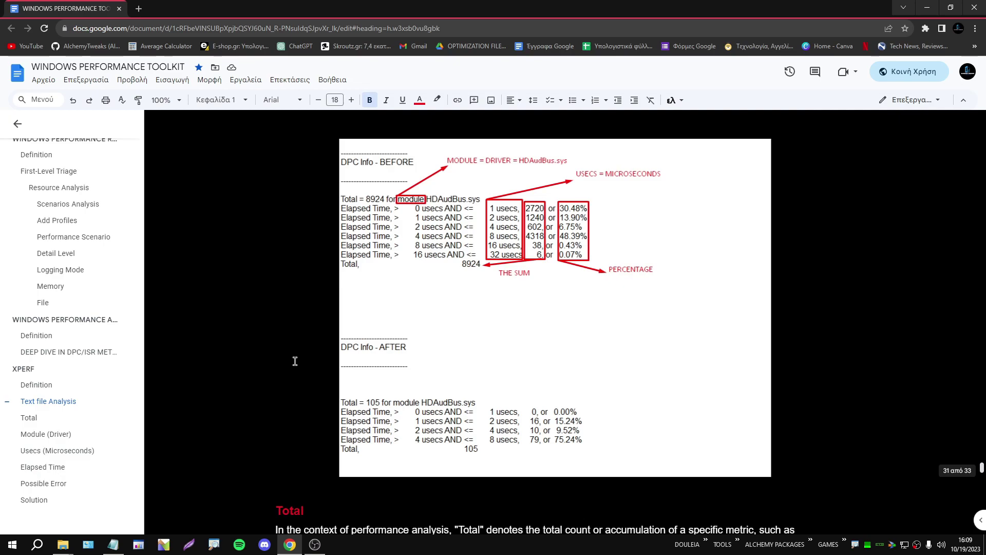
{"action": "scroll", "coordinate": [319, 359], "scroll_direction": "down", "scroll_amount": 3}
{"action": "scroll", "coordinate": [308, 334], "scroll_direction": "up", "scroll_amount": 3}
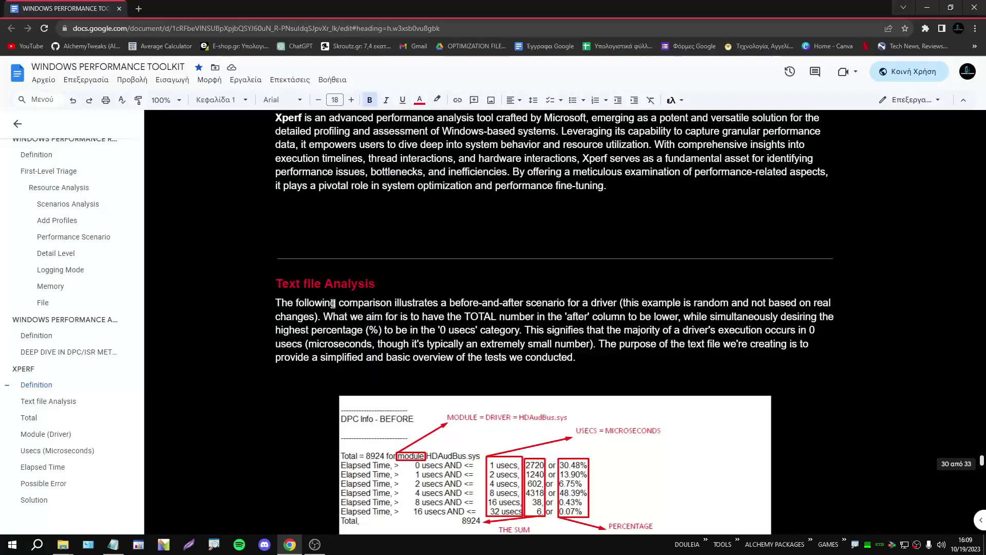
Review the Text file Analysis explanation and the Xperf definition, and bring the before-and-after DPC comparison image into view.
{"action": "triple_click", "coordinate": [279, 302]}
{"action": "left_click", "coordinate": [607, 359]}
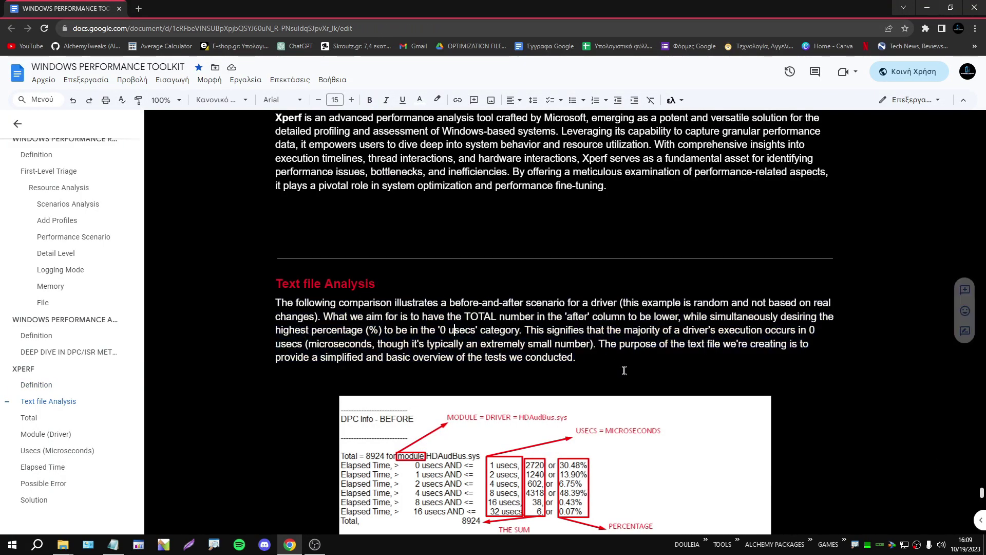
{"action": "scroll", "coordinate": [503, 299], "scroll_direction": "up", "scroll_amount": 3}
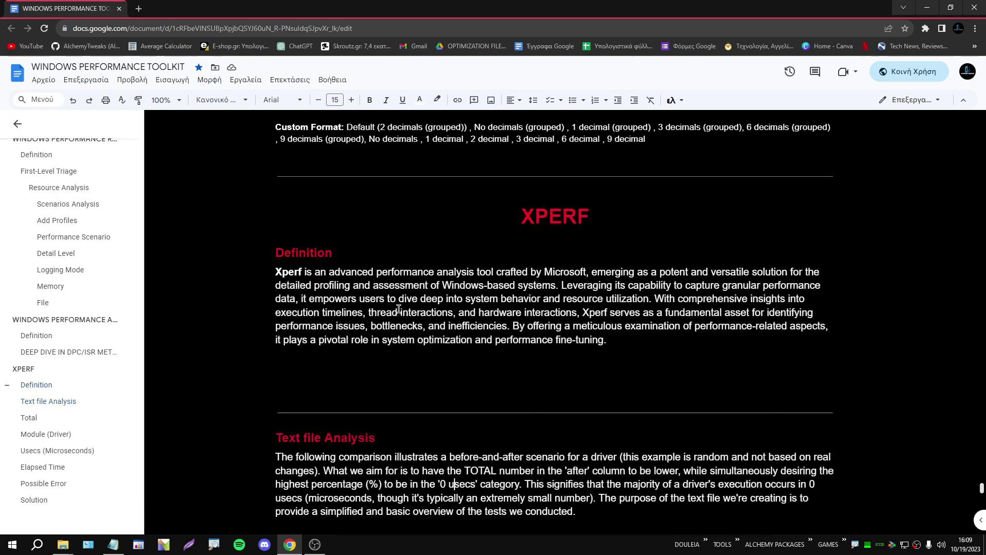
{"action": "left_click_drag", "start_coordinate": [272, 277], "coordinate": [624, 324]}
{"action": "left_click", "coordinate": [624, 323]}
{"action": "scroll", "coordinate": [625, 323], "scroll_direction": "down", "scroll_amount": 5}
{"action": "scroll", "coordinate": [558, 329], "scroll_direction": "down", "scroll_amount": 1}
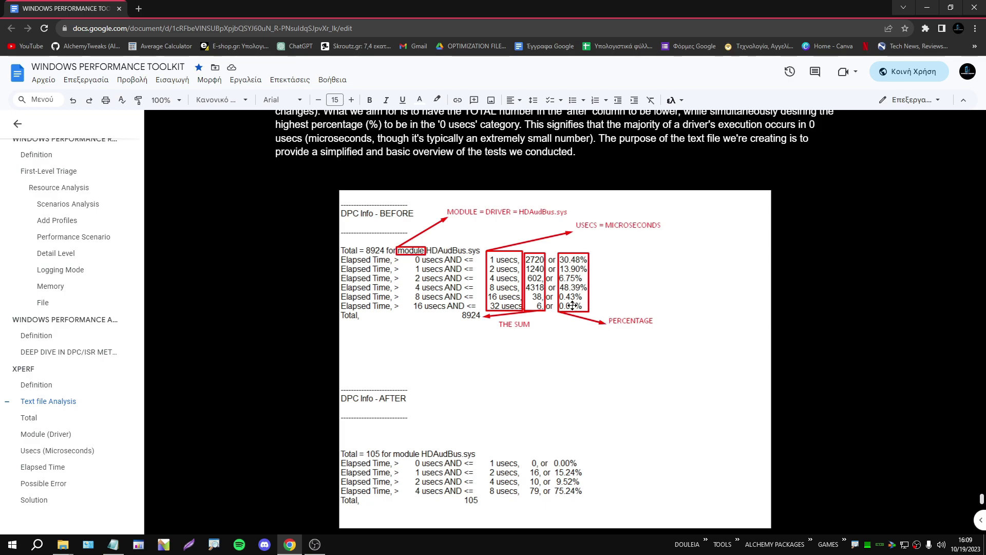
Mark the sum, the individual counts and the percentage column on the DPC Info - BEFORE example with the screen pen.
{"action": "key", "text": "ctrl+f"}
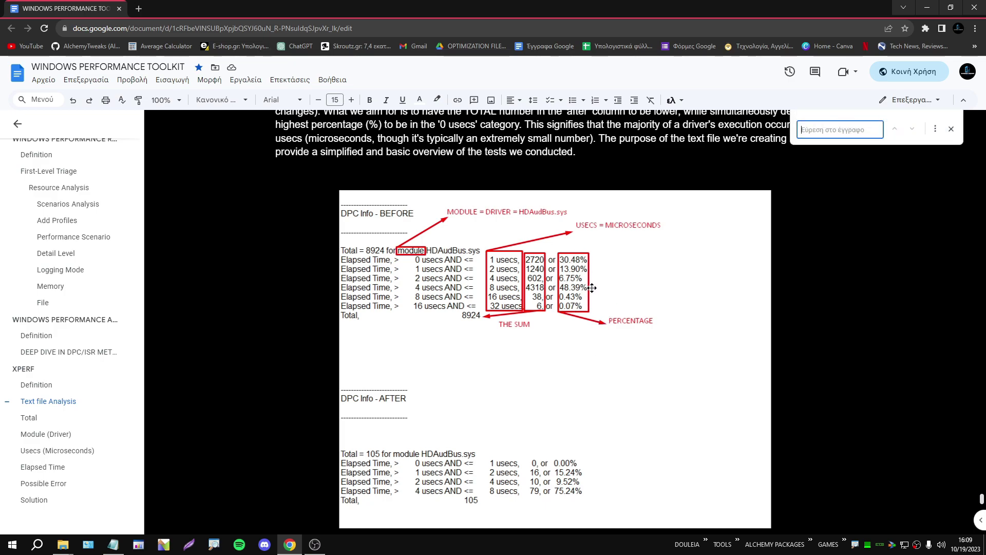
{"action": "left_click", "coordinate": [951, 129]}
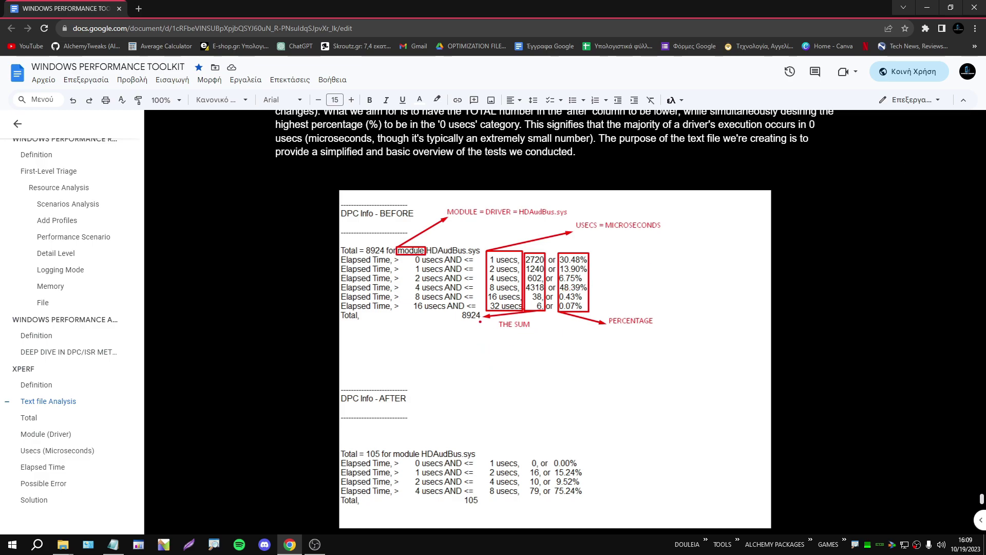
{"action": "left_click_drag", "start_coordinate": [482, 322], "coordinate": [458, 324]}
{"action": "left_click", "coordinate": [535, 279]}
{"action": "left_click", "coordinate": [535, 288]}
{"action": "left_click", "coordinate": [536, 300]}
{"action": "left_click", "coordinate": [538, 306]}
{"action": "left_click_drag", "start_coordinate": [574, 259], "coordinate": [573, 309]}
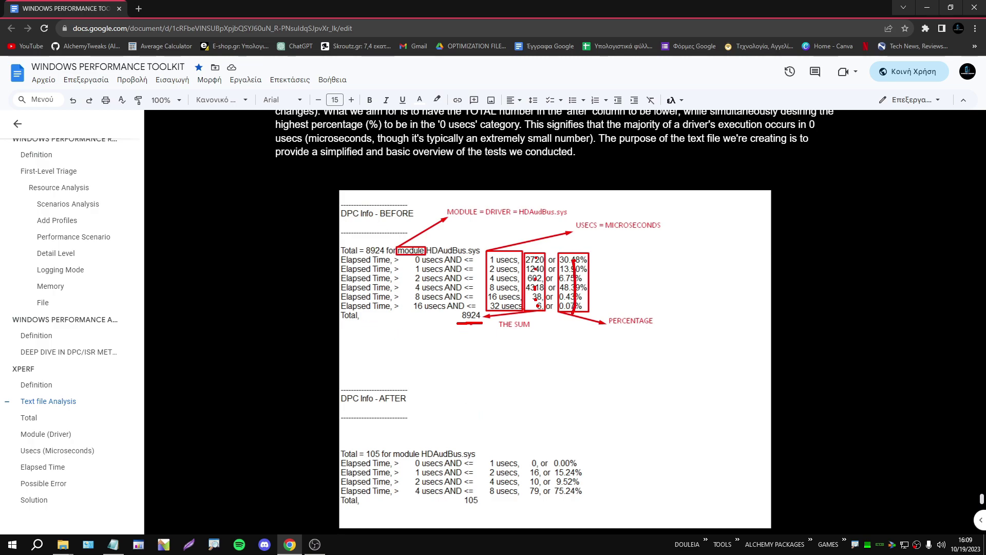
Underline the total and the BEFORE and AFTER headings, mark the first percentage row, and clear the pen marks.
{"action": "left_click_drag", "start_coordinate": [383, 253], "coordinate": [359, 252]}
{"action": "left_click_drag", "start_coordinate": [380, 403], "coordinate": [413, 404]}
{"action": "left_click_drag", "start_coordinate": [418, 219], "coordinate": [381, 217]}
{"action": "mouse_move", "coordinate": [609, 256]}
{"action": "left_mouse_down"}
{"action": "mouse_move", "coordinate": [594, 257]}
{"action": "mouse_move", "coordinate": [597, 266]}
{"action": "left_mouse_up"}
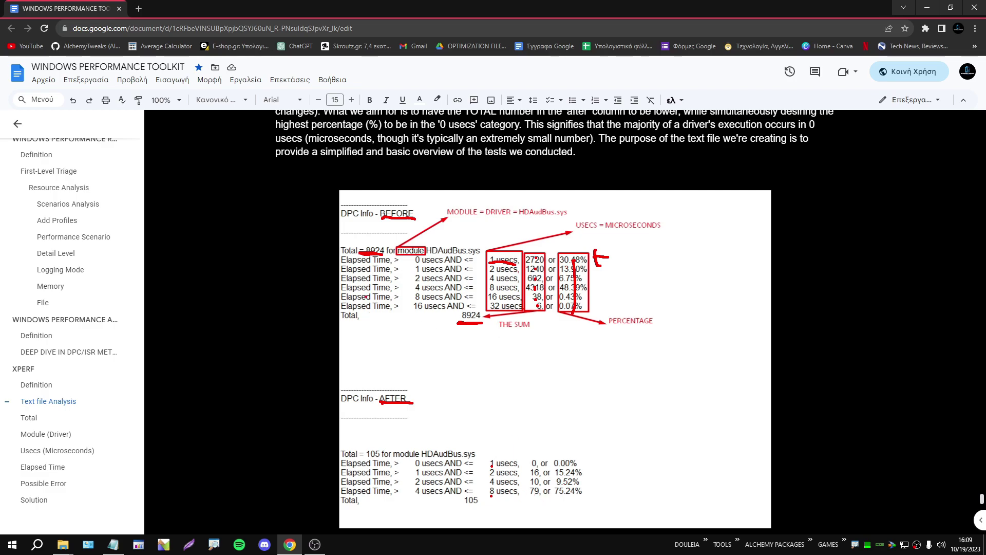
{"action": "key", "text": "Escape"}
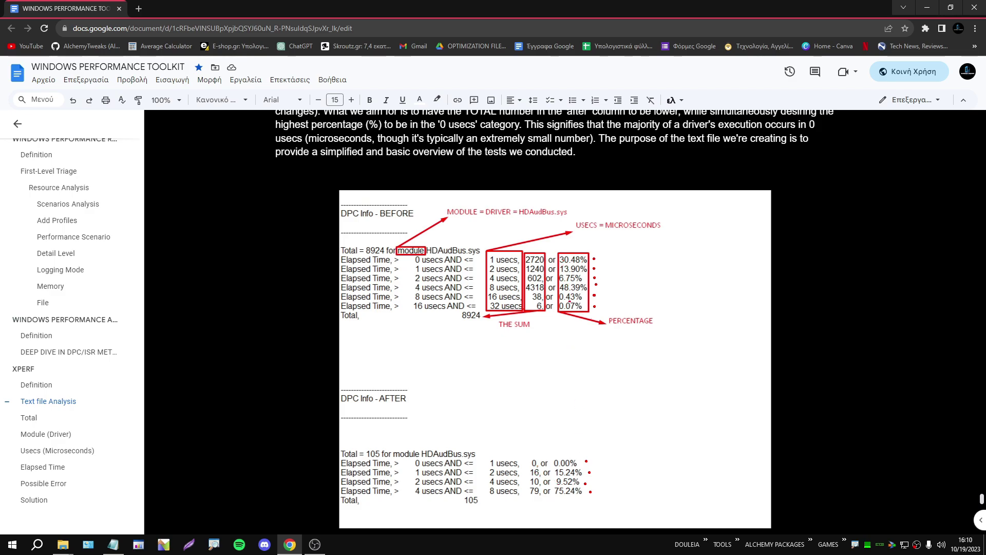
Draw arrows to the 1 usecs percentage in the BEFORE example, clear them, and view the Total, Module and Usecs definitions.
{"action": "left_click_drag", "start_coordinate": [622, 248], "coordinate": [580, 261]}
{"action": "mouse_move", "coordinate": [564, 235]}
{"action": "left_mouse_down"}
{"action": "mouse_move", "coordinate": [565, 260]}
{"action": "mouse_move", "coordinate": [571, 251]}
{"action": "left_mouse_up"}
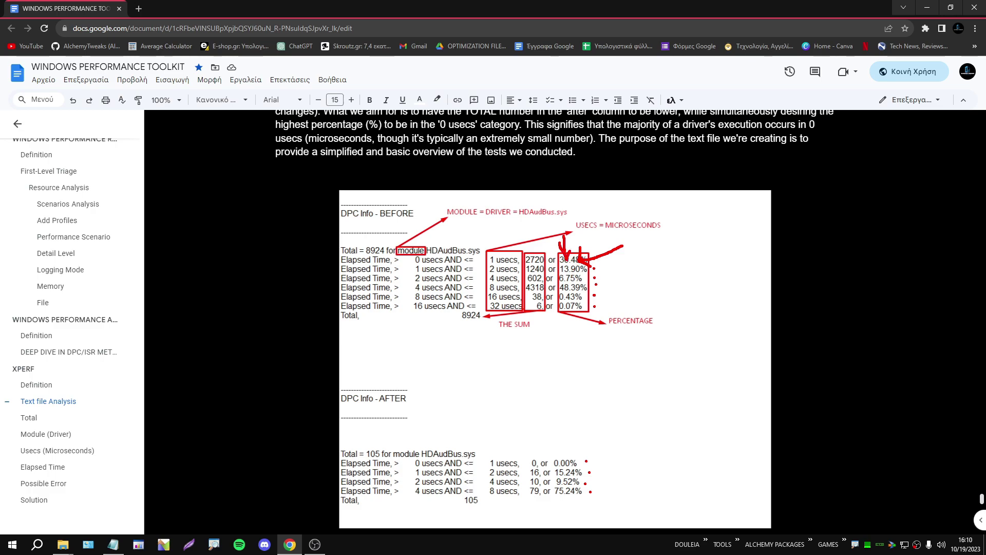
{"action": "key", "text": "Escape"}
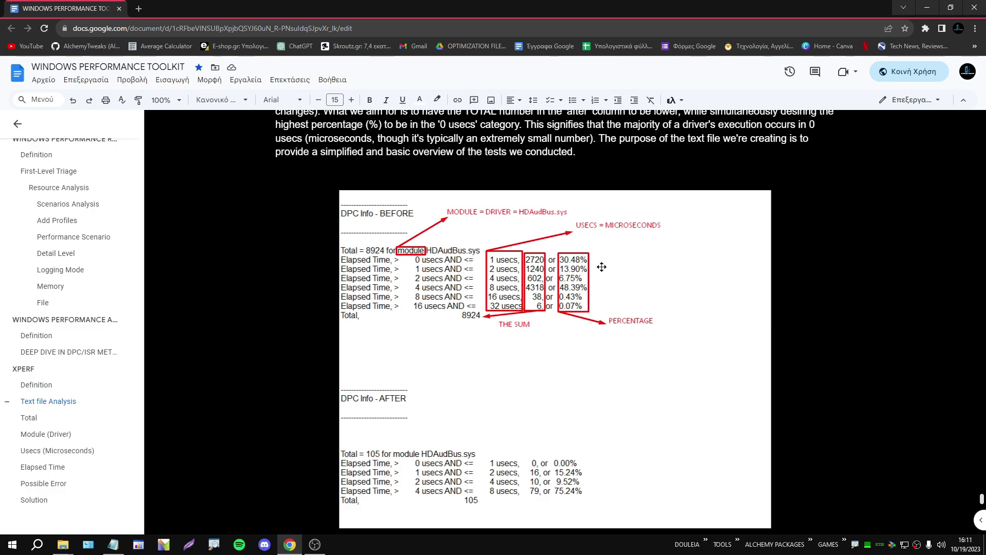
{"action": "left_click", "coordinate": [603, 260]}
{"action": "scroll", "coordinate": [370, 353], "scroll_direction": "down", "scroll_amount": 15}
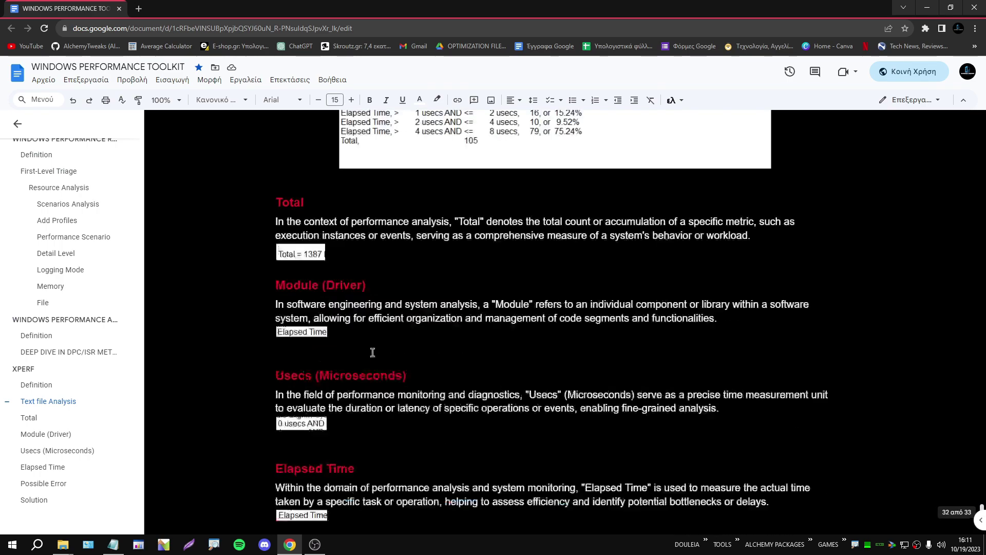
Return to the edited 20231019-0406.txt in Notepad and close it without saving the changes.
{"action": "left_click", "coordinate": [113, 544]}
{"action": "left_click_drag", "start_coordinate": [478, 260], "coordinate": [287, 194]}
{"action": "left_click", "coordinate": [599, 175]}
{"action": "left_click_drag", "start_coordinate": [599, 153], "coordinate": [362, 141]}
{"action": "left_click", "coordinate": [879, 141]}
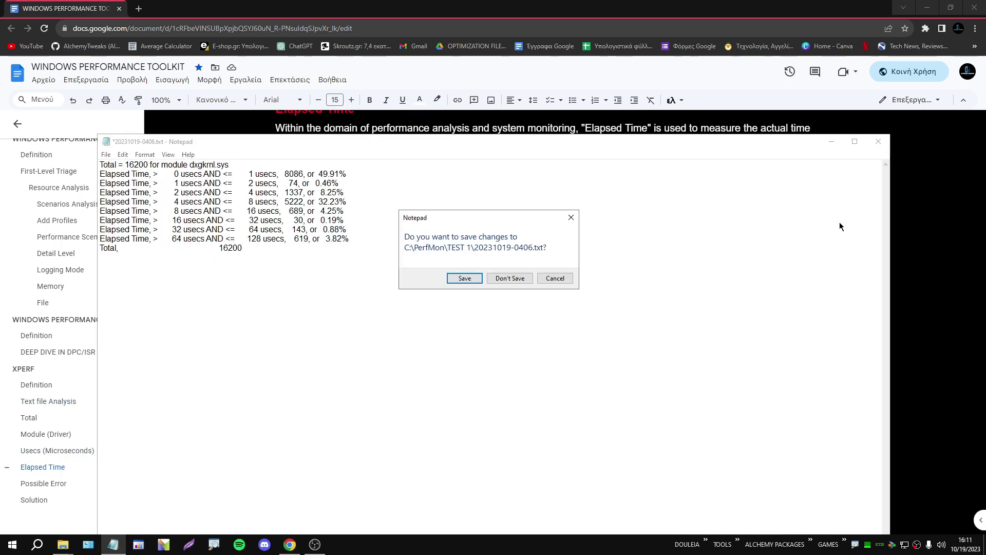
{"action": "left_click", "coordinate": [511, 278]}
Review the Possible Error and Solution sections, and compare the BEFORE and AFTER DPC Info examples again.
{"action": "left_click", "coordinate": [839, 316]}
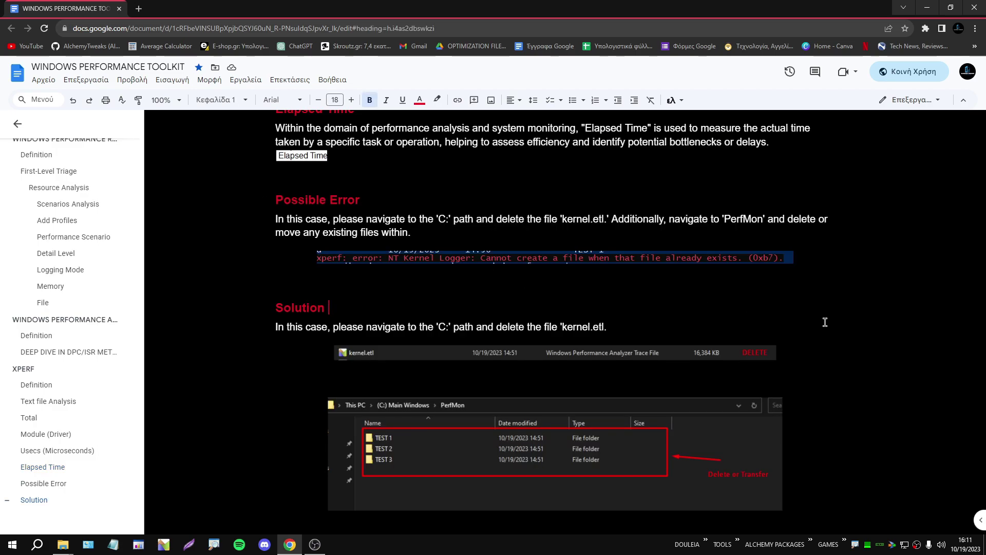
{"action": "scroll", "coordinate": [805, 321], "scroll_direction": "up", "scroll_amount": 4}
{"action": "scroll", "coordinate": [810, 325], "scroll_direction": "up", "scroll_amount": 4}
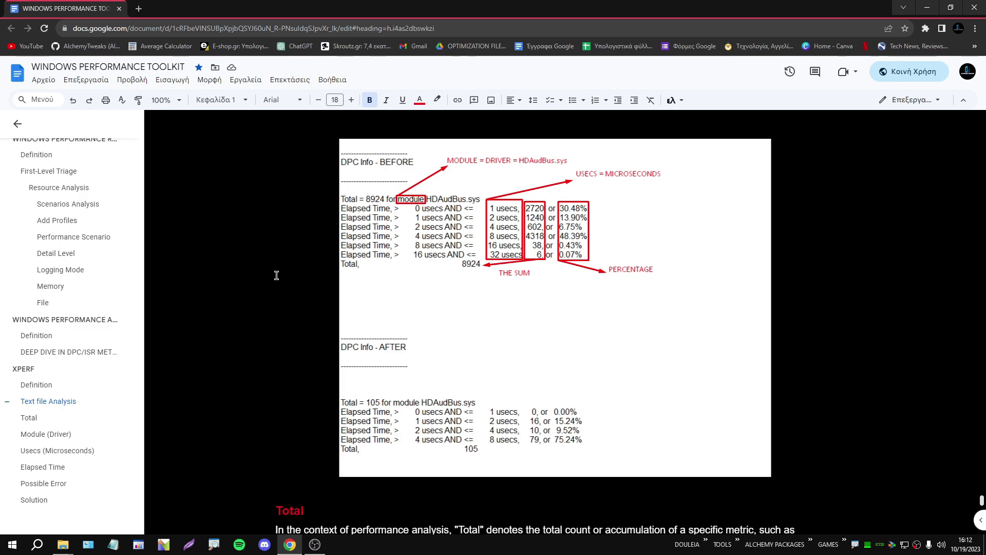
{"action": "scroll", "coordinate": [453, 286], "scroll_direction": "down", "scroll_amount": 7}
{"action": "scroll", "coordinate": [619, 315], "scroll_direction": "up", "scroll_amount": 7}
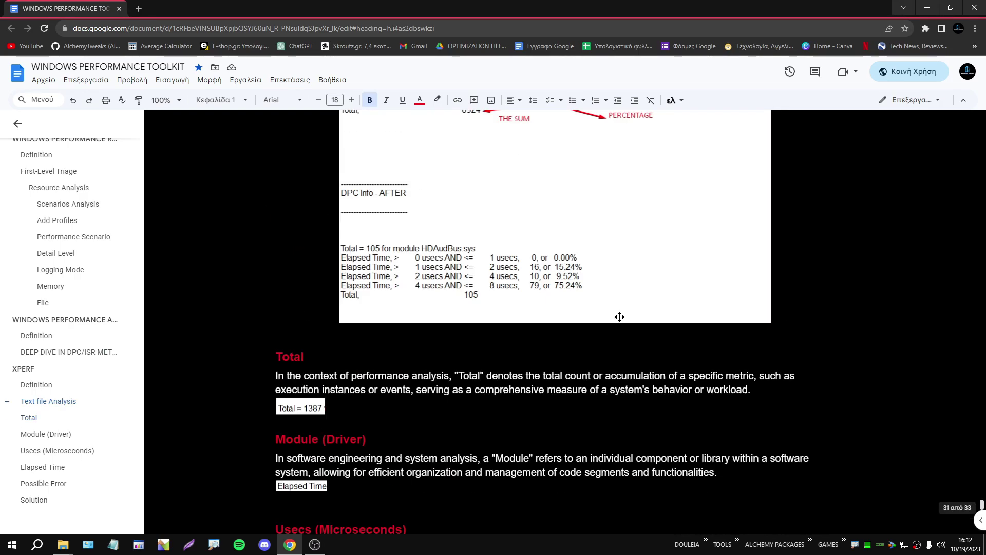
Open trace.etl from the TEST 1 folder in Windows Performance Analyzer and add the Computation DPC/ISR graph to the Analysis view.
{"action": "left_click", "coordinate": [927, 7]}
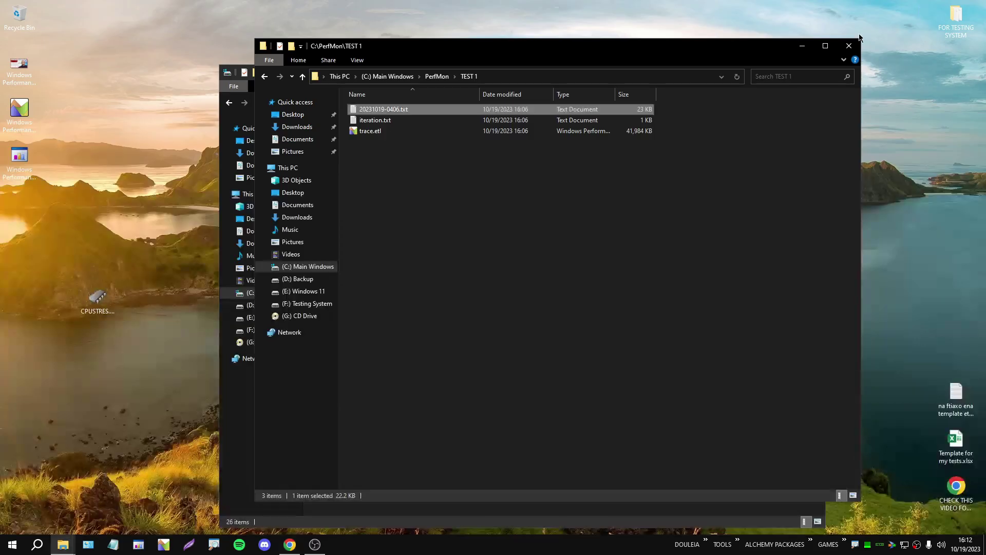
{"action": "left_click", "coordinate": [376, 132]}
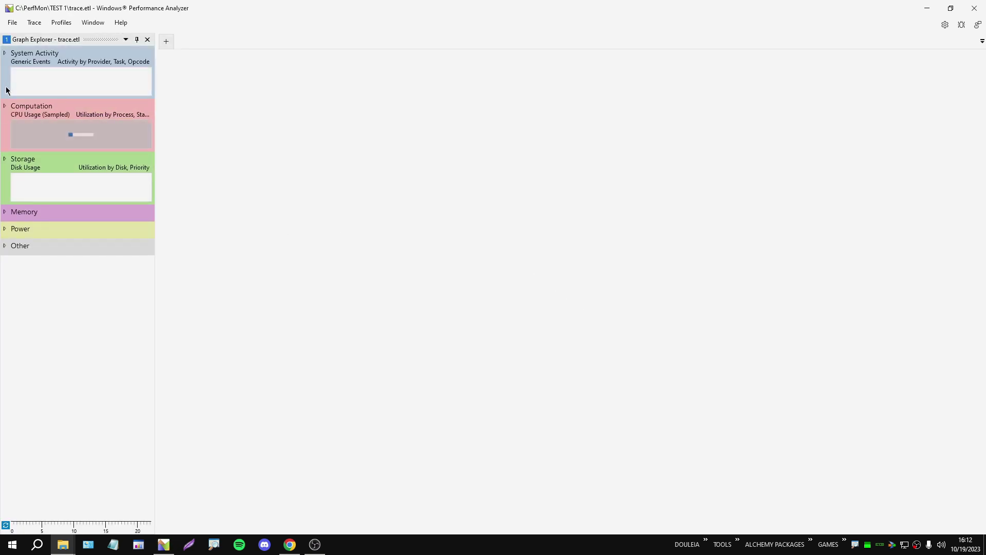
{"action": "left_click", "coordinate": [79, 138]}
{"action": "right_click", "coordinate": [117, 297]}
{"action": "left_click", "coordinate": [118, 292]}
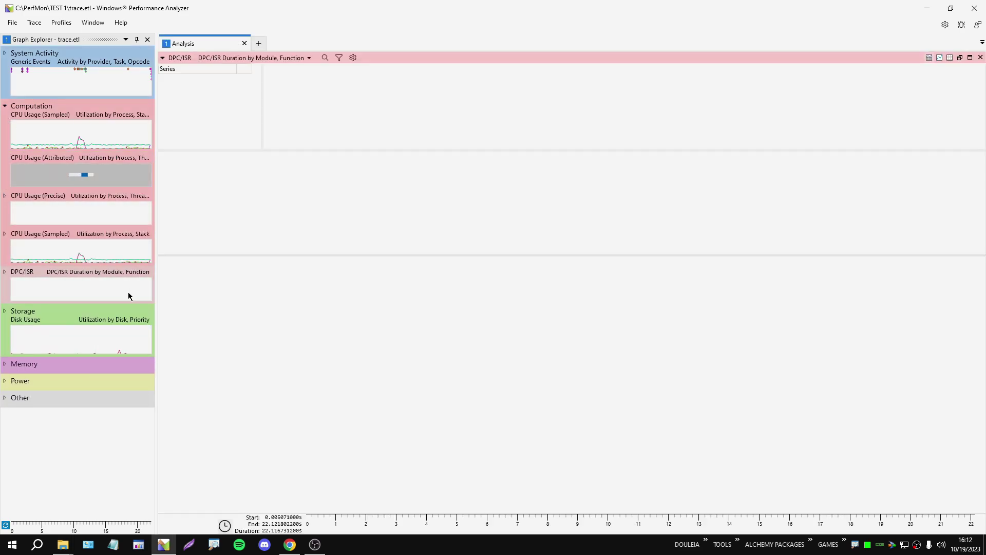
Close the analyzer and the open folder window, then start a General scenario recording in Windows Performance Recorder.
{"action": "left_click", "coordinate": [974, 8]}
{"action": "left_click", "coordinate": [838, 74]}
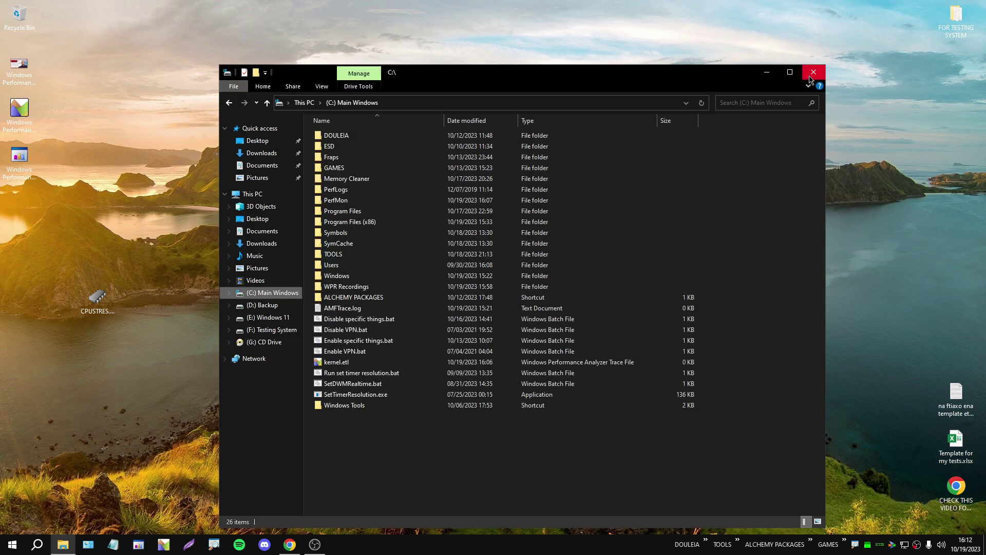
{"action": "left_click", "coordinate": [814, 73]}
{"action": "double_click", "coordinate": [24, 168]}
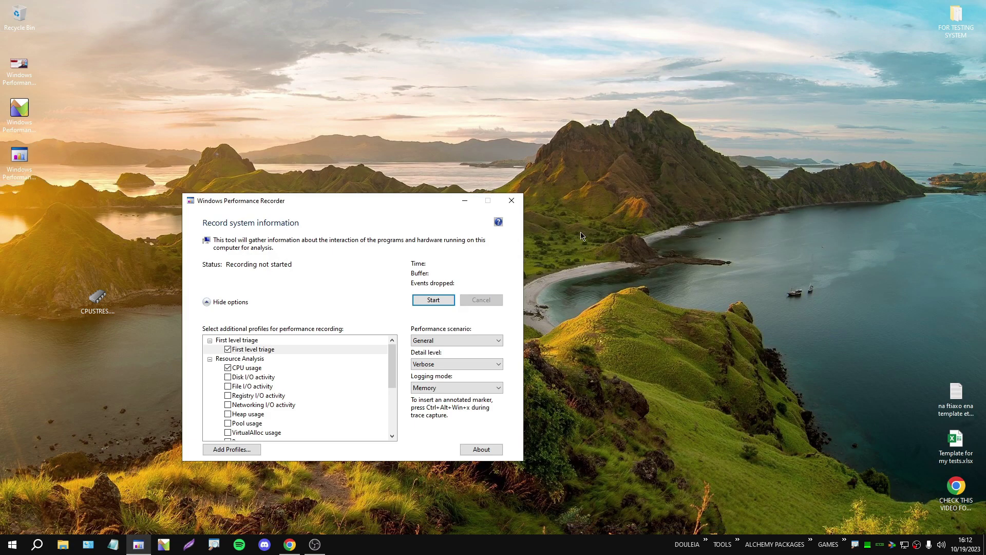
{"action": "left_click", "coordinate": [727, 254]}
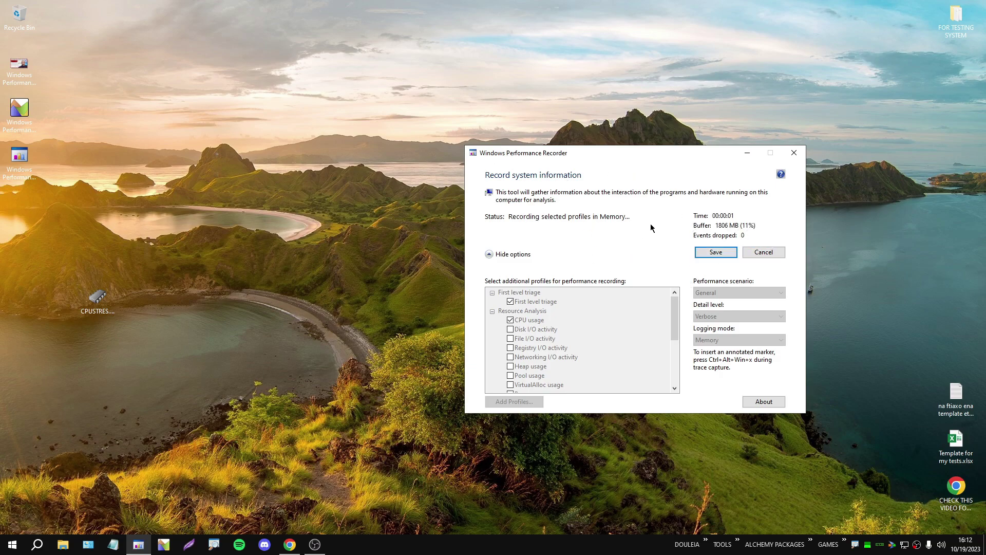
Launch CPU Stress, activate its first thread and set that thread's activity level to Maximum (100%).
{"action": "double_click", "coordinate": [99, 289]}
{"action": "right_click", "coordinate": [229, 149]}
{"action": "left_click", "coordinate": [250, 157]}
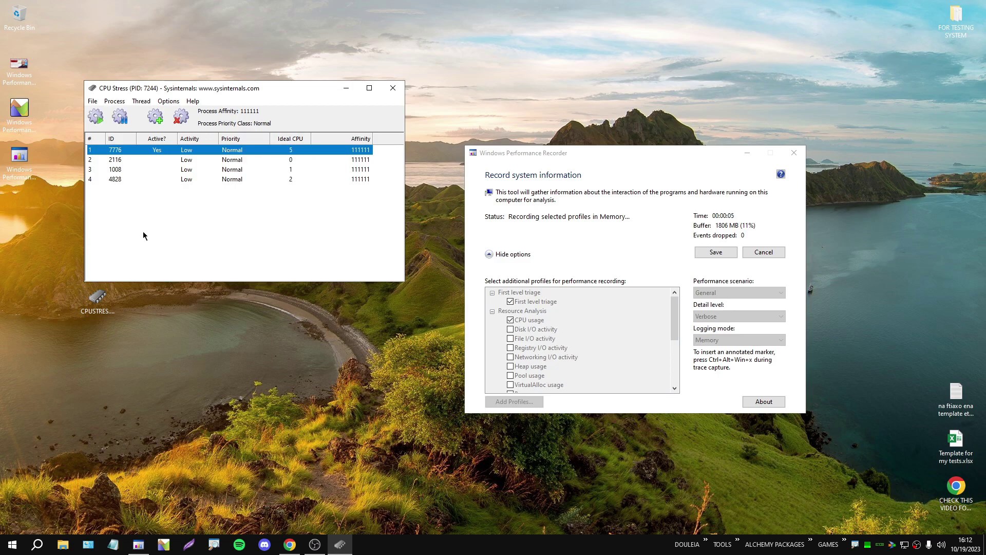
{"action": "right_click", "coordinate": [202, 150]}
{"action": "mouse_move", "coordinate": [244, 184]}
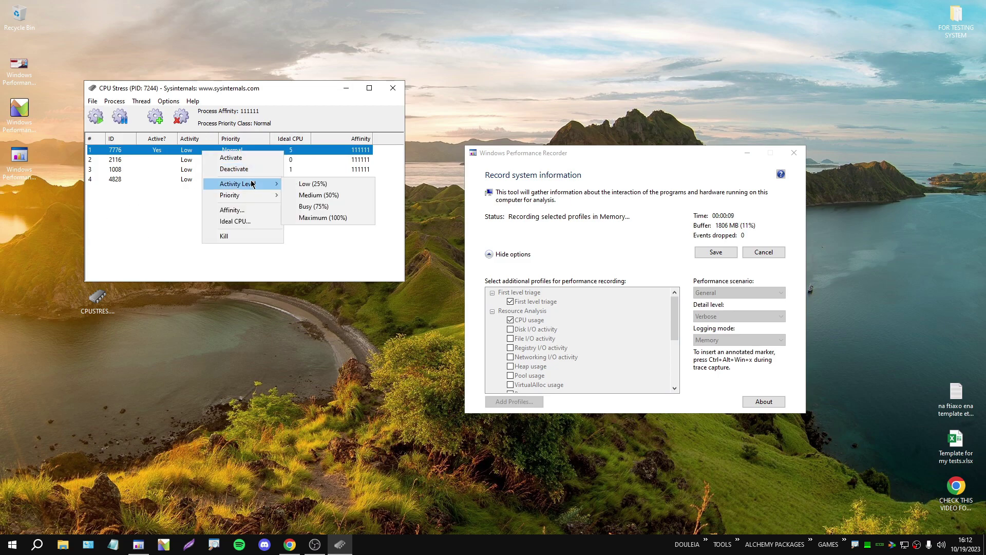
{"action": "left_click", "coordinate": [317, 218]}
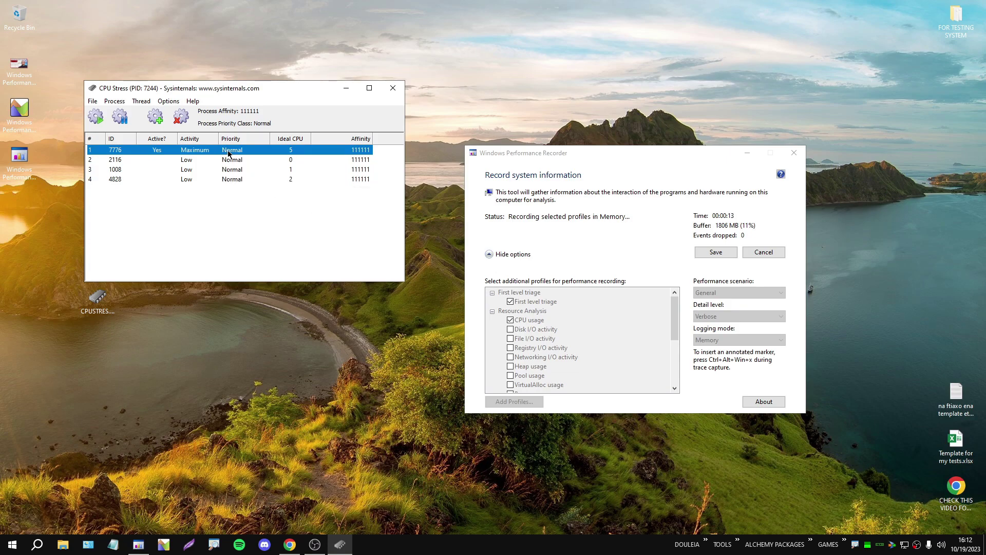
Stop and save the recording as AORUS.10-19-2023.16-12-46.etl, deactivating the stress thread and closing both CPU Stress and the recorder.
{"action": "left_click", "coordinate": [697, 252]}
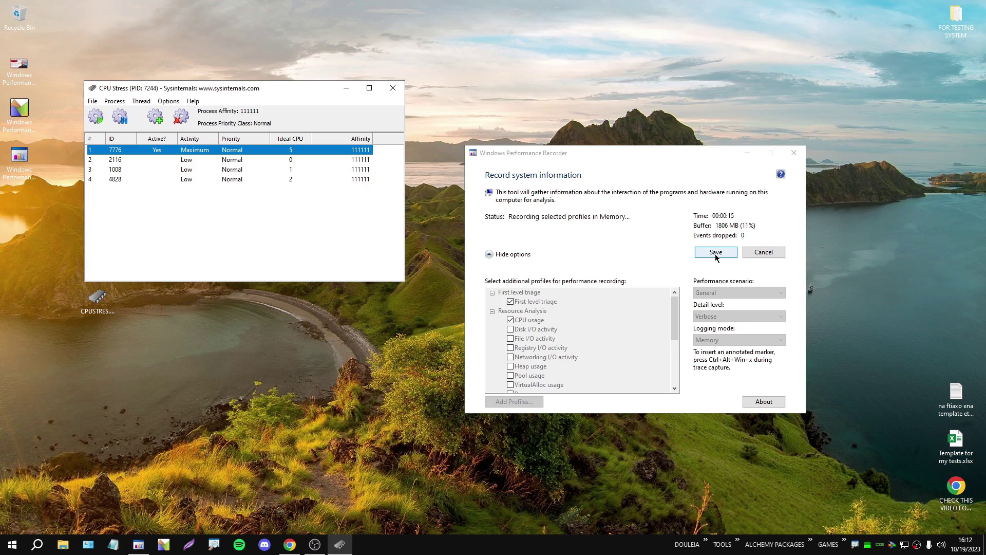
{"action": "right_click", "coordinate": [185, 153]}
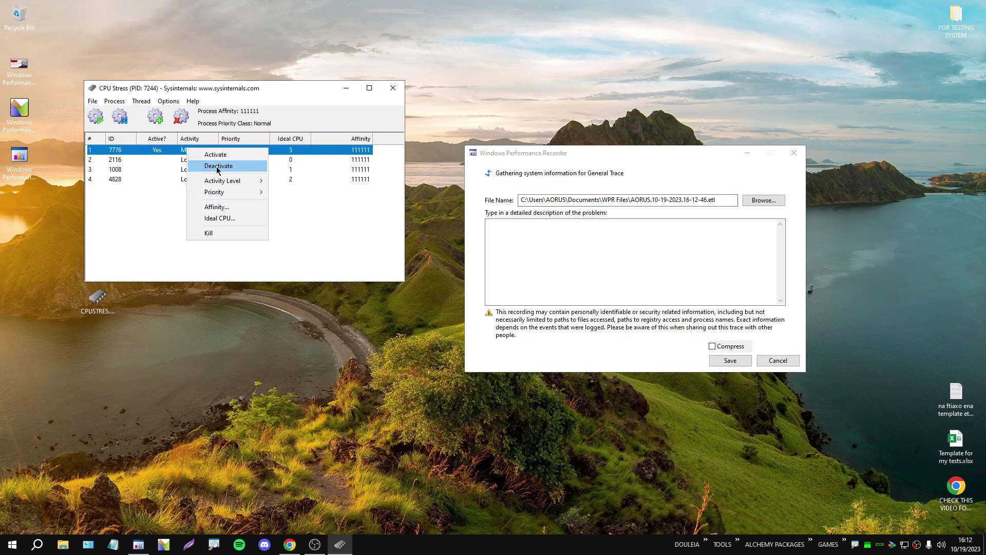
{"action": "left_click", "coordinate": [219, 163]}
{"action": "left_click", "coordinate": [394, 89]}
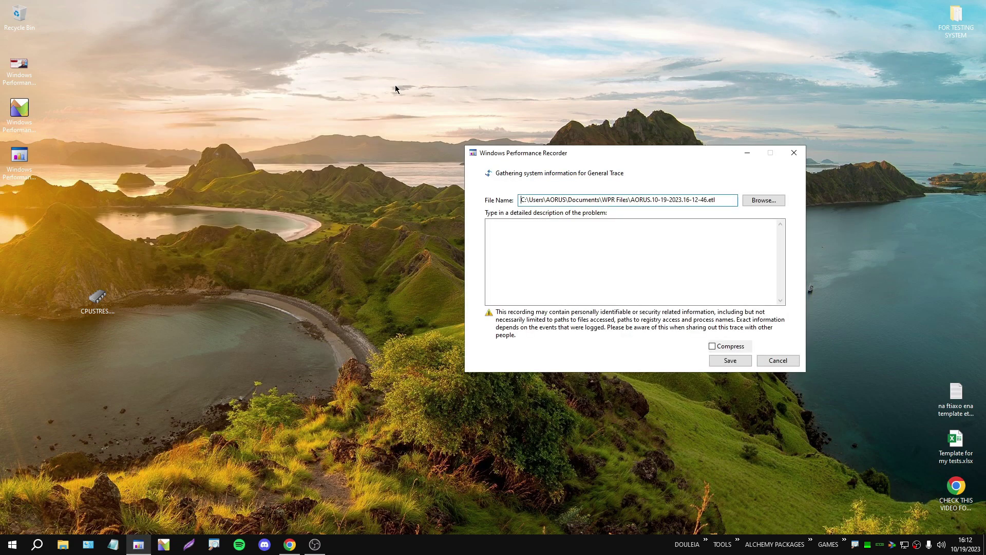
{"action": "left_click", "coordinate": [730, 361]}
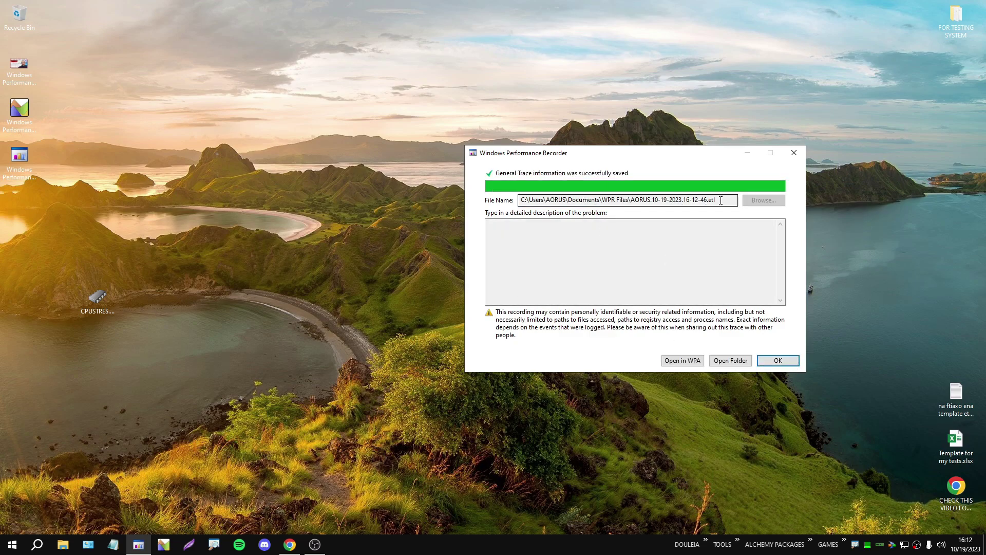
{"action": "left_click", "coordinate": [794, 153]}
Move AORUS.10-19-2023.16-12-46.etl from Documents\WPR Files to the desktop and delete everything else in that folder.
{"action": "double_click", "coordinate": [19, 18]}
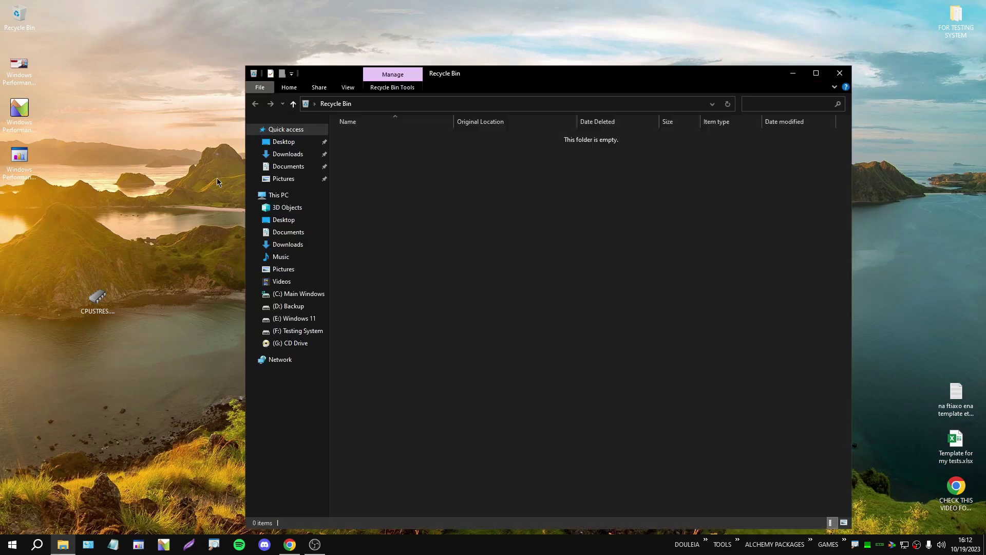
{"action": "left_click", "coordinate": [288, 232]}
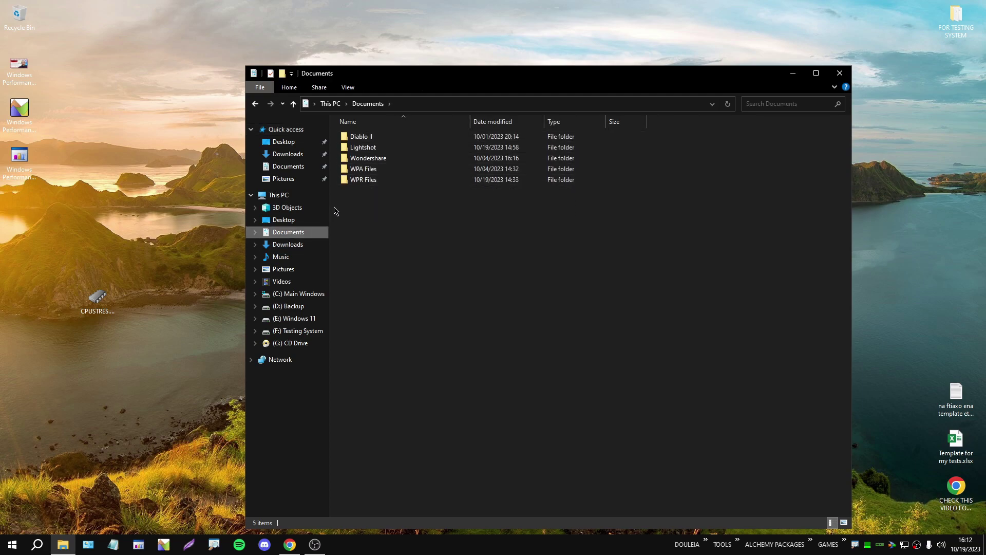
{"action": "double_click", "coordinate": [375, 180]}
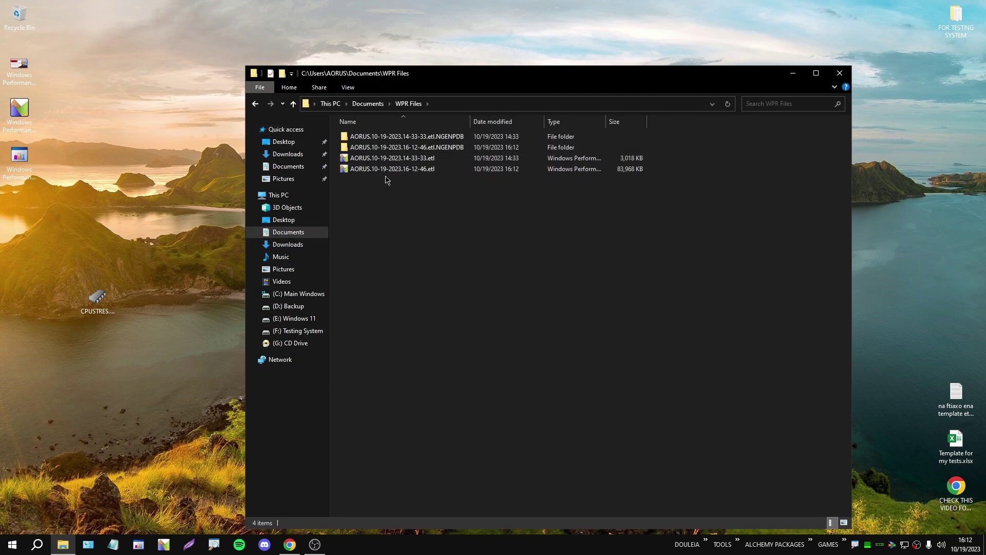
{"action": "left_click", "coordinate": [366, 169]}
{"action": "left_click_drag", "start_coordinate": [366, 169], "coordinate": [370, 15]}
{"action": "key", "text": "ctrl+a"}
{"action": "key", "text": "Delete"}
{"action": "key", "text": "Return"}
{"action": "left_click", "coordinate": [840, 73]}
{"action": "left_click_drag", "start_coordinate": [370, 15], "coordinate": [370, 157]}
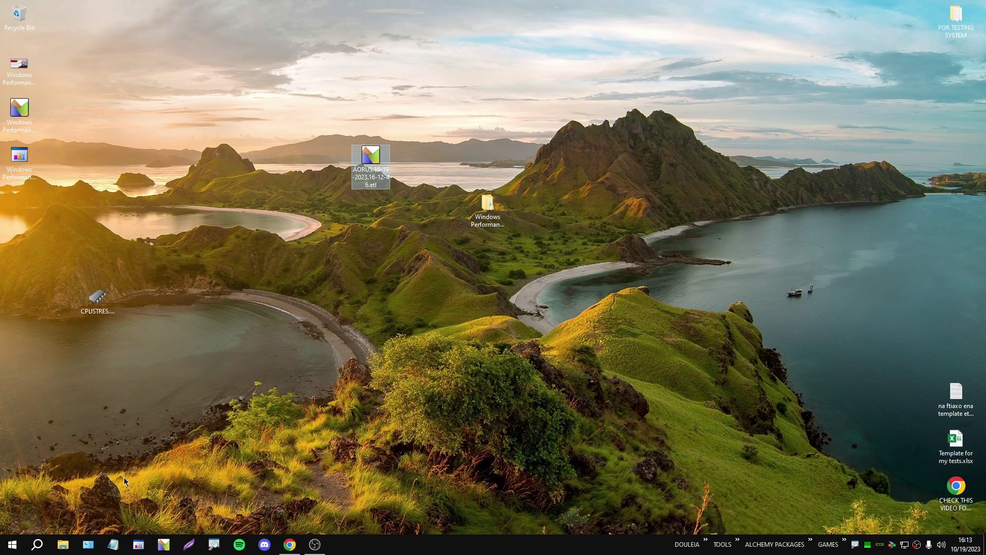
Move trace.etl from C:\PerfMon\TEST 1 to the desktop.
{"action": "left_click", "coordinate": [63, 544]}
{"action": "double_click", "coordinate": [381, 242]}
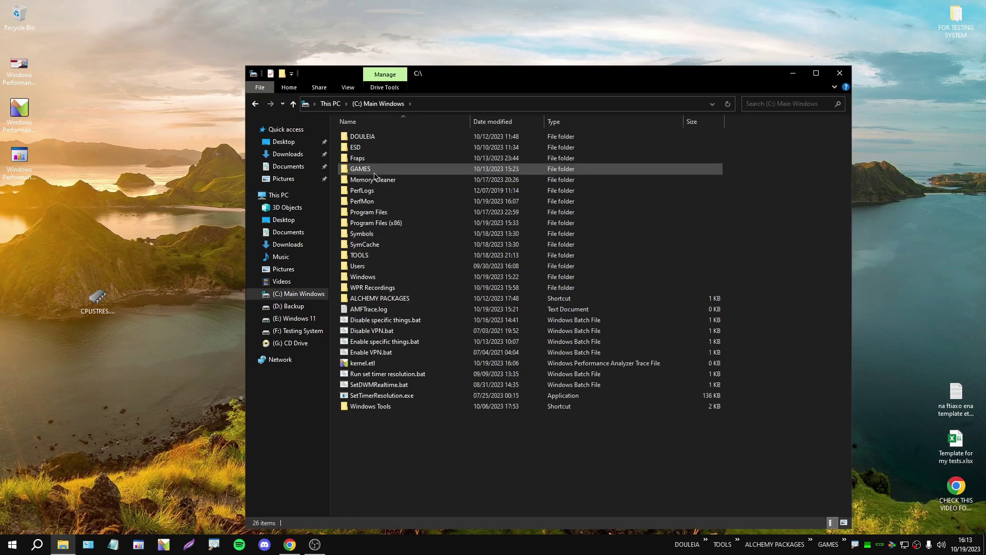
{"action": "double_click", "coordinate": [368, 201]}
{"action": "left_click_drag", "start_coordinate": [431, 82], "coordinate": [568, 80]}
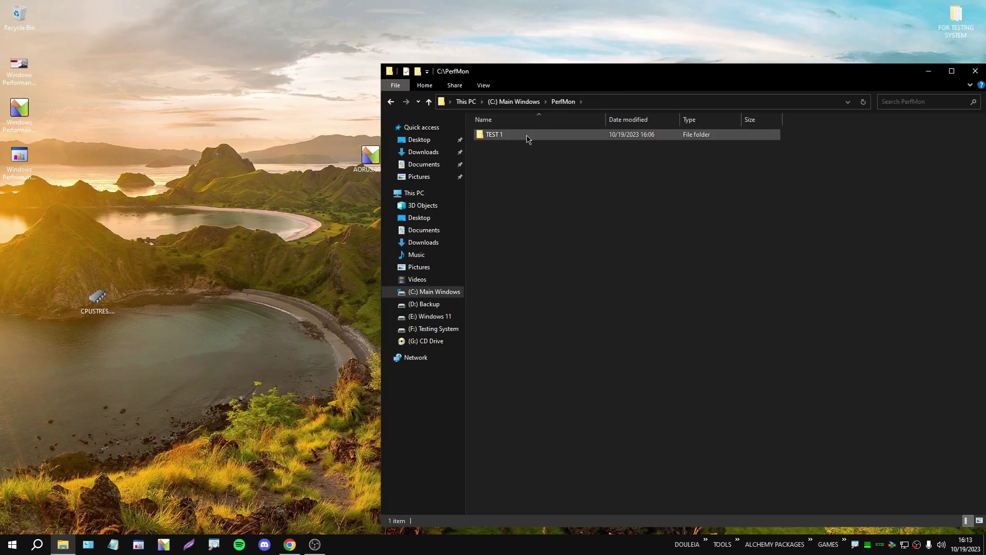
{"action": "double_click", "coordinate": [494, 134]}
{"action": "mouse_move", "coordinate": [501, 156]}
{"action": "left_mouse_down"}
{"action": "mouse_move", "coordinate": [330, 152]}
{"action": "mouse_move", "coordinate": [349, 165]}
{"action": "left_mouse_up"}
{"action": "left_click_drag", "start_coordinate": [598, 71], "coordinate": [366, 133]}
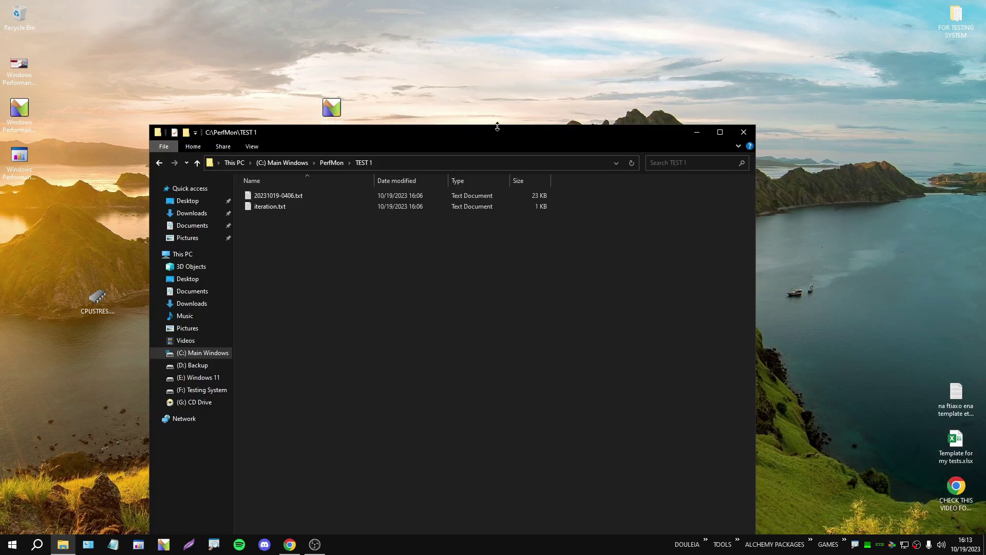
Delete the TEST 1 folder from C:\PerfMon and close the folder window.
{"action": "left_click_drag", "start_coordinate": [462, 269], "coordinate": [354, 188]}
{"action": "key", "text": "alt+Up"}
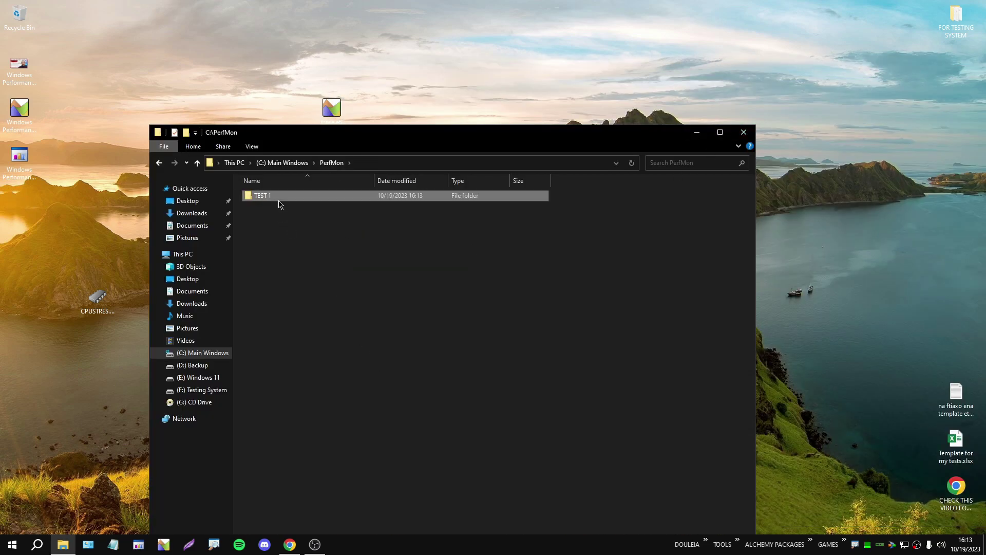
{"action": "key", "text": "Delete"}
{"action": "left_click", "coordinate": [749, 135]}
Arrange the trace.etl and AORUS.10-19-2023.16-12-46.etl icons side by side on the desktop.
{"action": "left_click_drag", "start_coordinate": [339, 159], "coordinate": [451, 141]}
{"action": "mouse_move", "coordinate": [340, 112]}
{"action": "left_mouse_down"}
{"action": "mouse_move", "coordinate": [348, 125]}
{"action": "mouse_move", "coordinate": [332, 224]}
{"action": "mouse_move", "coordinate": [267, 188]}
{"action": "left_mouse_up"}
{"action": "mouse_move", "coordinate": [448, 109]}
{"action": "left_mouse_down"}
{"action": "mouse_move", "coordinate": [385, 212]}
{"action": "mouse_move", "coordinate": [380, 162]}
{"action": "left_mouse_up"}
{"action": "left_click_drag", "start_coordinate": [318, 101], "coordinate": [424, 242]}
{"action": "left_click", "coordinate": [425, 242]}
{"action": "left_click", "coordinate": [24, 166]}
{"action": "left_click", "coordinate": [266, 291]}
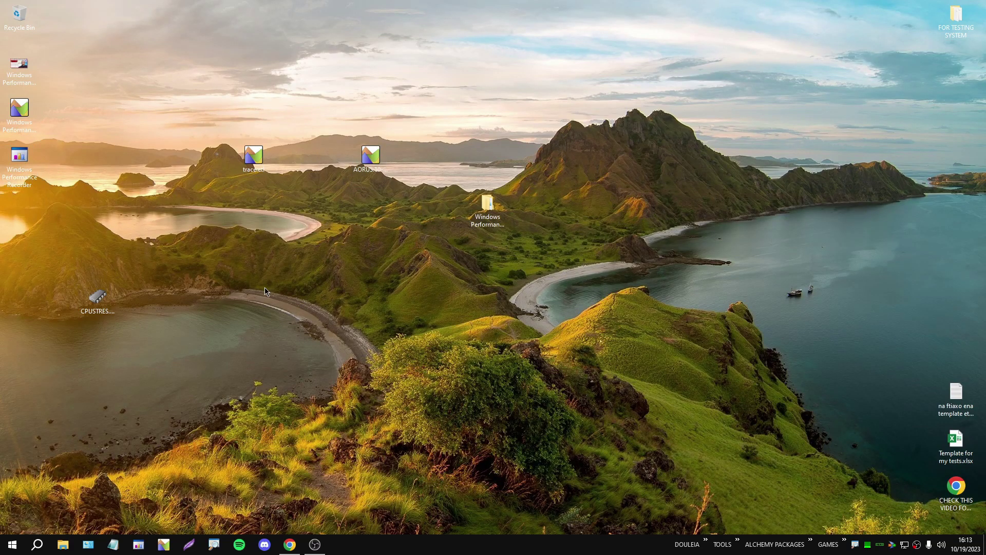
{"action": "mouse_move", "coordinate": [228, 204]}
{"action": "left_mouse_down"}
{"action": "mouse_move", "coordinate": [403, 112]}
{"action": "mouse_move", "coordinate": [413, 126]}
{"action": "mouse_move", "coordinate": [198, 196]}
{"action": "left_mouse_up"}
{"action": "left_click", "coordinate": [413, 128]}
{"action": "left_click", "coordinate": [198, 196]}
Switch to Windows Performance Analyzer and open trace.etl from the Desktop folder.
{"action": "left_click", "coordinate": [10, 112]}
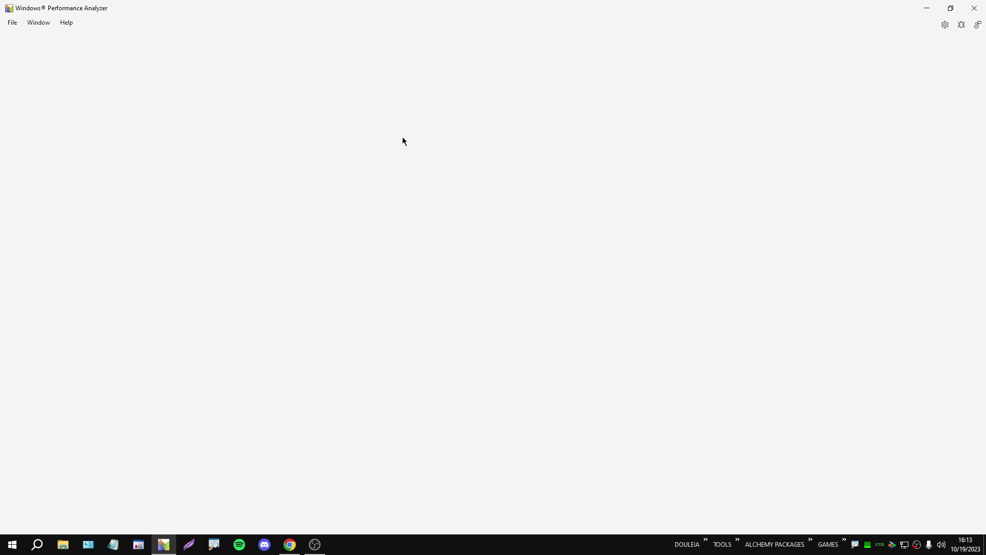
{"action": "left_click", "coordinate": [12, 22]}
{"action": "left_click", "coordinate": [23, 34]}
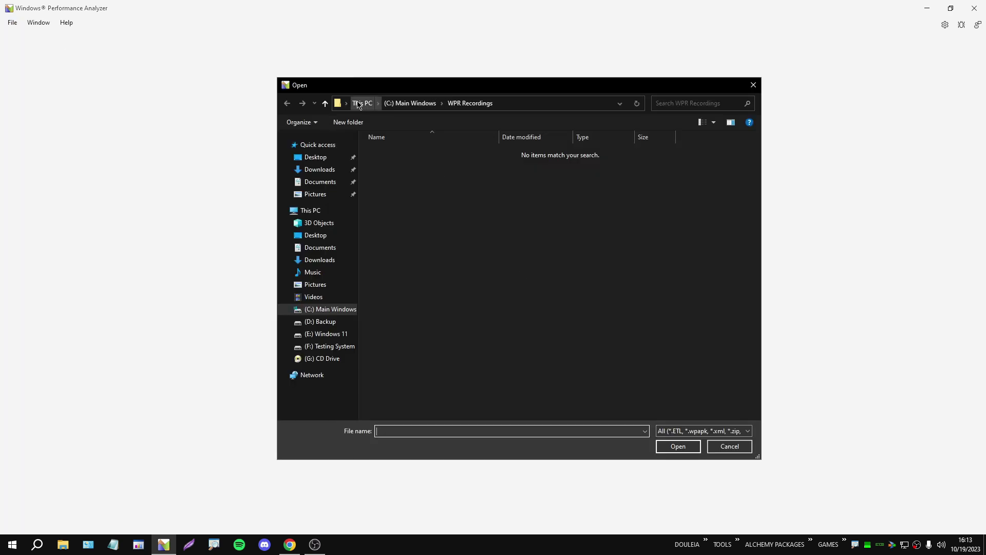
{"action": "left_click", "coordinate": [318, 157]}
{"action": "left_click", "coordinate": [393, 195]}
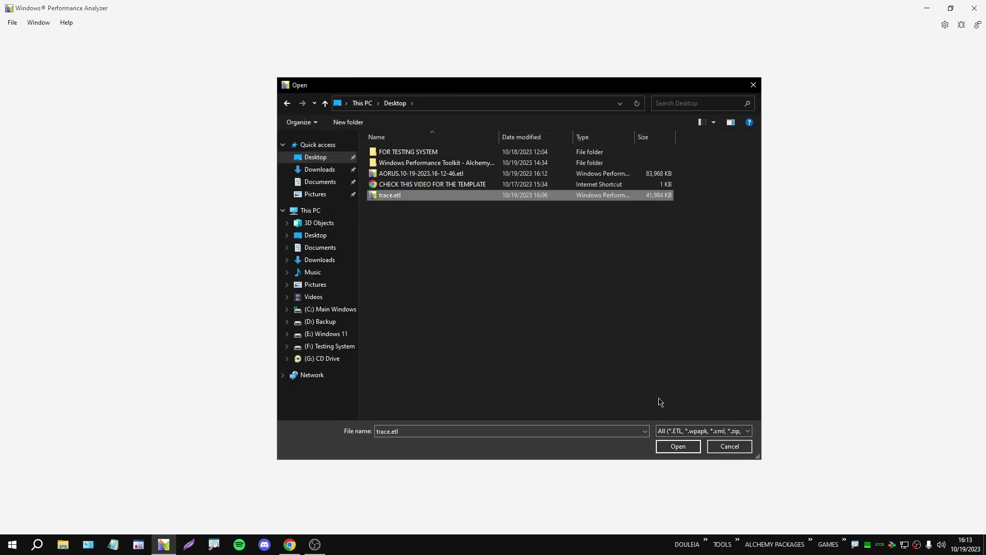
{"action": "left_click", "coordinate": [675, 446]}
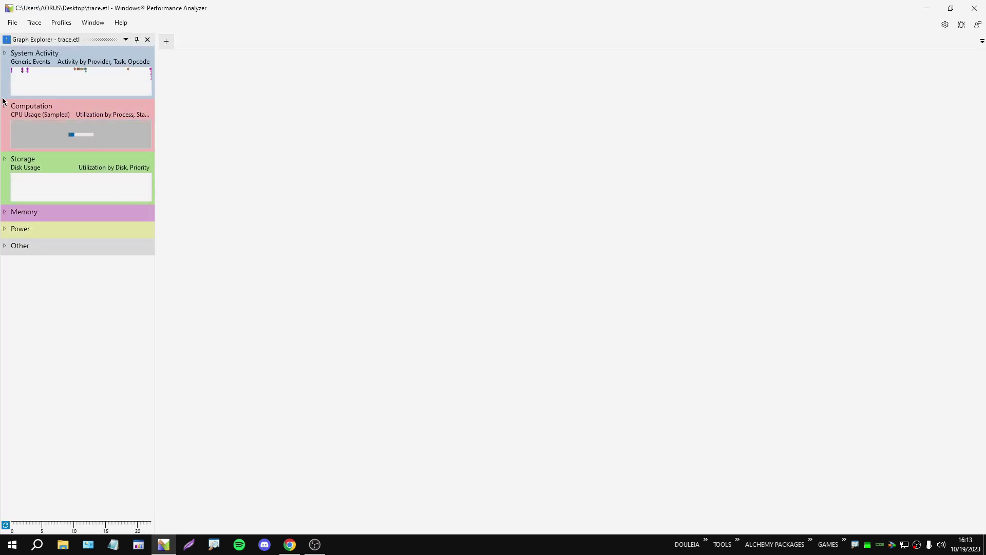
Add the Computation DPC/ISR graph of trace.etl to the Analysis view and hide the Graph Explorer.
{"action": "left_click", "coordinate": [5, 106]}
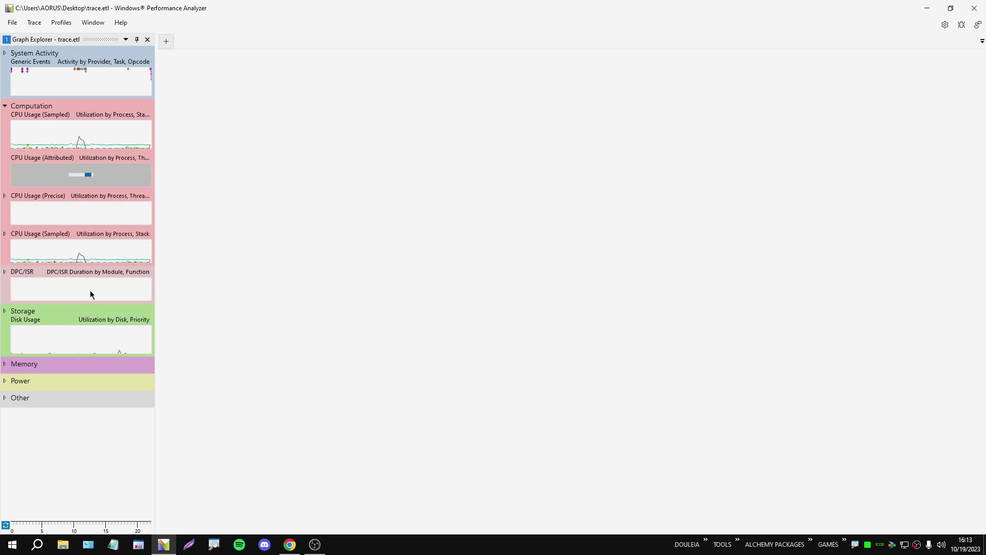
{"action": "right_click", "coordinate": [73, 287]}
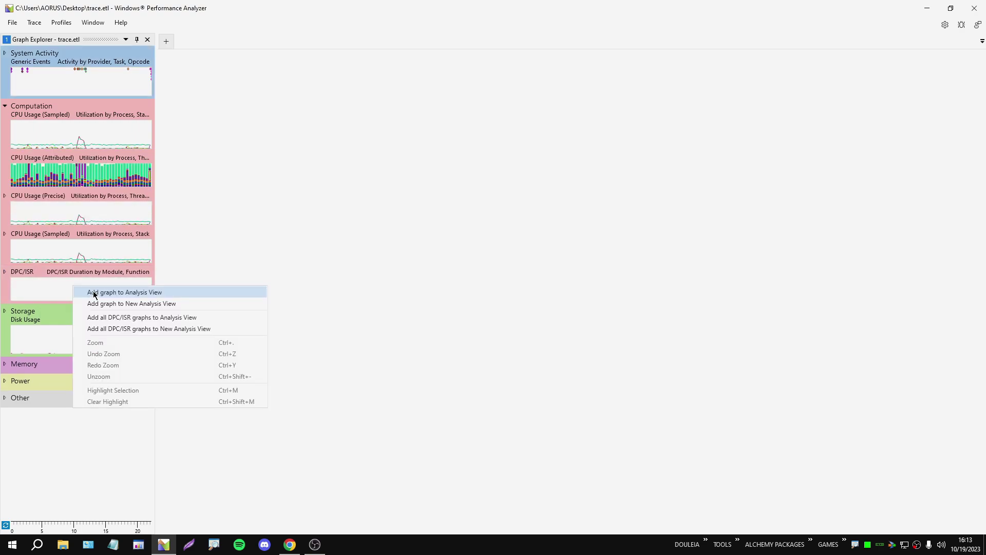
{"action": "left_click", "coordinate": [140, 295]}
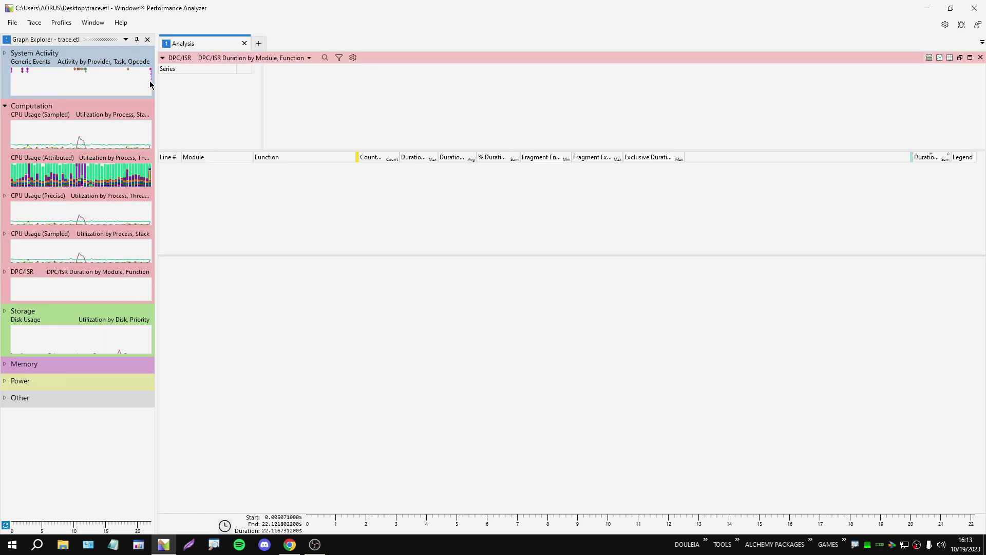
{"action": "left_click", "coordinate": [147, 40]}
{"action": "left_click", "coordinate": [10, 22]}
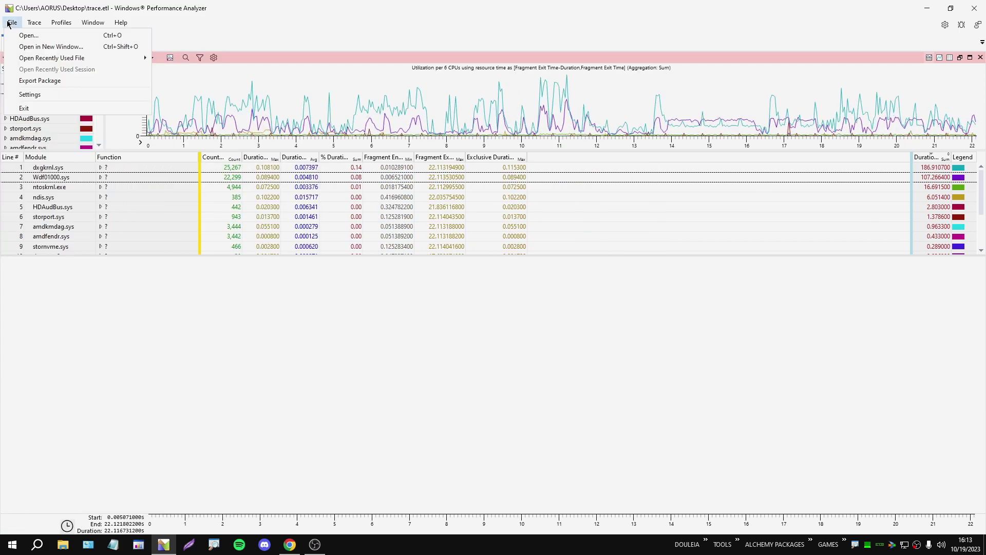
{"action": "left_click", "coordinate": [267, 28]}
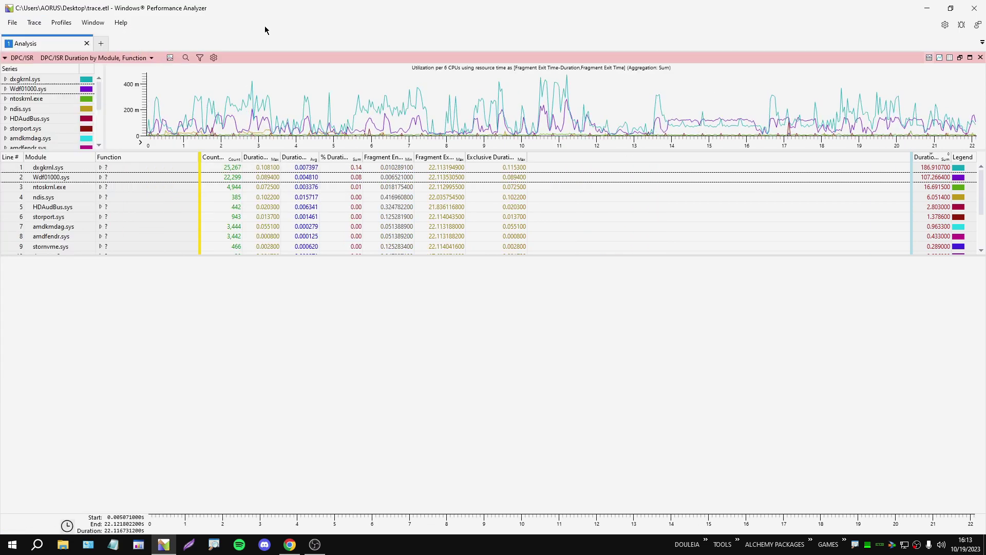
Create a second analysis view and open AORUS.10-19-2023.16-12-46.etl from the Desktop alongside trace.etl.
{"action": "left_click", "coordinate": [101, 44]}
{"action": "left_click", "coordinate": [11, 23]}
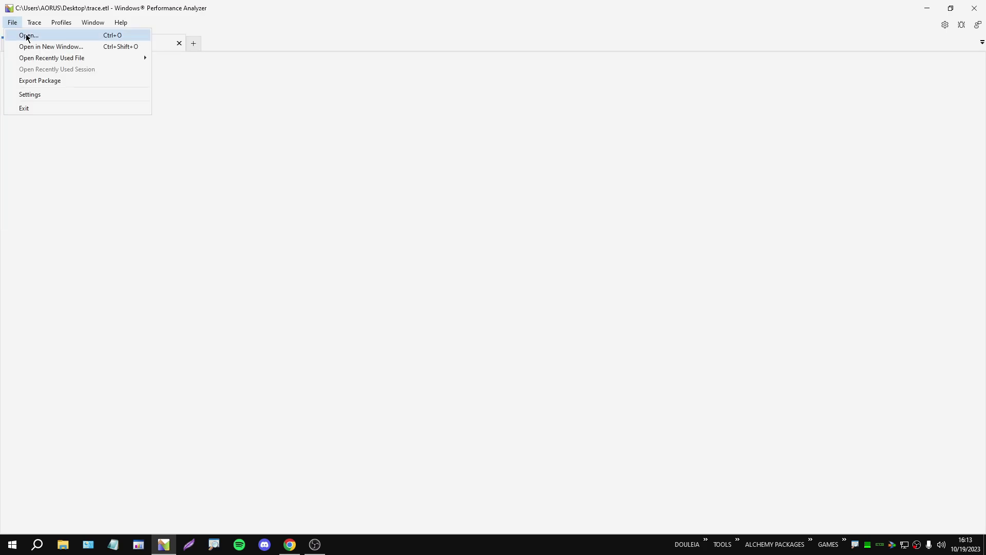
{"action": "left_click", "coordinate": [24, 34]}
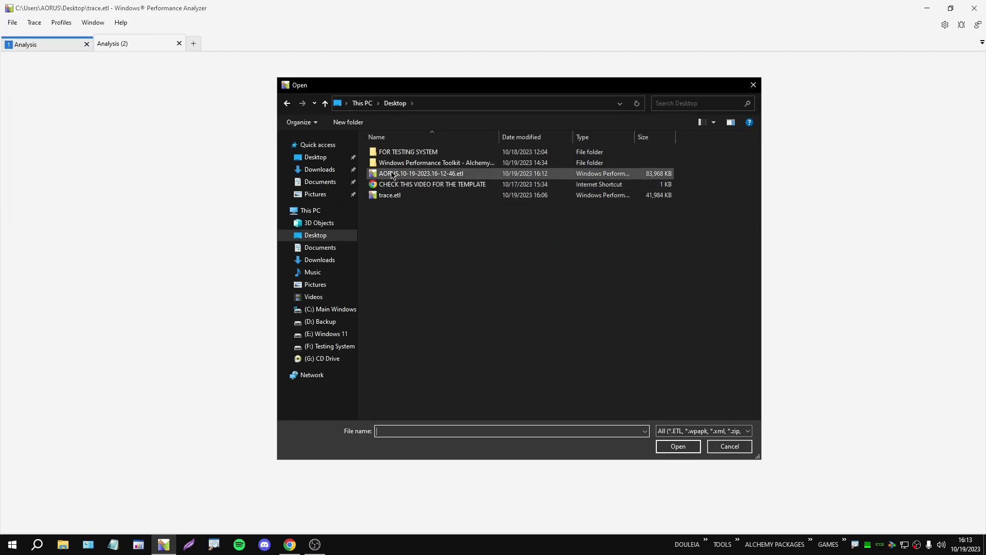
{"action": "left_click", "coordinate": [392, 175]}
{"action": "left_click", "coordinate": [685, 445]}
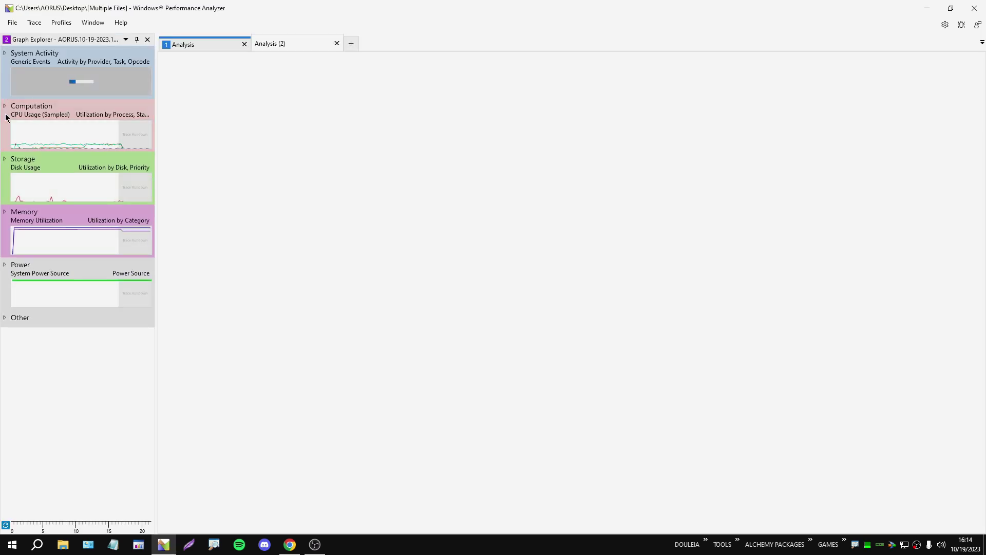
Add the Computation DPC/ISR graph of the AORUS.10-19-2023.16-12-46.etl trace to the Analysis (2) view.
{"action": "left_click", "coordinate": [190, 46]}
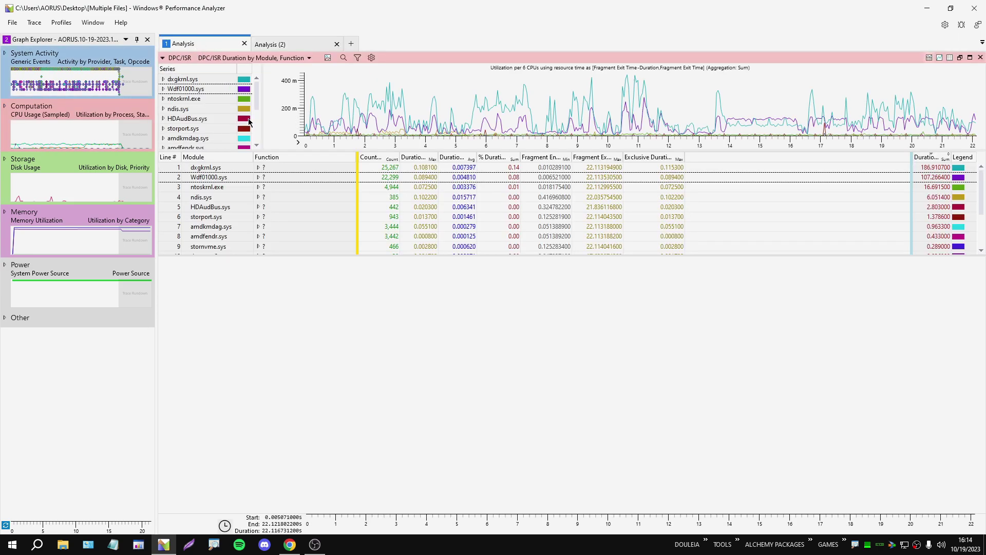
{"action": "left_click", "coordinate": [287, 44]}
{"action": "left_click", "coordinate": [186, 44]}
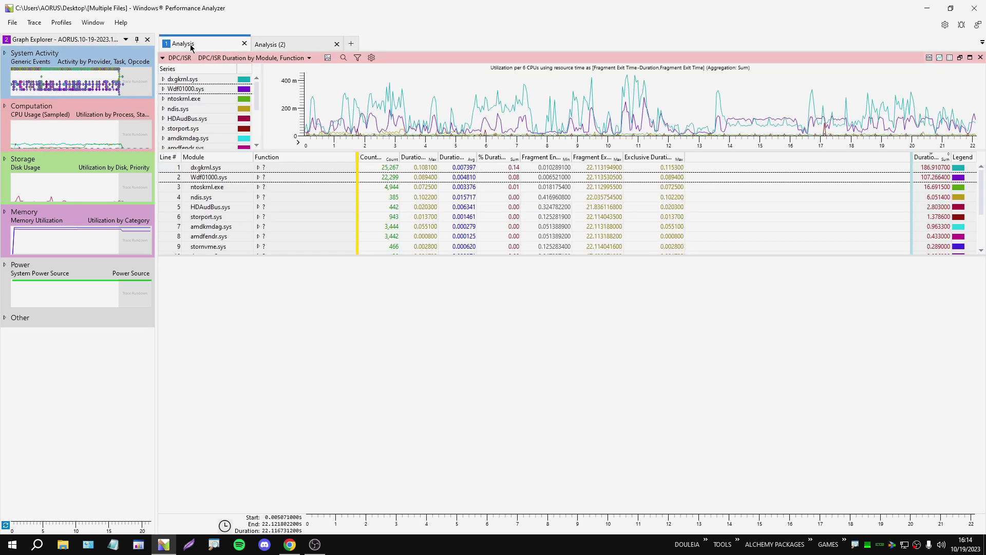
{"action": "left_click", "coordinate": [277, 47]}
{"action": "left_click", "coordinate": [5, 106]}
{"action": "right_click", "coordinate": [72, 294]}
{"action": "left_click", "coordinate": [92, 296]}
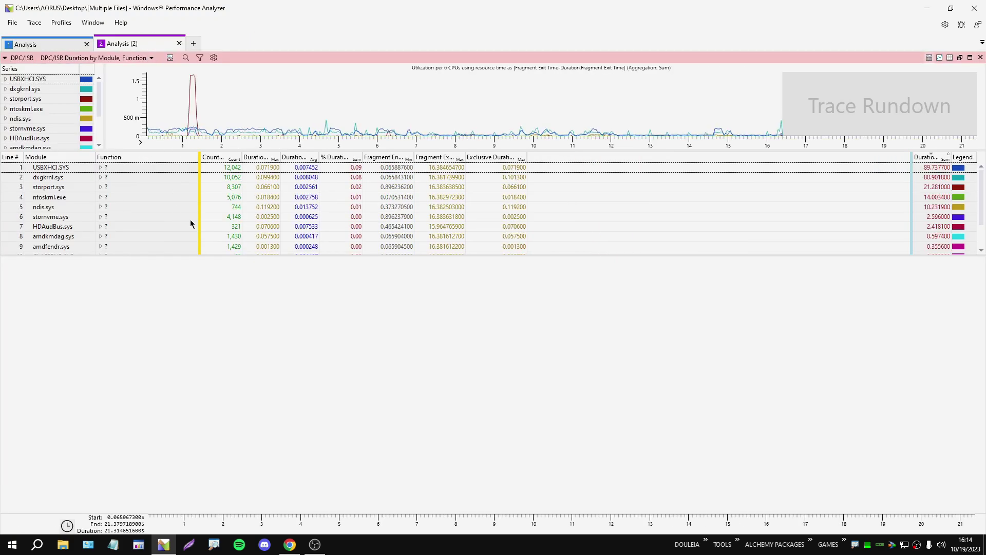
Compare the DPC/ISR data of the two traces by switching between the Analysis and Analysis (2) views.
{"action": "left_click", "coordinate": [59, 45]}
{"action": "left_click", "coordinate": [125, 43]}
{"action": "left_click", "coordinate": [51, 44]}
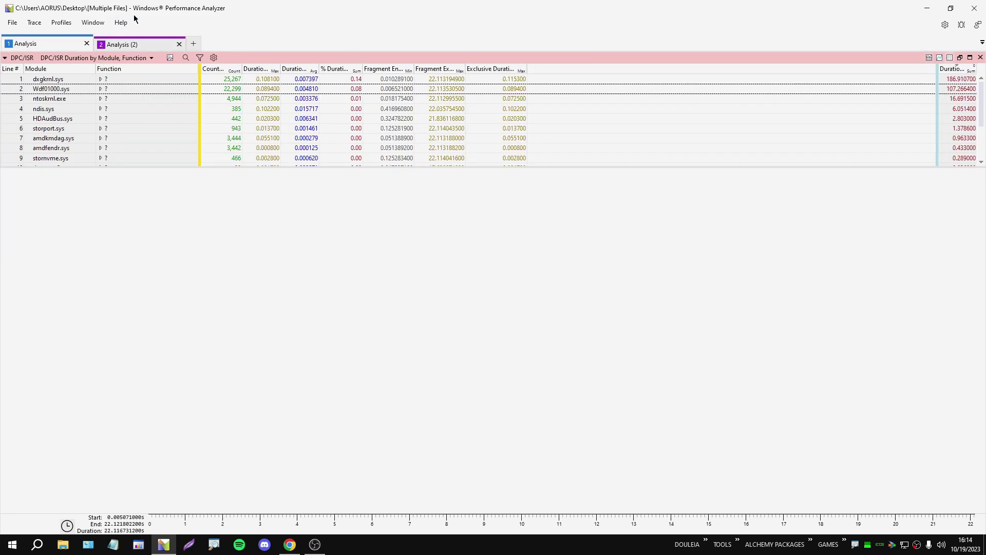
Apply the TEST 12345 preset to the DPC/ISR tables in both the Analysis (2) and Analysis views.
{"action": "left_click", "coordinate": [123, 44]}
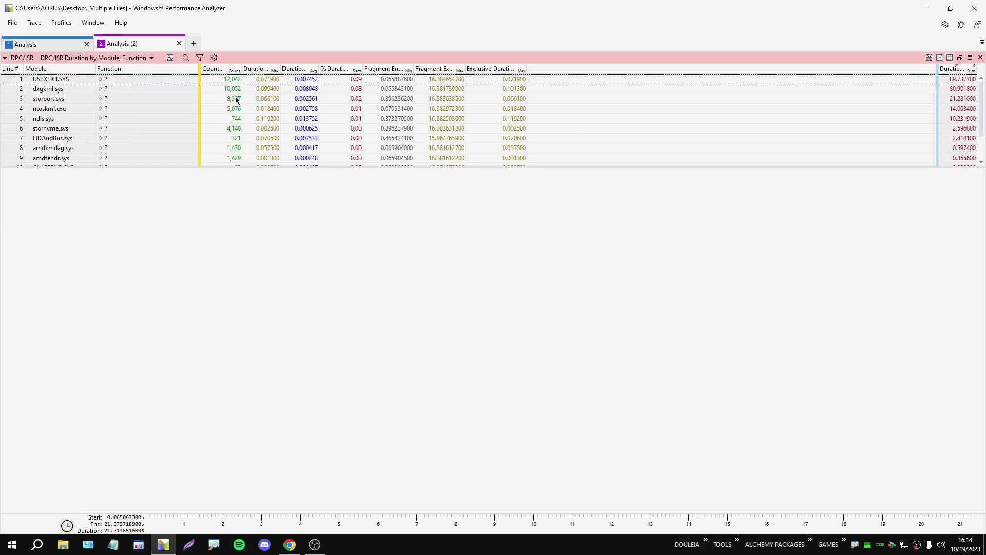
{"action": "left_click", "coordinate": [118, 58]}
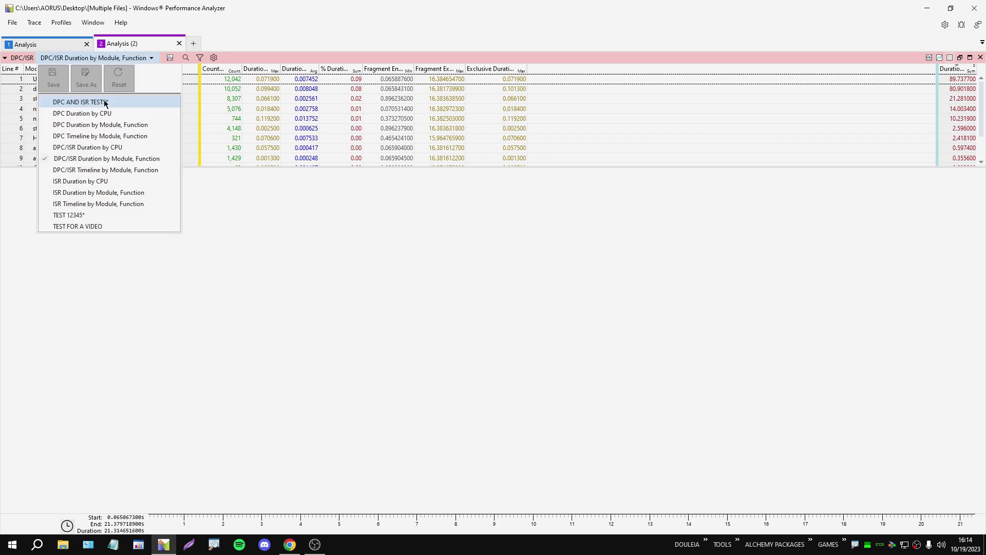
{"action": "left_click", "coordinate": [86, 216]}
{"action": "left_click", "coordinate": [52, 45]}
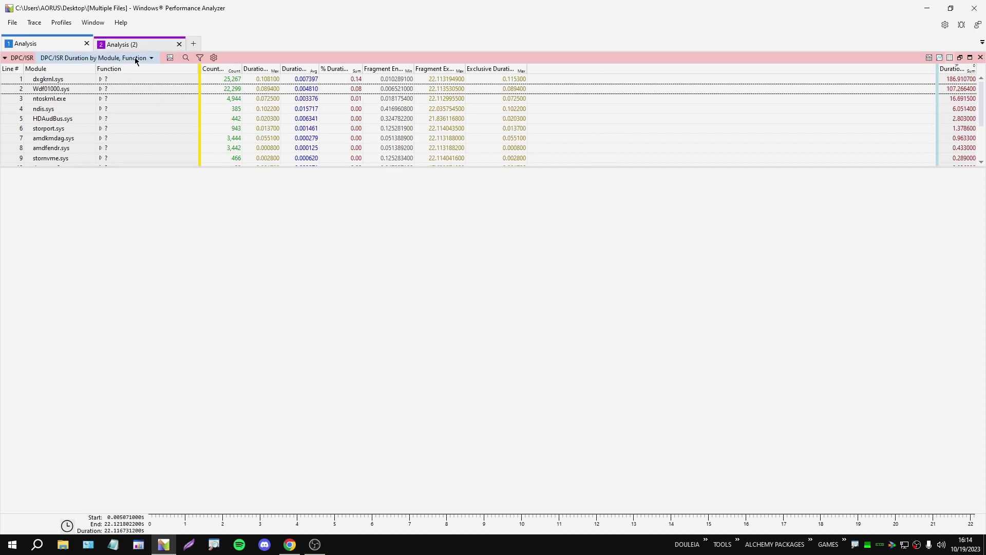
{"action": "left_click", "coordinate": [137, 58]}
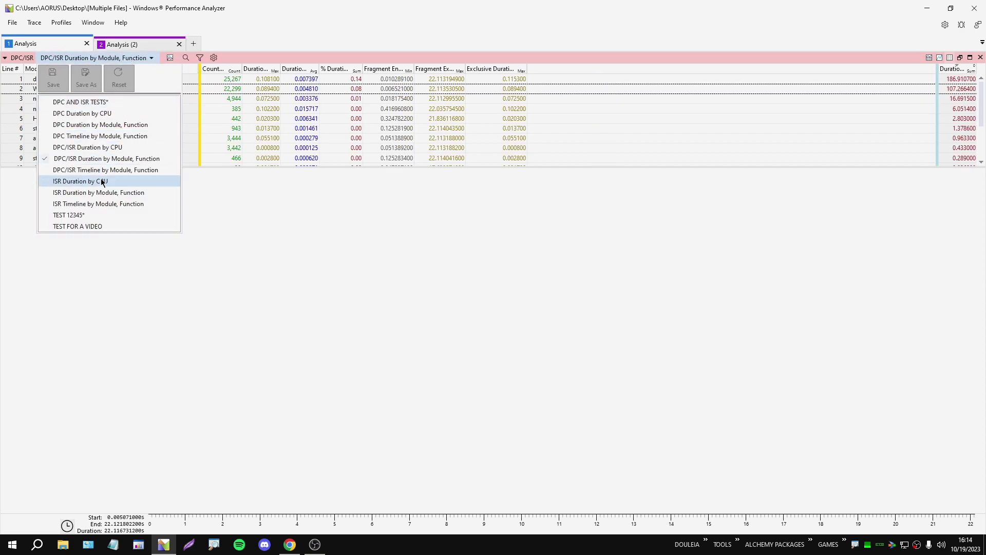
{"action": "left_click", "coordinate": [80, 216]}
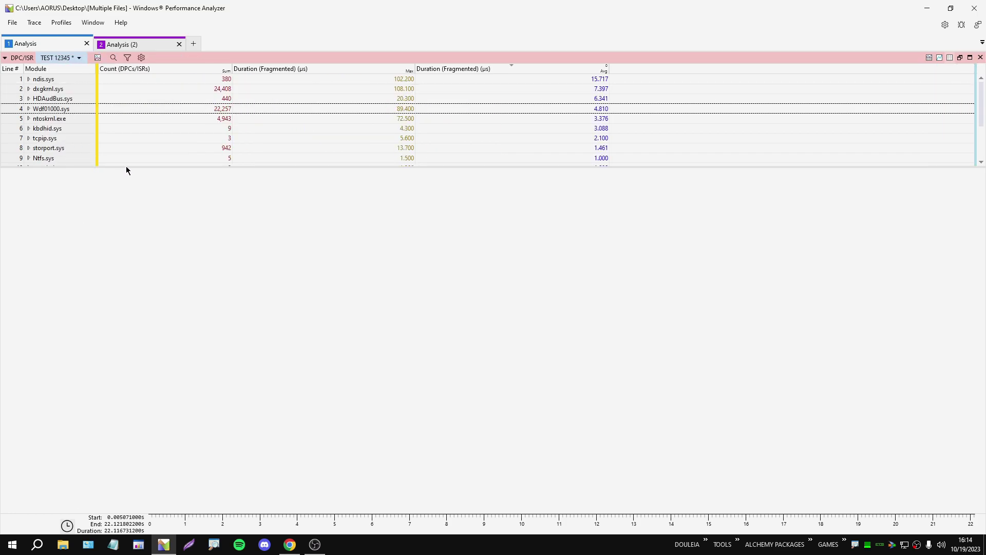
Enlarge the DPC/ISR tables in both views and dock the Analysis (2) view below the Analysis view.
{"action": "left_click_drag", "start_coordinate": [131, 168], "coordinate": [116, 297]}
{"action": "left_click", "coordinate": [140, 44]}
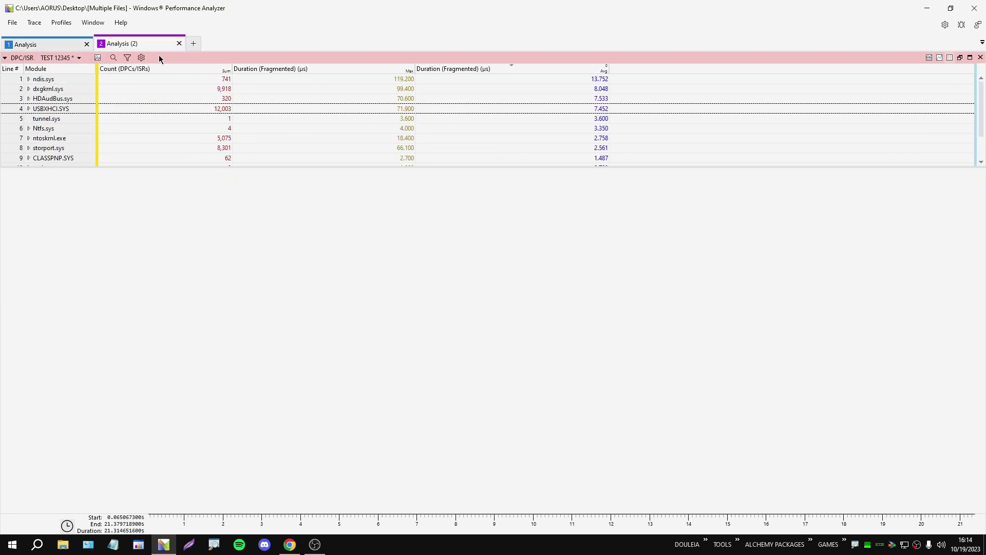
{"action": "left_click_drag", "start_coordinate": [133, 167], "coordinate": [72, 204]}
{"action": "left_click_drag", "start_coordinate": [103, 44], "coordinate": [135, 272]}
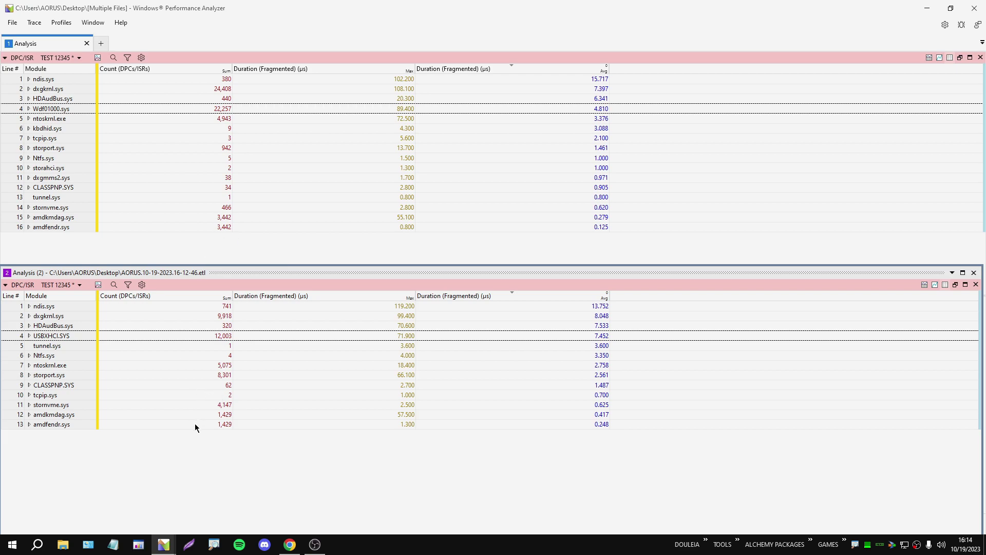
Compare the driver modules of the two traces, marking USBXHCI.SYS in Analysis (2) and the module list in Analysis, and clear the marks.
{"action": "left_click_drag", "start_coordinate": [33, 342], "coordinate": [68, 342]}
{"action": "mouse_move", "coordinate": [81, 77]}
{"action": "left_mouse_down"}
{"action": "mouse_move", "coordinate": [90, 111]}
{"action": "mouse_move", "coordinate": [74, 244]}
{"action": "left_mouse_up"}
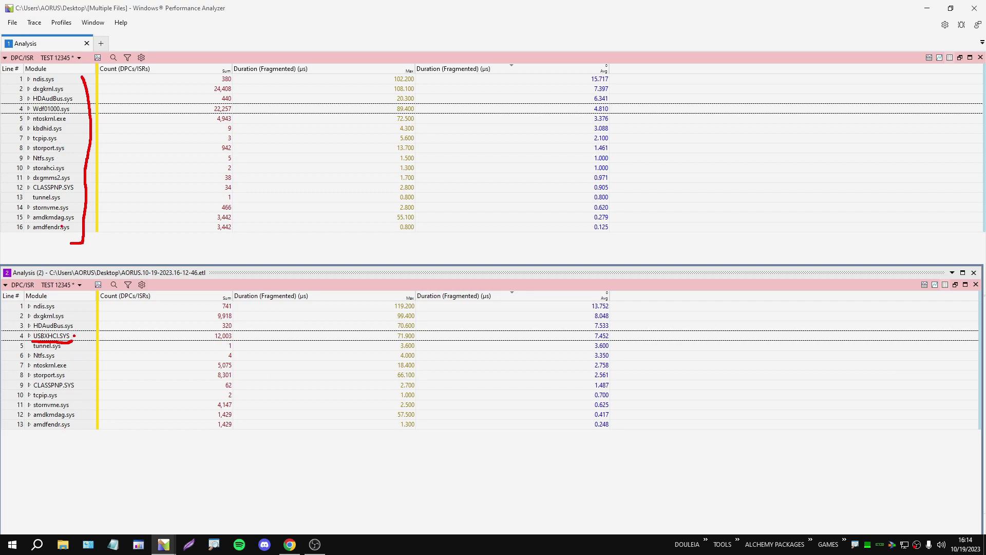
{"action": "key", "text": "Escape"}
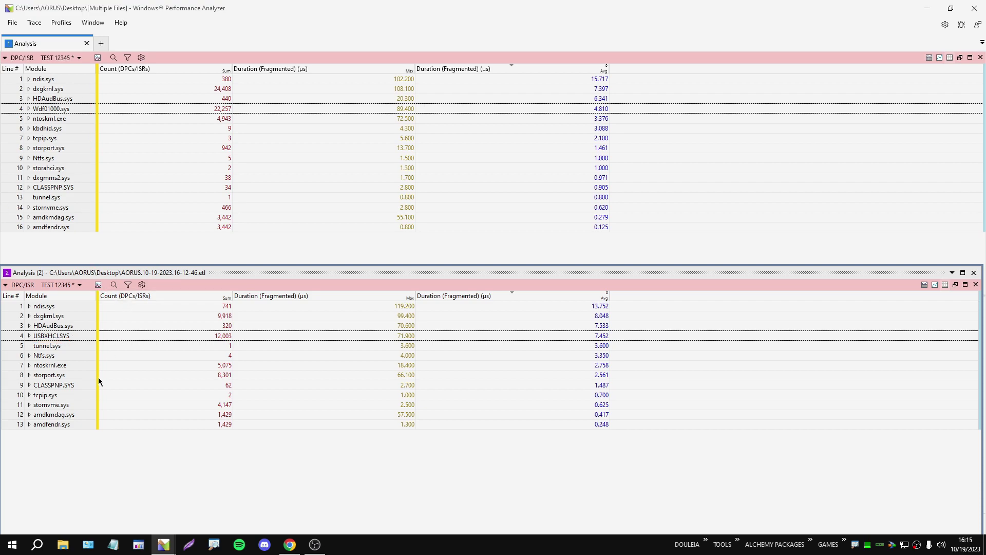
{"action": "left_click", "coordinate": [82, 427]}
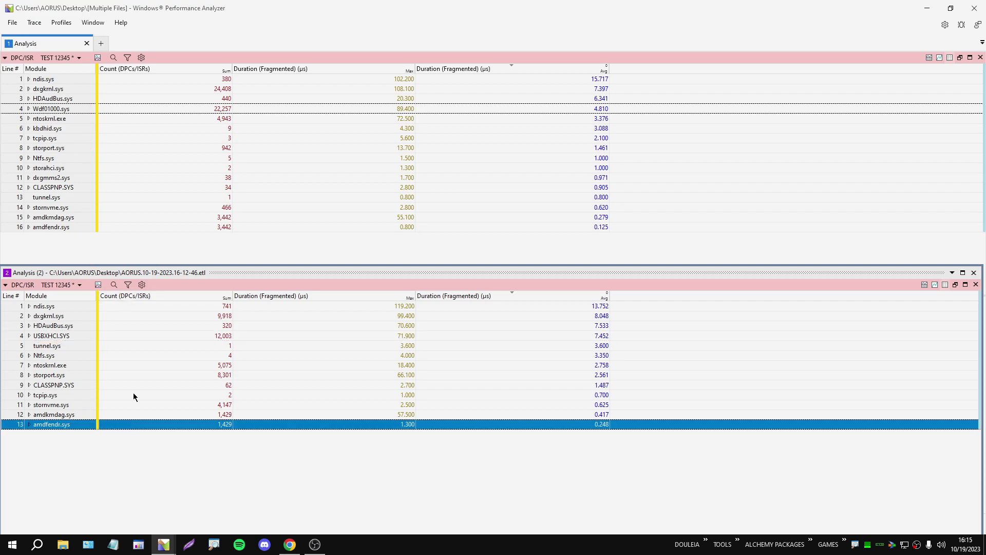
Browse the Desktop traces for opening another file, cancel without choosing one, and close Windows Performance Analyzer.
{"action": "left_click", "coordinate": [110, 255]}
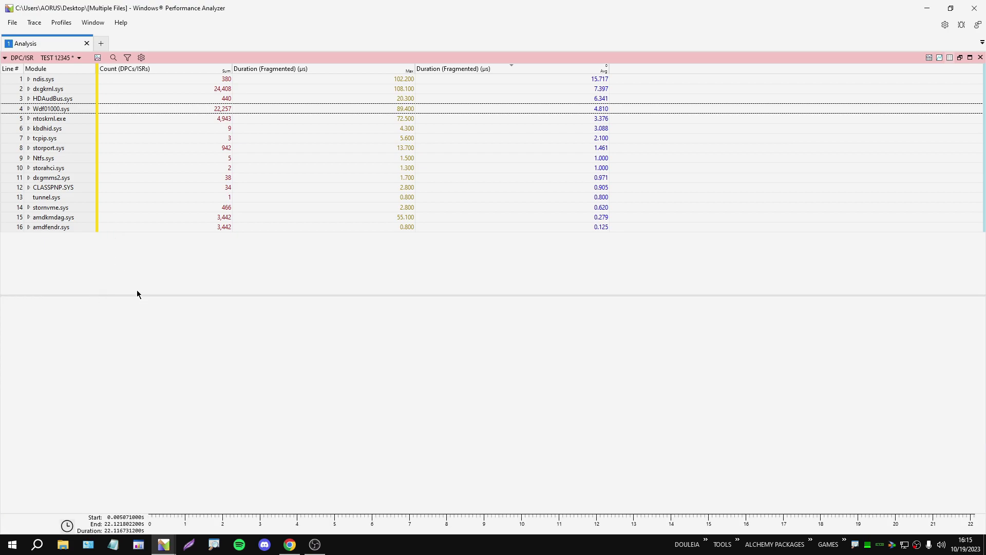
{"action": "left_click", "coordinate": [13, 23]}
{"action": "left_click", "coordinate": [258, 76]}
{"action": "left_click", "coordinate": [13, 23]}
{"action": "left_click", "coordinate": [30, 80]}
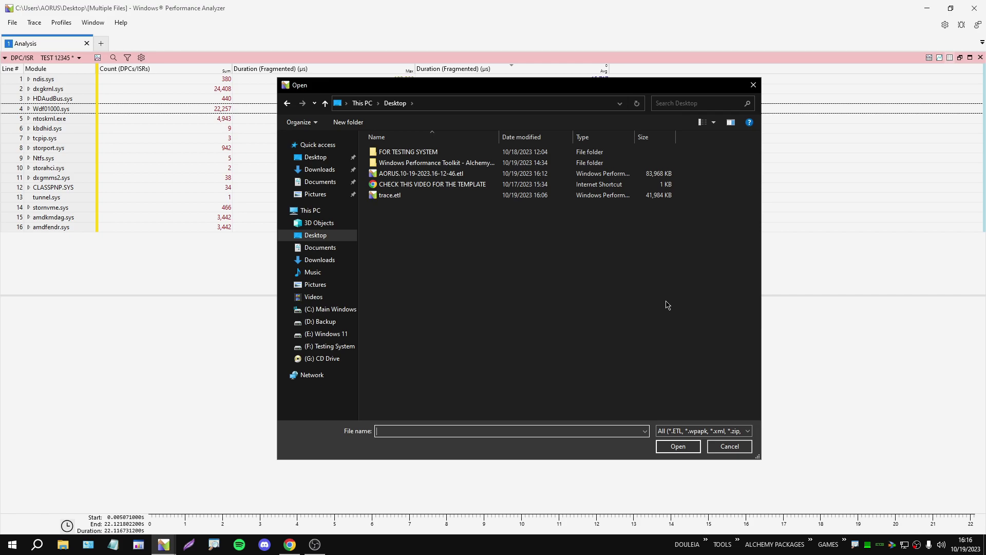
{"action": "left_click", "coordinate": [753, 84]}
{"action": "left_click", "coordinate": [974, 8]}
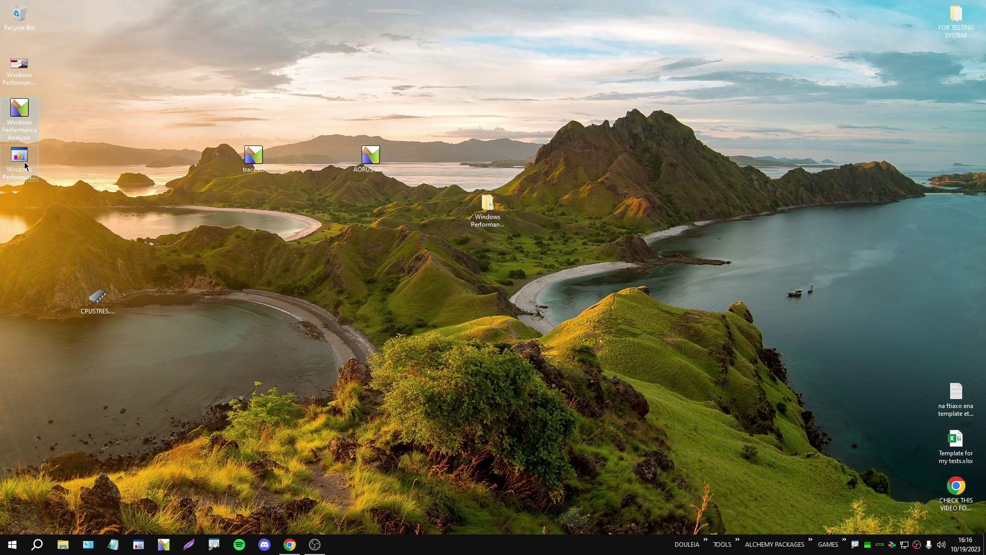
Launch Windows Performance Recorder from the desktop and start a recording.
{"action": "double_click", "coordinate": [24, 162]}
{"action": "left_click", "coordinate": [366, 322]}
{"action": "left_click_drag", "start_coordinate": [439, 221], "coordinate": [483, 180]}
Switch to the WINDOWS PERFORMANCE TOOLKIT document in Chrome and review its Windows Performance Analyzer and Recorder sections.
{"action": "left_click", "coordinate": [290, 545]}
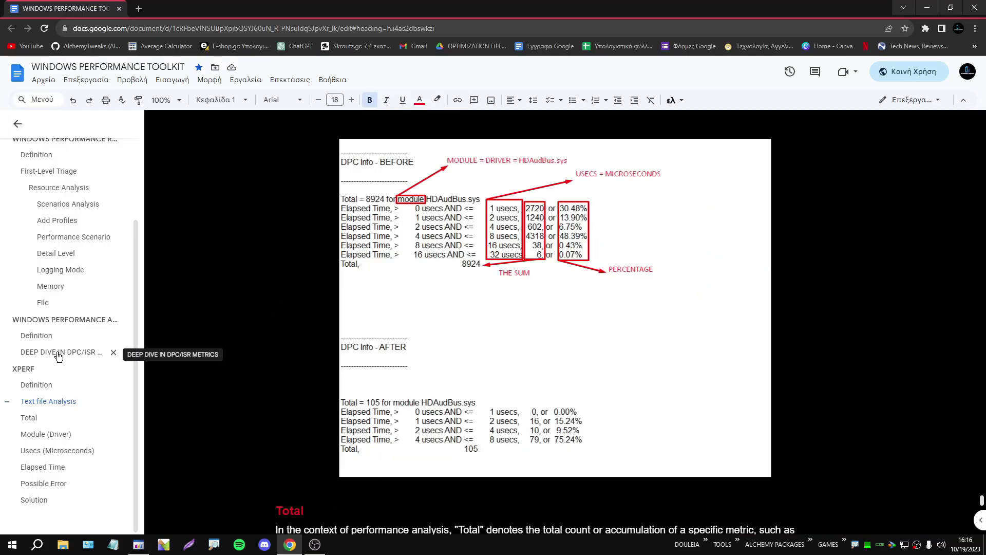
{"action": "left_click", "coordinate": [48, 339]}
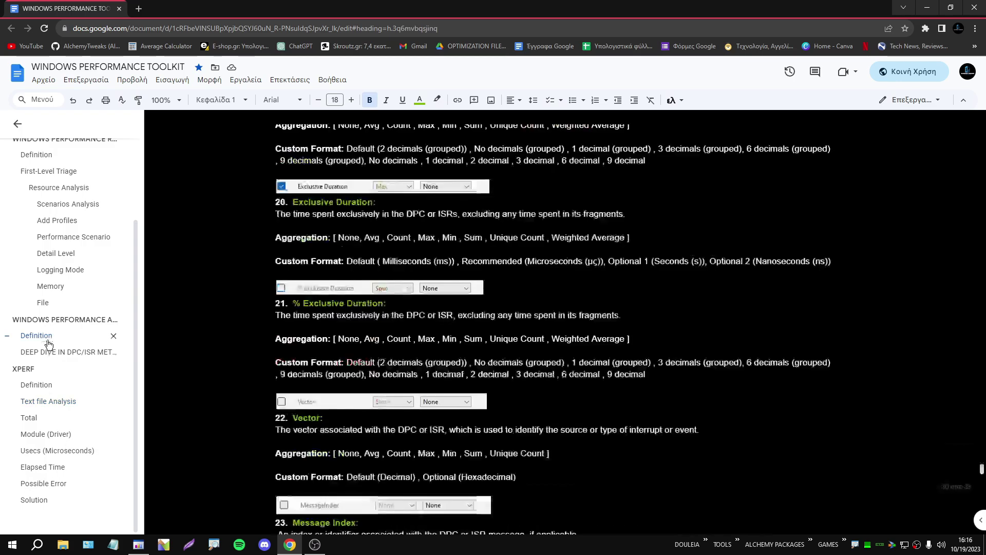
{"action": "left_click", "coordinate": [60, 353]}
{"action": "scroll", "coordinate": [35, 239], "scroll_direction": "up", "scroll_amount": 2}
{"action": "left_click", "coordinate": [38, 261]}
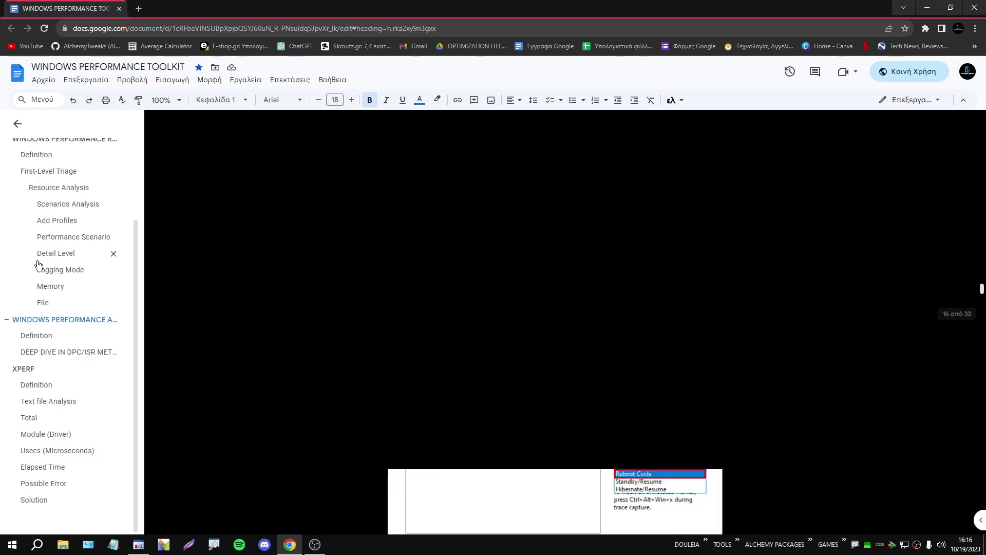
{"action": "scroll", "coordinate": [473, 321], "scroll_direction": "down", "scroll_amount": 5}
{"action": "scroll", "coordinate": [526, 301], "scroll_direction": "up", "scroll_amount": 1}
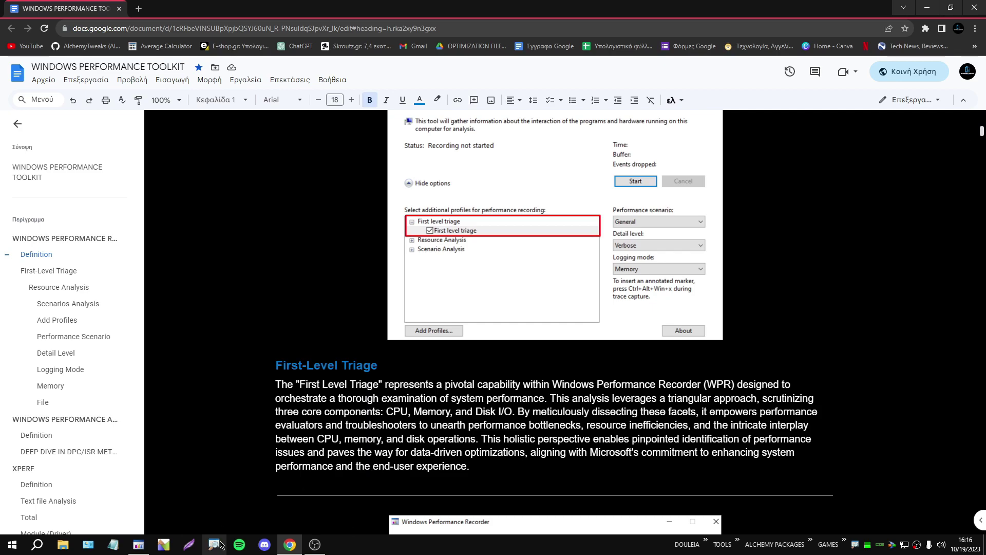
Close Windows Performance Recorder, cancelling its running recording, and minimize the browser.
{"action": "left_click", "coordinate": [139, 544]}
{"action": "left_click", "coordinate": [697, 180]}
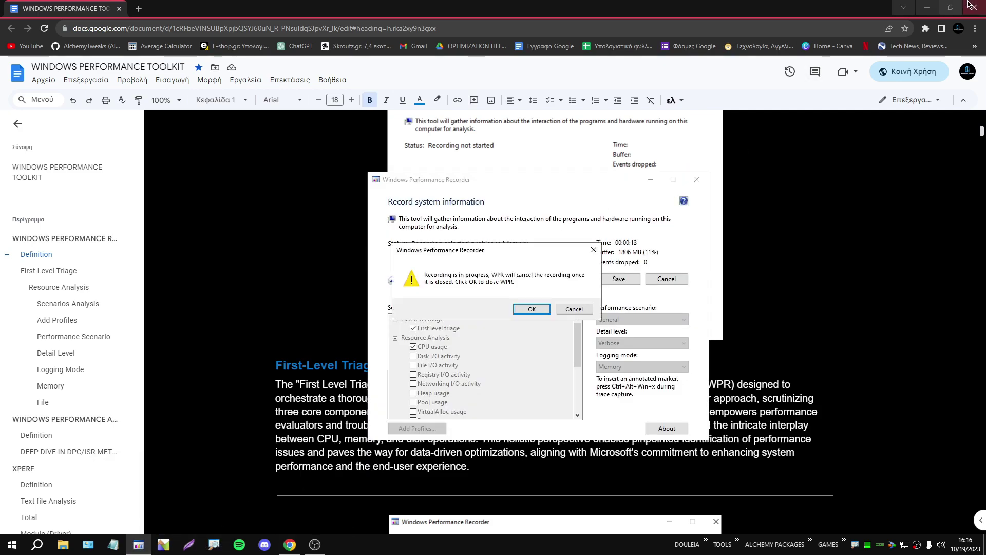
{"action": "left_click", "coordinate": [539, 310]}
{"action": "left_click", "coordinate": [927, 8]}
Look through the practical, theory and installation subfolders of the Windows Performance Toolkit - Alchemy Tweaks folder, and close the folder window.
{"action": "double_click", "coordinate": [488, 206]}
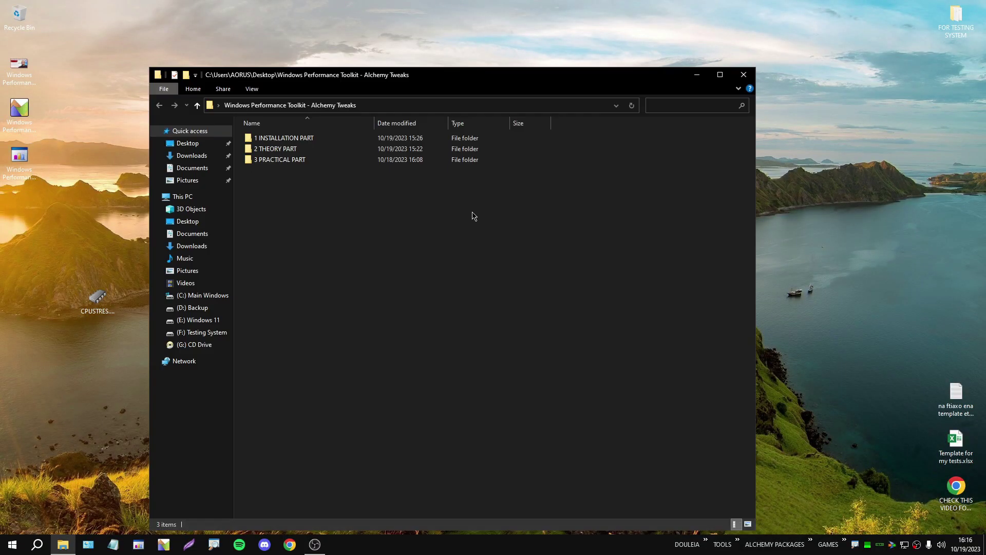
{"action": "left_click_drag", "start_coordinate": [332, 82], "coordinate": [463, 90]}
{"action": "double_click", "coordinate": [280, 164]}
{"action": "left_click", "coordinate": [268, 114]}
{"action": "key", "text": "Up"}
{"action": "key", "text": "Return"}
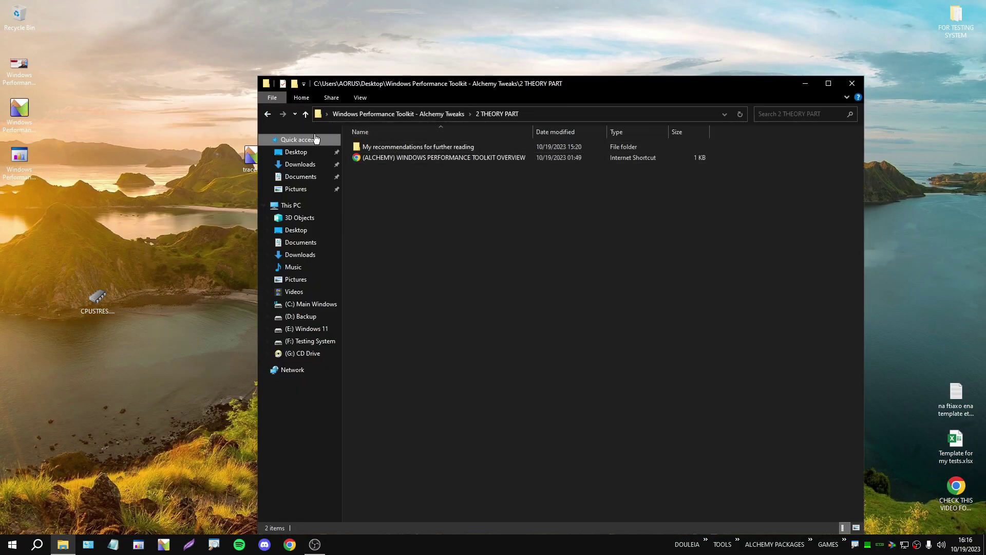
{"action": "left_click", "coordinate": [268, 114]}
{"action": "key", "text": "Up"}
{"action": "key", "text": "Return"}
{"action": "left_click_drag", "start_coordinate": [471, 89], "coordinate": [509, 91]}
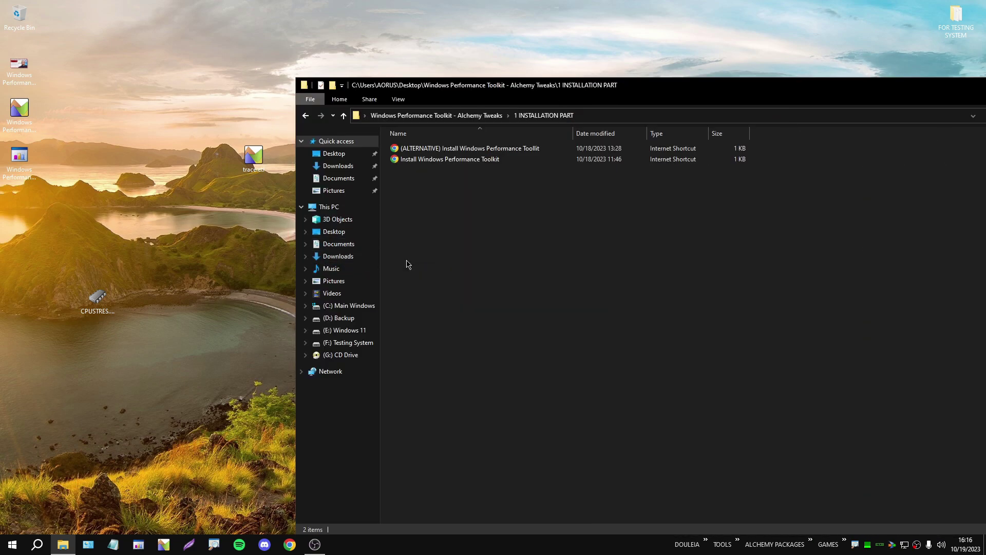
{"action": "left_click_drag", "start_coordinate": [956, 88], "coordinate": [750, 86]}
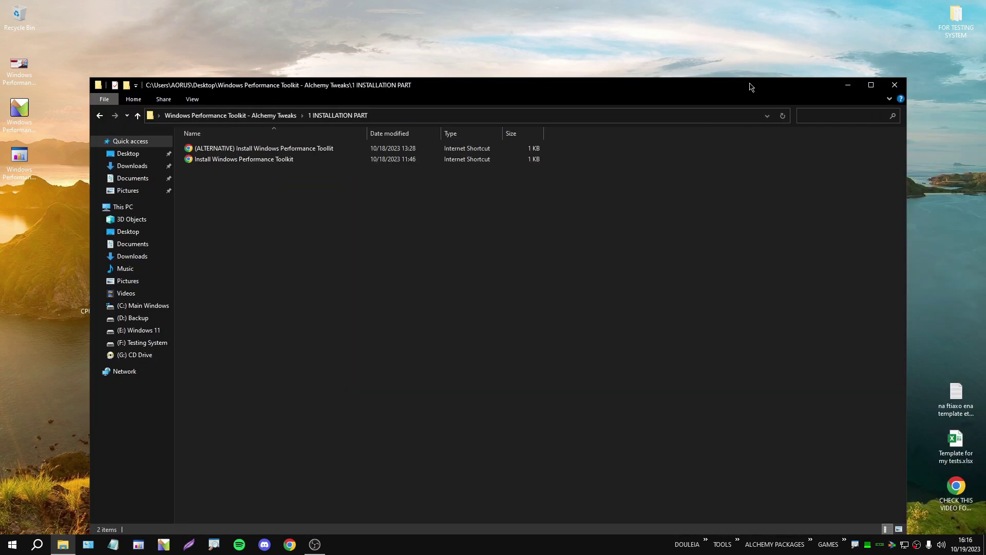
{"action": "left_click", "coordinate": [895, 85]}
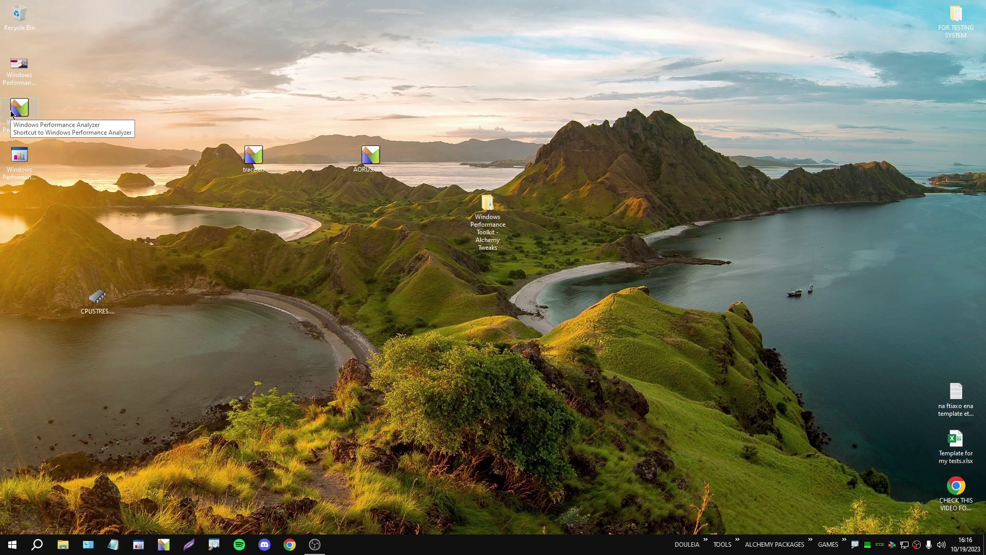
Delete the Analyzer and Recorder shortcuts, both ETL traces and the toolkit folder from the desktop, and move CPUSTRES.EXE to the desktop's left edge.
{"action": "left_click_drag", "start_coordinate": [19, 129], "coordinate": [177, 124]}
{"action": "left_click_drag", "start_coordinate": [19, 164], "coordinate": [333, 263]}
{"action": "left_click_drag", "start_coordinate": [591, 301], "coordinate": [162, 94]}
{"action": "key", "text": "Delete"}
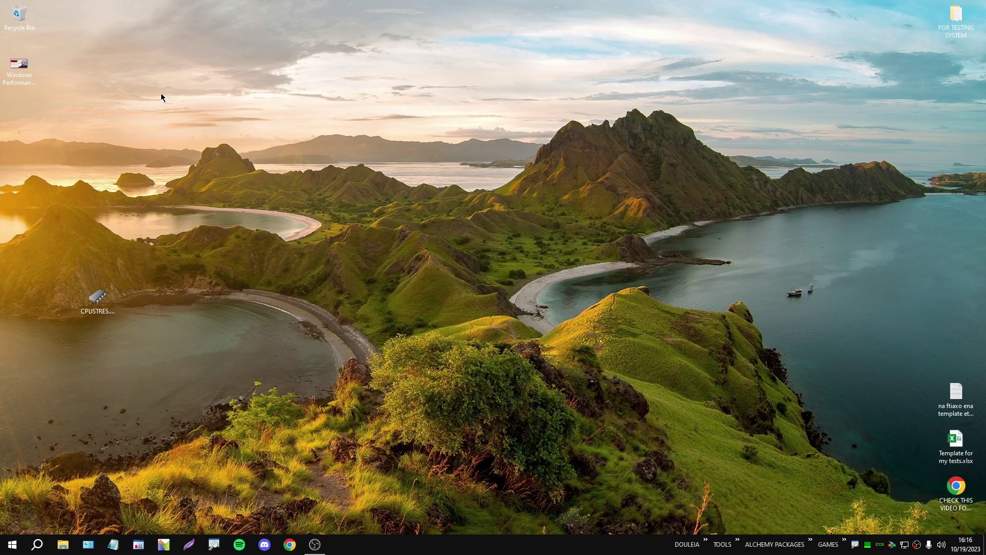
{"action": "left_click_drag", "start_coordinate": [115, 298], "coordinate": [31, 300]}
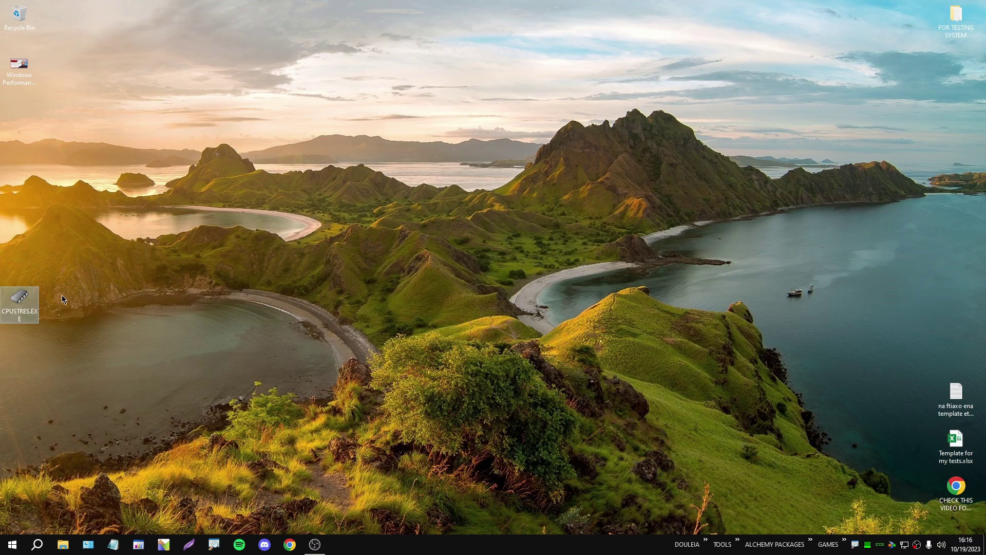